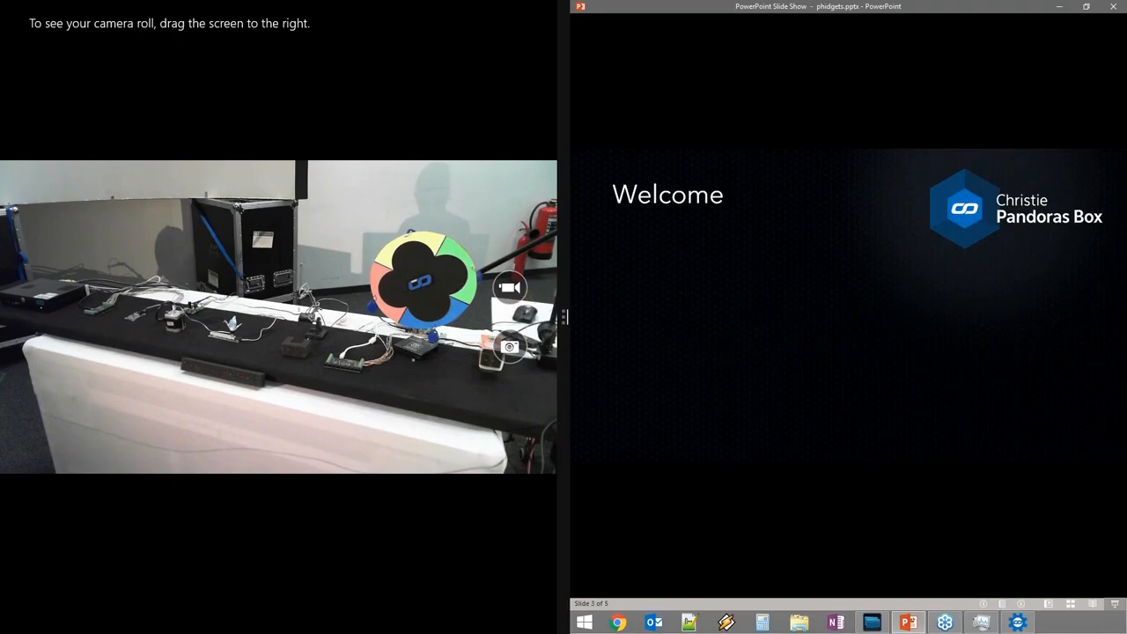
- Reveal the Phidgets tutorial link on the Welcome slide, then replace the slide show with the Widget Designer window fitted to the screen edge
left_click(872, 347)
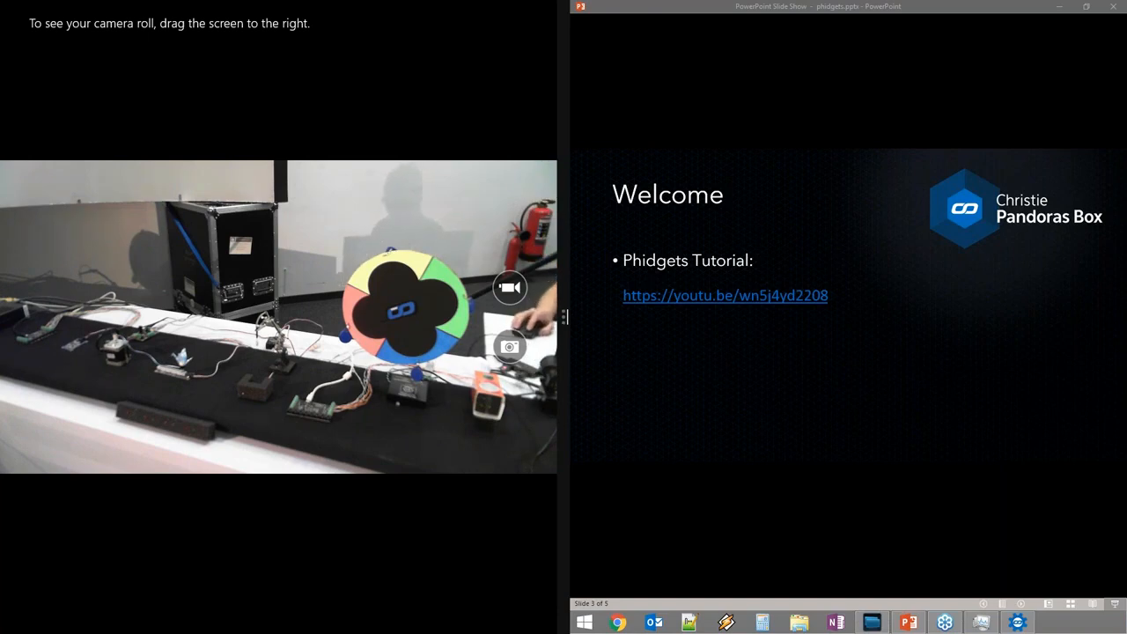
left_click_drag(725, 7, 1126, 58)
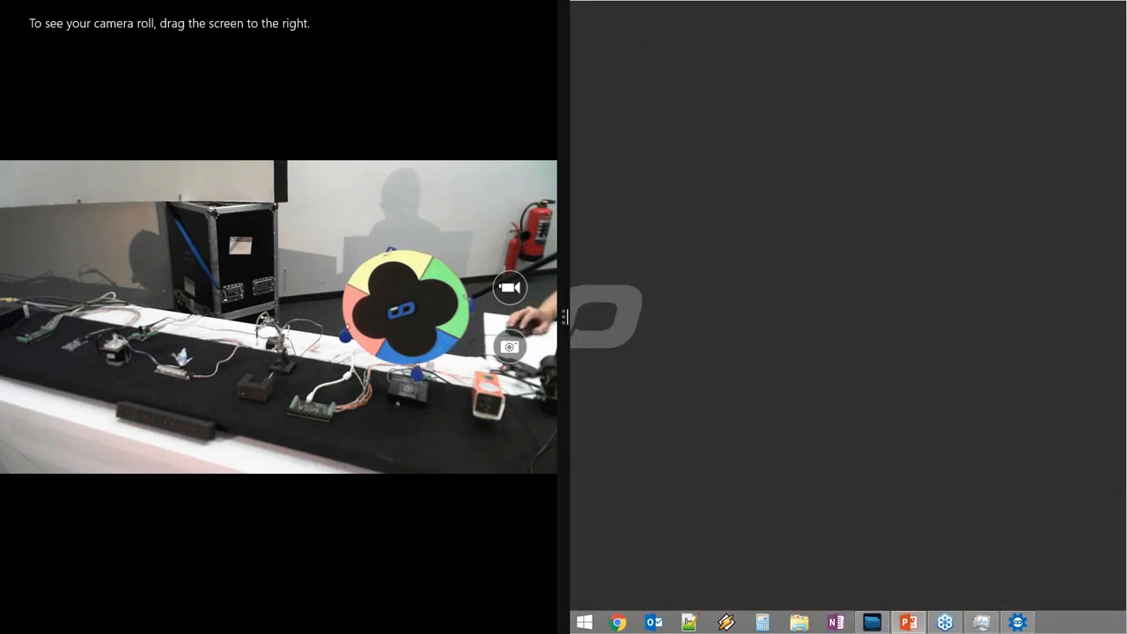
key("alt+Tab")
left_click_drag(1083, 257, 1125, 257)
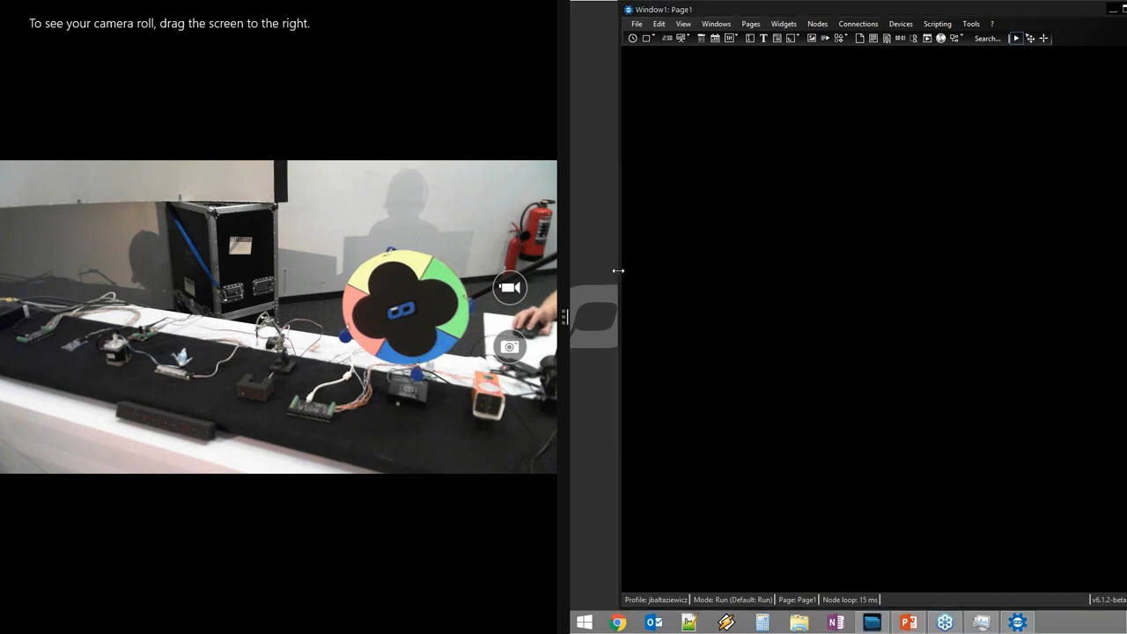
left_click_drag(617, 272, 567, 270)
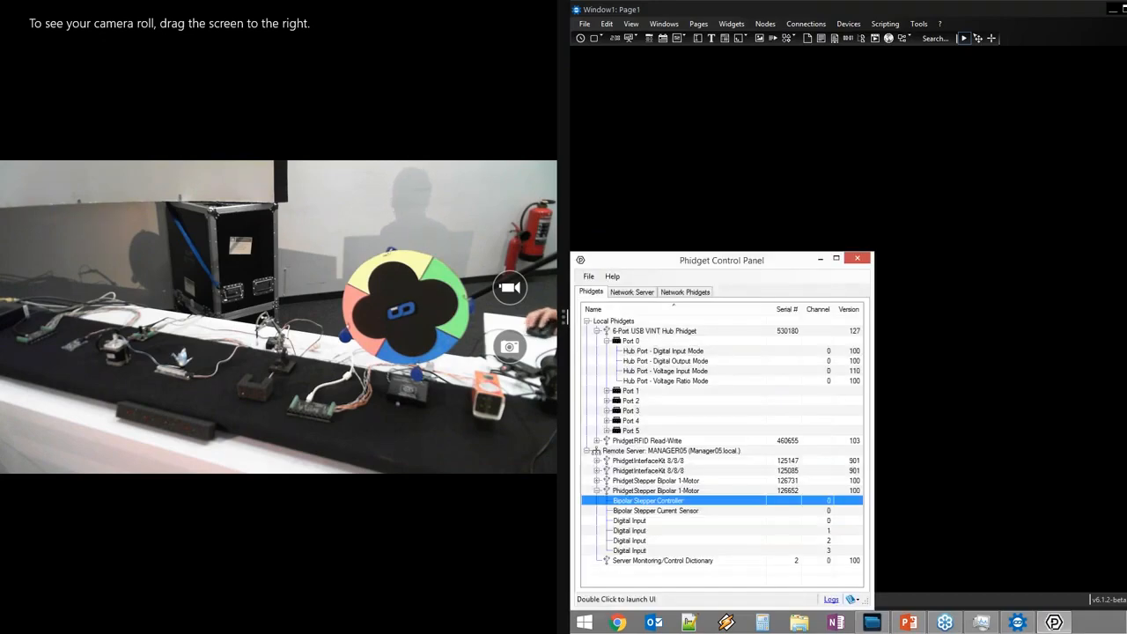
- Move the Phidget Control Panel onto the empty page and collapse the VINT hub, expanded stepper and MANAGER05 remote server branches
left_click_drag(767, 265, 926, 138)
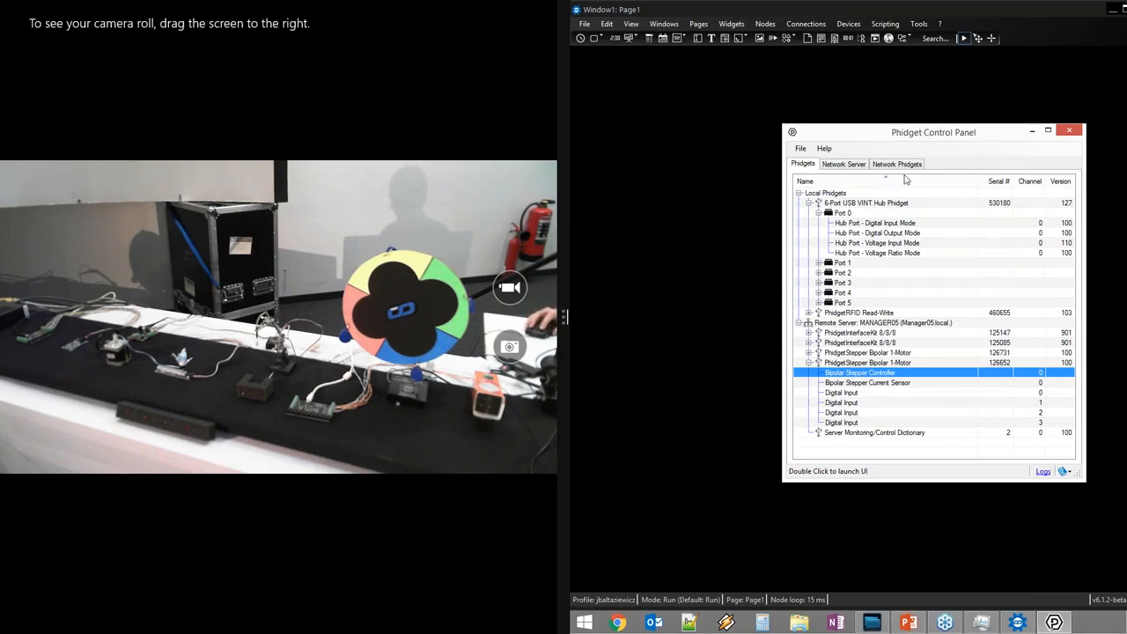
left_click(817, 212)
left_click(808, 202)
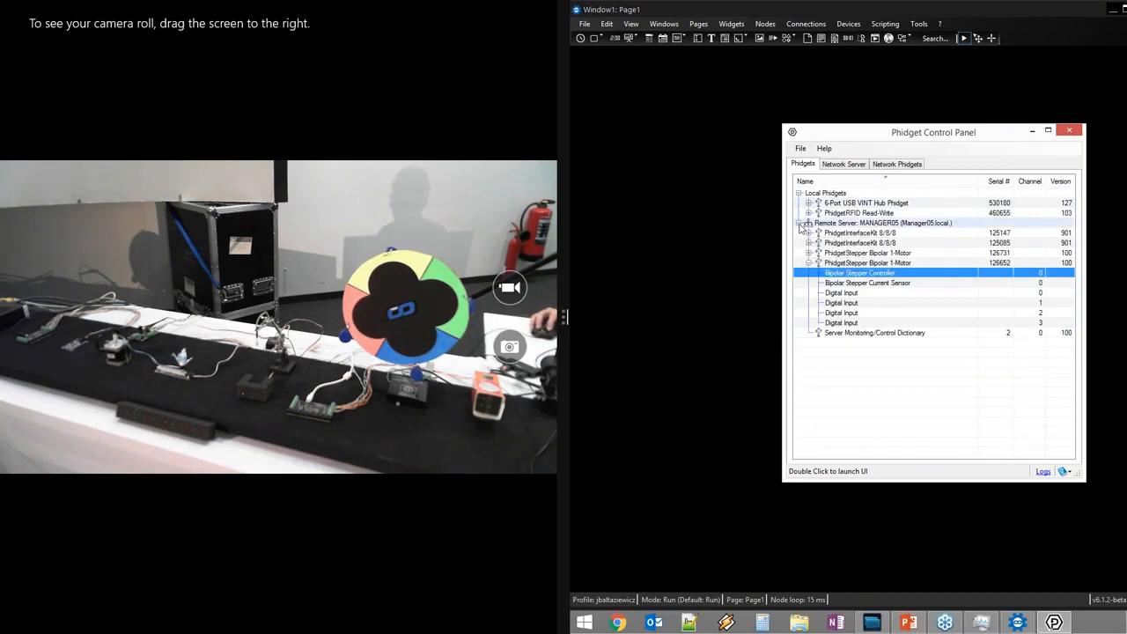
left_click_drag(894, 138, 817, 140)
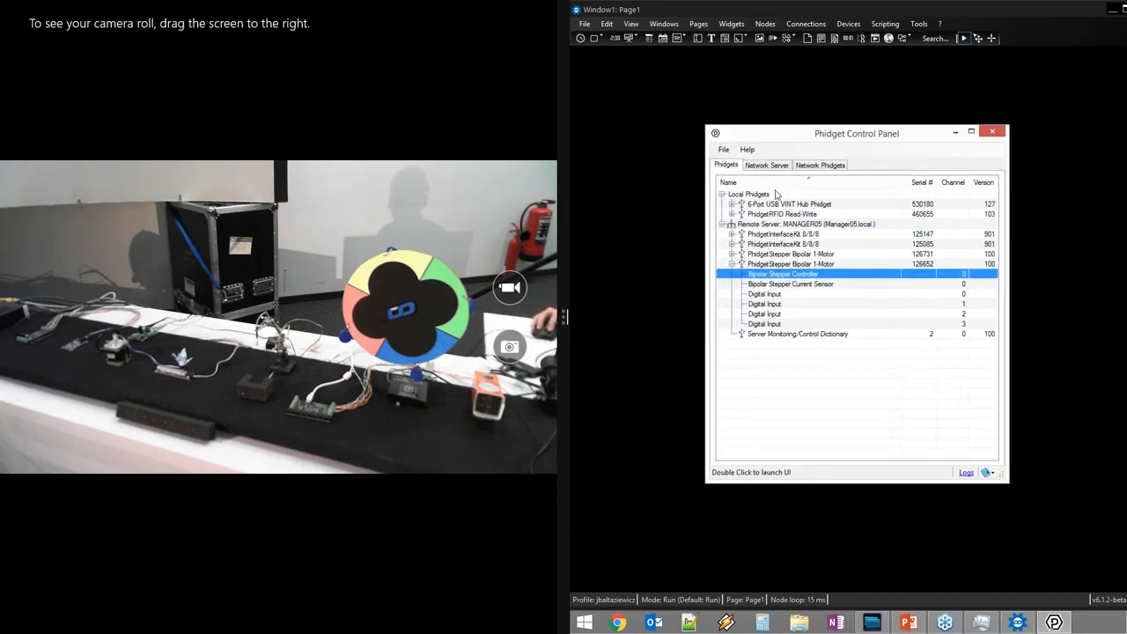
left_click(732, 264)
left_click(722, 226)
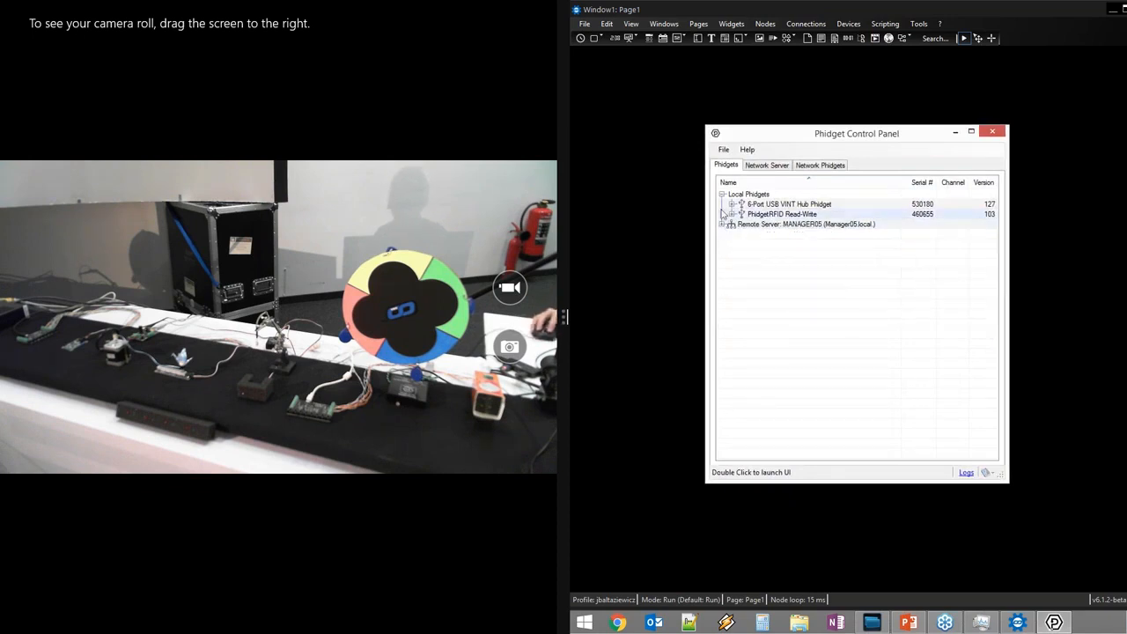
- Examine the local Phidgets group, its VINT hub and RFID reader, and the MANAGER05 remote server entry
left_click(748, 194)
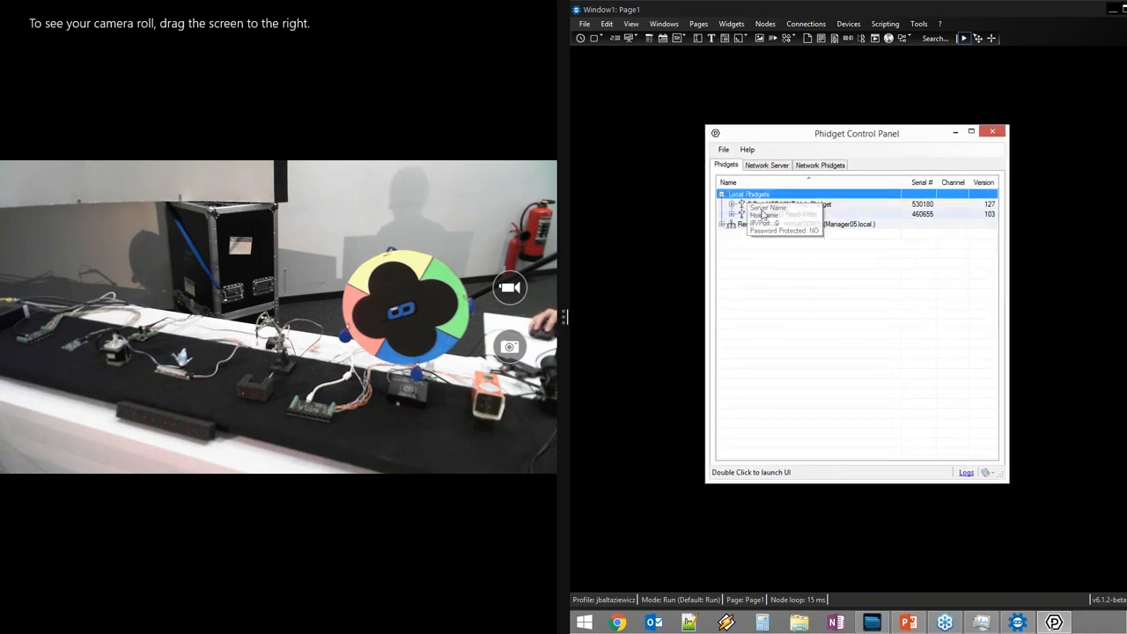
left_click(771, 204)
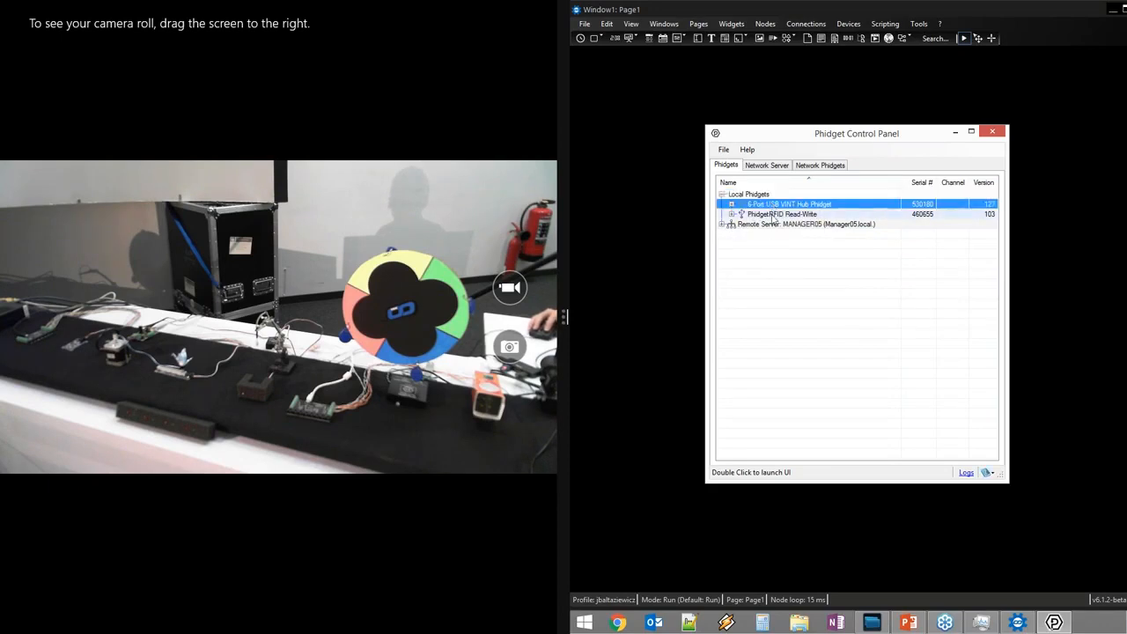
left_click(773, 215)
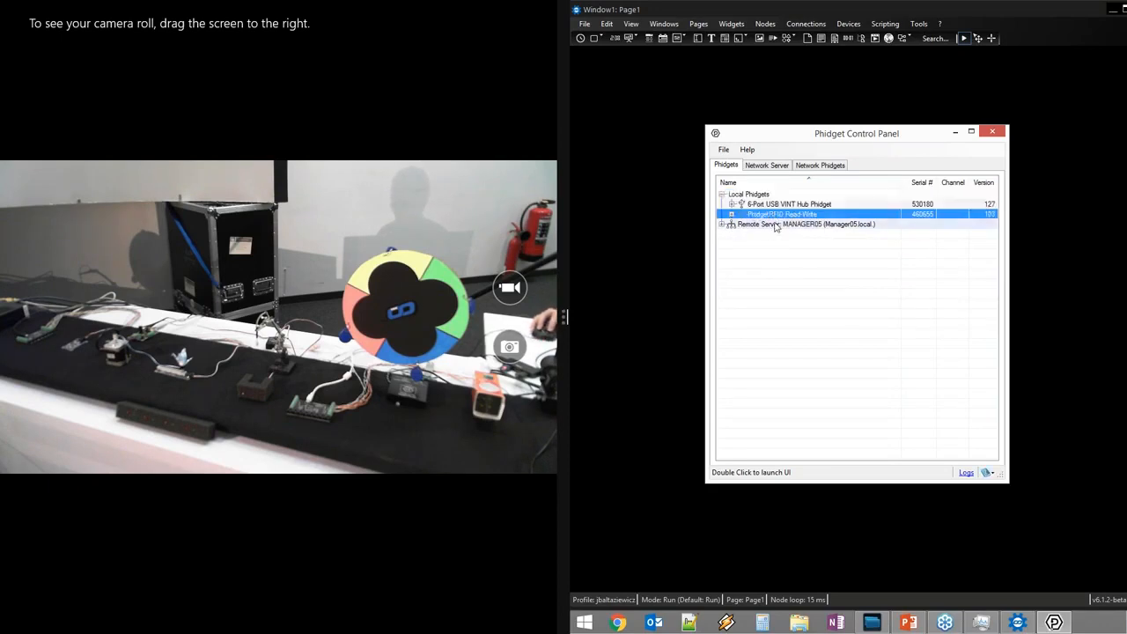
left_click(775, 226)
mouse_move(779, 230)
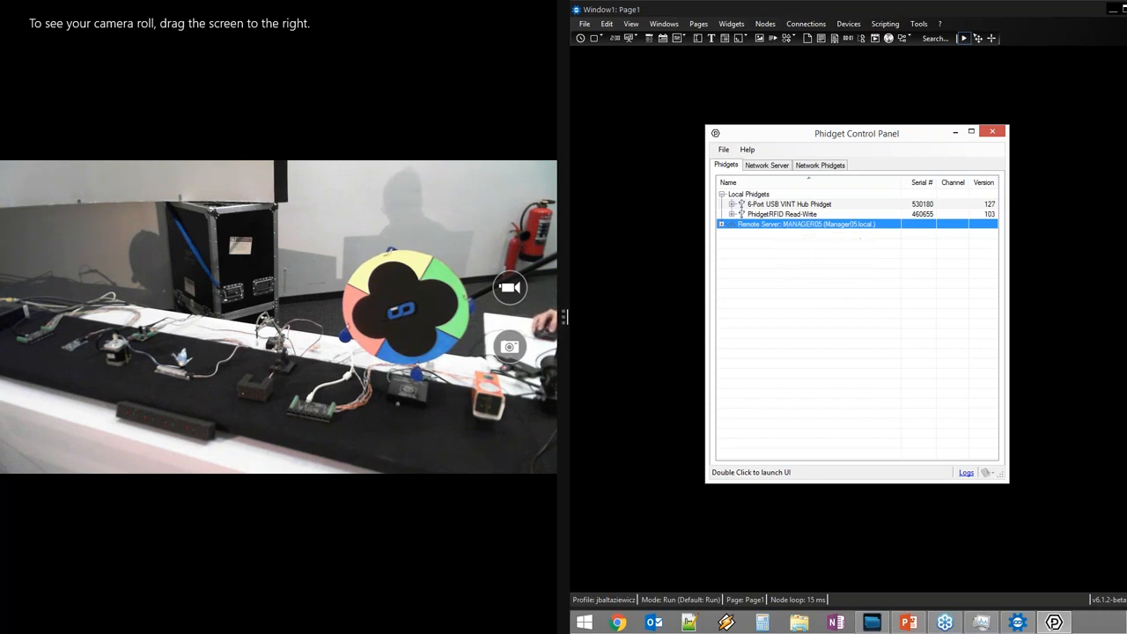
- Switch to the Pandoras Box Remote session on 2.0.0.52 and inspect its Phidget network server settings and the MANAGER05 server entry
key("alt+Tab")
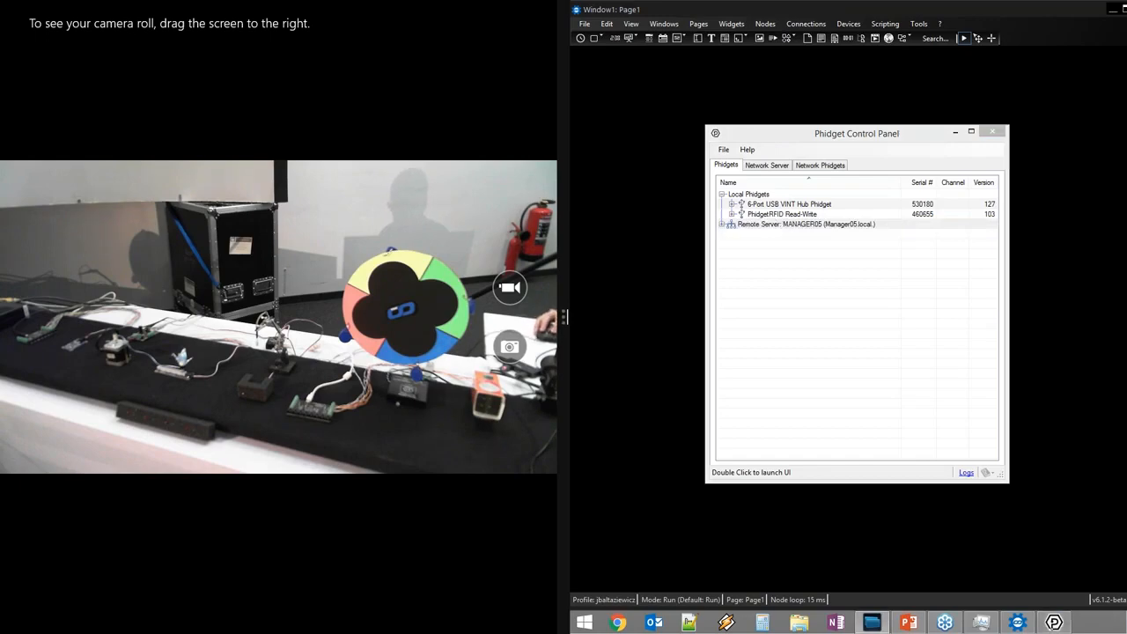
left_click_drag(1126, 195, 767, 14)
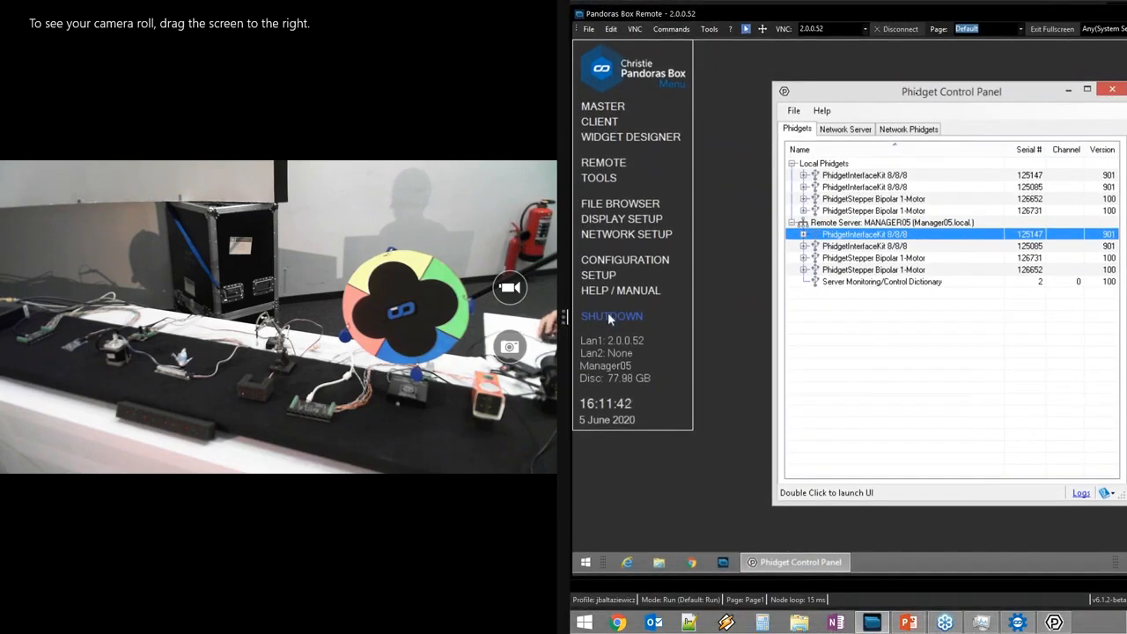
left_click_drag(949, 97, 890, 91)
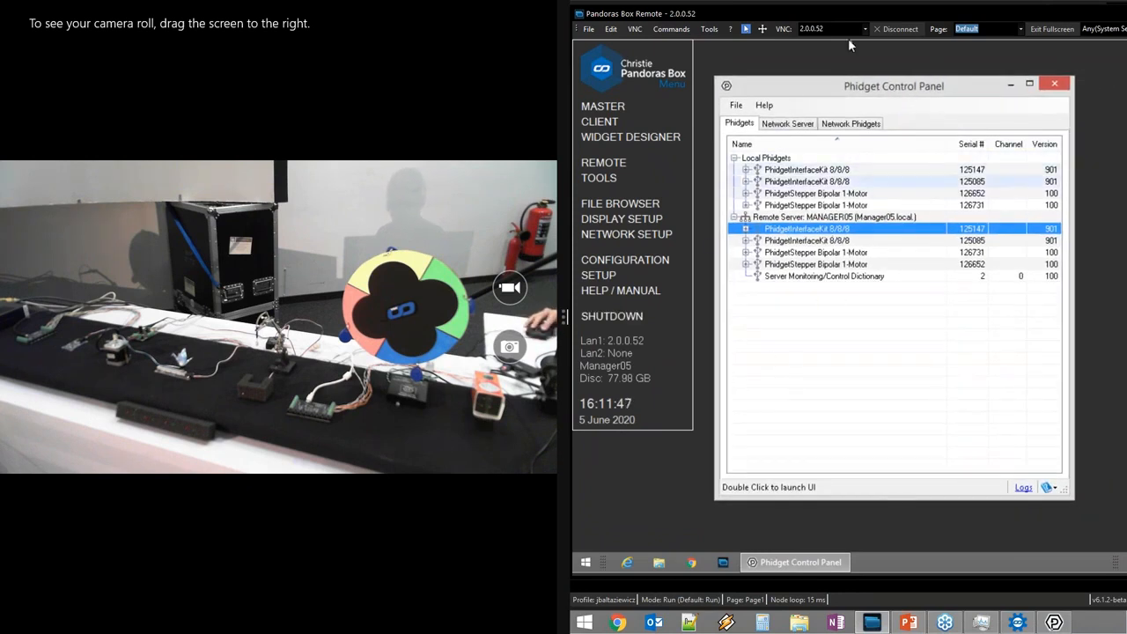
left_click(778, 124)
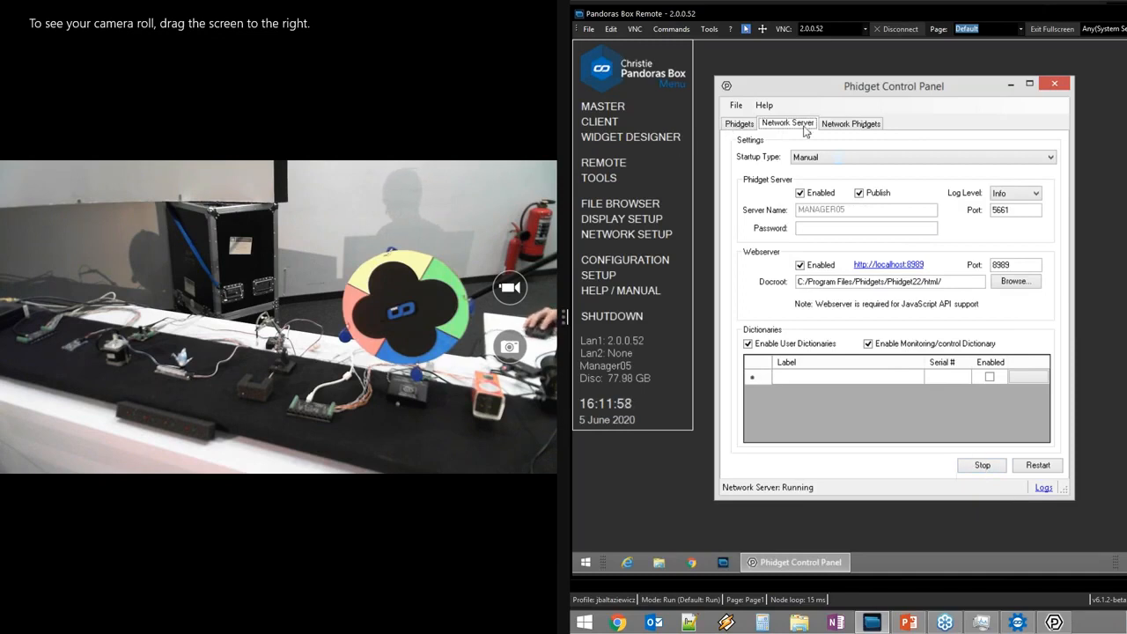
left_click(859, 160)
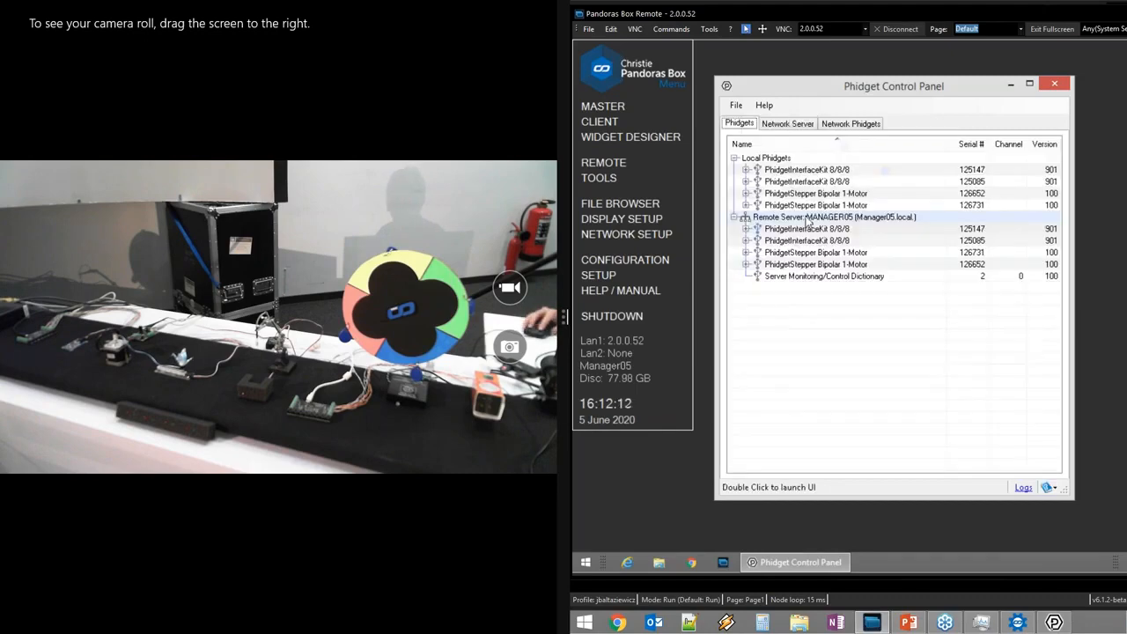
left_click(806, 218)
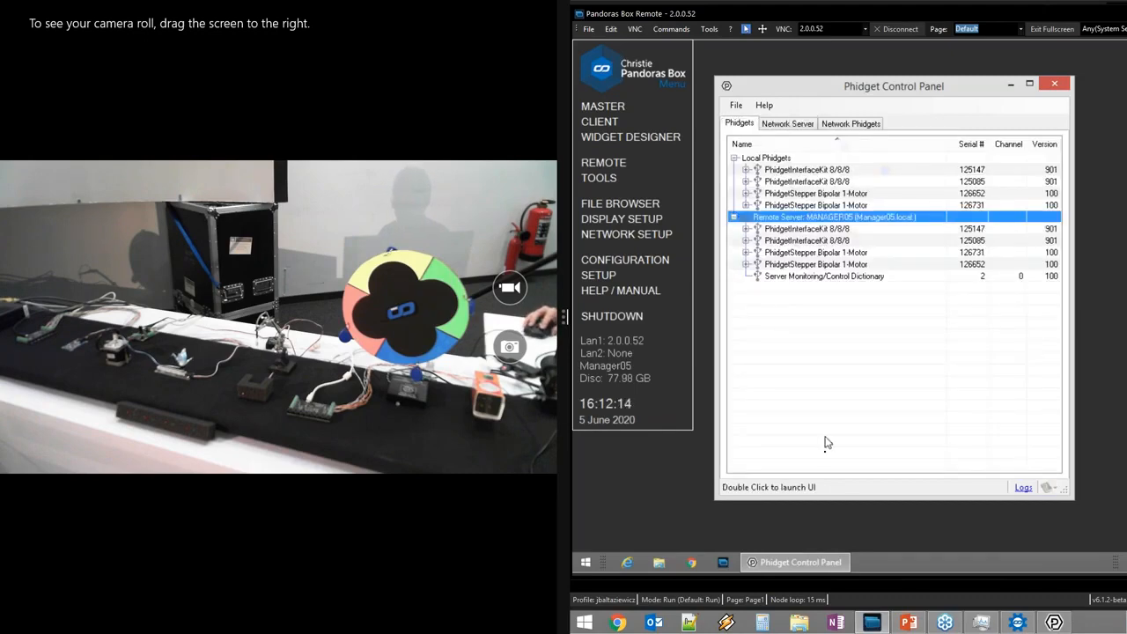
- Start the network server in the local Phidget Control Panel and check the GDEL0016 server entry in the remote session's panel
mouse_move(1054, 623)
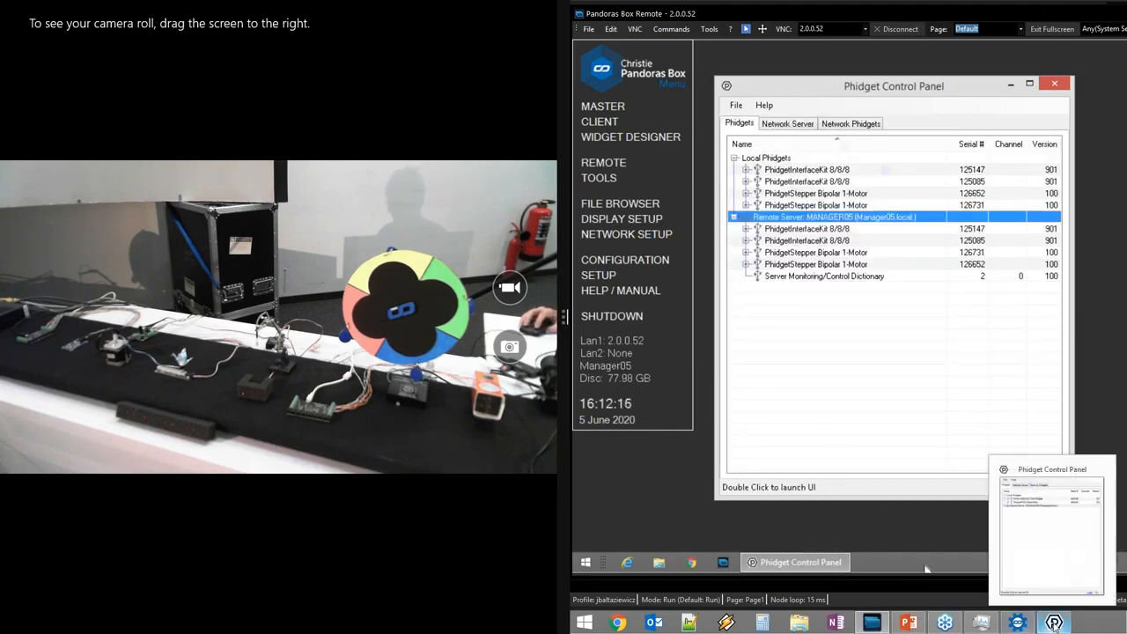
left_click(1047, 539)
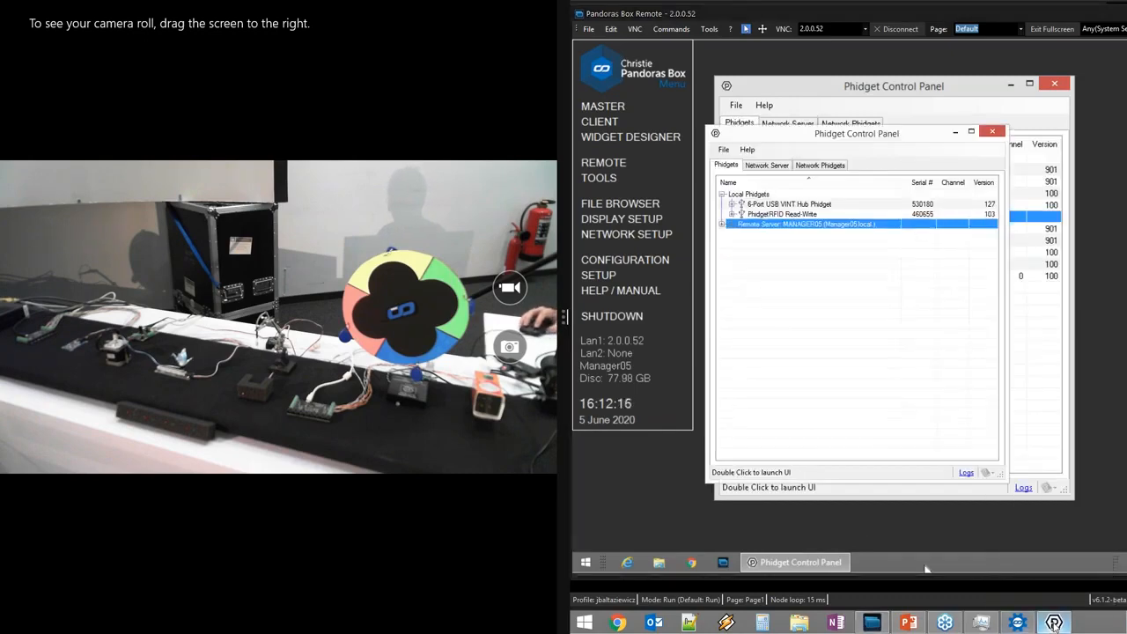
left_click(766, 164)
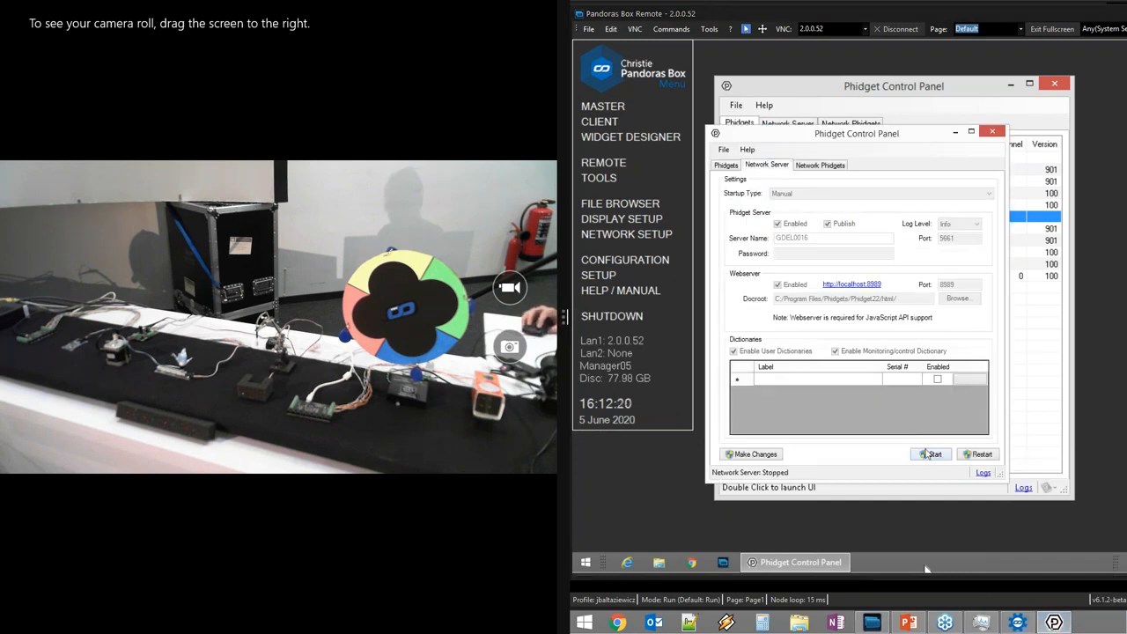
left_click(929, 454)
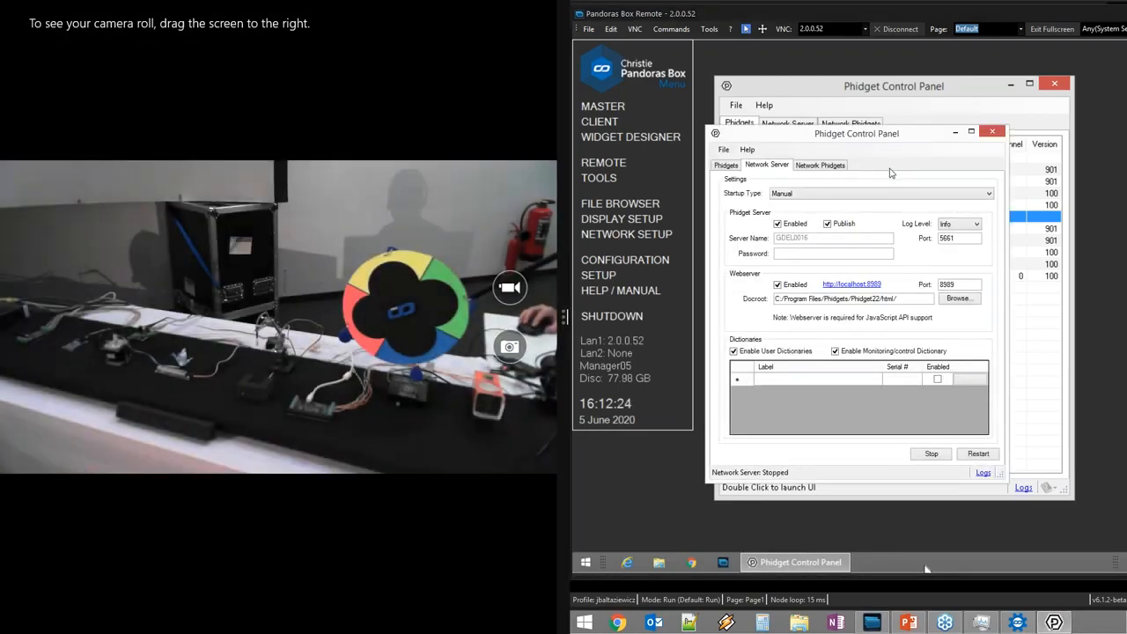
left_click_drag(874, 394, 926, 569)
left_click(806, 217)
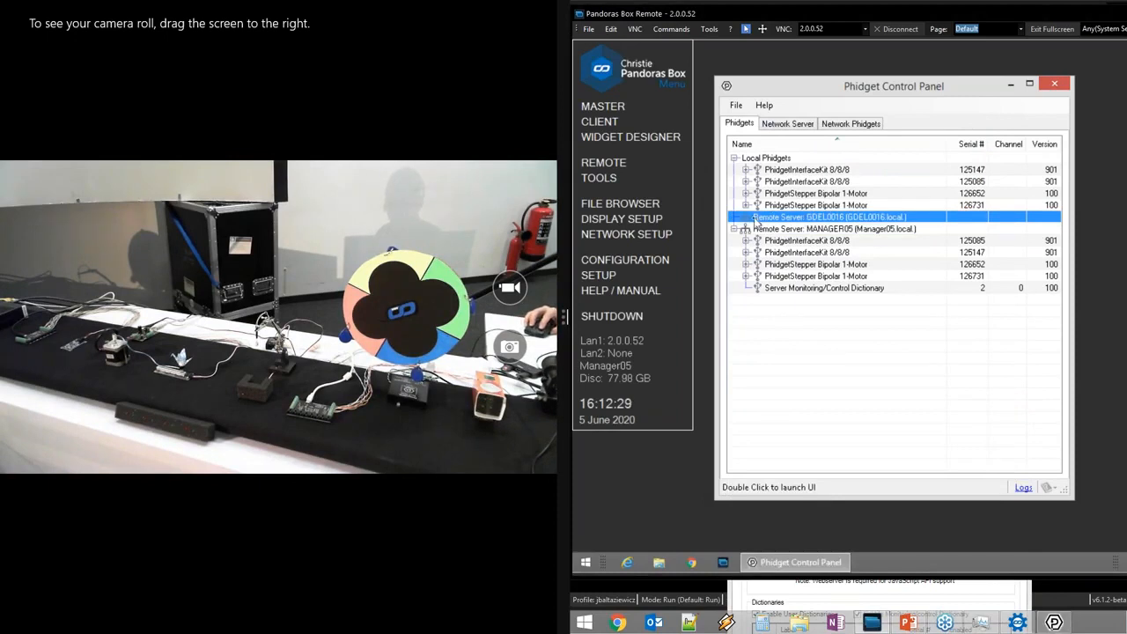
mouse_move(803, 220)
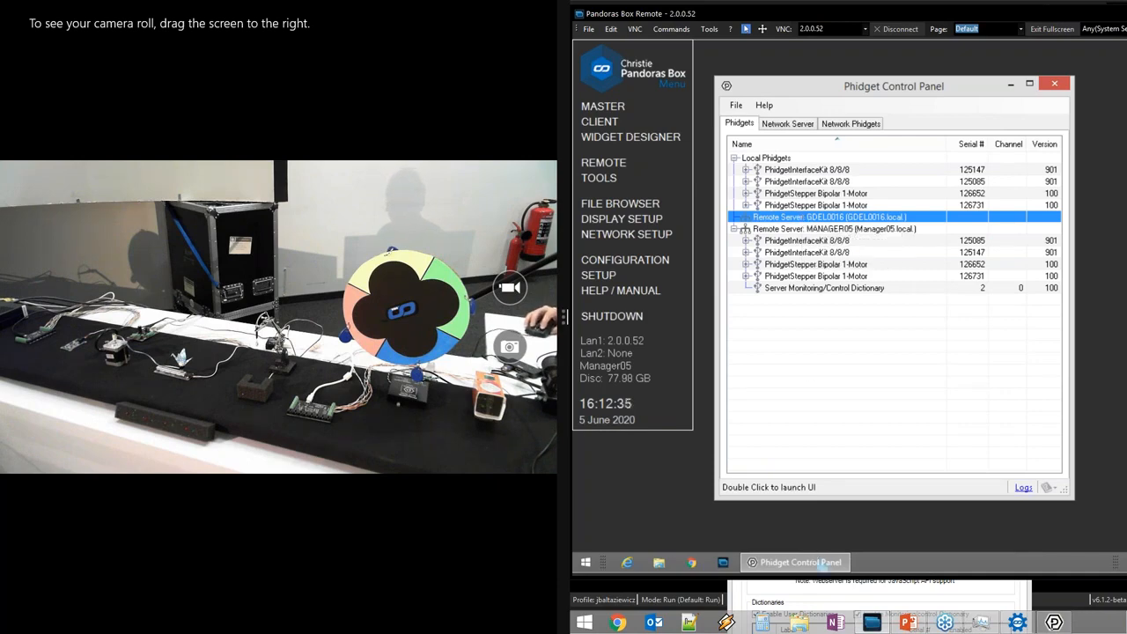
- Bring the local Phidget Control Panel back into full view and stop its network server
left_click(815, 588)
left_click_drag(861, 400, 848, 103)
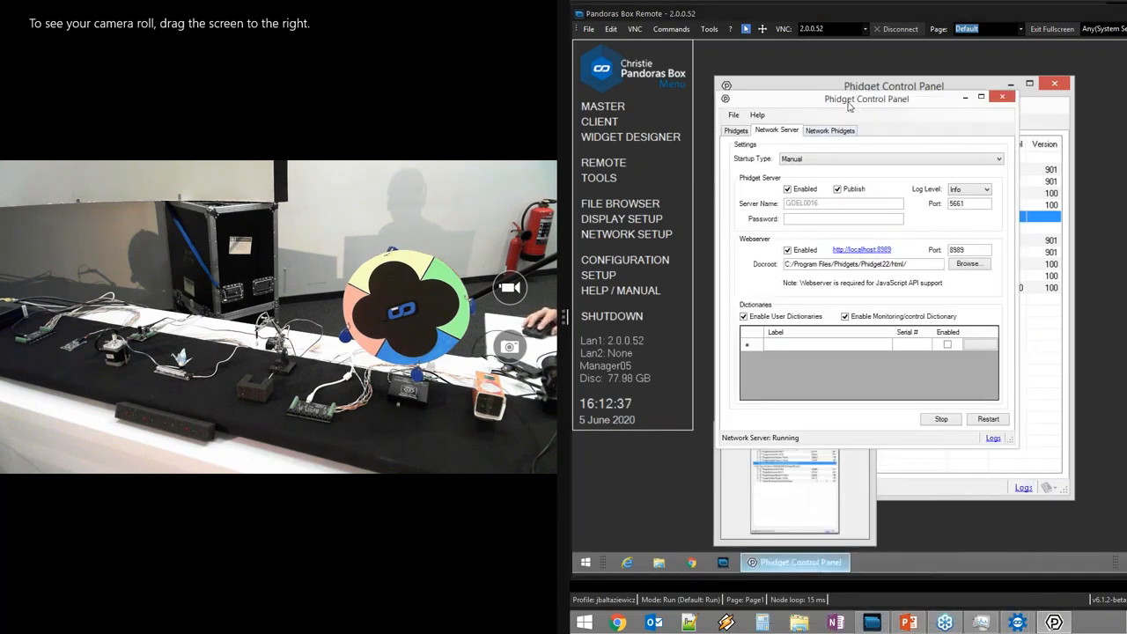
left_click(944, 419)
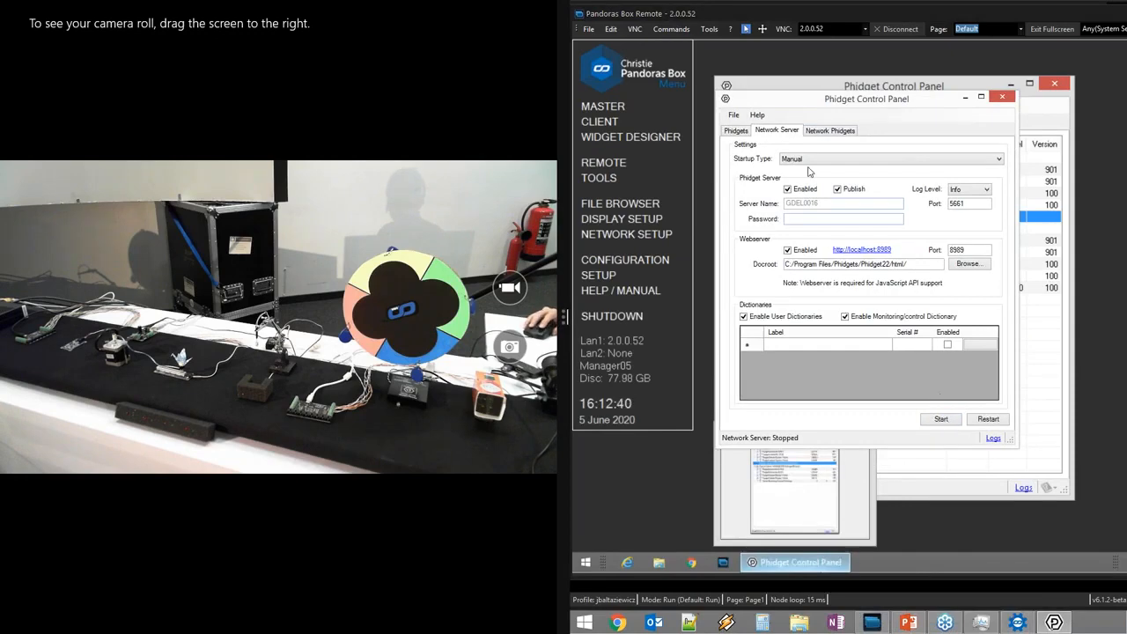
- Return to the local Phidgets list with the VINT hub collapsed, and clear the remote session and Phidget Control Panel off the page
left_click(736, 130)
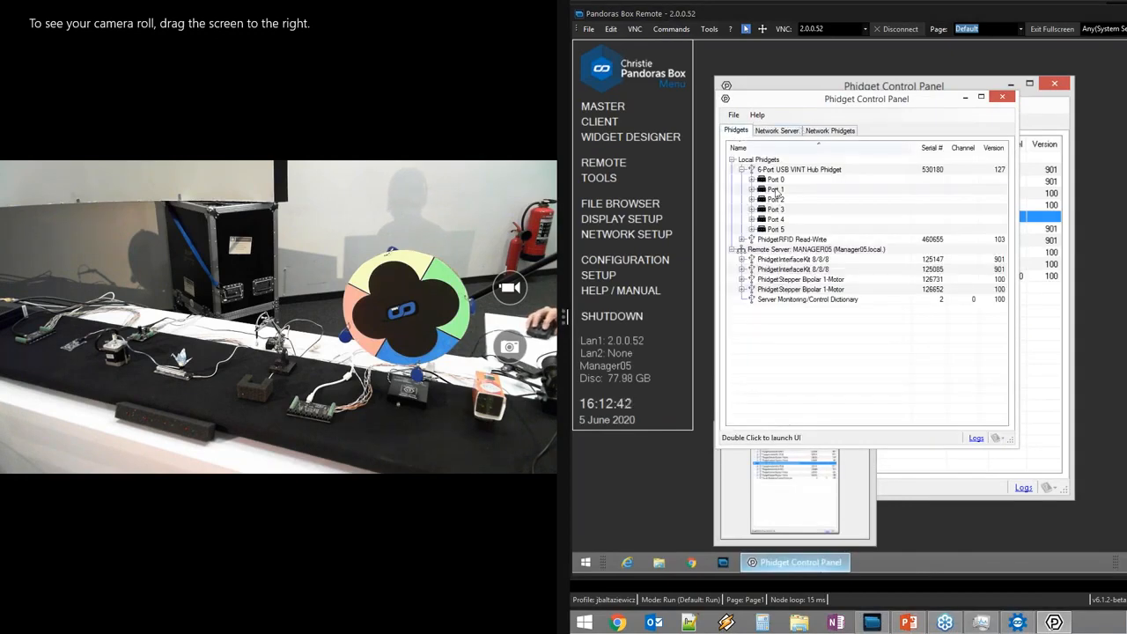
left_click(742, 170)
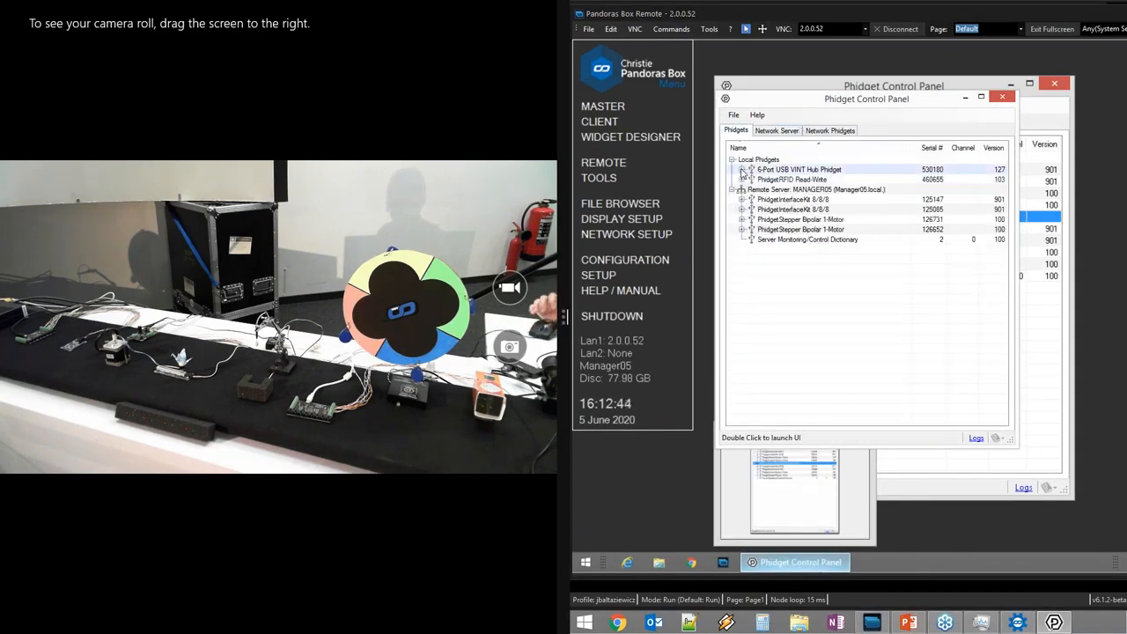
left_click_drag(800, 107, 766, 211)
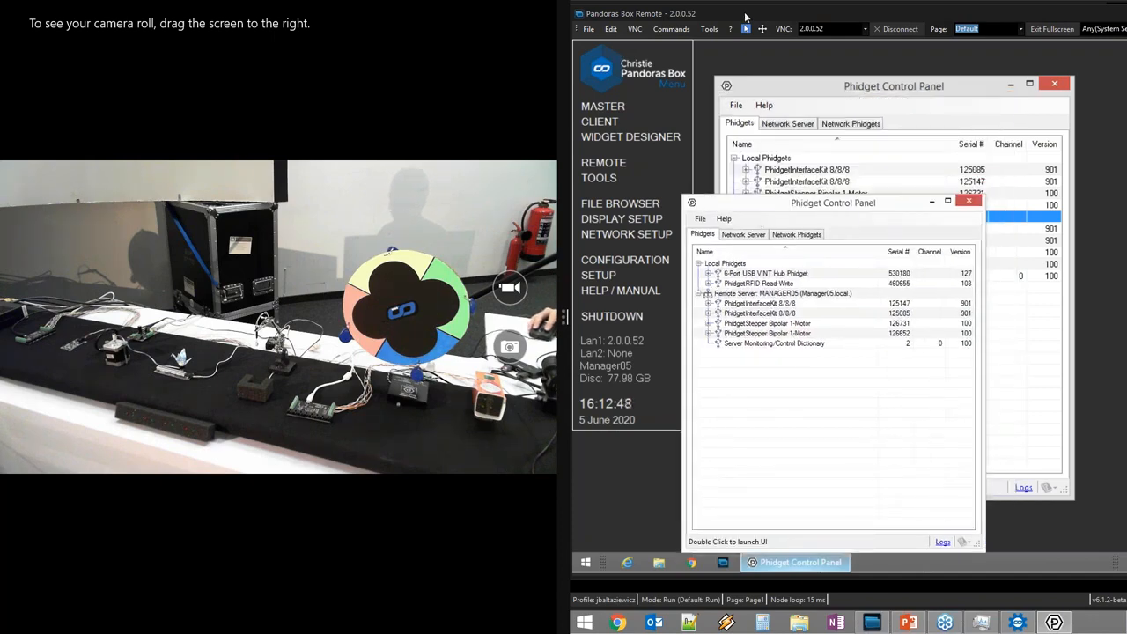
left_click_drag(745, 16, 1126, 80)
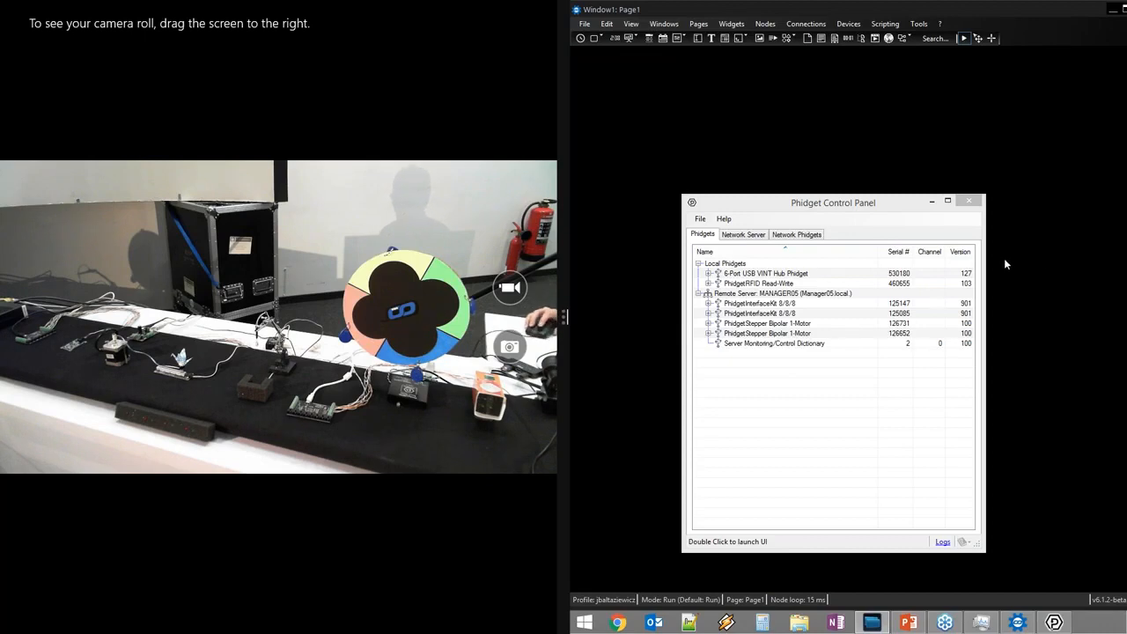
left_click(931, 204)
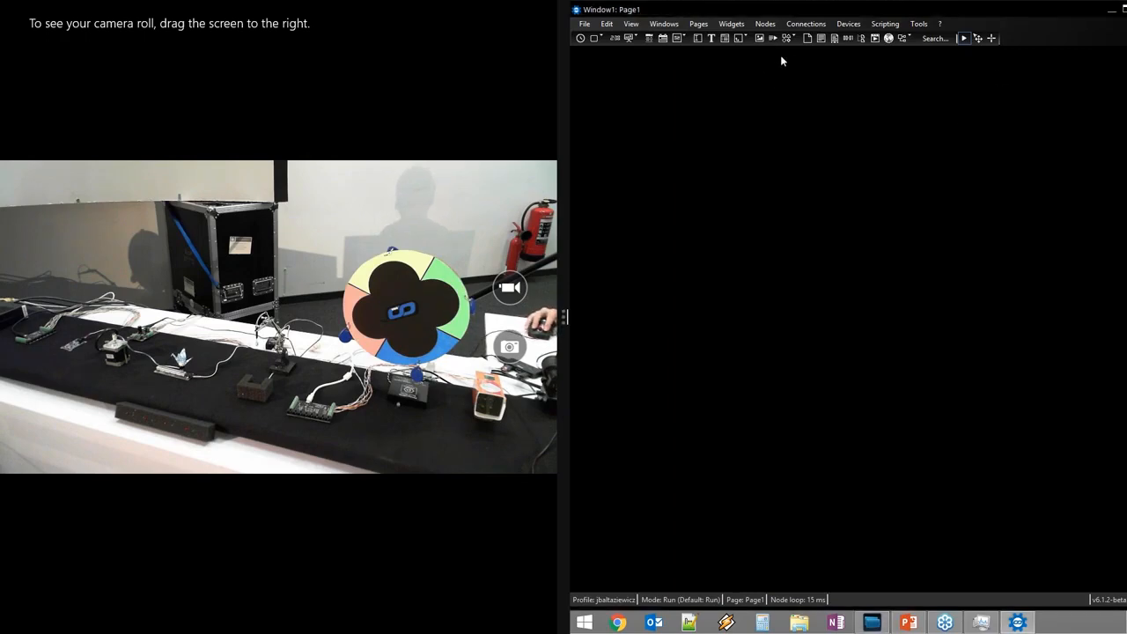
- Check the available Phidgets device types, then open the device Configuration window and place it in the upper part of the page
left_click(852, 26)
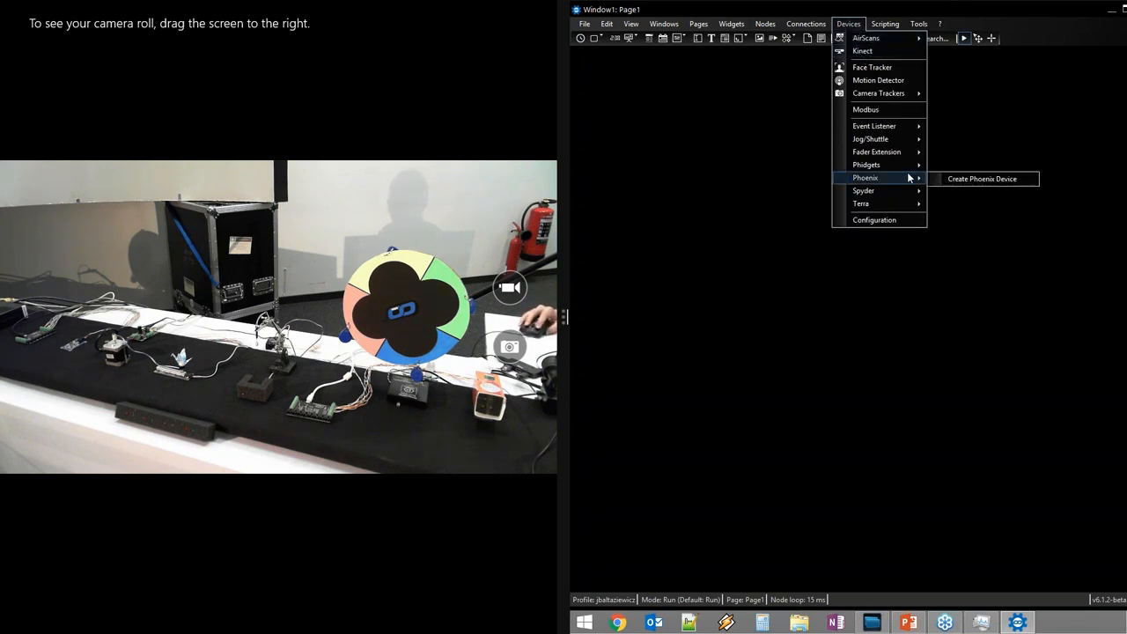
mouse_move(898, 192)
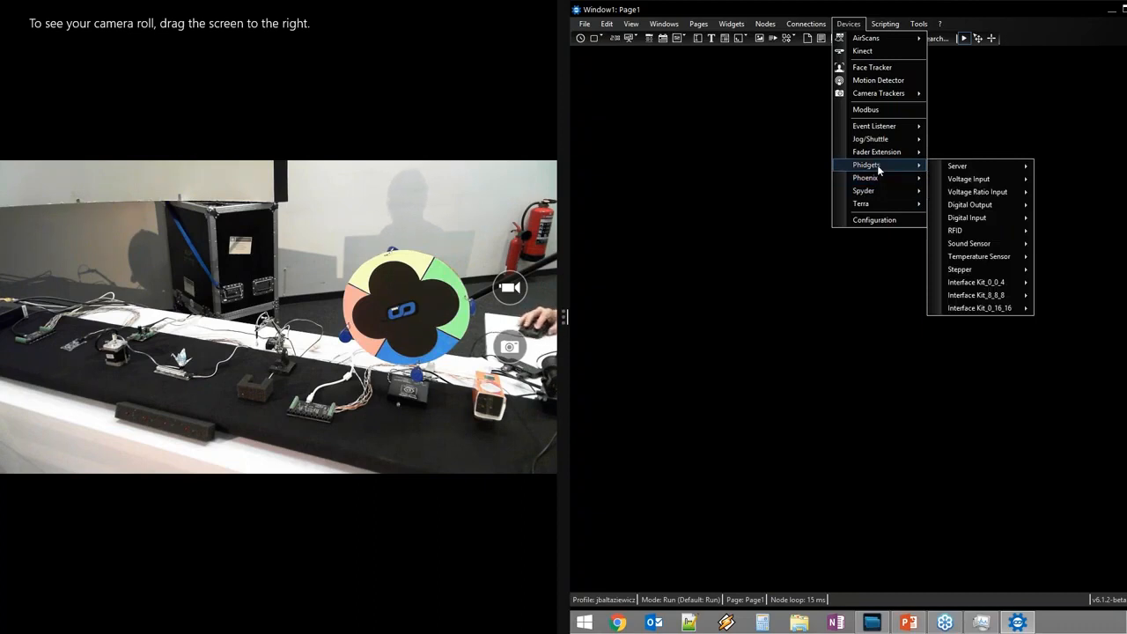
left_click(876, 220)
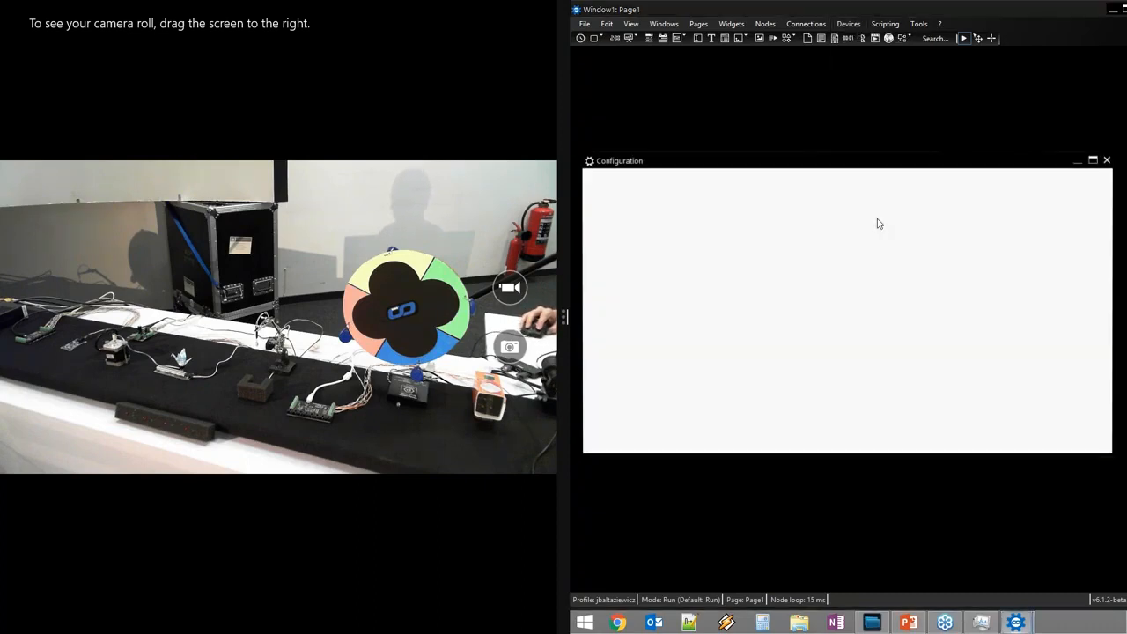
left_click_drag(886, 162, 888, 64)
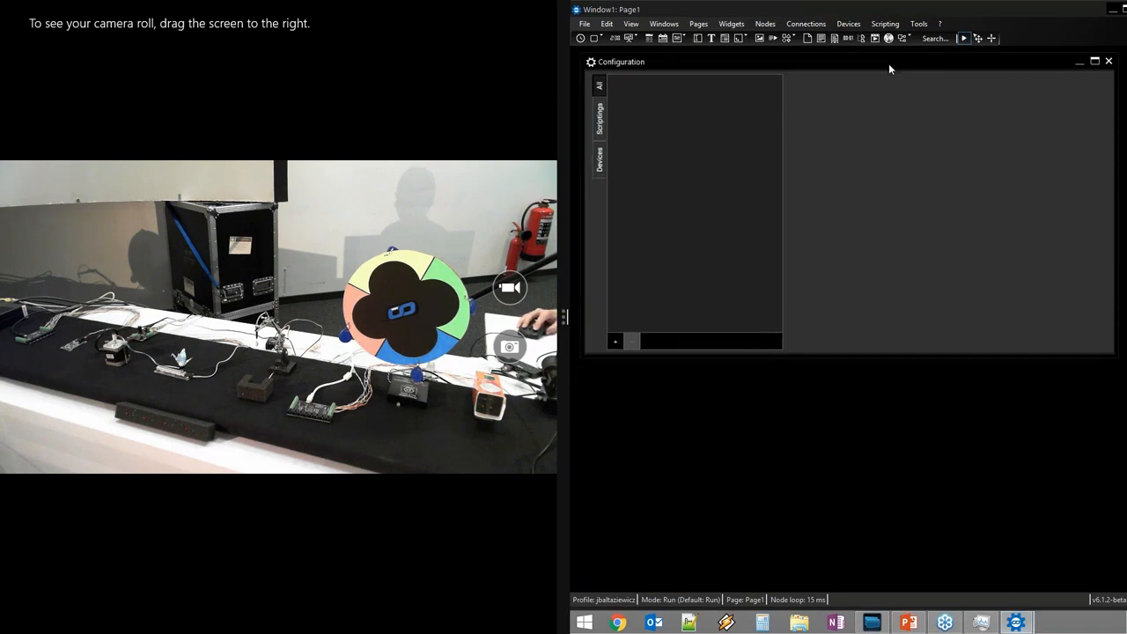
- Move the Configuration window so the device type list is fully readable, and add a Phidgets RFID Device
left_click(619, 339)
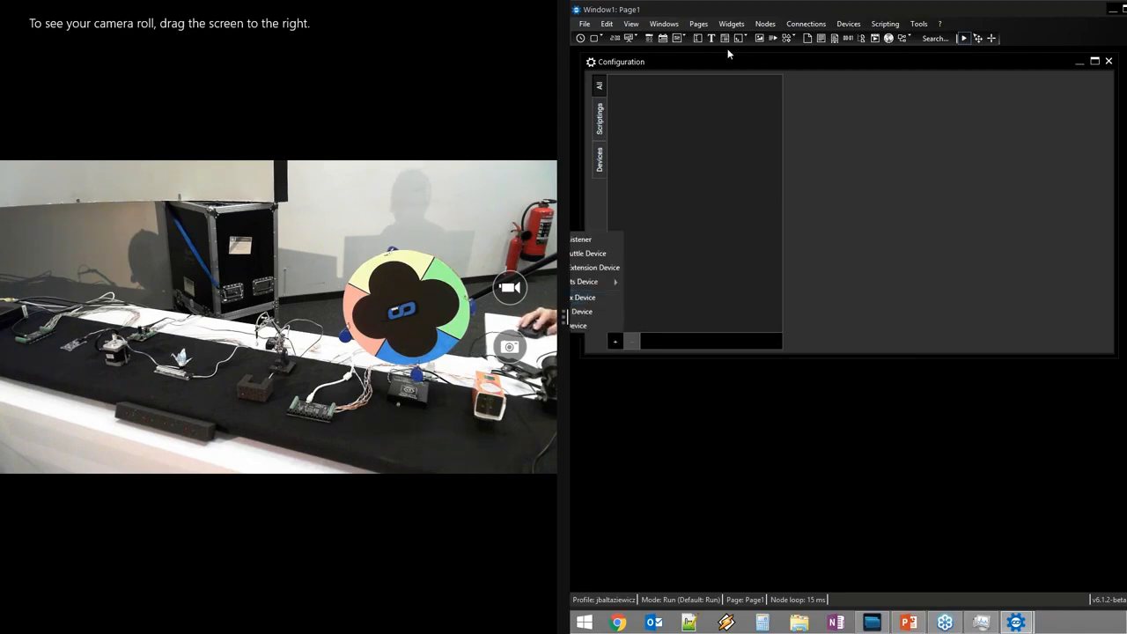
left_click(745, 65)
left_click_drag(755, 63, 794, 65)
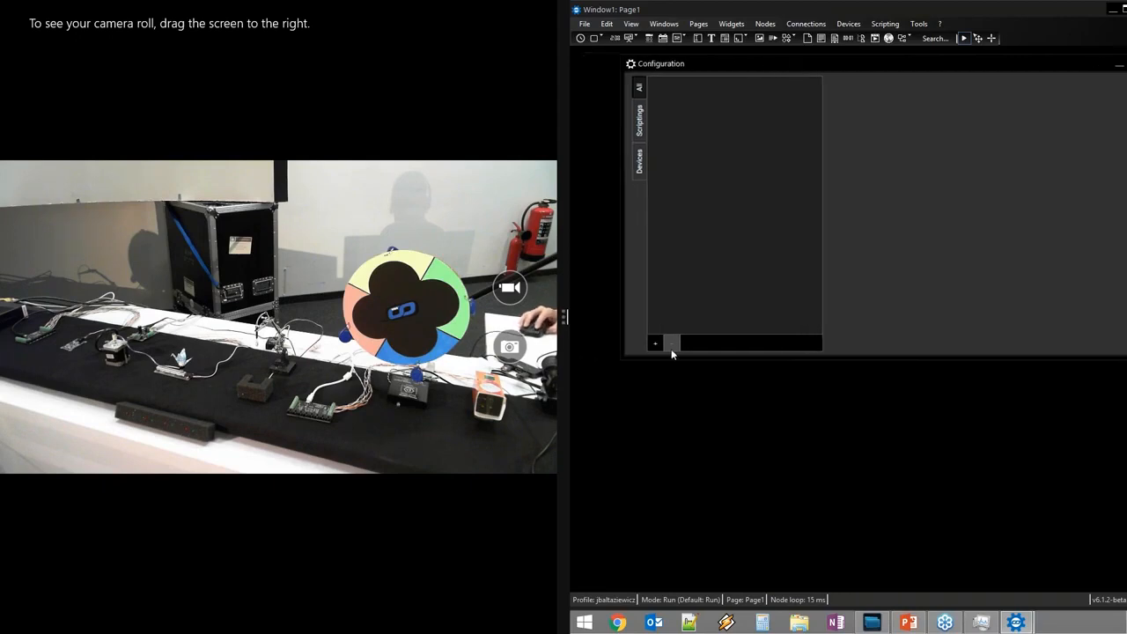
left_click(654, 344)
mouse_move(641, 282)
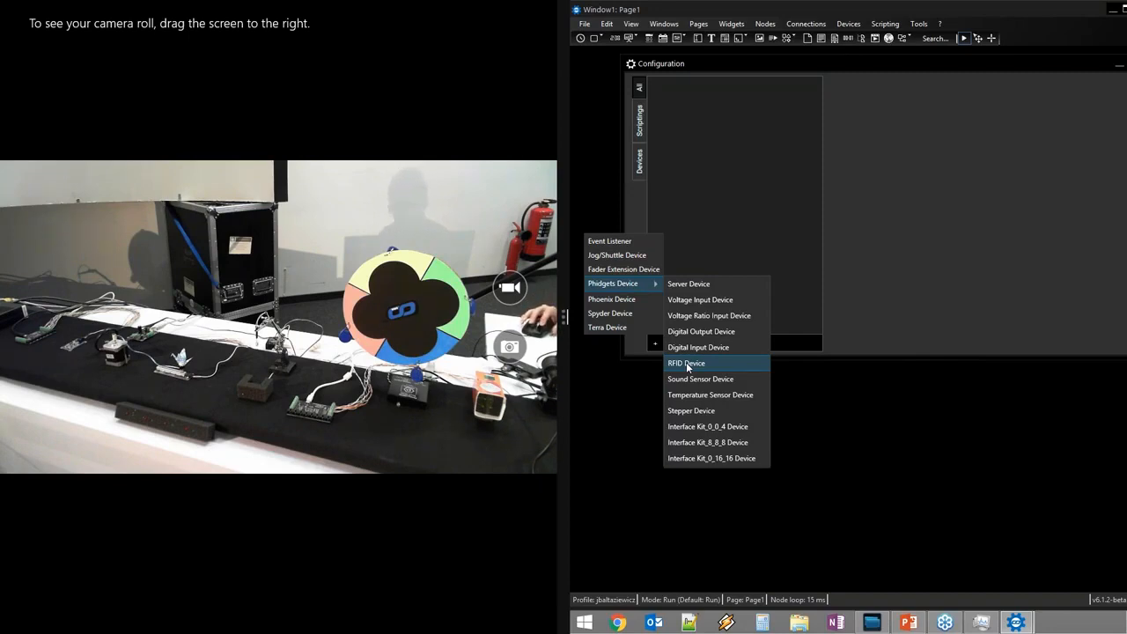
left_click(705, 364)
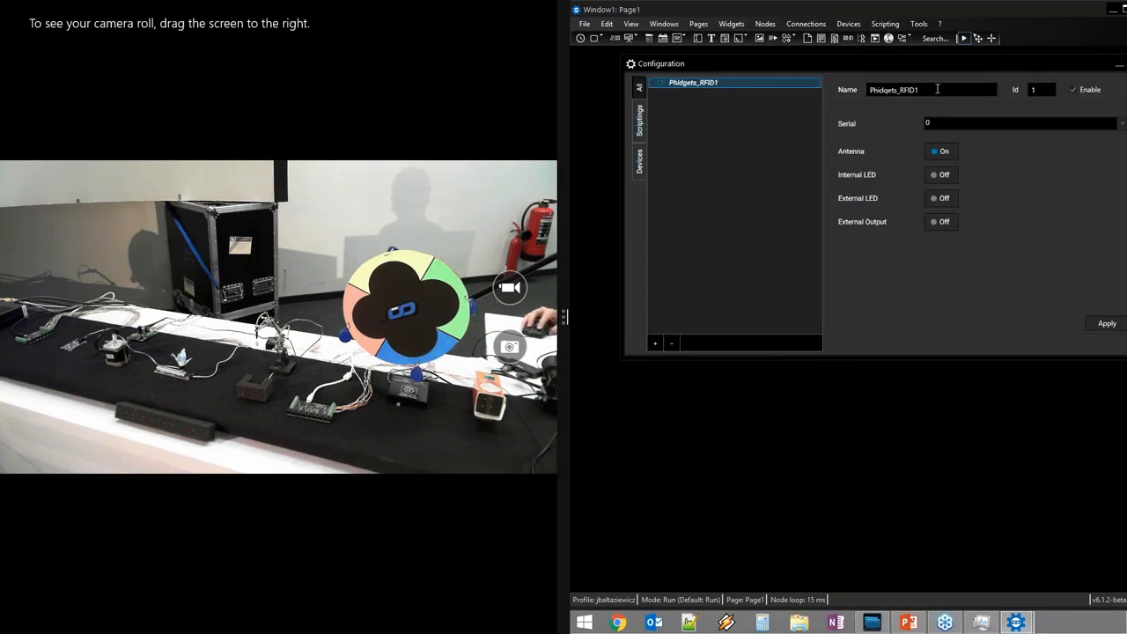
- Bring the Configuration window fully into view, assign serial 460655 to the RFID device and apply the setting
left_click_drag(870, 89, 935, 90)
left_click(935, 90)
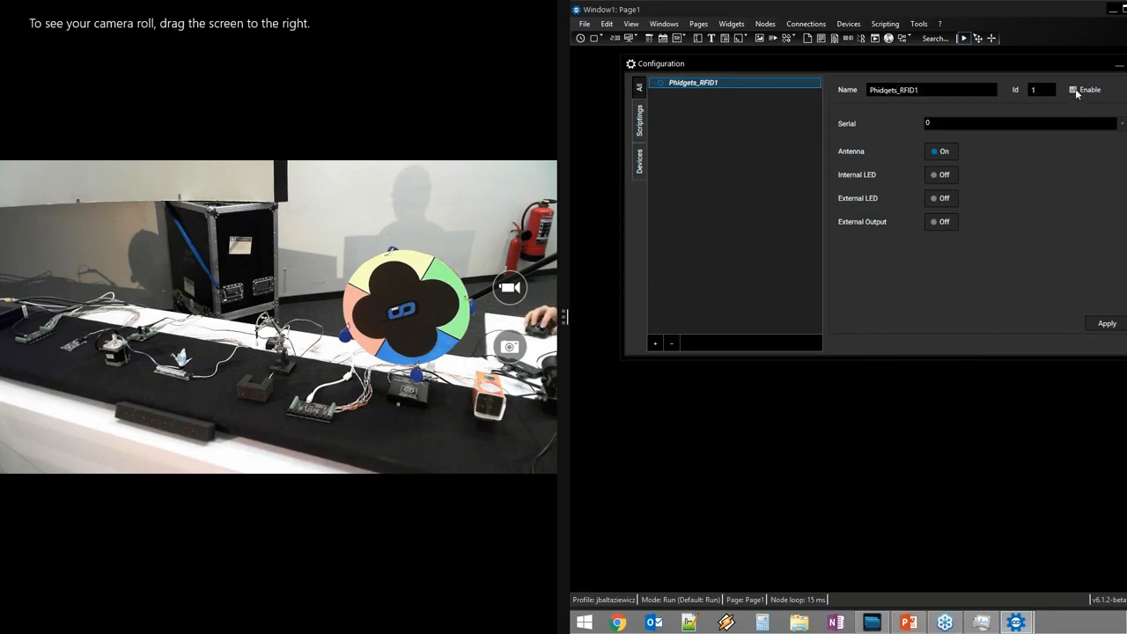
left_click_drag(1074, 65, 1033, 63)
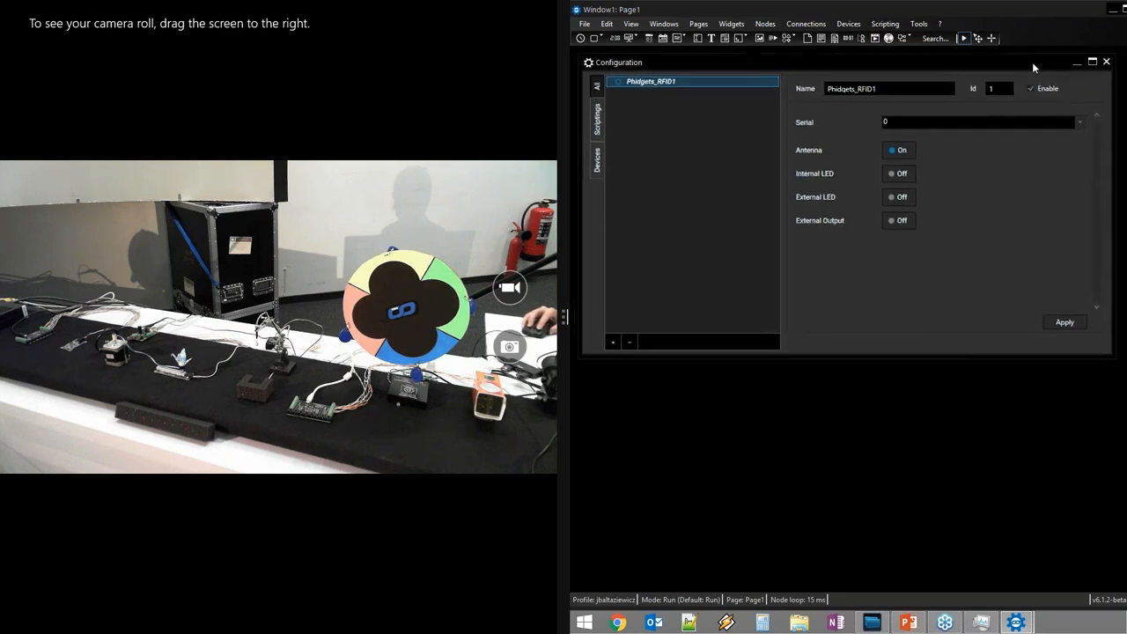
left_click(897, 121)
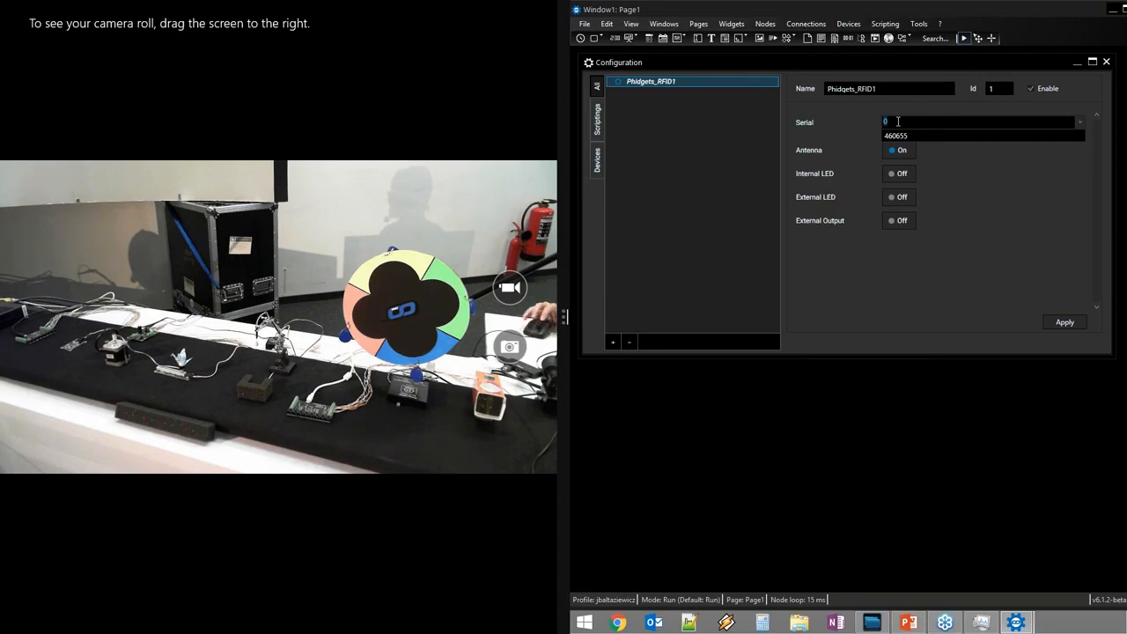
left_click(1081, 124)
left_click(1081, 125)
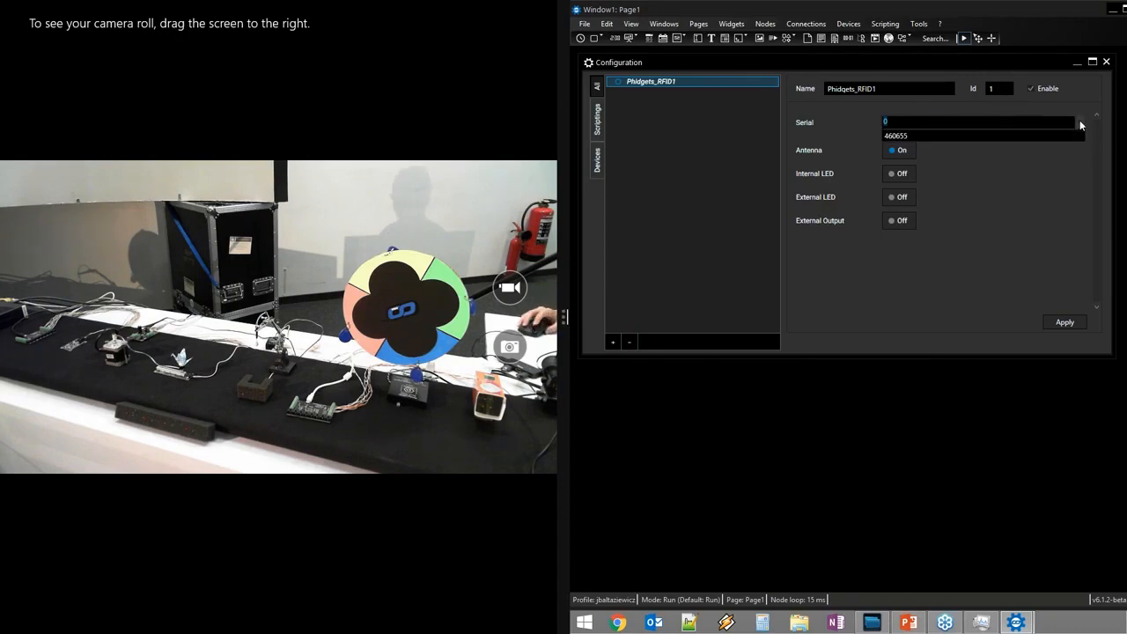
left_click(989, 135)
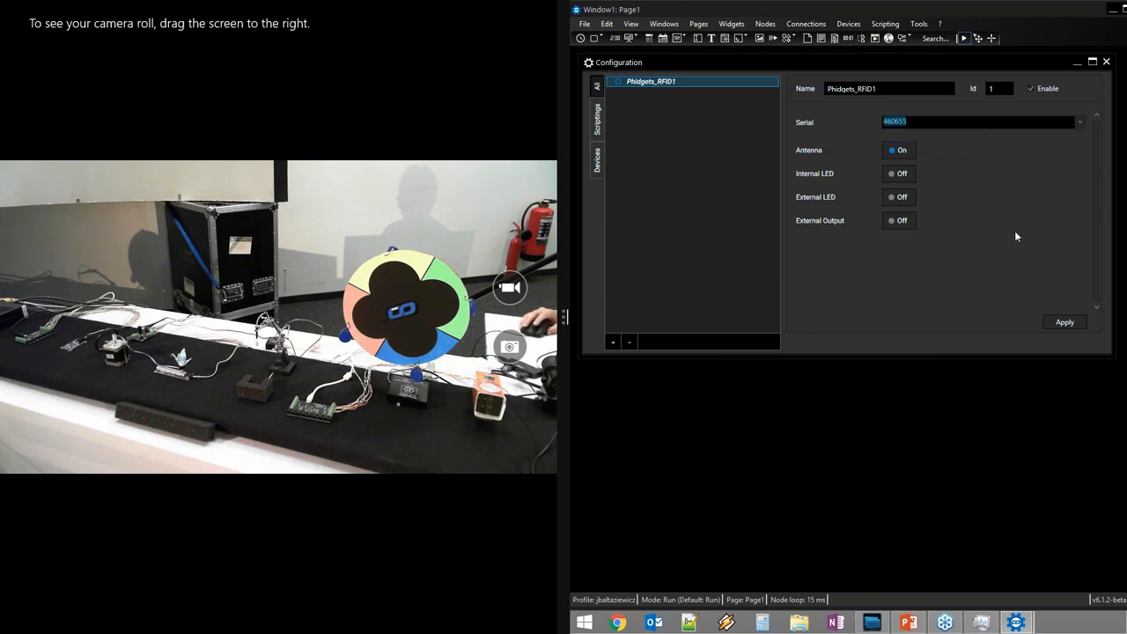
left_click(1061, 323)
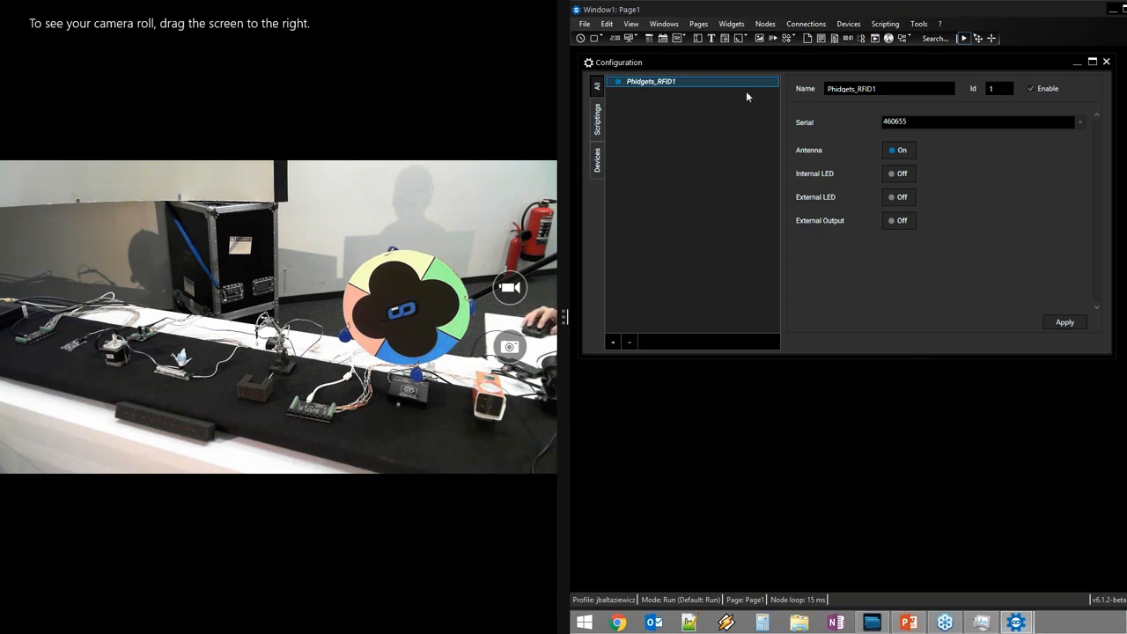
- Try disabling and re-enabling the RFID device, and select serial 460655 for it again
left_click(1031, 87)
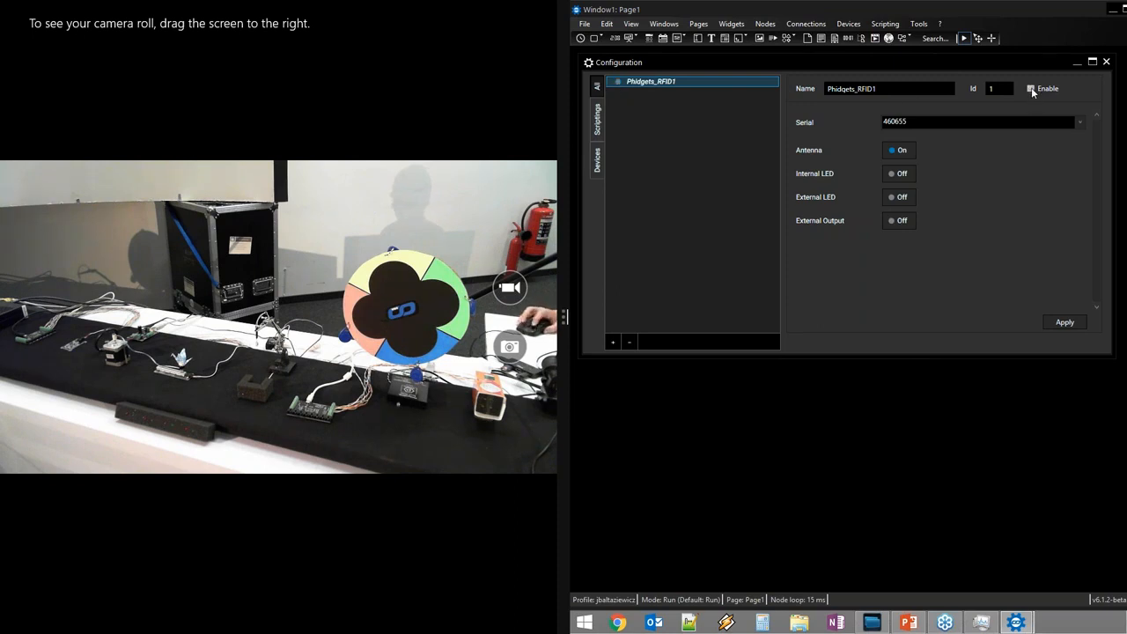
left_click(1031, 88)
left_click(1031, 87)
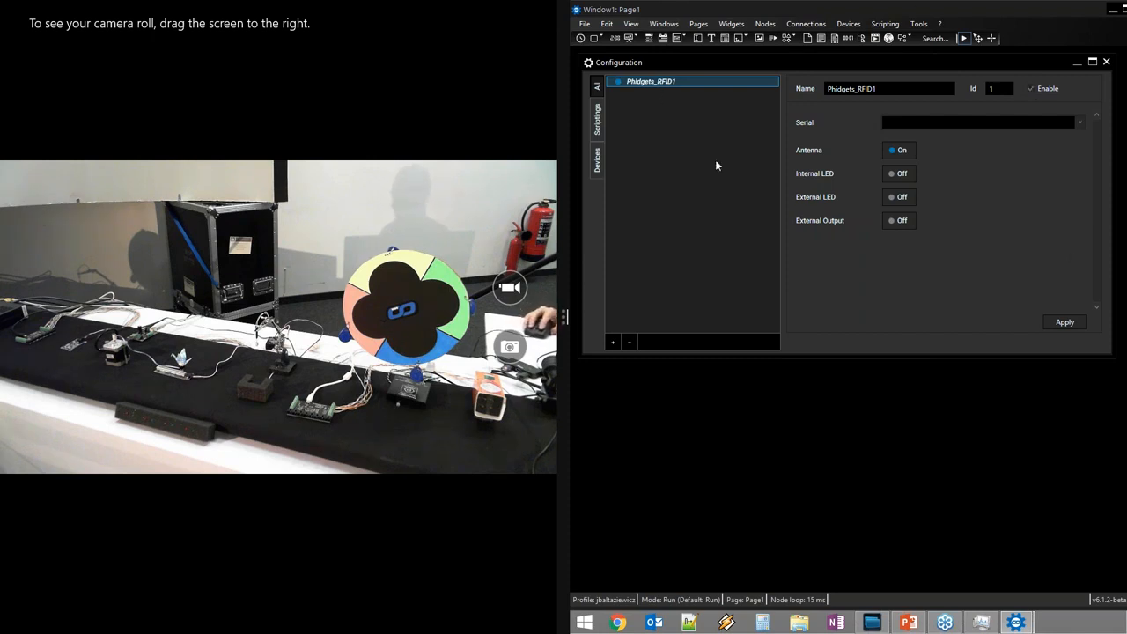
left_click(1077, 123)
left_click(1038, 132)
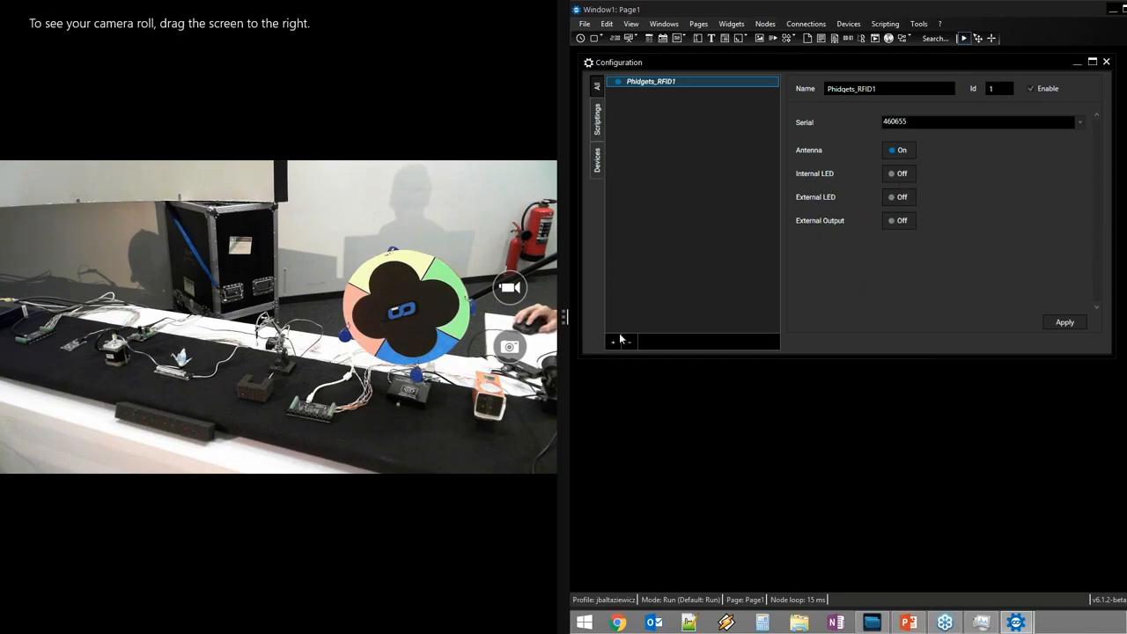
left_click(900, 198)
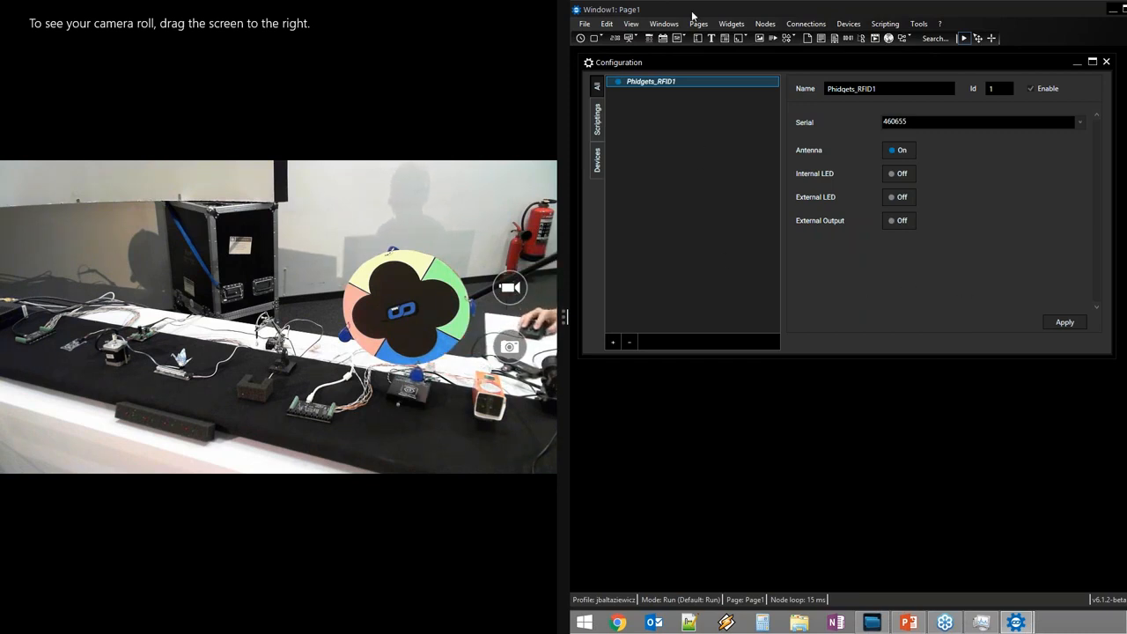
- Add an Event Listener to the configuration list and keep the whole Configuration window in view
left_click(612, 343)
left_click(695, 237)
left_click_drag(679, 65, 720, 72)
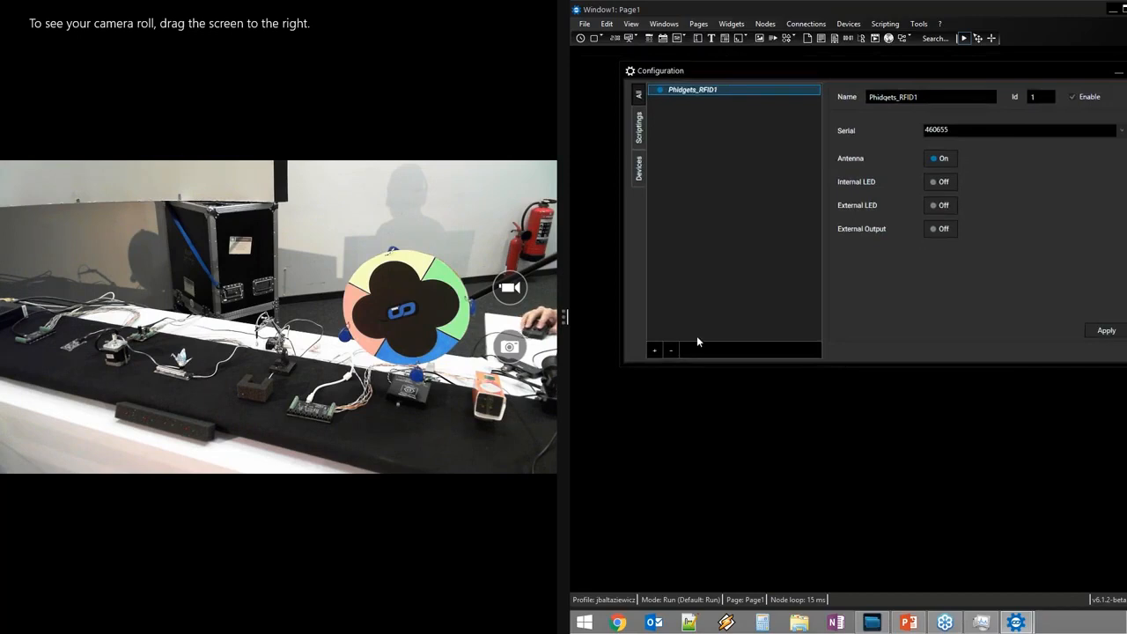
left_click(654, 350)
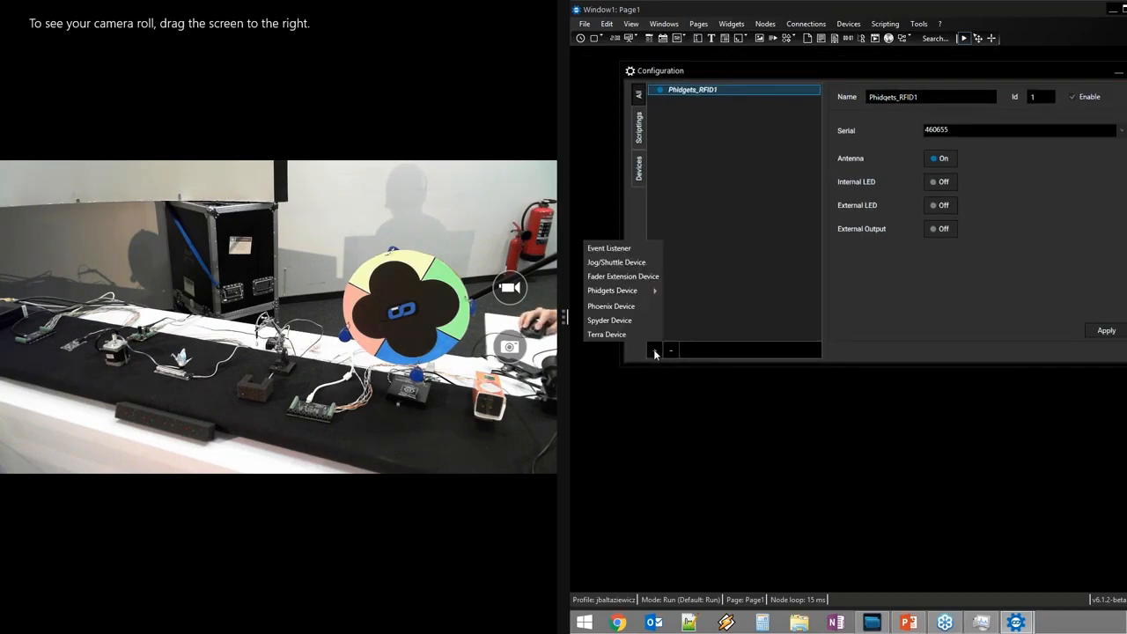
left_click(620, 249)
left_click_drag(815, 70, 775, 64)
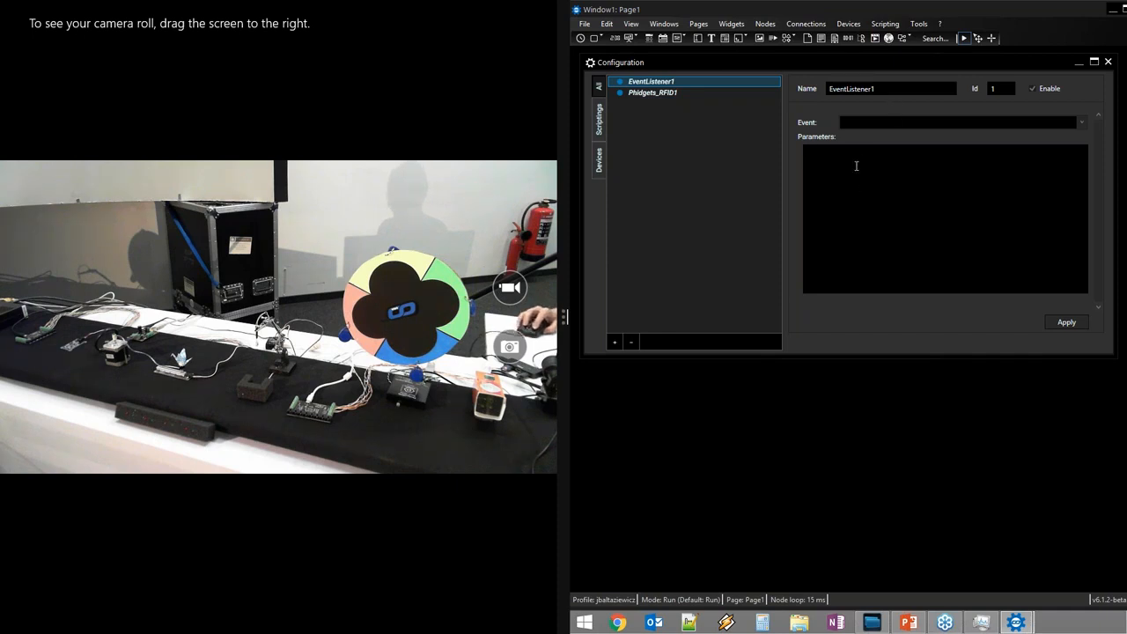
- Rename the event listener RFID_enter and set its event to Phidgets_RFID1.TagEnter
double_click(880, 89)
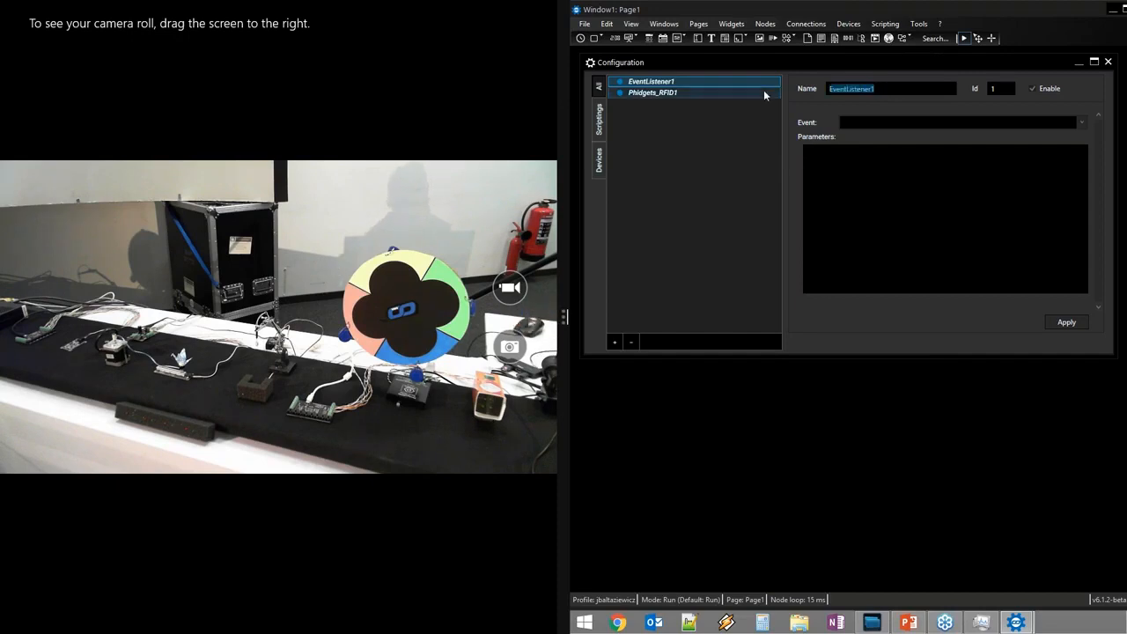
type("RFID")
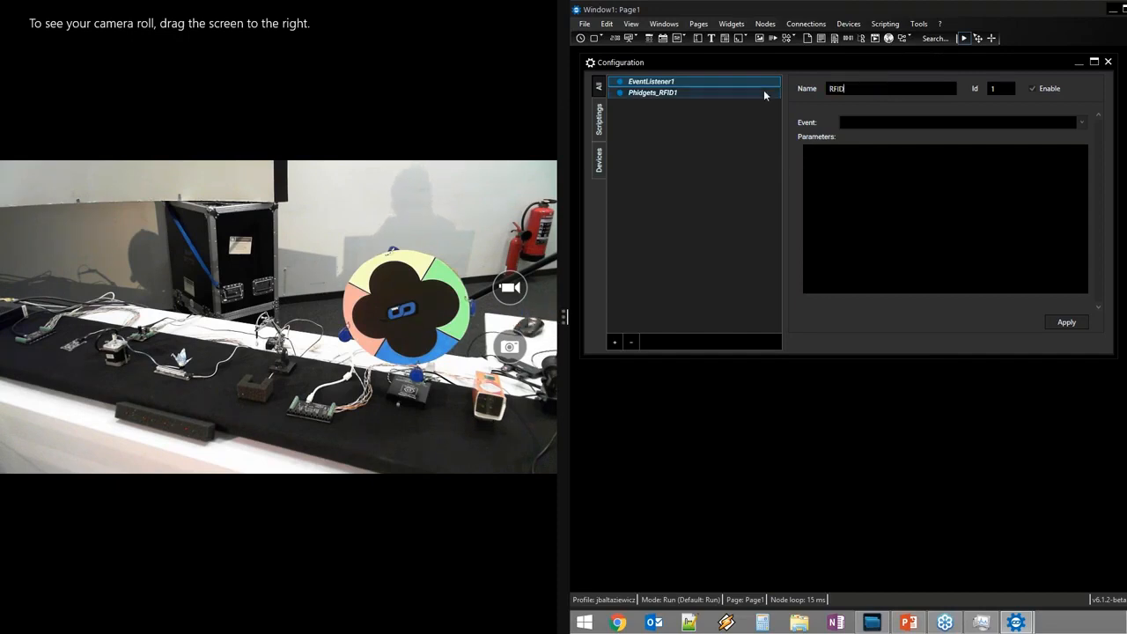
type("_enter")
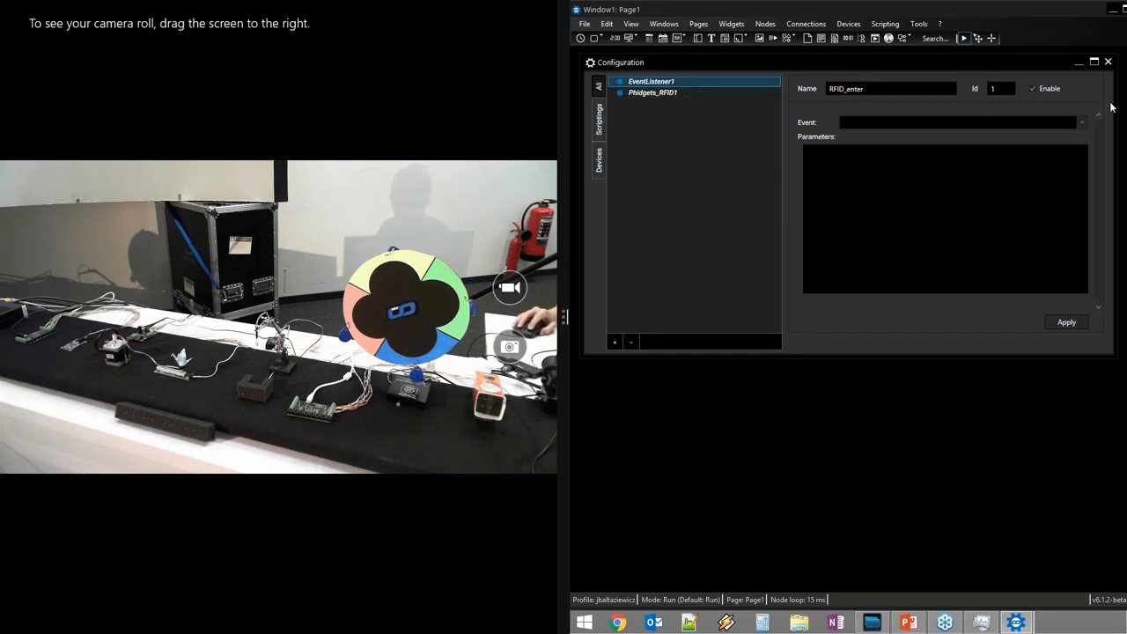
left_click(1082, 121)
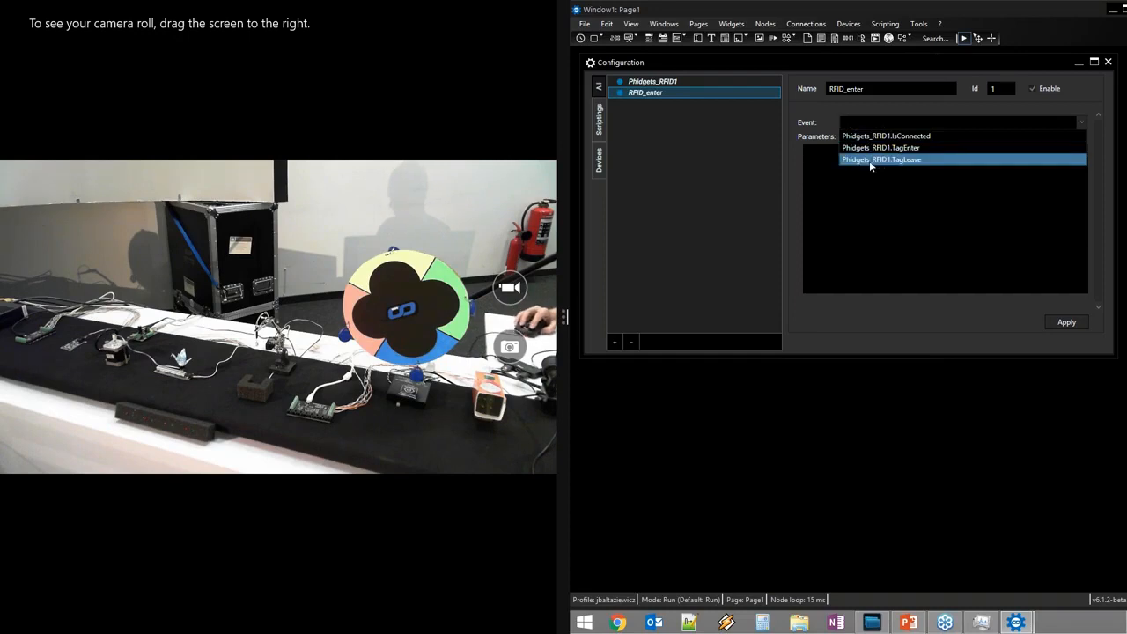
left_click(888, 149)
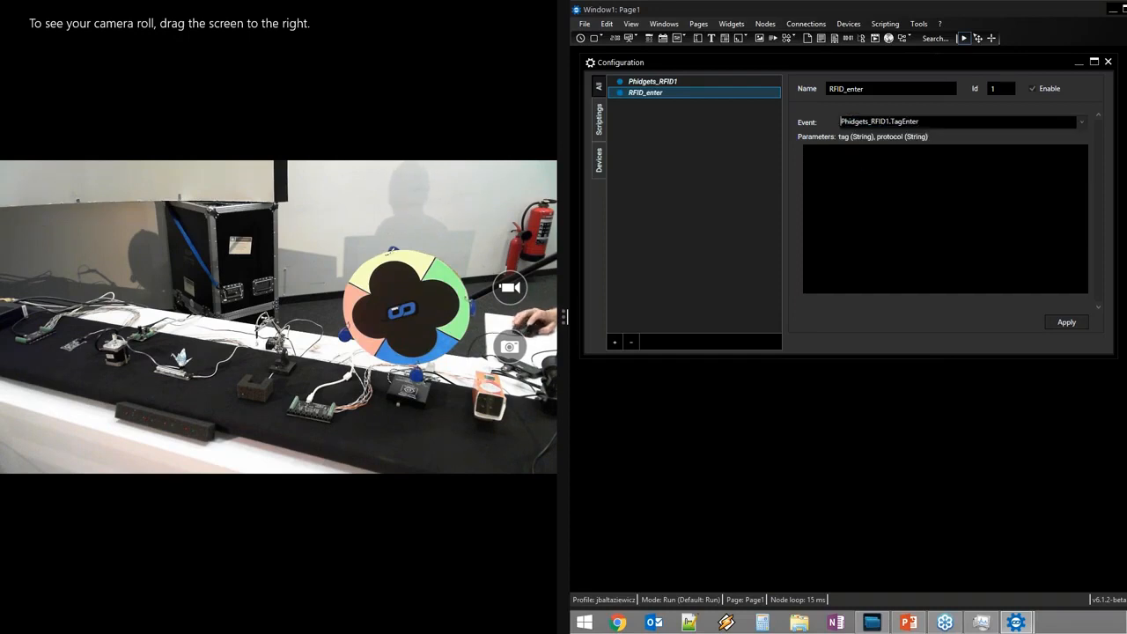
left_click(830, 155)
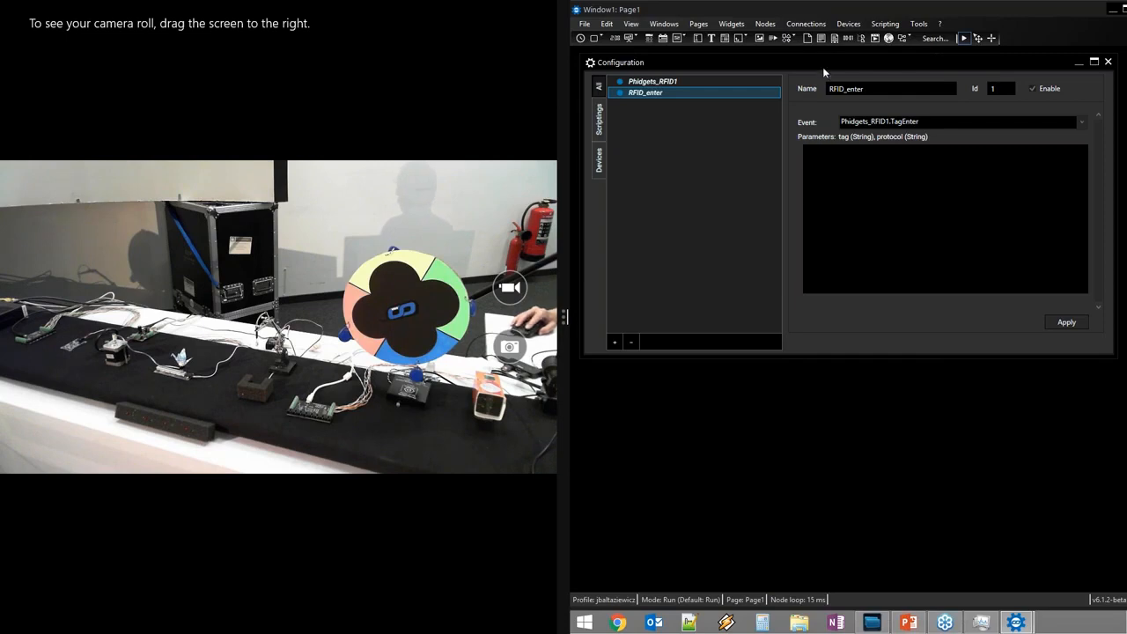
- Lower the Configuration window on the page and place a label widget in the free area above it
left_click_drag(823, 68, 826, 132)
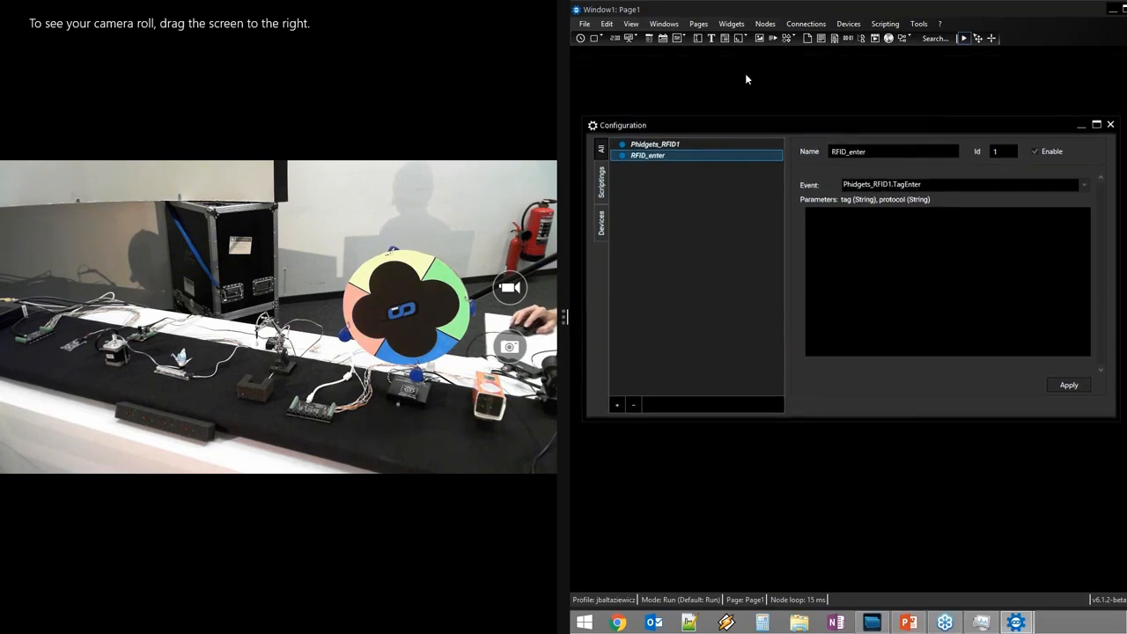
left_click(710, 38)
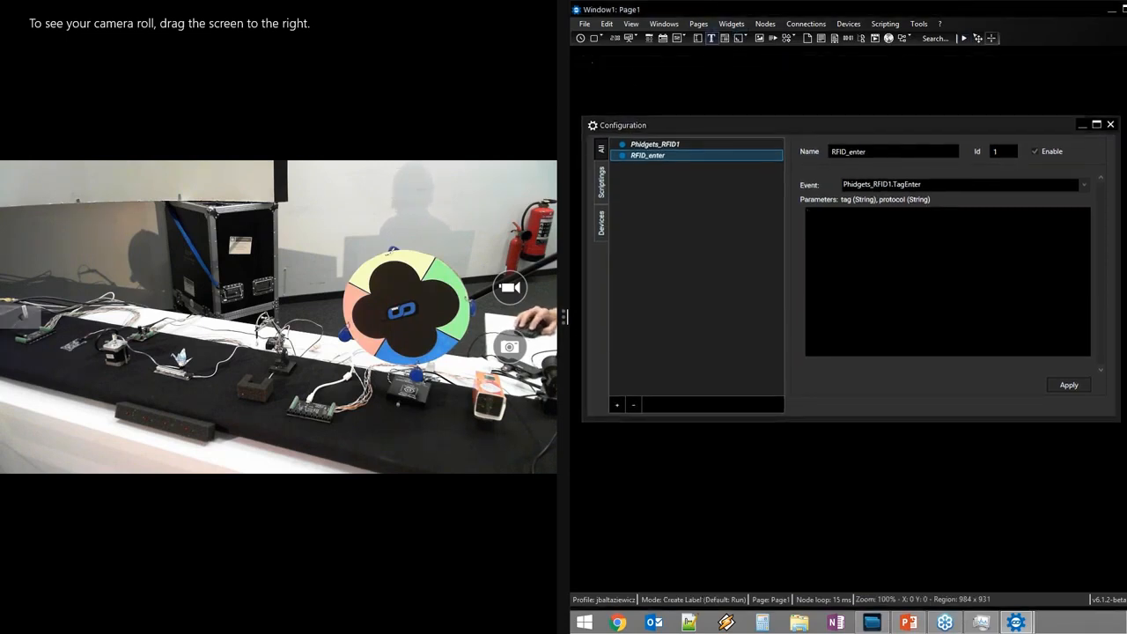
left_click(604, 74)
left_click_drag(612, 70, 634, 78)
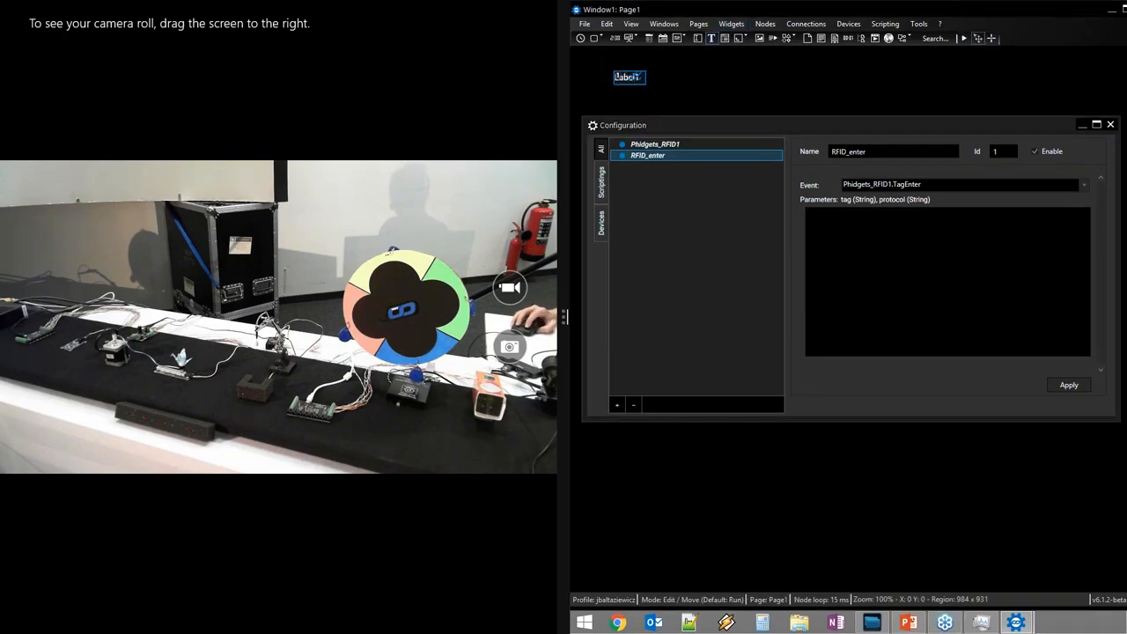
- Write the RFID_enter listener script as Label1.Text = tag + " - " + protocol
left_click(857, 234)
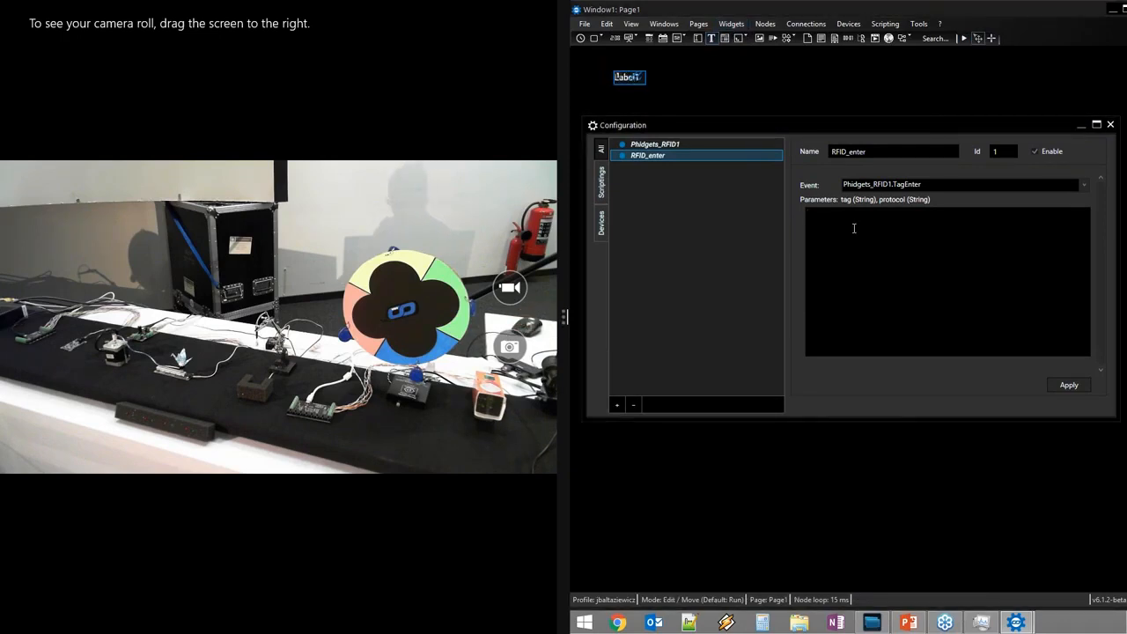
type("Label")
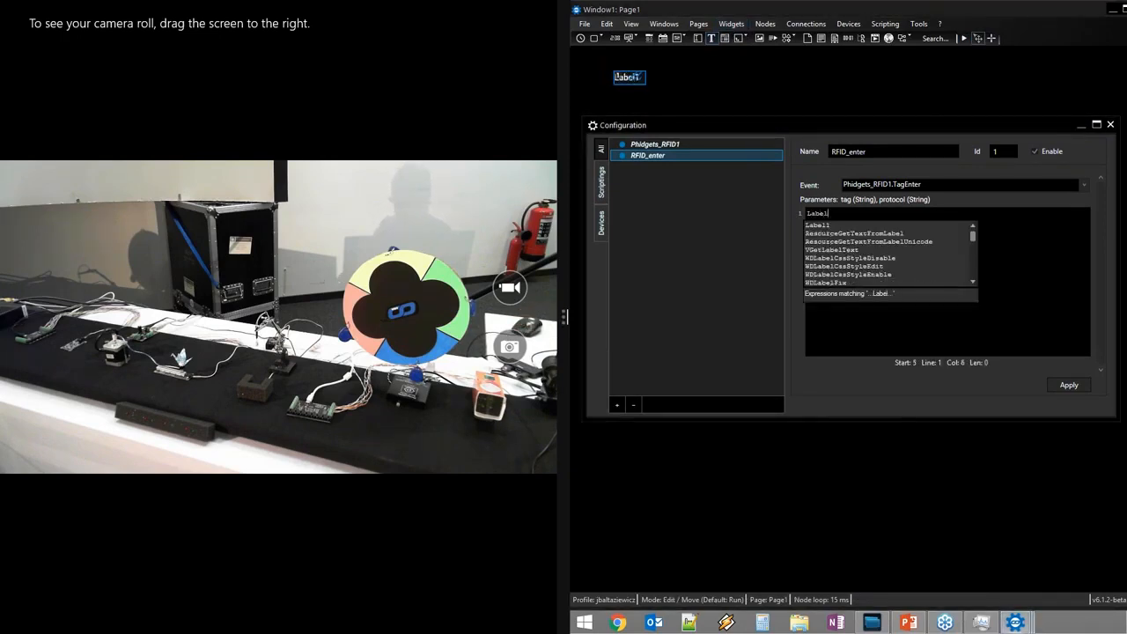
type("1.Te")
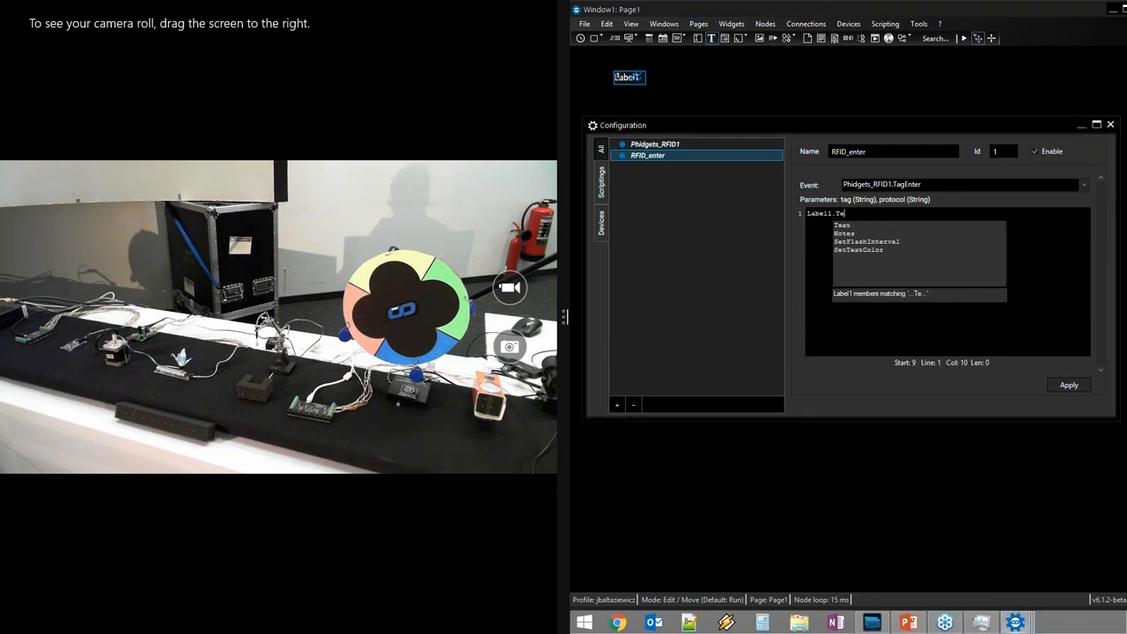
type("xt = tag ")
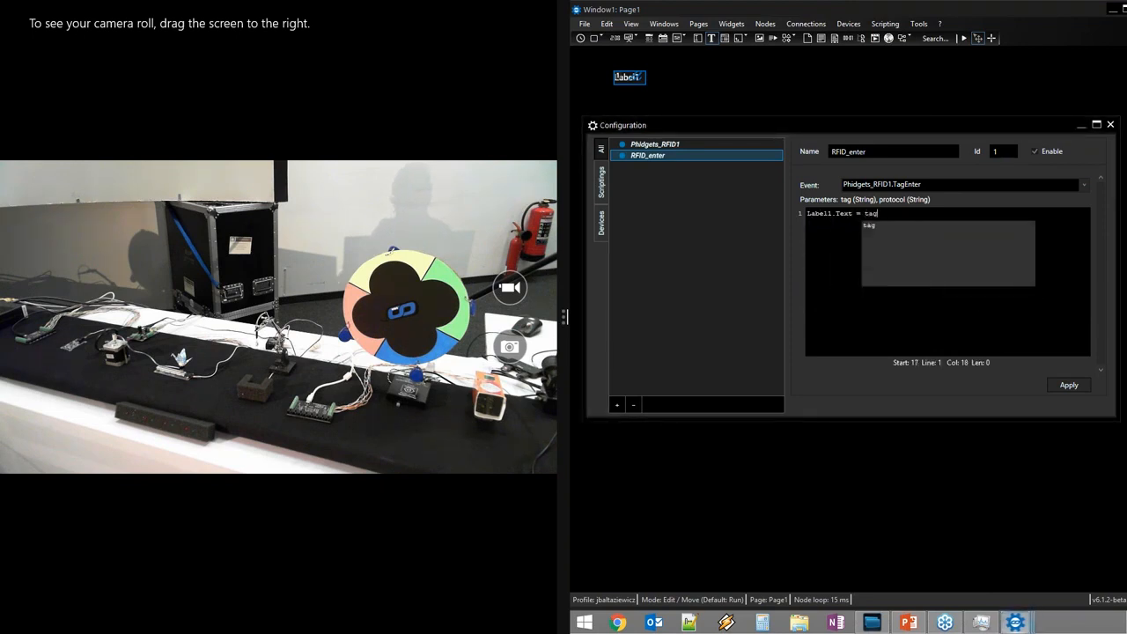
type("+ \" -")
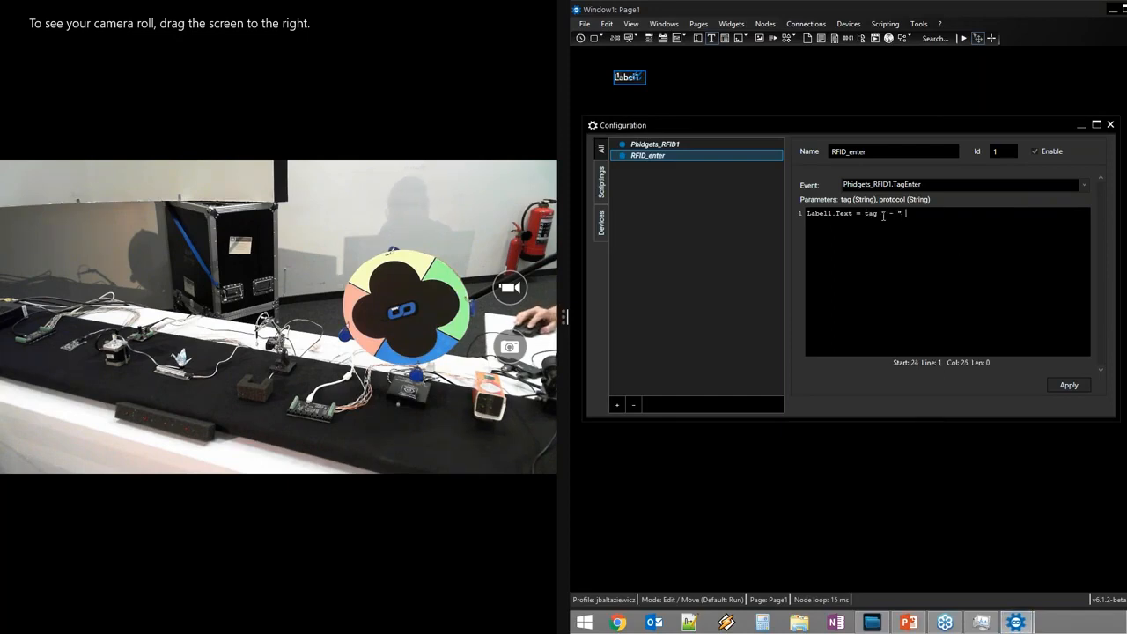
type("+")
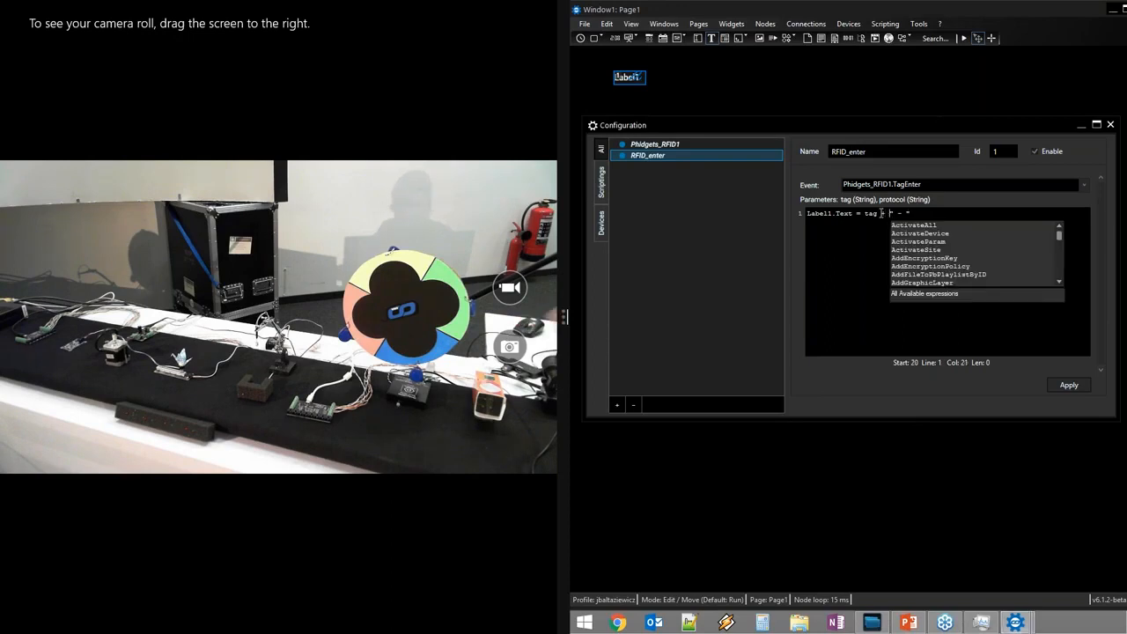
left_click(916, 212)
type("+")
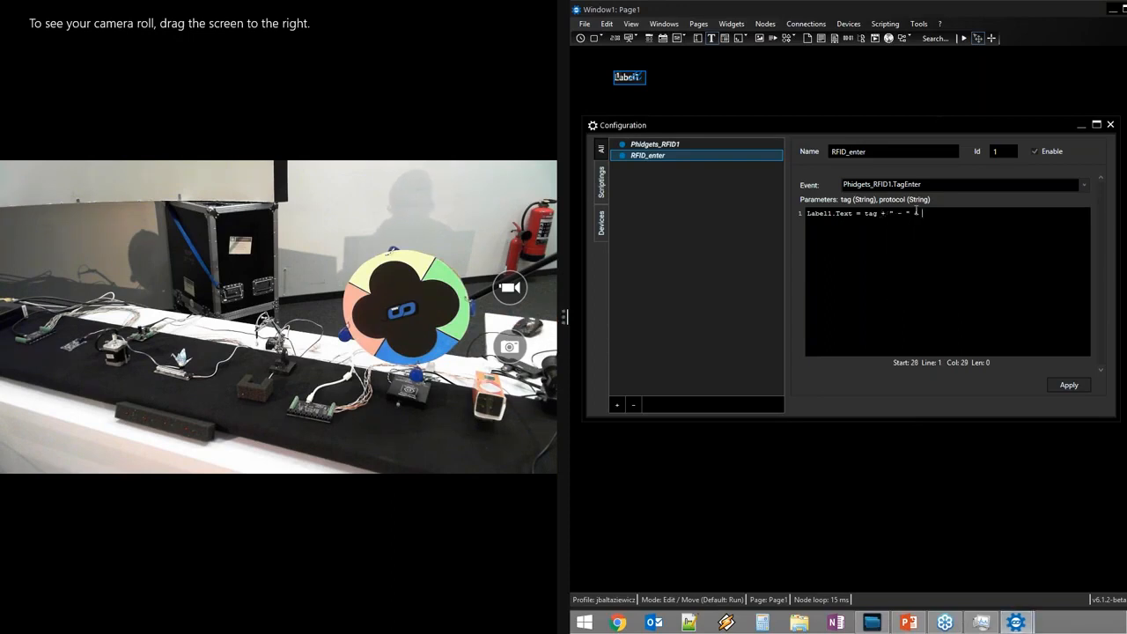
type(" prot")
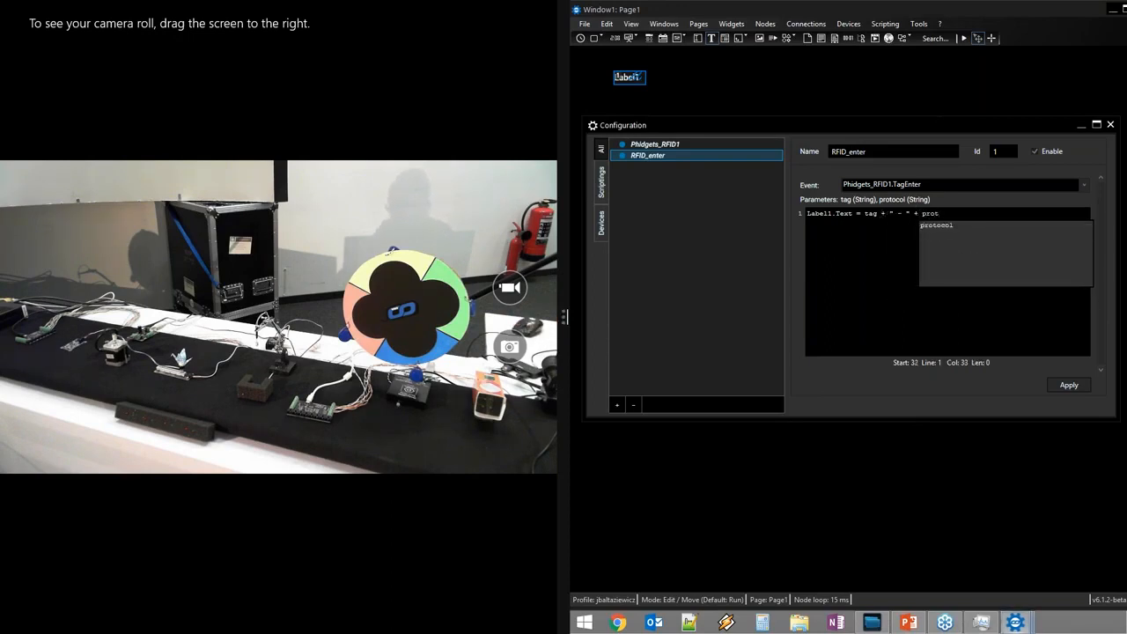
key("Return")
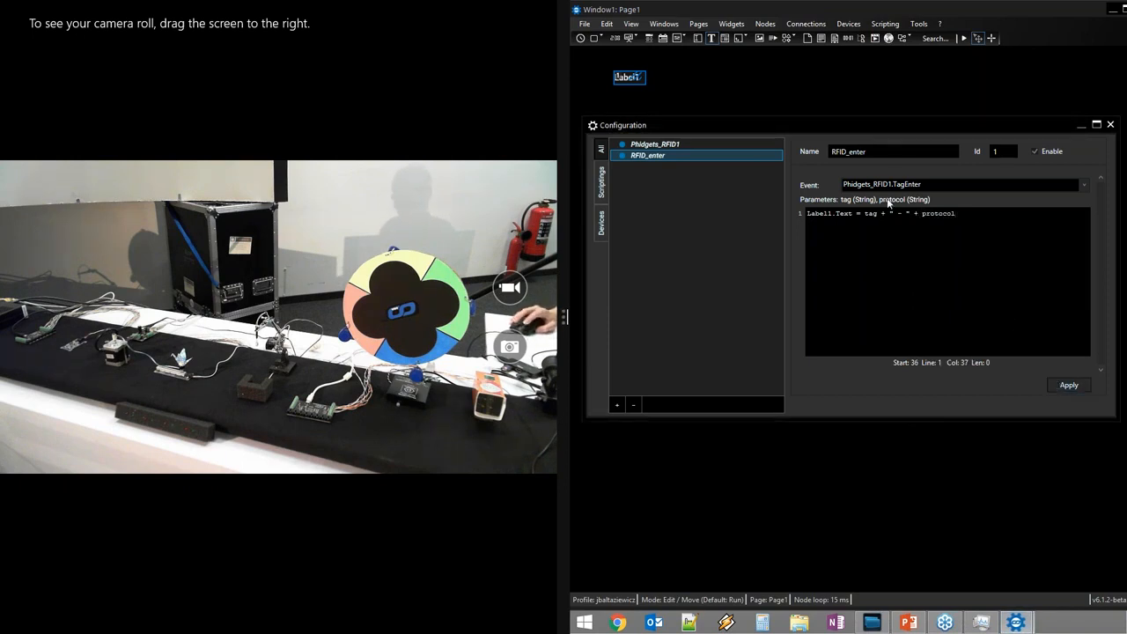
- Switch the page to Run mode to try the RFID_enter listener and apply its settings
left_click(966, 38)
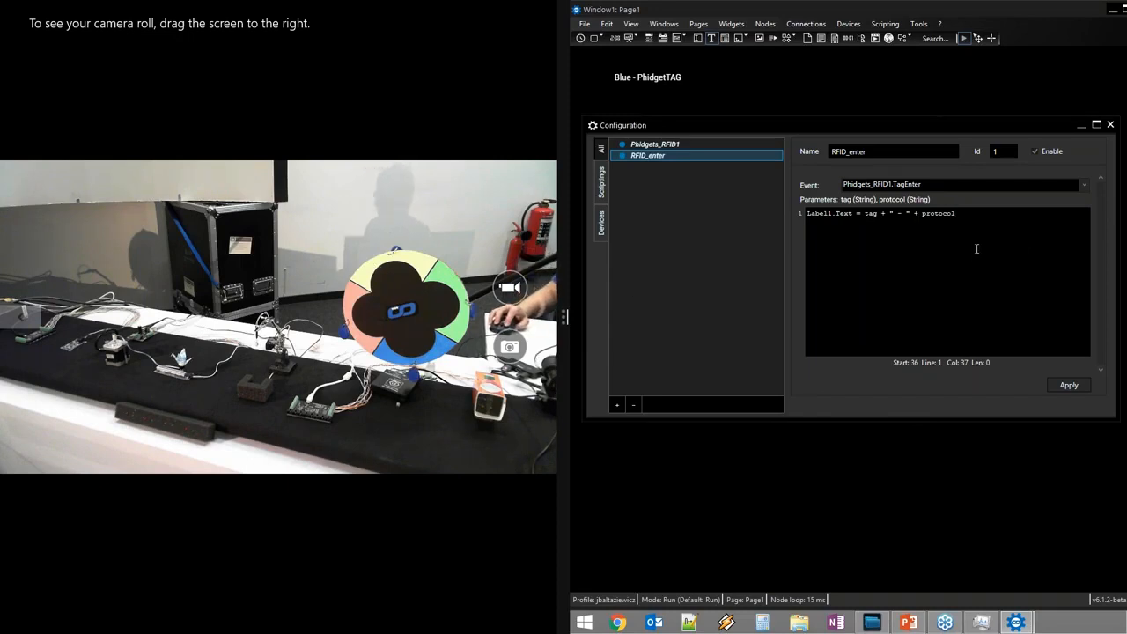
left_click(1077, 390)
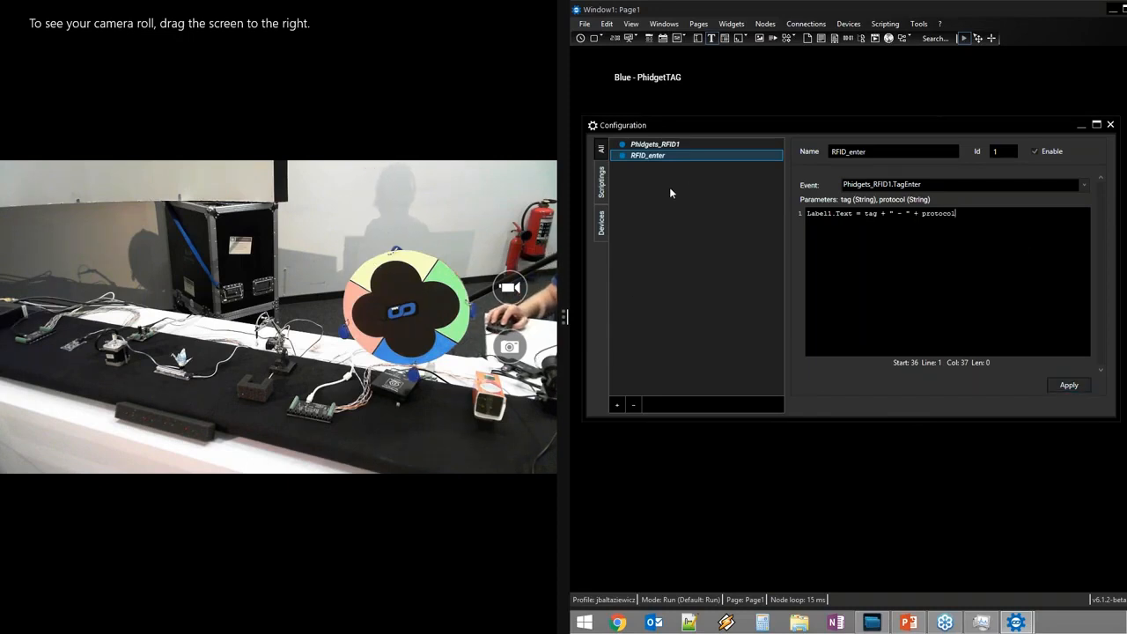
- Add a second Event Listener named RFID_leave and set its event to Phidgets_RFID1.TagLeave
left_click(616, 404)
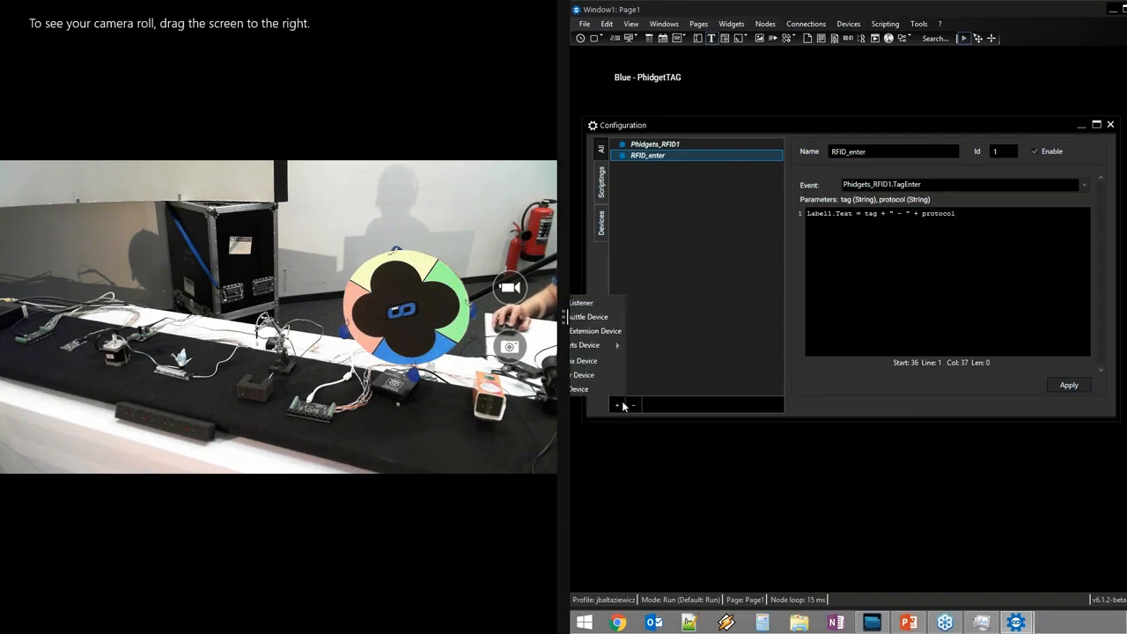
left_click(608, 301)
left_click_drag(909, 149, 785, 148)
type("RFID_leave")
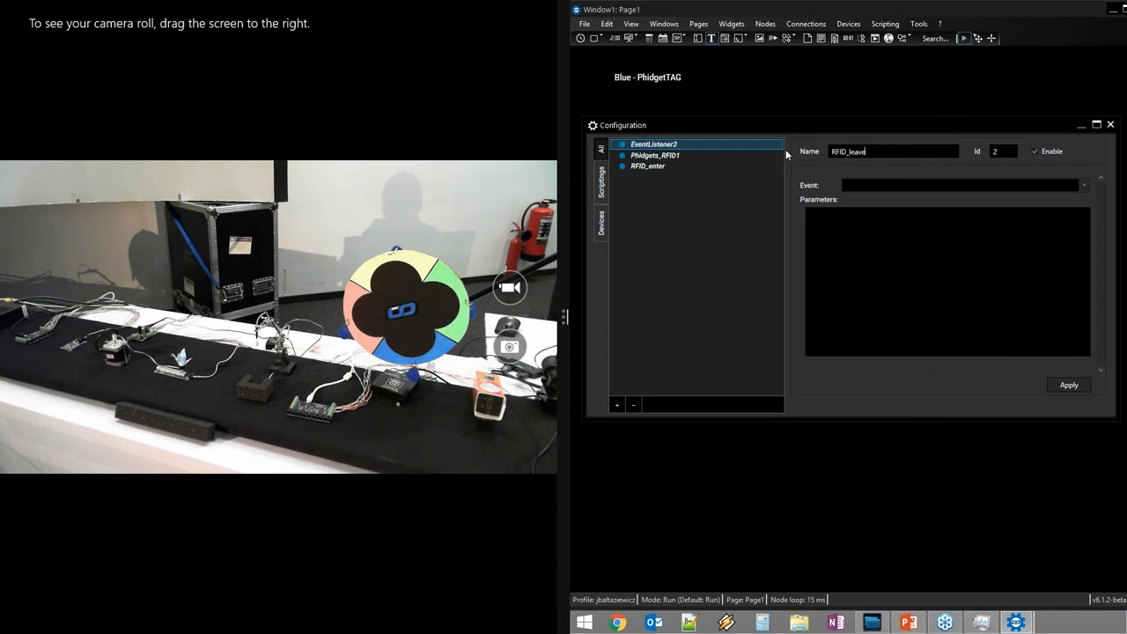
left_click(1084, 184)
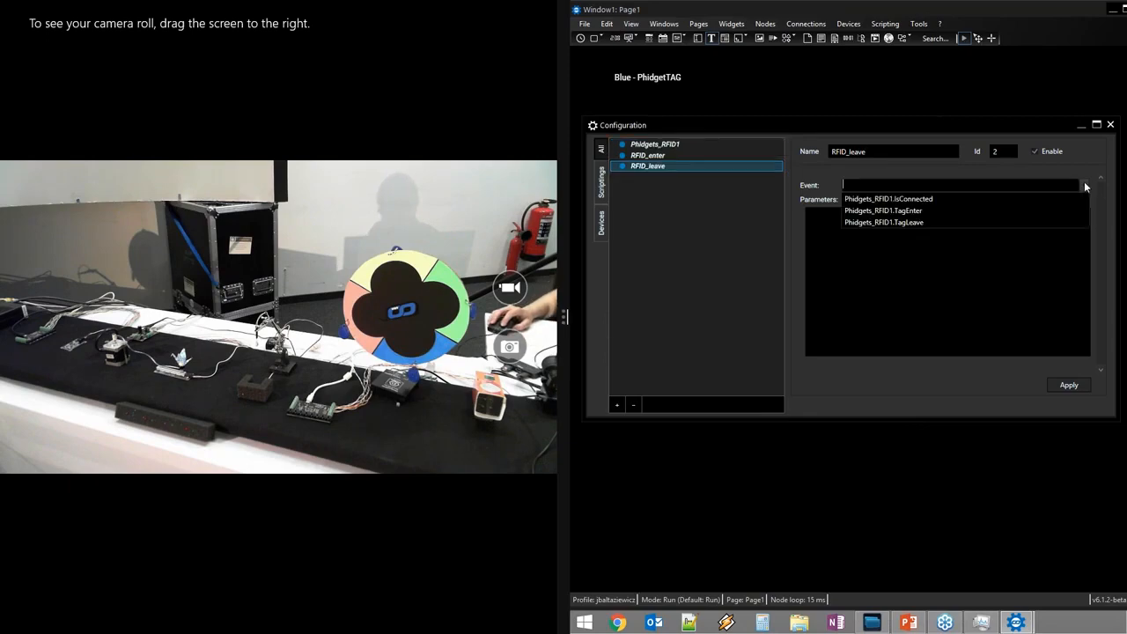
left_click(954, 222)
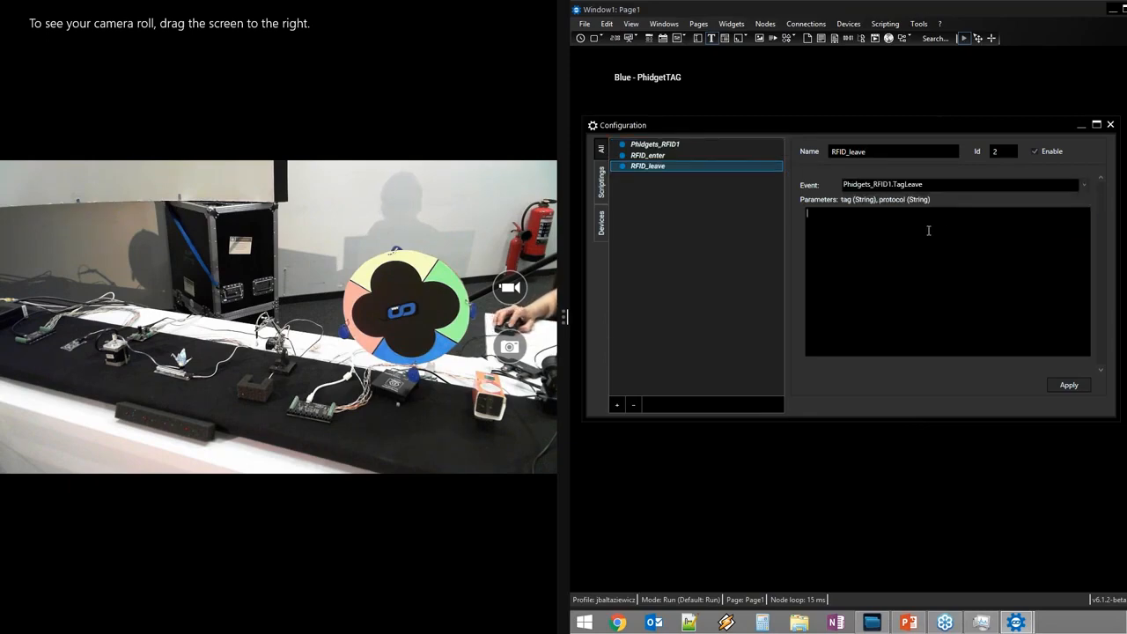
- Write the RFID_leave listener script as Label1.Text = "no tag" and apply it
left_click(927, 230)
type("LR")
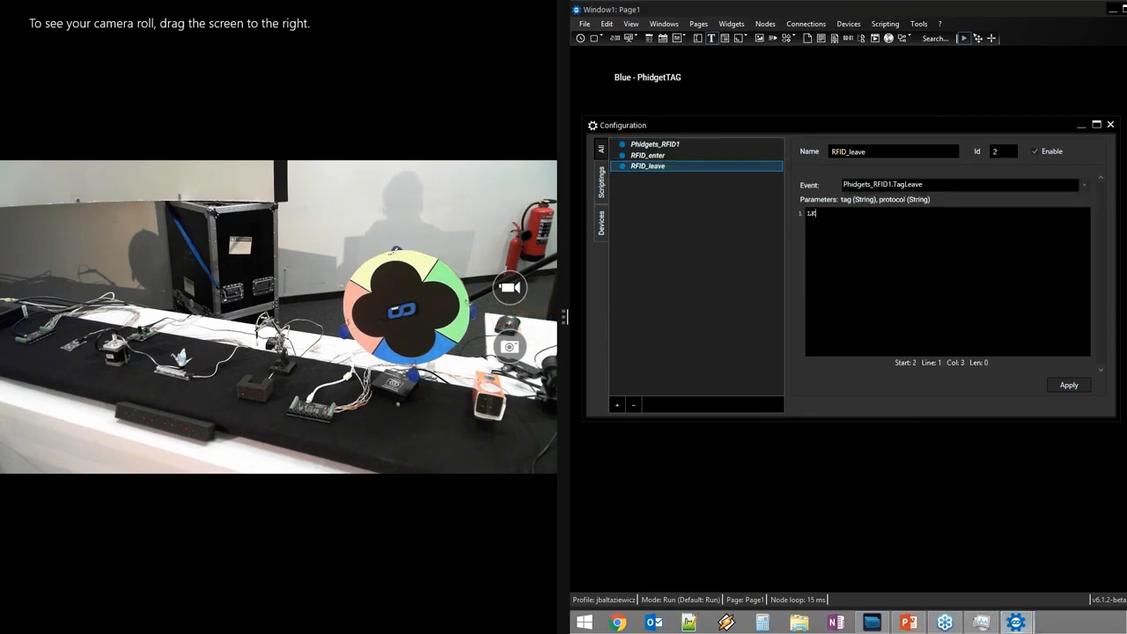
key("BackSpace")
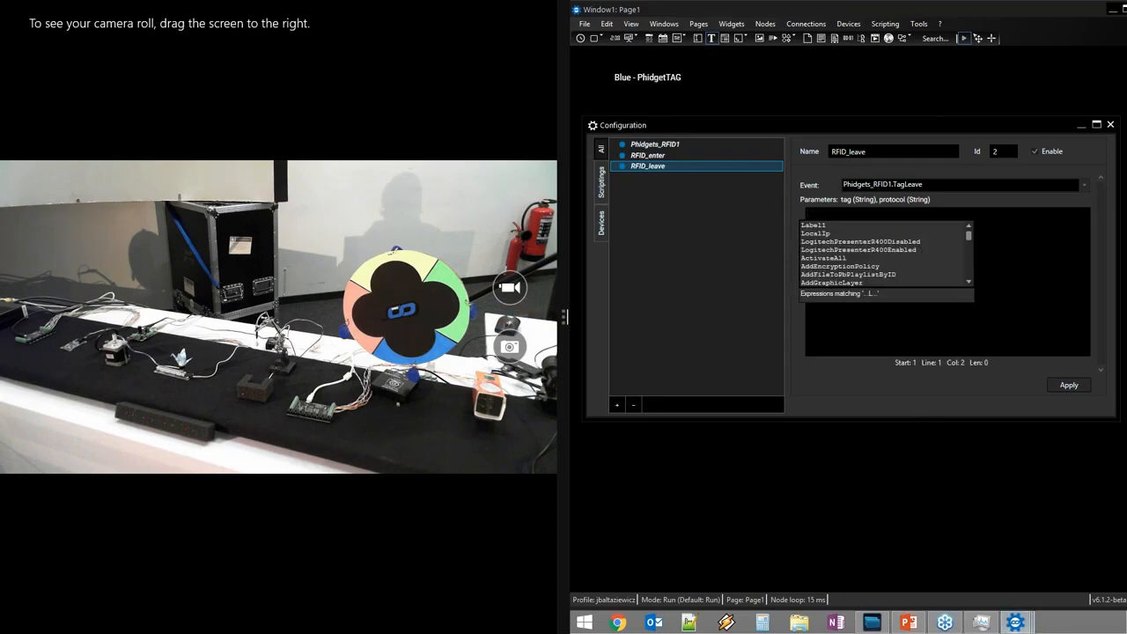
type("abel1.Tex")
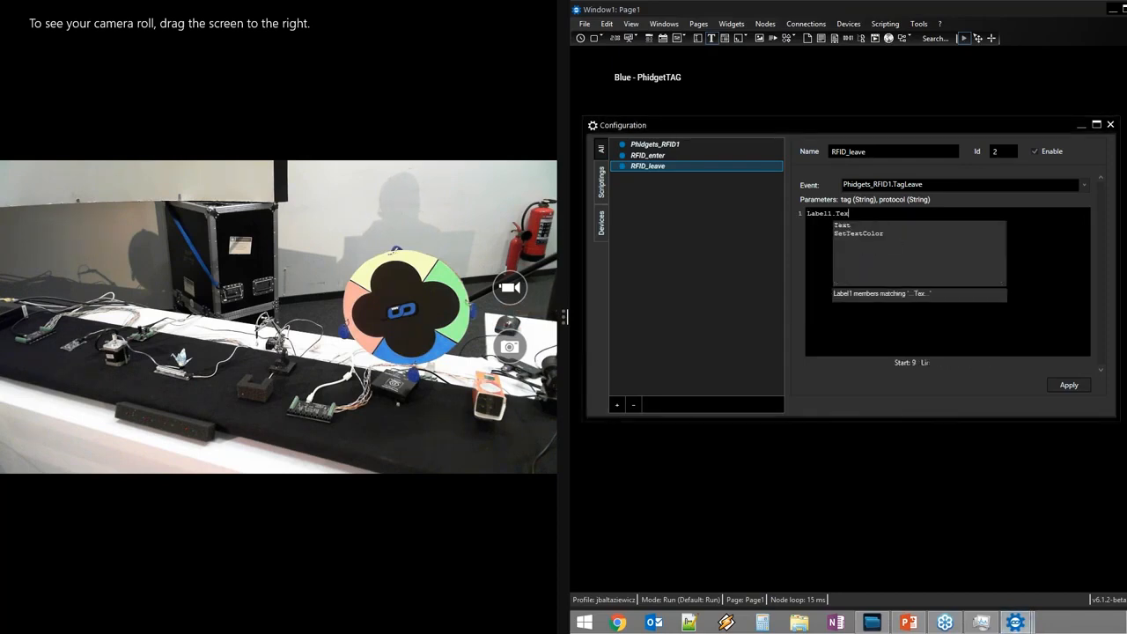
type("t = \"no tag")
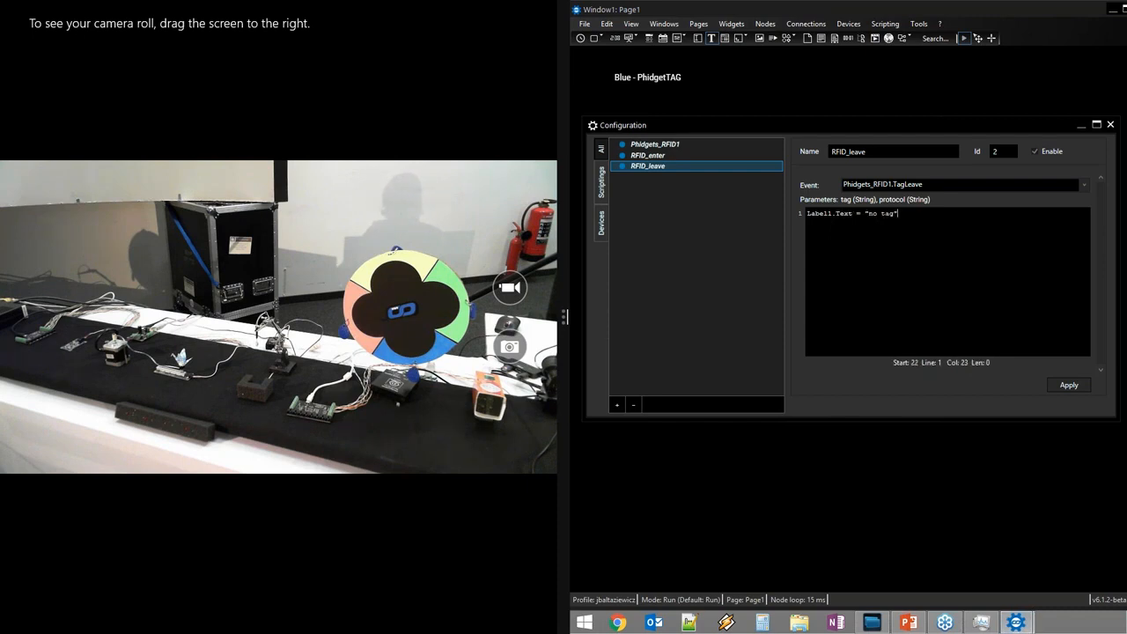
left_click(1075, 386)
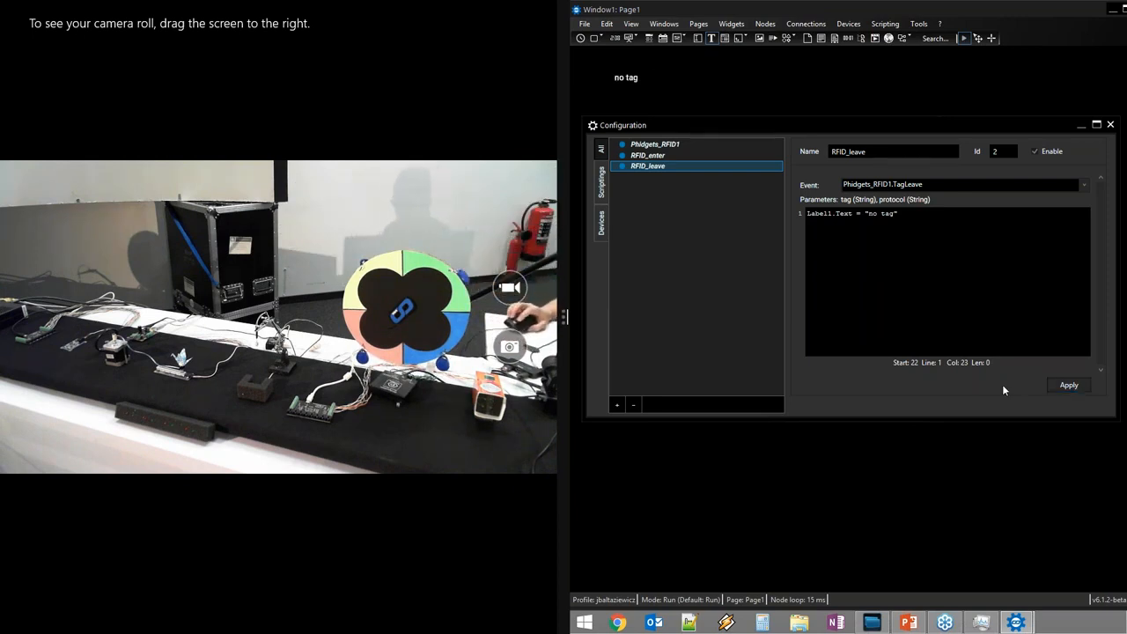
- Place a CustomScript button beside the label above the lowered Configuration window, and open its properties clear of the device list
left_click_drag(735, 129, 736, 169)
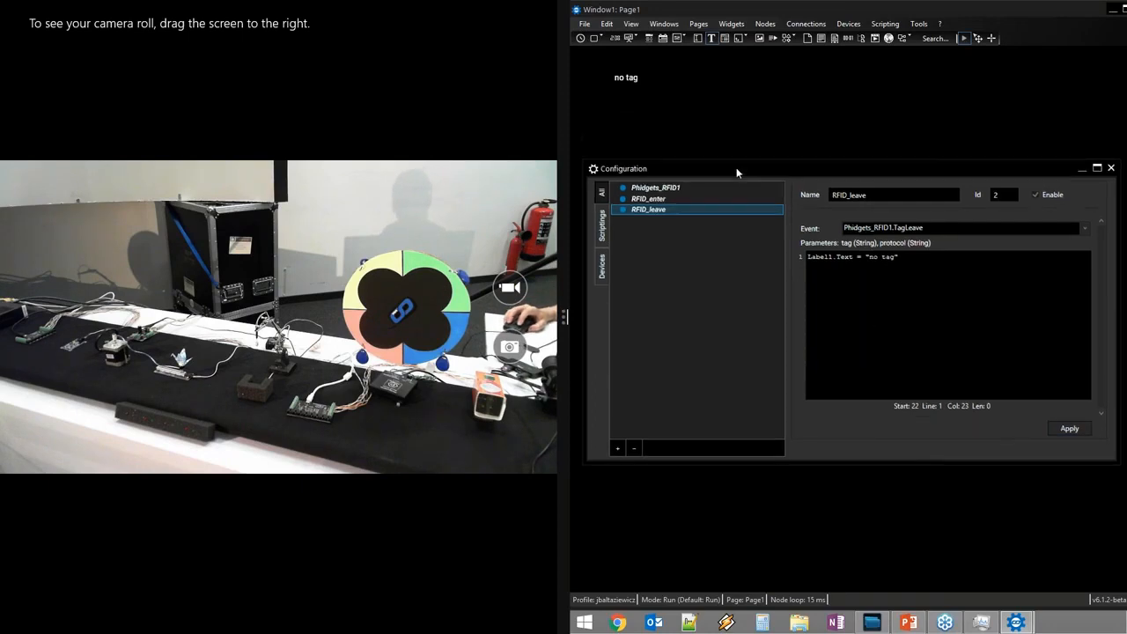
left_click(600, 38)
left_click(600, 53)
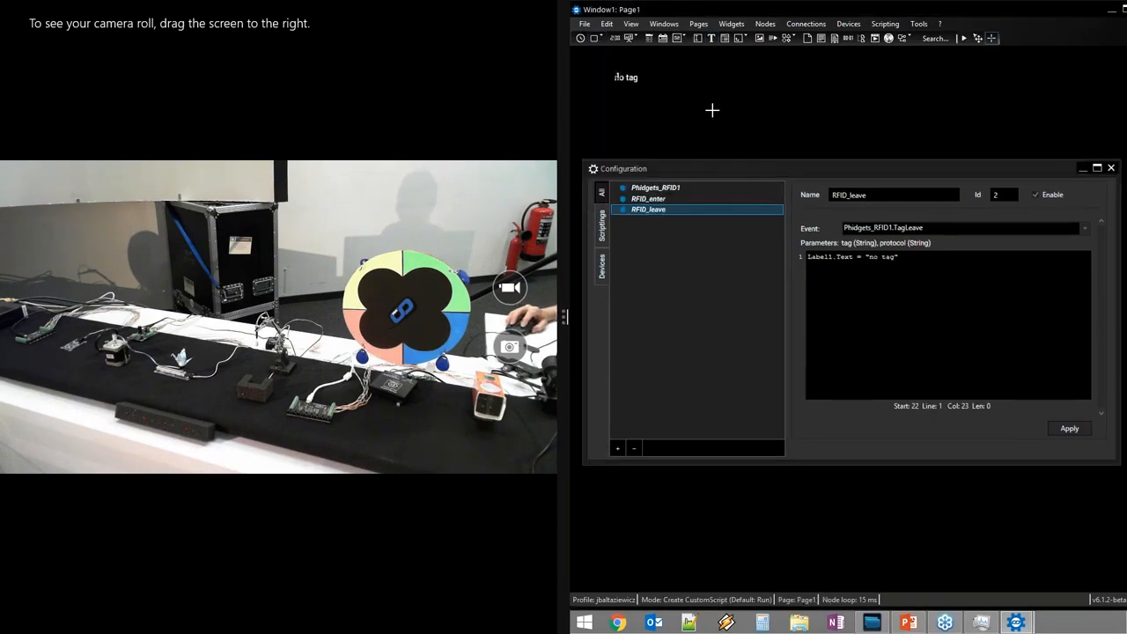
mouse_move(671, 73)
left_mouse_down()
mouse_move(695, 124)
mouse_move(703, 93)
left_mouse_up()
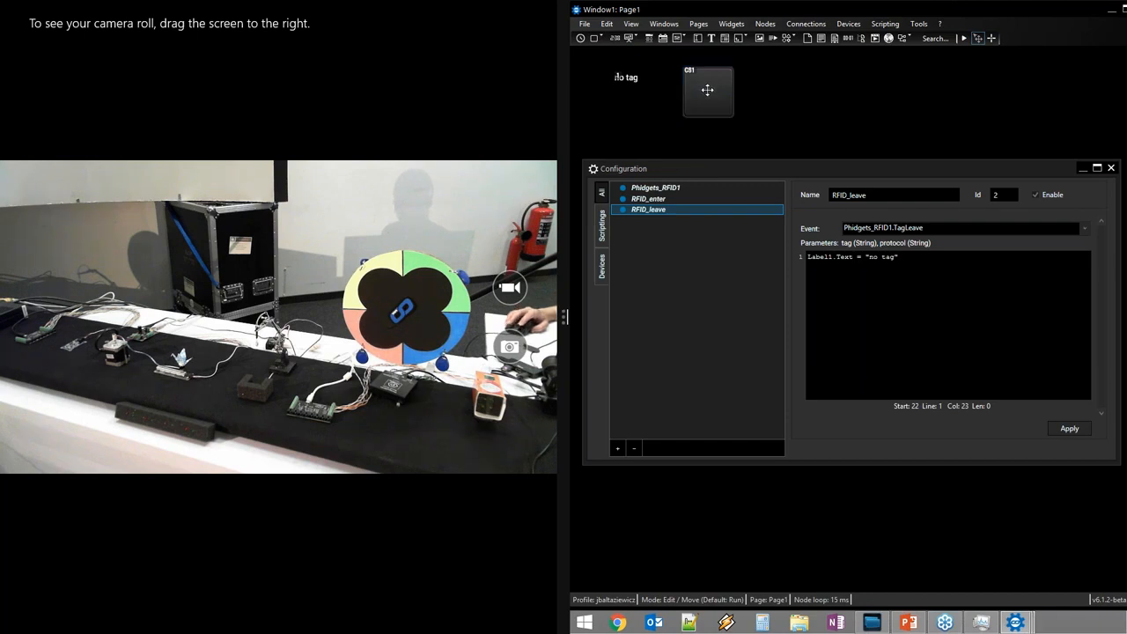
double_click(707, 90)
left_click_drag(766, 172, 871, 134)
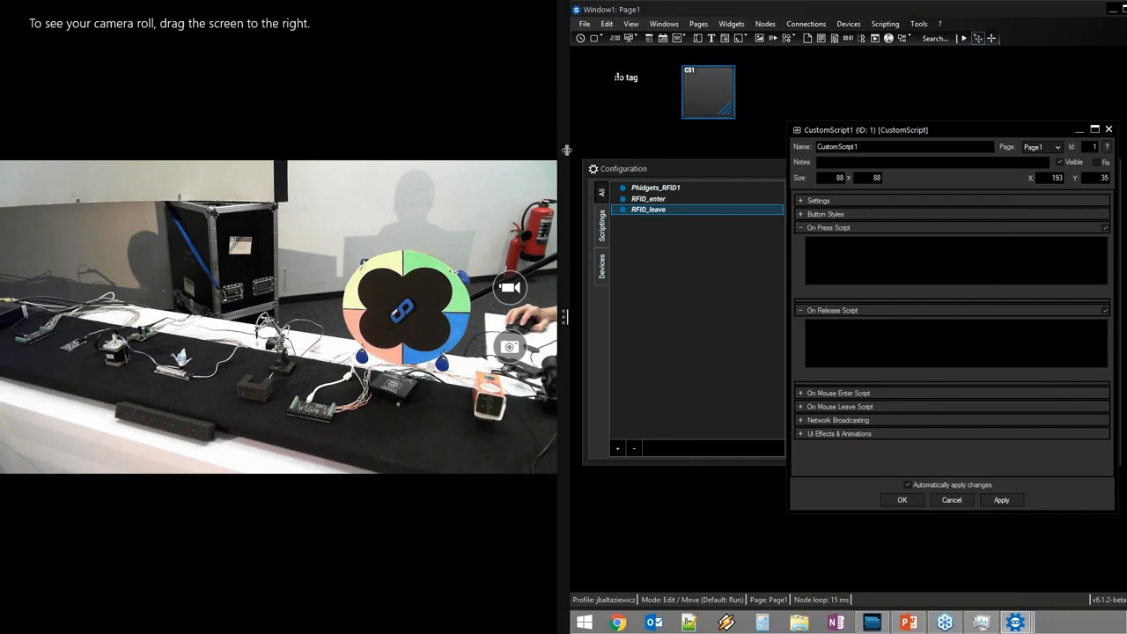
- Check the names of the RFID device and the RFID_enter listener in the Configuration window
left_click(681, 167)
left_click(678, 189)
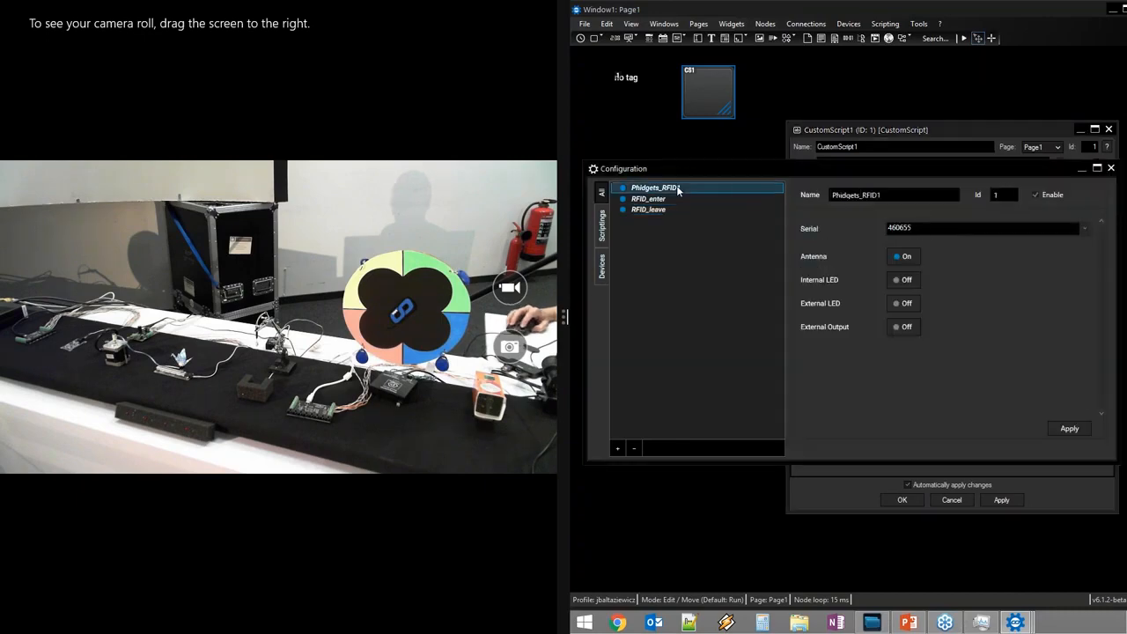
double_click(933, 194)
left_click(835, 198)
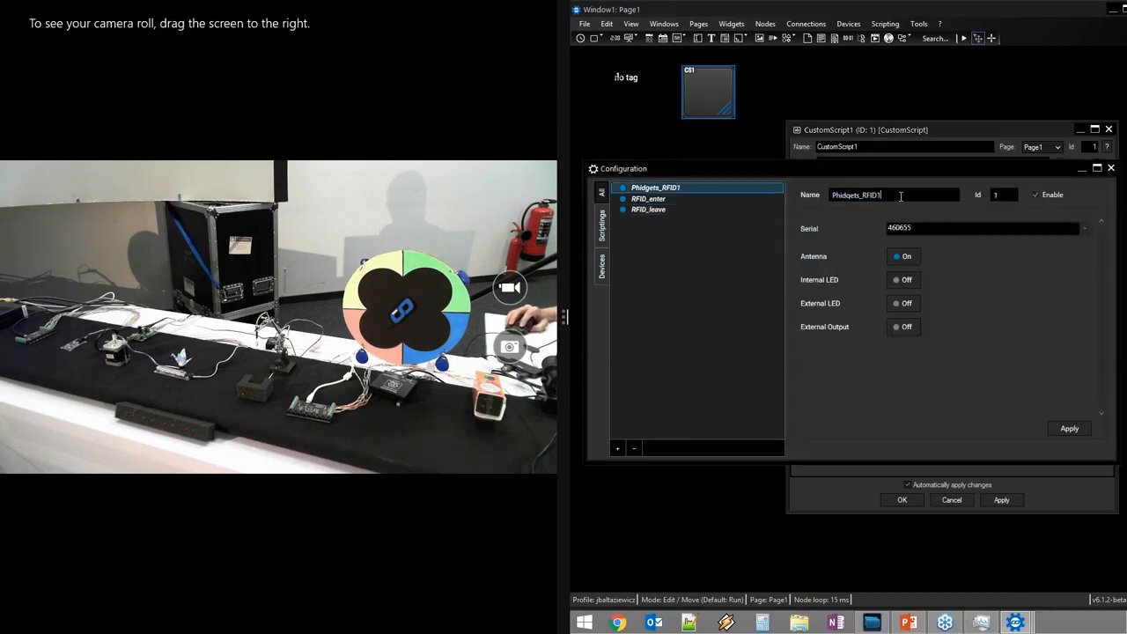
left_click(703, 198)
double_click(874, 195)
left_click(874, 195)
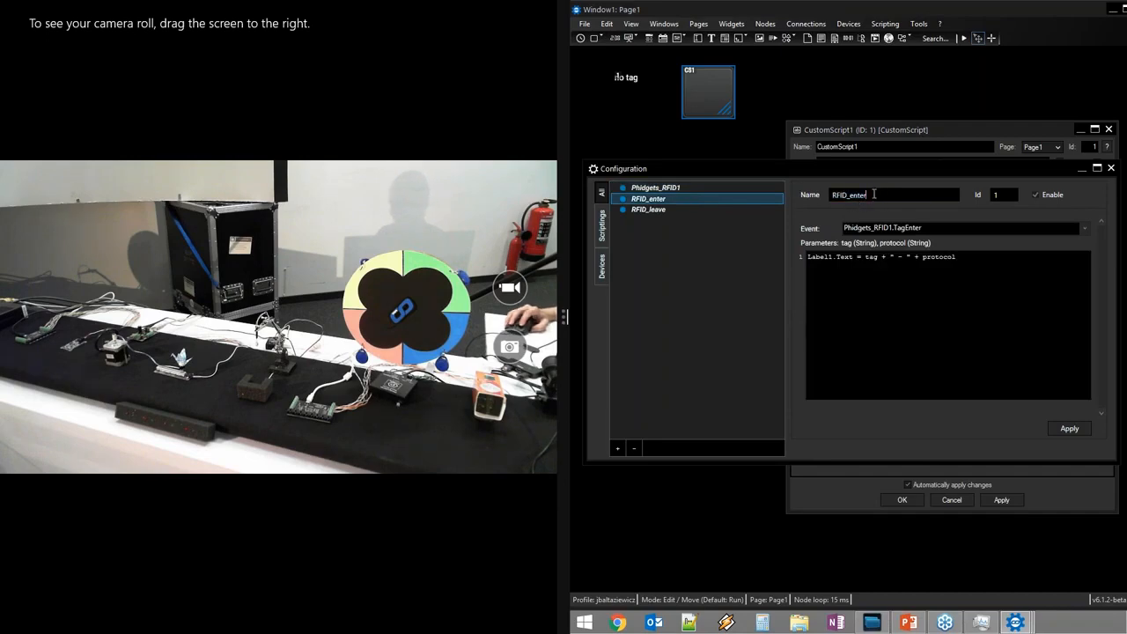
- Write RFID_enter.Disable as the On Press script of the CustomScript button
left_click(869, 130)
left_click(859, 251)
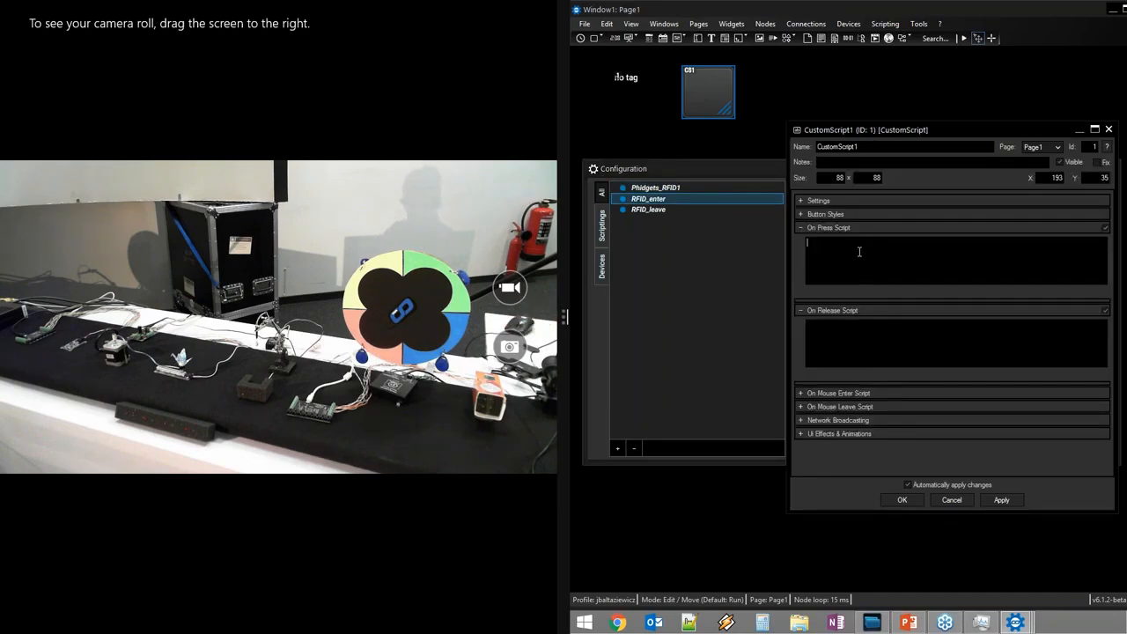
type("rfid")
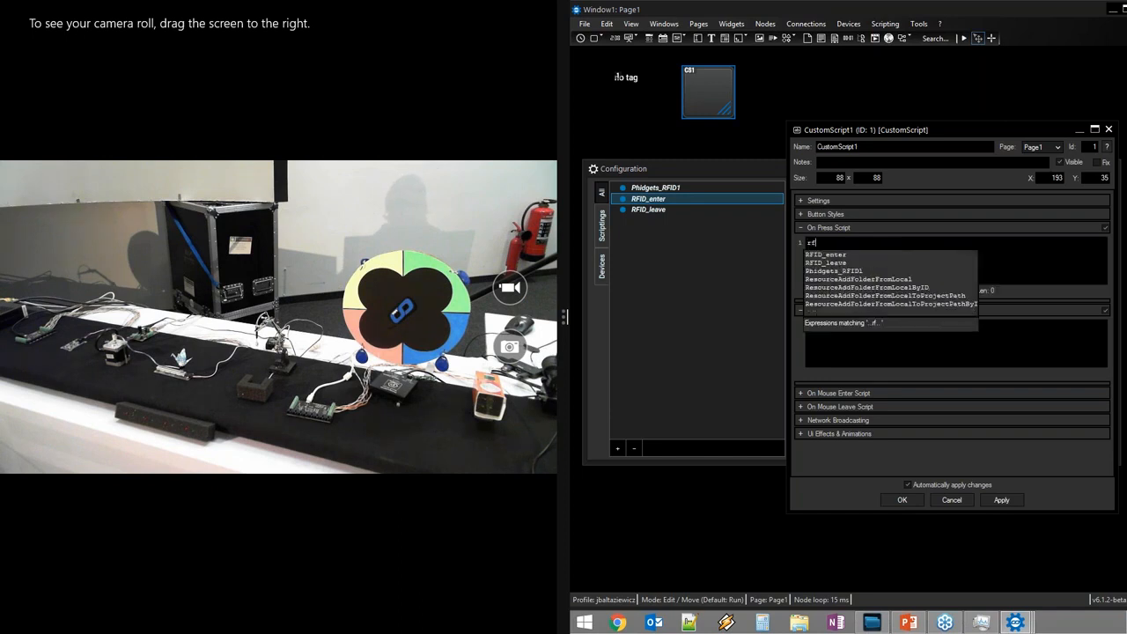
key("Down")
key("Down")
key("Down")
key("Up")
key("Up")
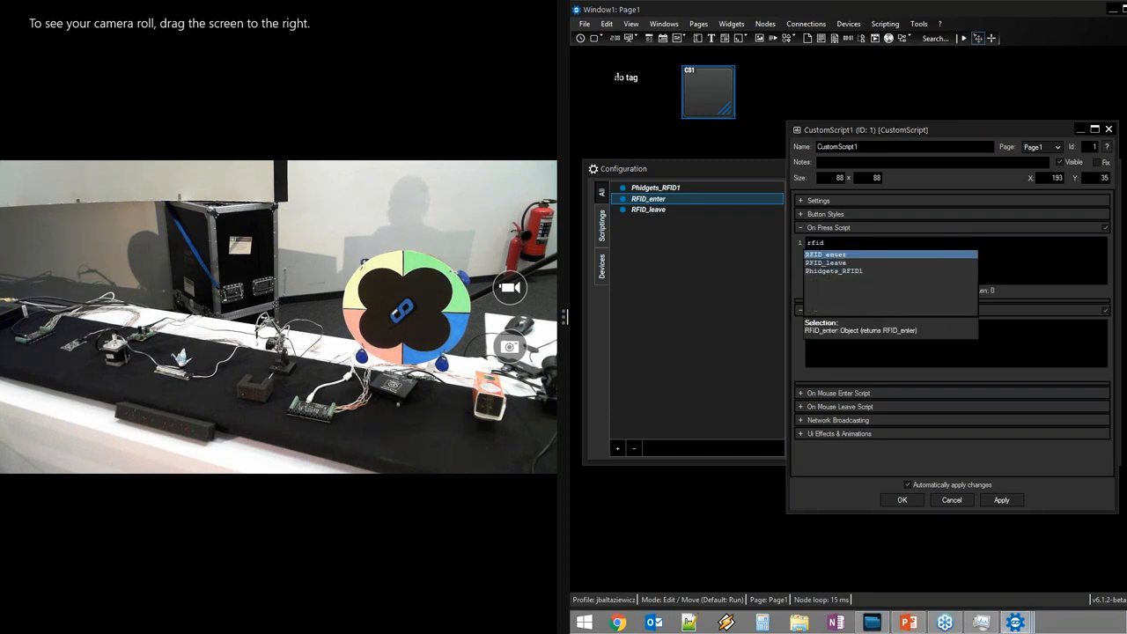
key("Return")
type(".")
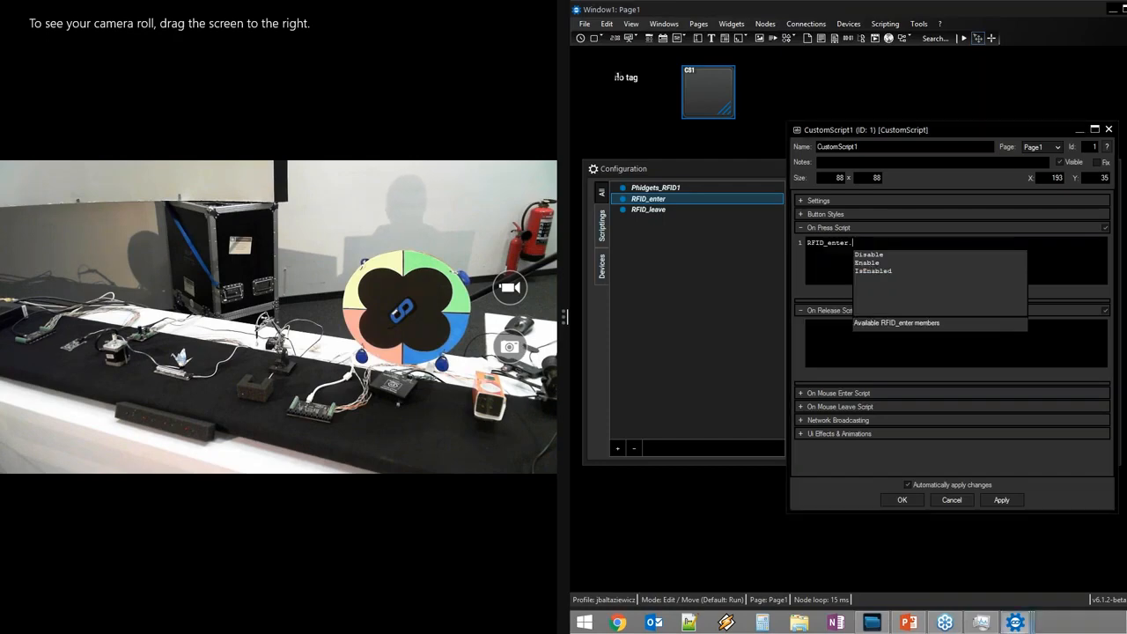
left_click(885, 255)
key("Down")
left_click(885, 256)
double_click(884, 256)
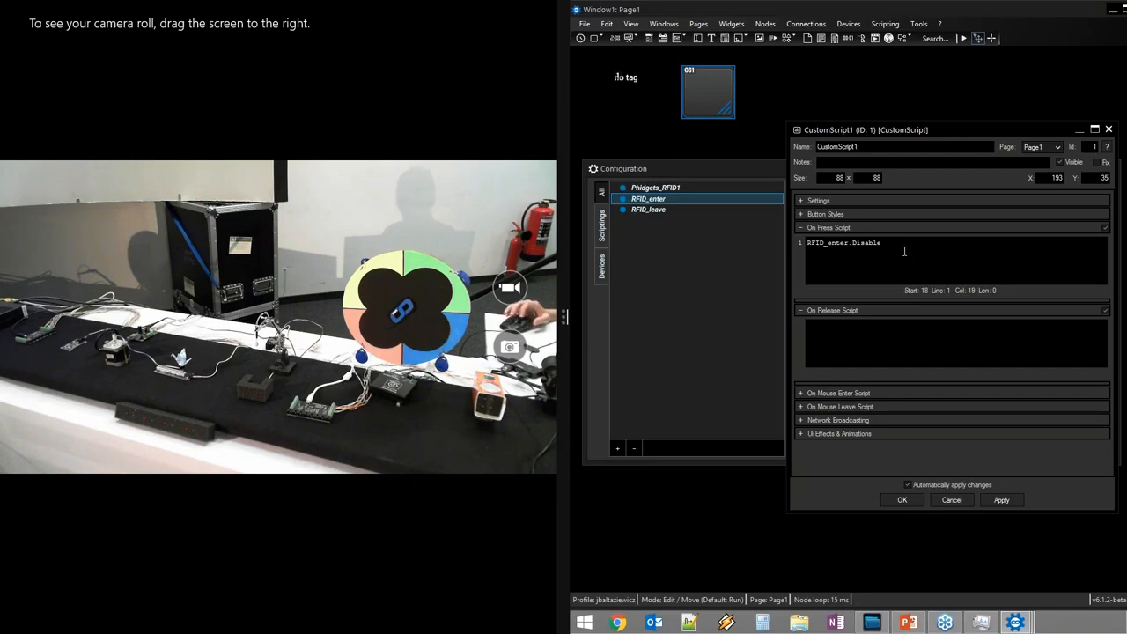
- Clear the Disable member from the script, go through the RFID_enter members and insert Disable again
key("BackSpace")
key("BackSpace")
key("BackSpace")
key("BackSpace")
key("BackSpace")
key("BackSpace")
key("BackSpace")
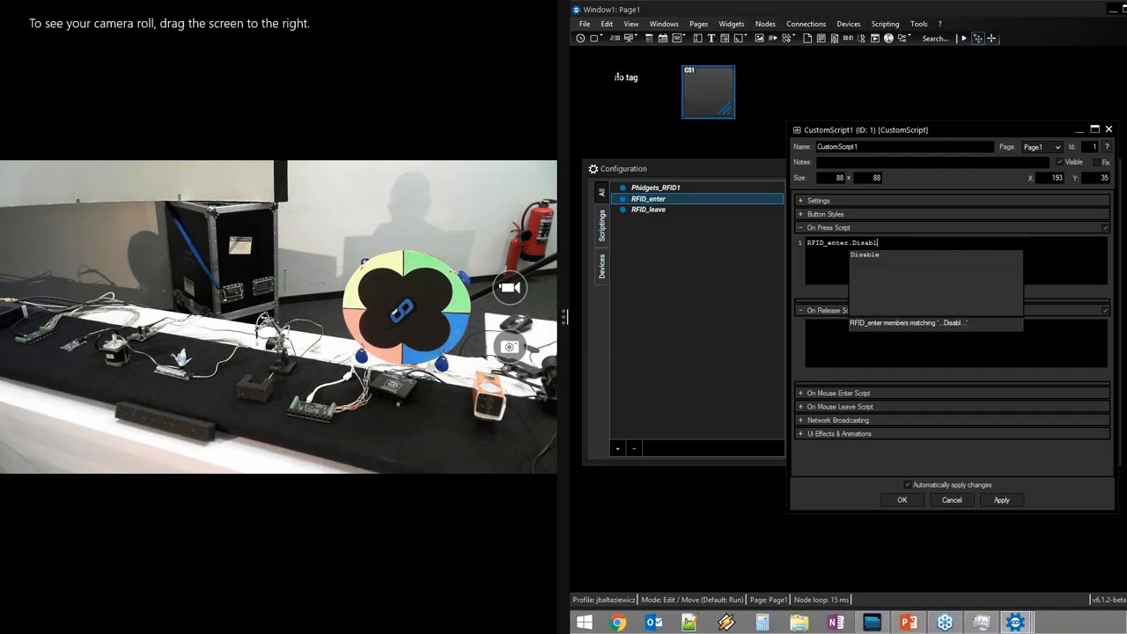
key("Down")
key("Down")
key("Down")
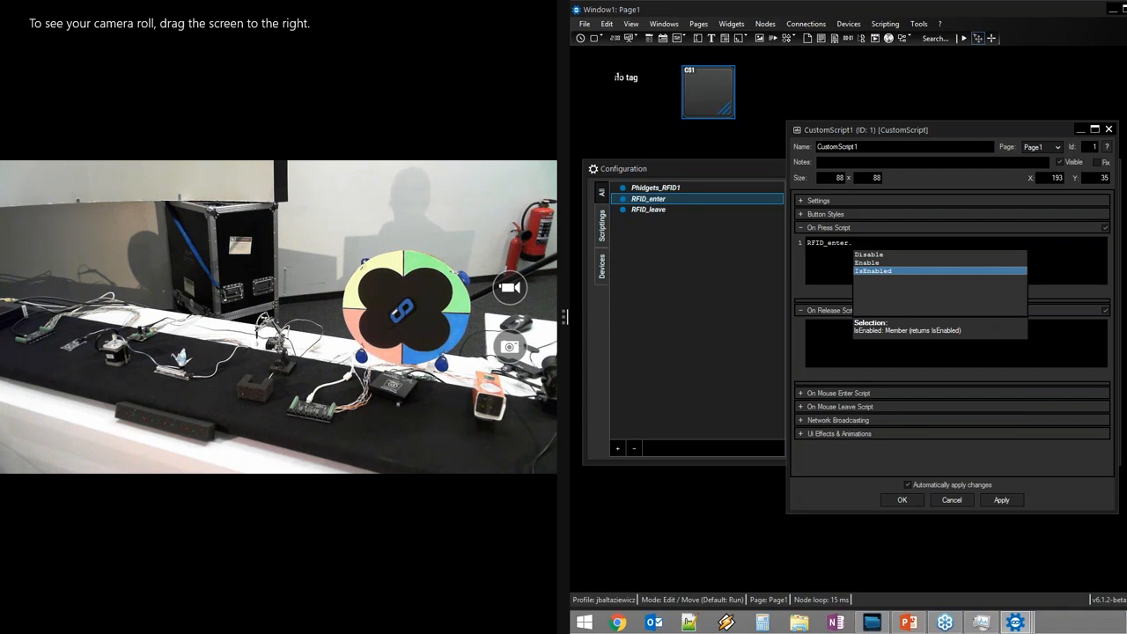
double_click(892, 253)
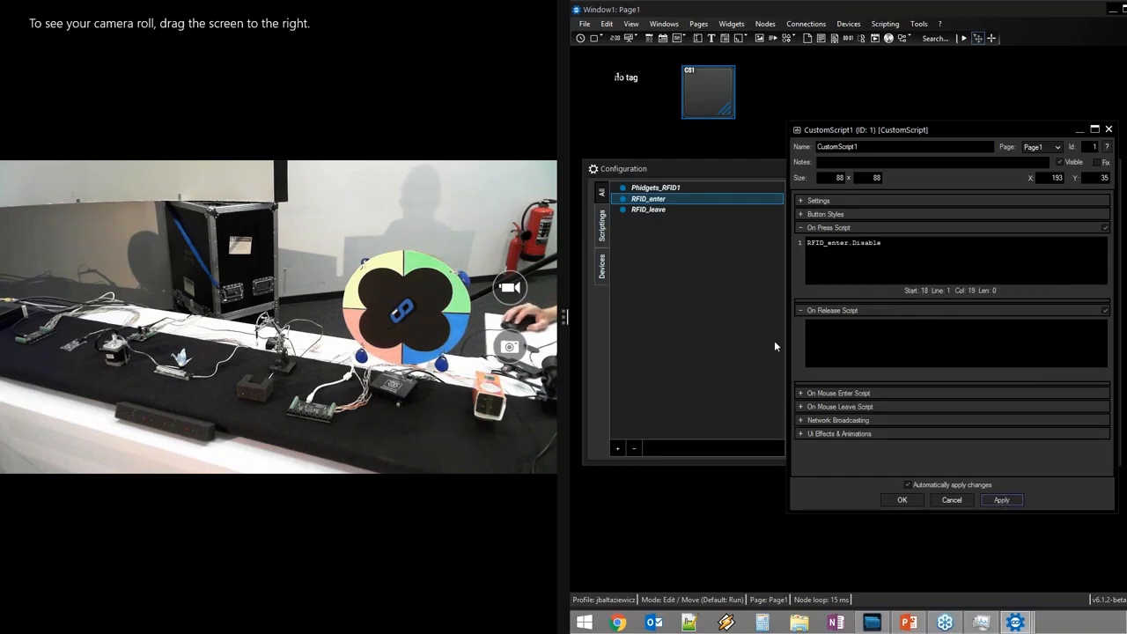
- Test the RFID_enter.Disable script and close the CustomScript properties with the script kept
right_click(933, 260)
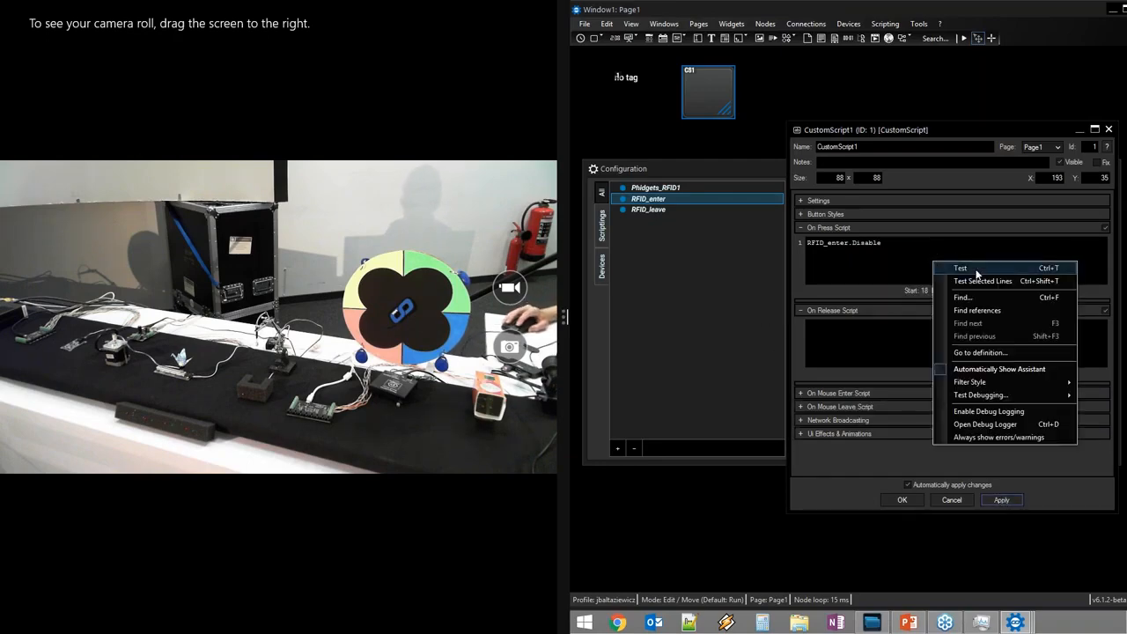
left_click(975, 272)
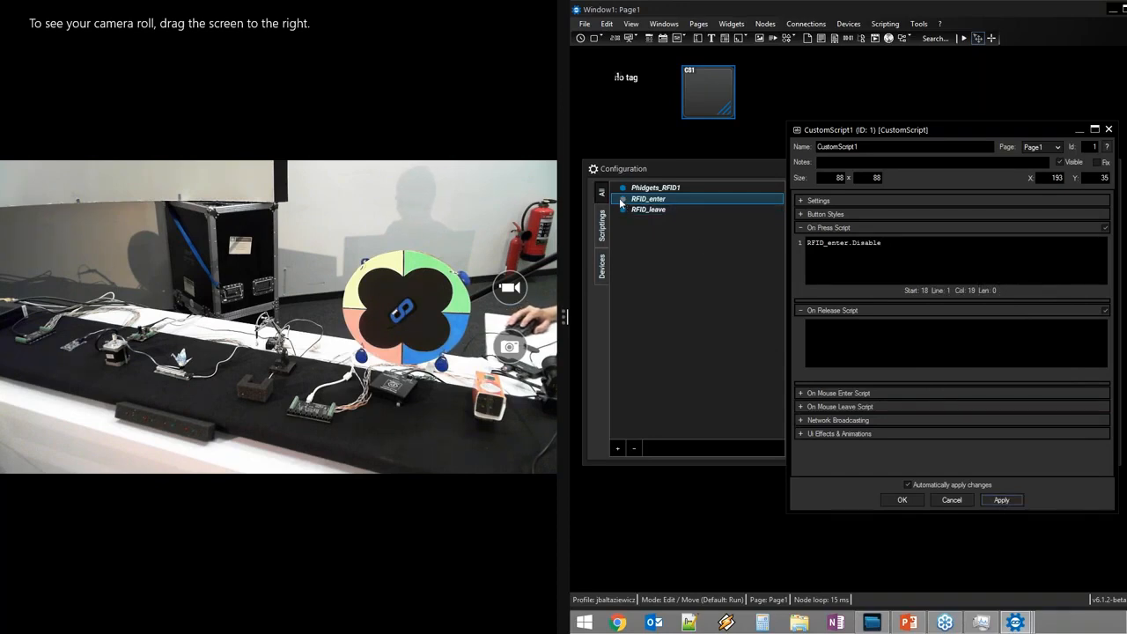
left_click(924, 246)
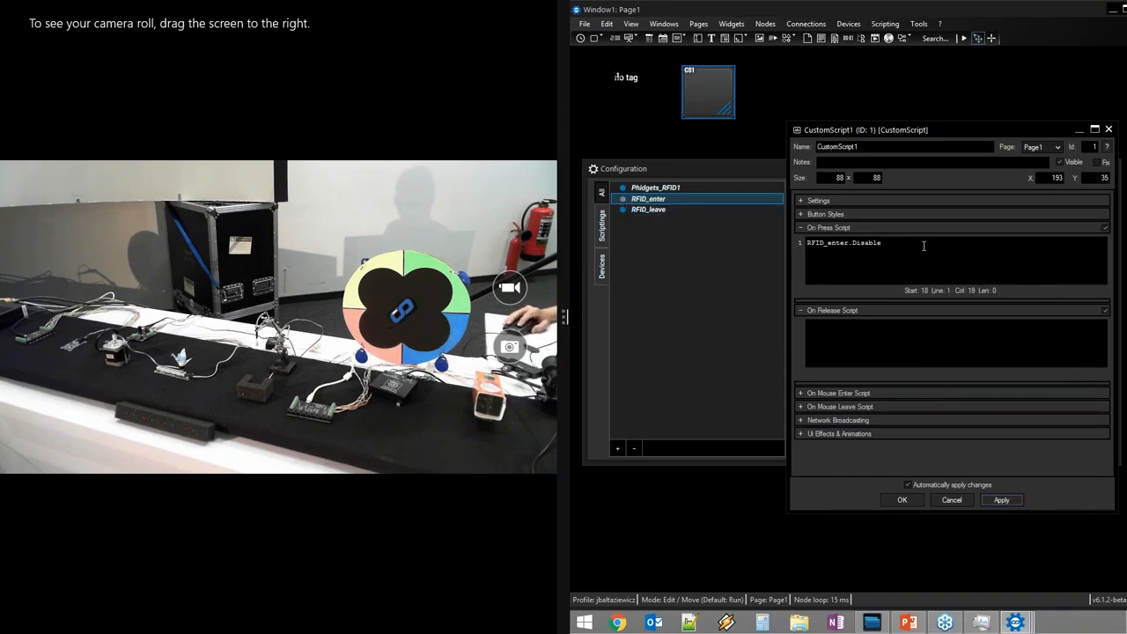
left_click(902, 500)
- Reopen the CustomScript properties and replace the On Press script with a member reference to Phidgets_RFID1
double_click(708, 91)
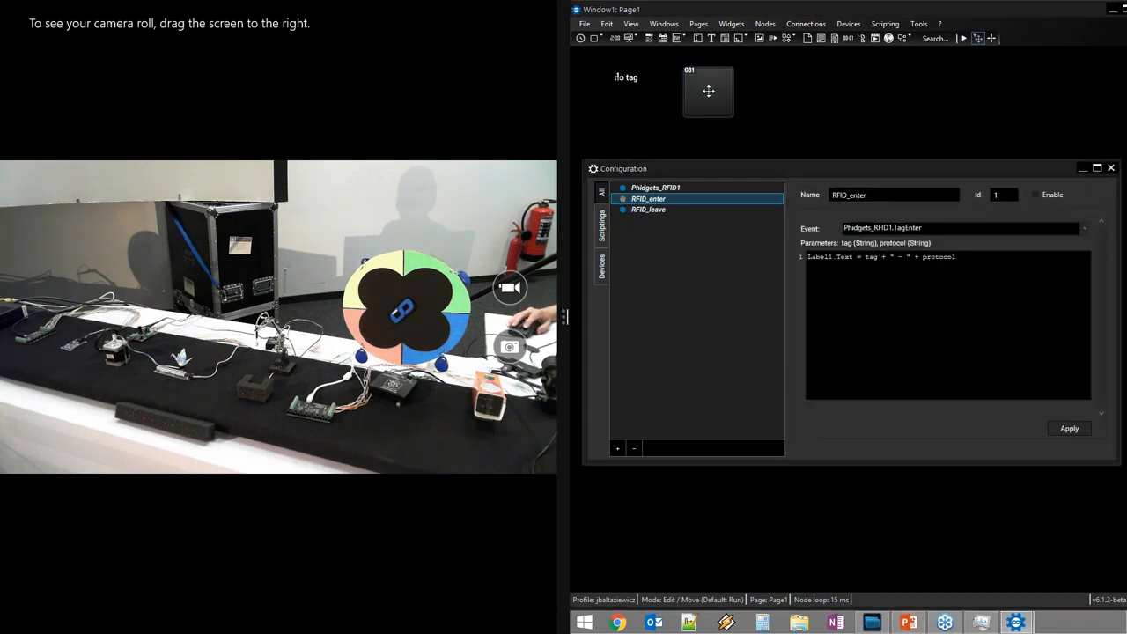
key("BackSpace")
key("BackSpace")
key("BackSpace")
key("BackSpace")
key("BackSpace")
key("BackSpace")
key("BackSpace")
key("BackSpace")
key("BackSpace")
key("BackSpace")
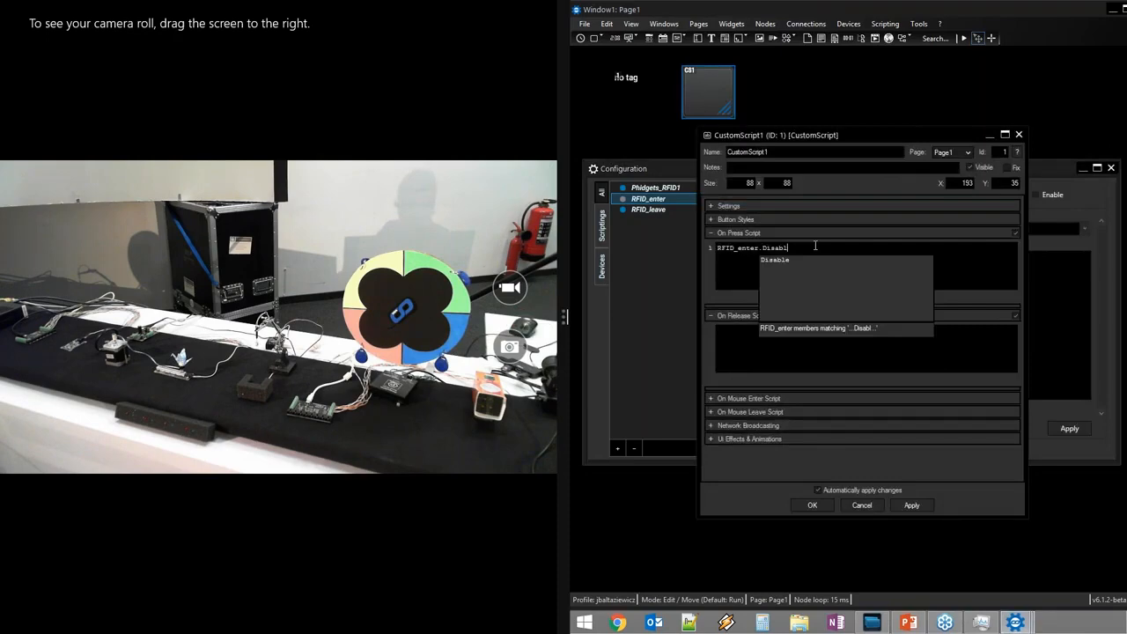
key("BackSpace")
key("BackSpace")
key("BackSpace")
key("BackSpace")
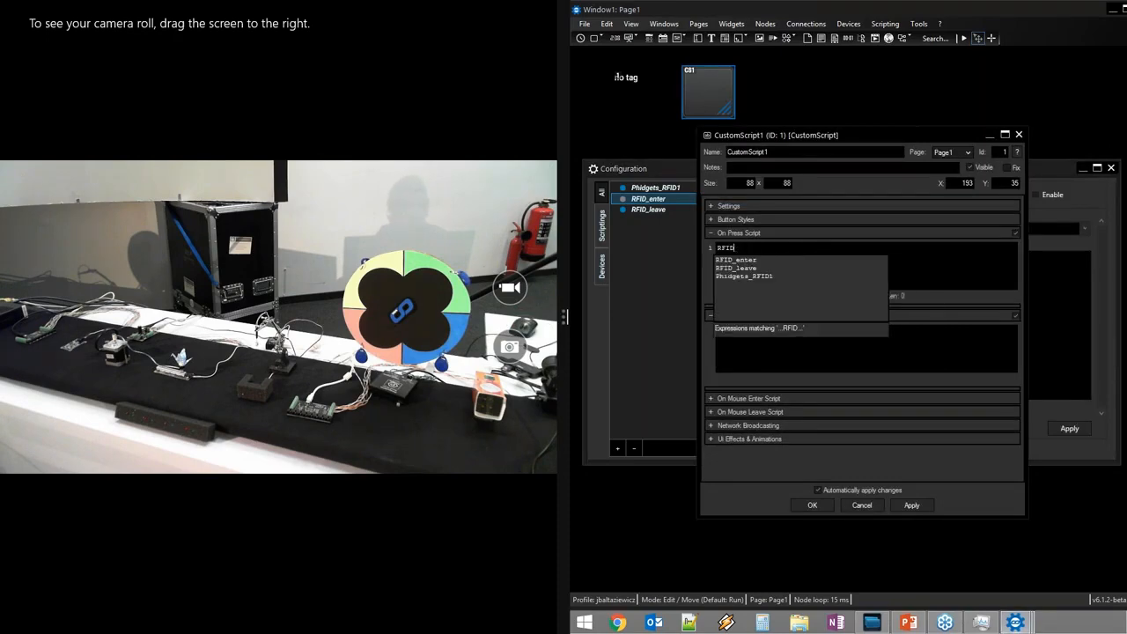
key("Down")
key("Down")
key("Down")
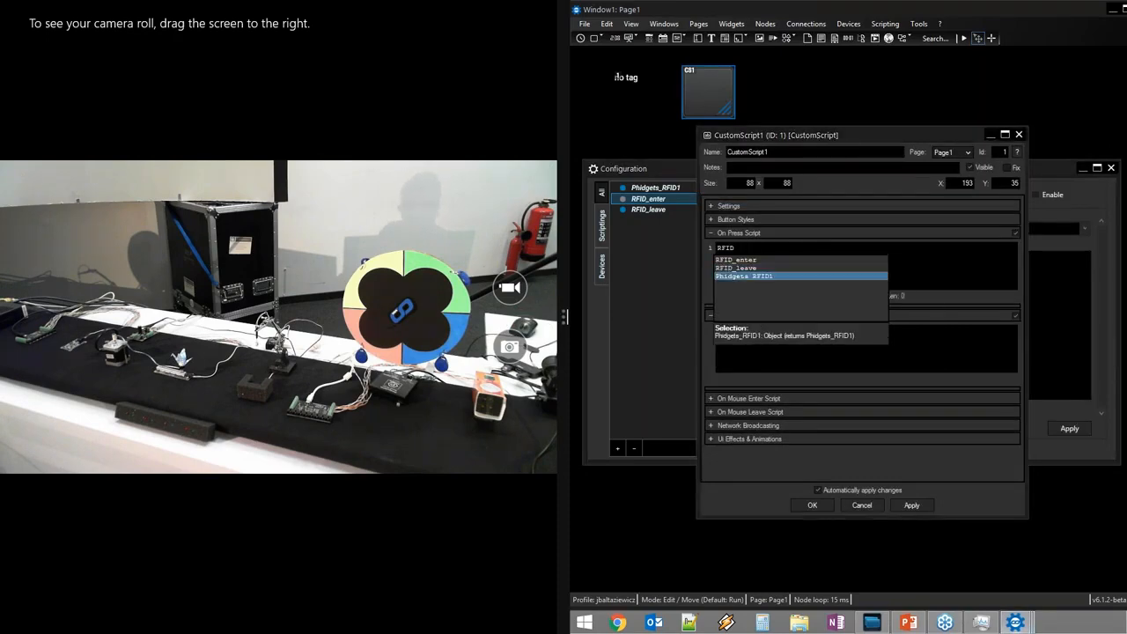
key("Return")
type(".")
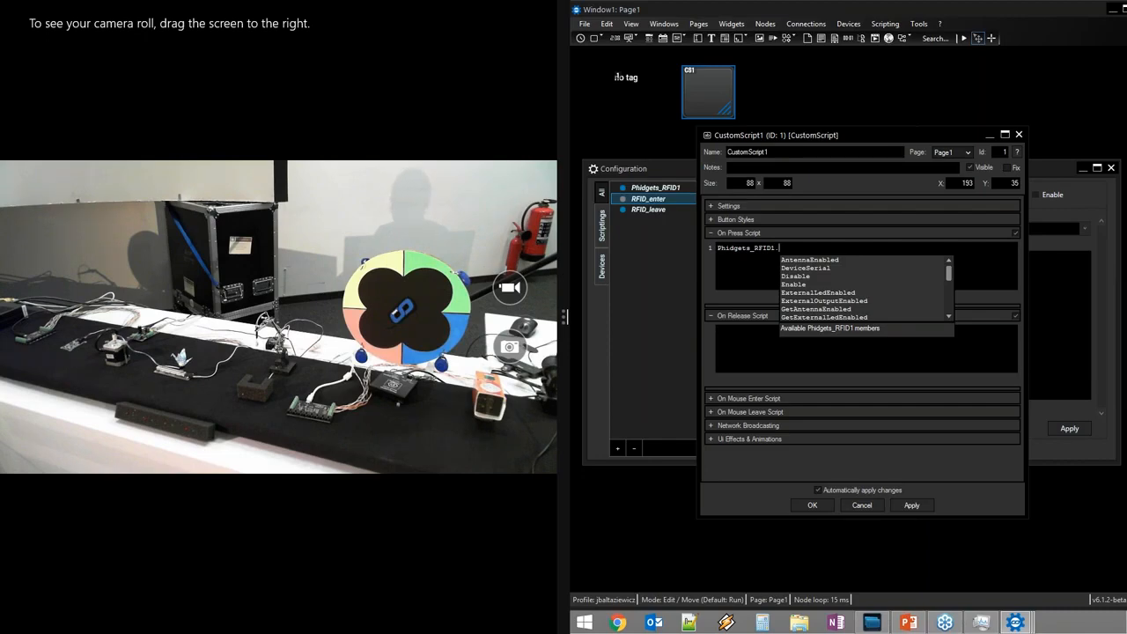
- Go through the available Phidgets_RFID1 members in the On Press script, including the return types of the Get members
key("Down")
key("Down")
key("Down")
key("Down")
key("Down")
key("Down")
key("Down")
key("Down")
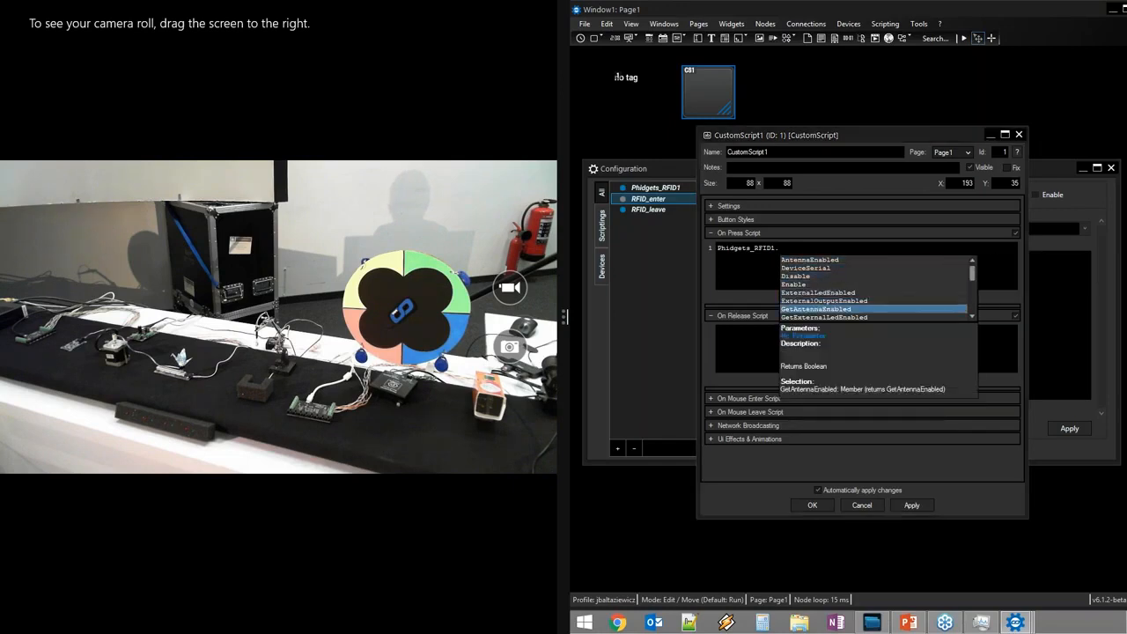
key("Down")
key("Down")
key("Down")
key("Down")
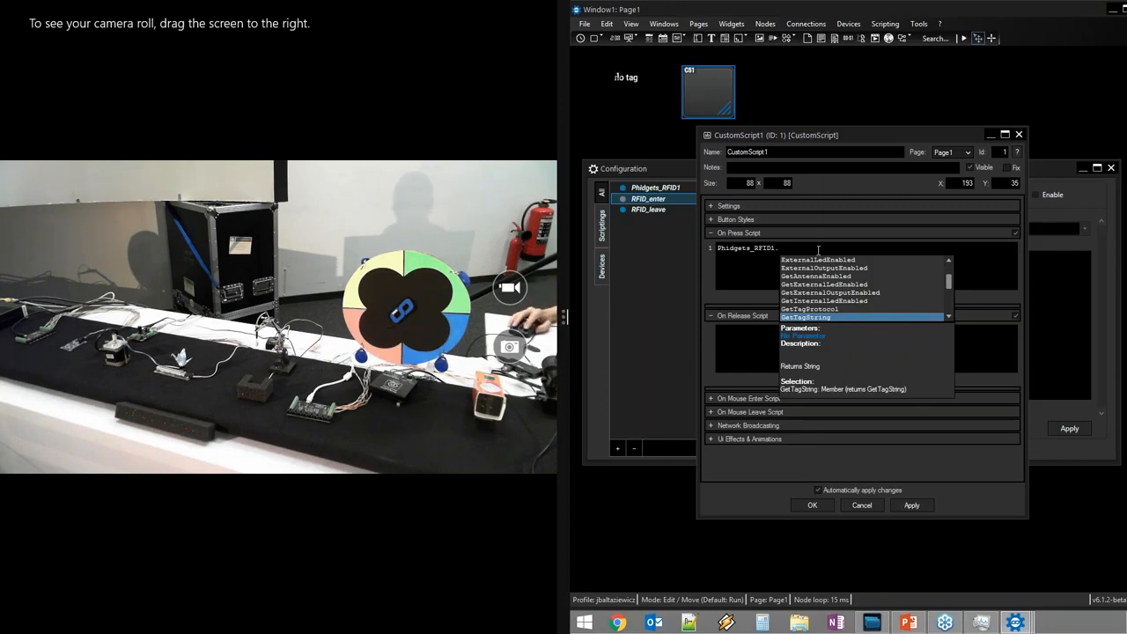
key("Down")
key("Down")
key("Down")
key("Down")
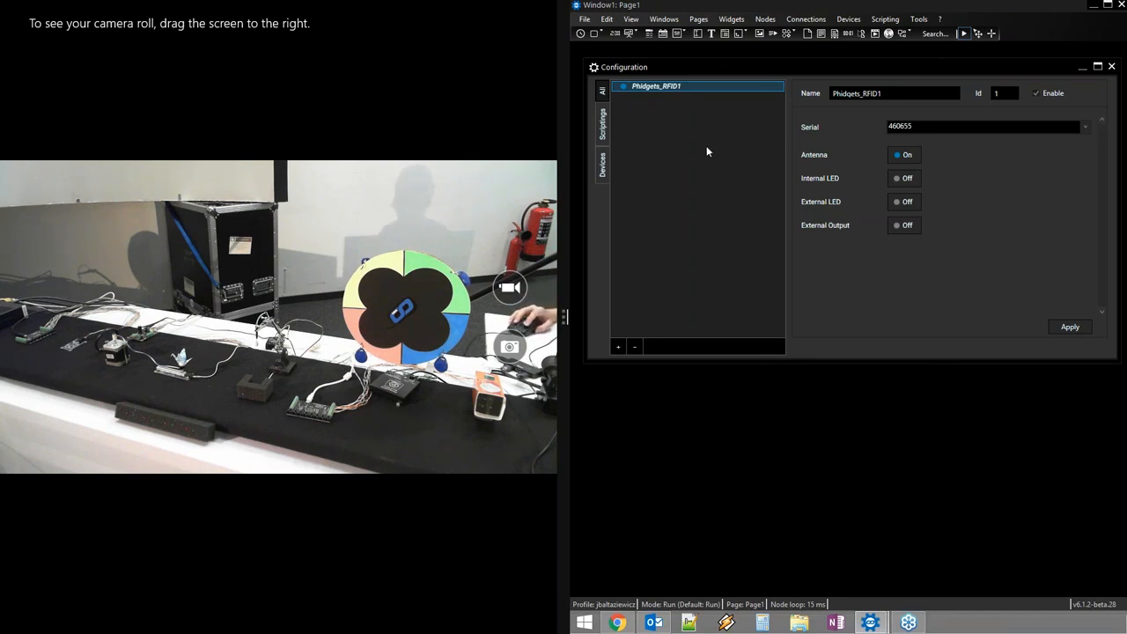
- Add a Phidgets Voltage Input device to the device configuration, keeping the Configuration window fully in view
left_click(617, 347)
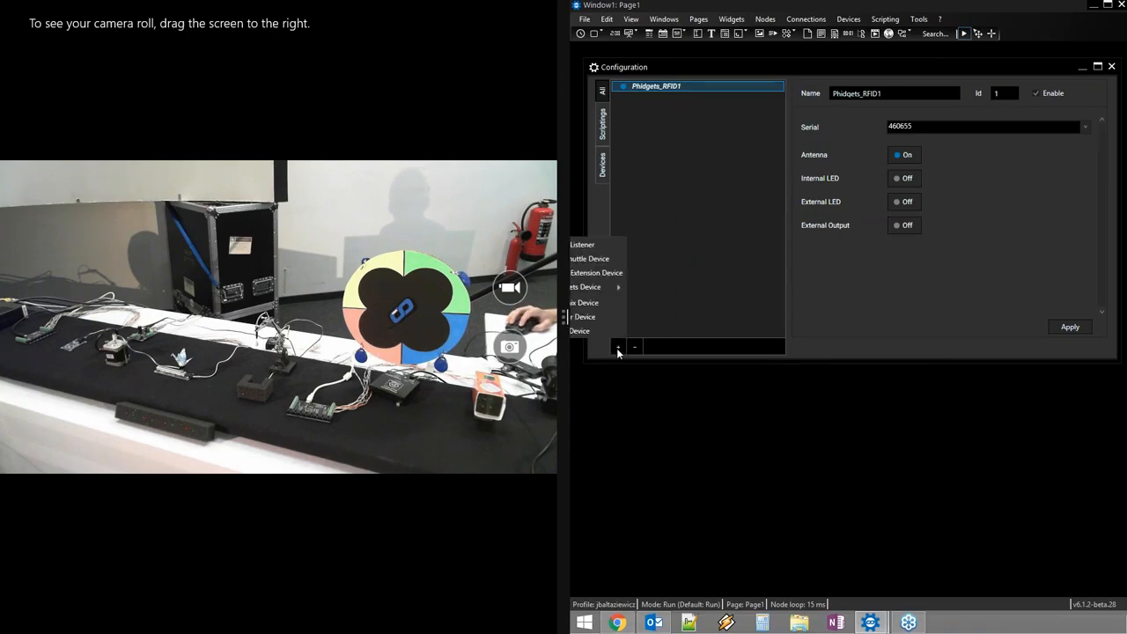
left_click(678, 66)
left_click_drag(678, 66, 735, 66)
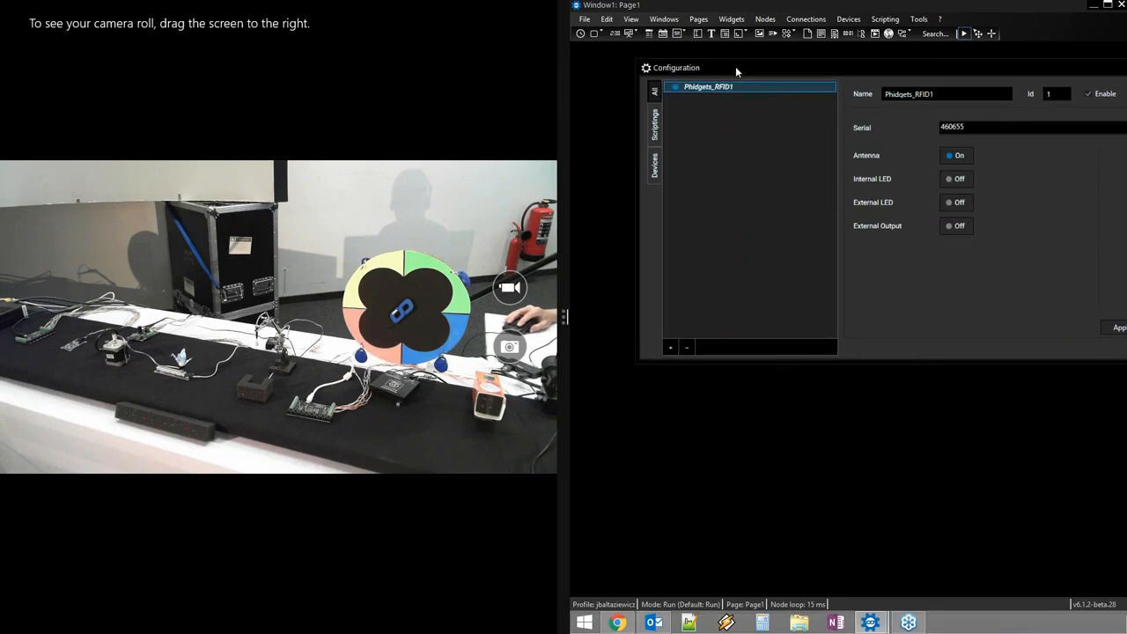
left_click(676, 346)
mouse_move(627, 287)
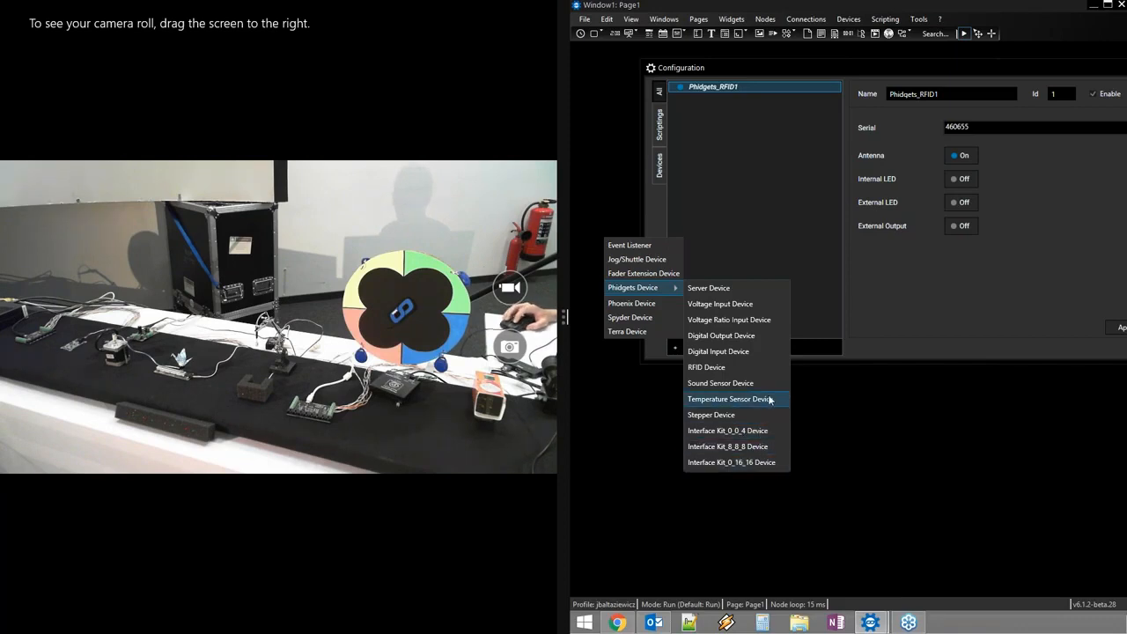
left_click(728, 305)
left_click_drag(1036, 71, 974, 77)
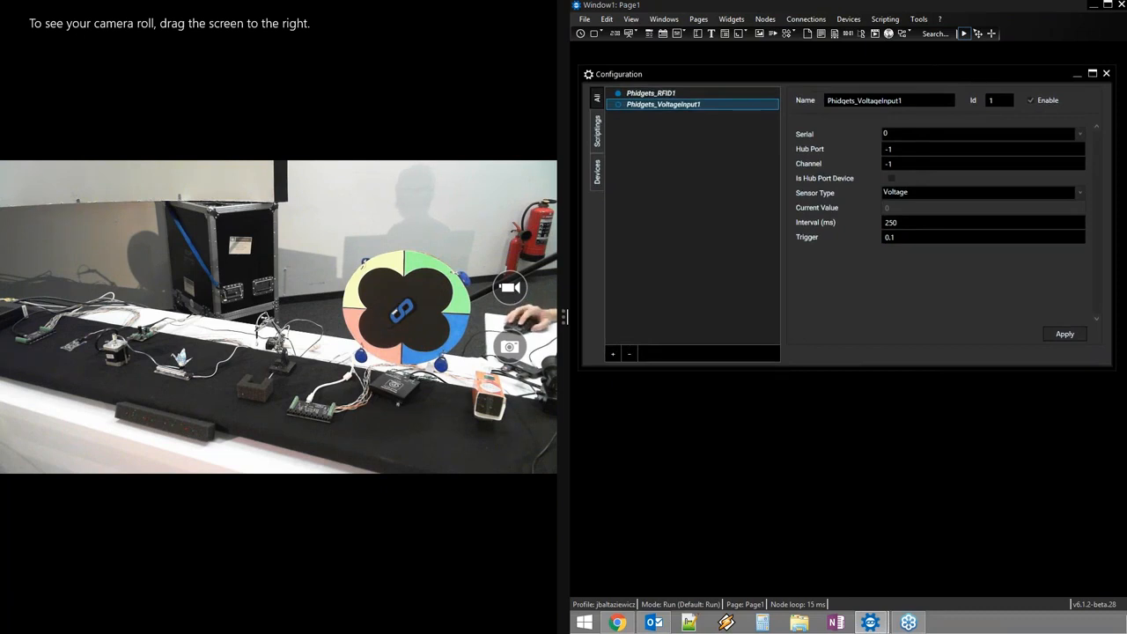
- Assign serial 530180 to the Phidgets_VoltageInput1 device
left_click(972, 134)
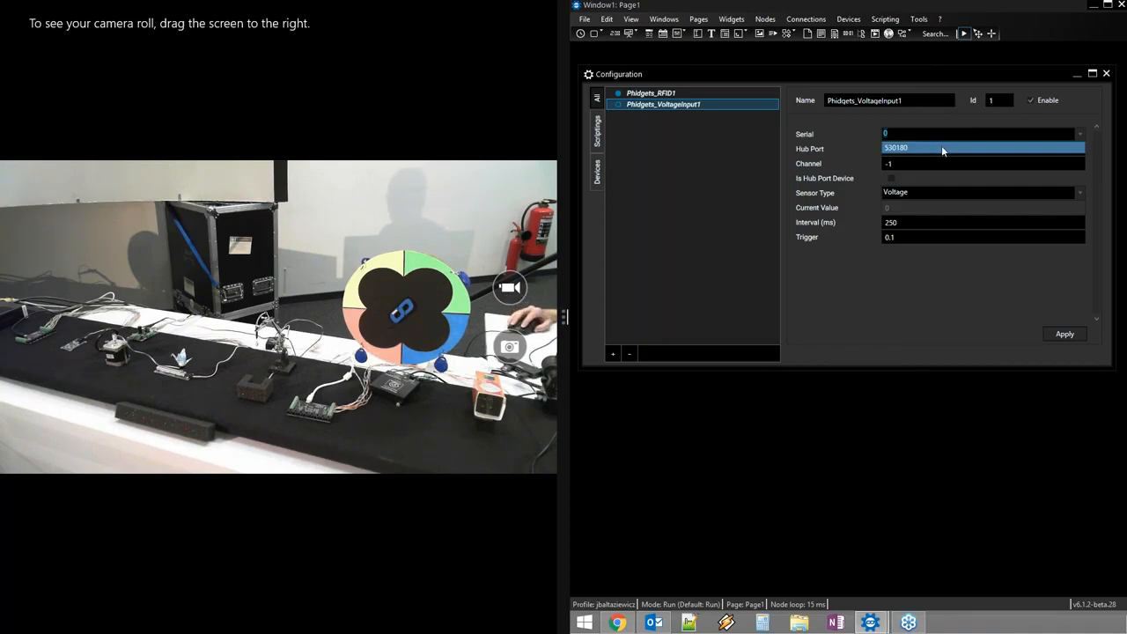
left_click(941, 147)
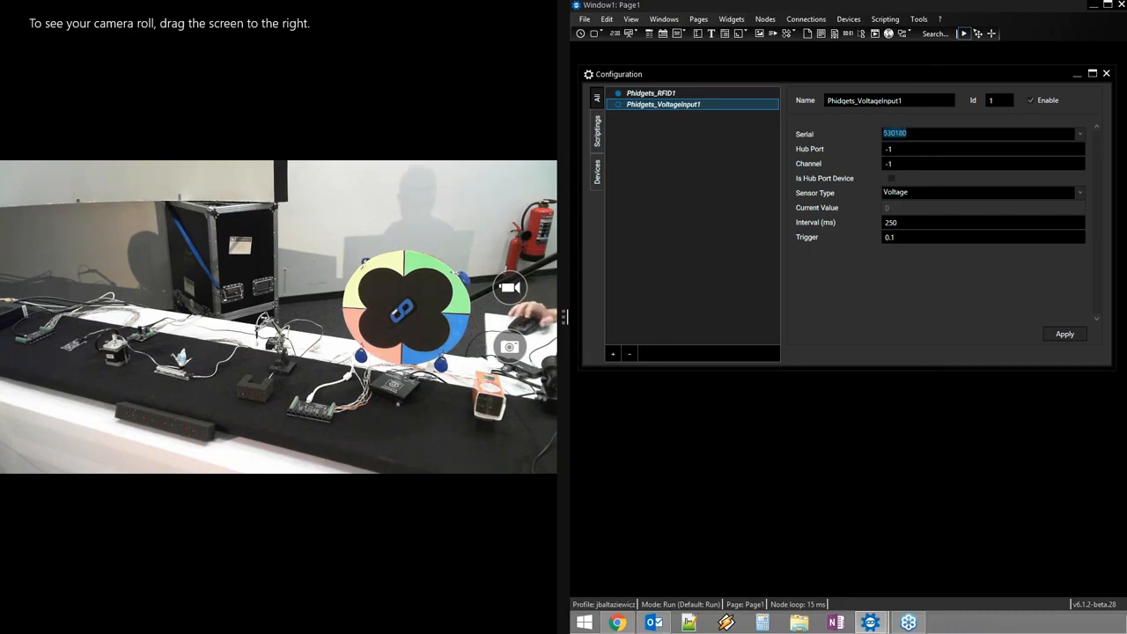
left_click(940, 132)
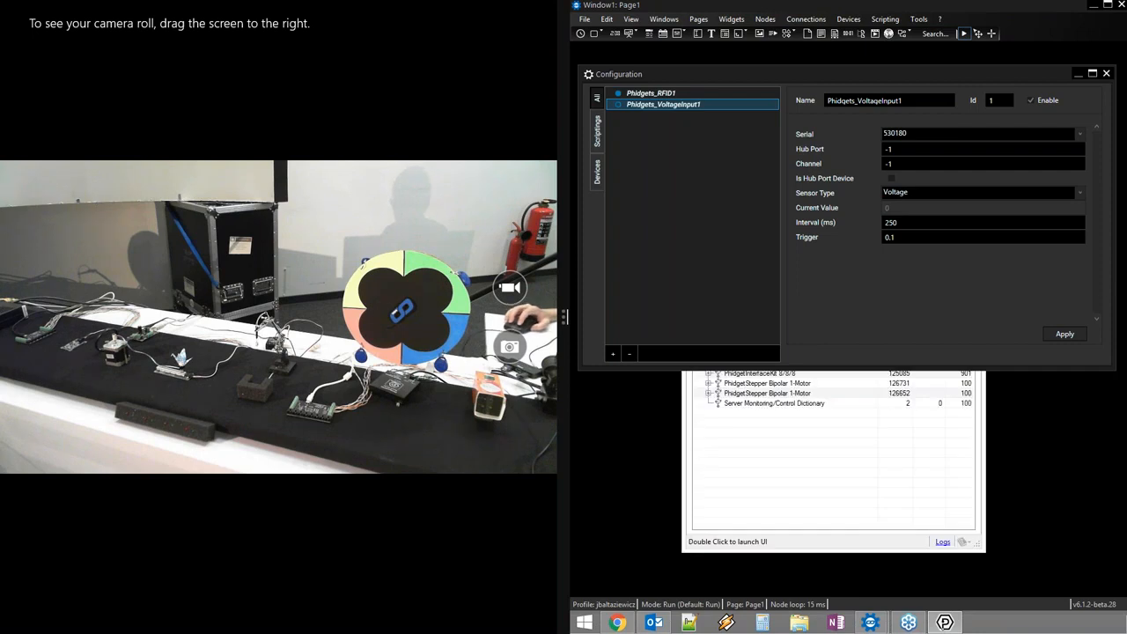
left_click(866, 70)
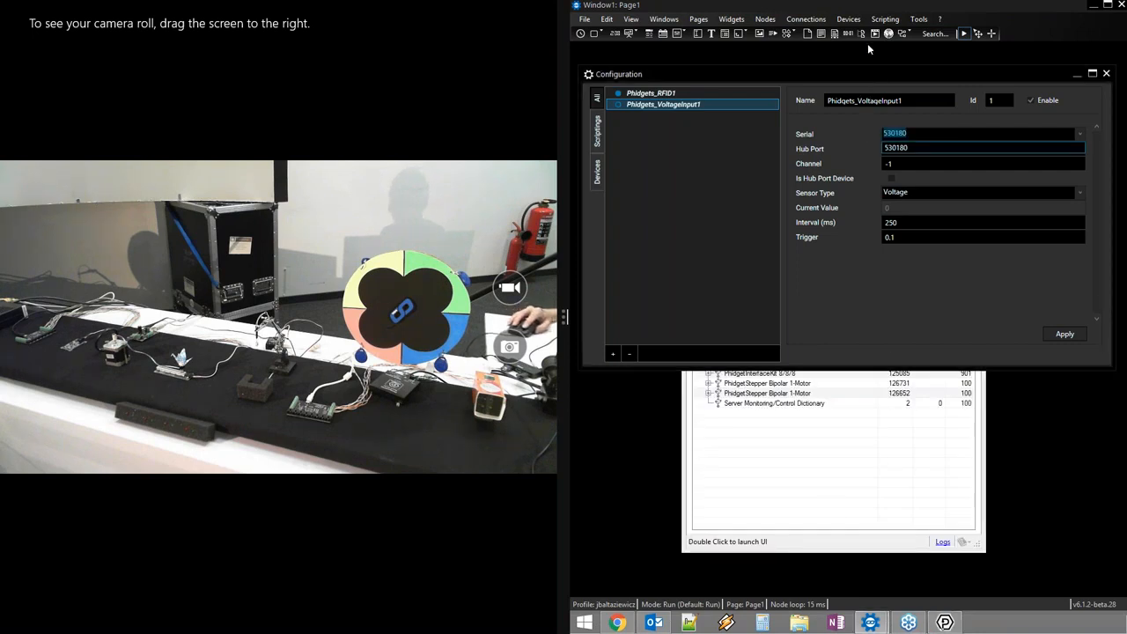
- Arrange the Phidget Control Panel above the Configuration window so both can be read together
left_click_drag(860, 76, 868, 264)
left_click_drag(851, 200, 852, 25)
left_click(804, 265)
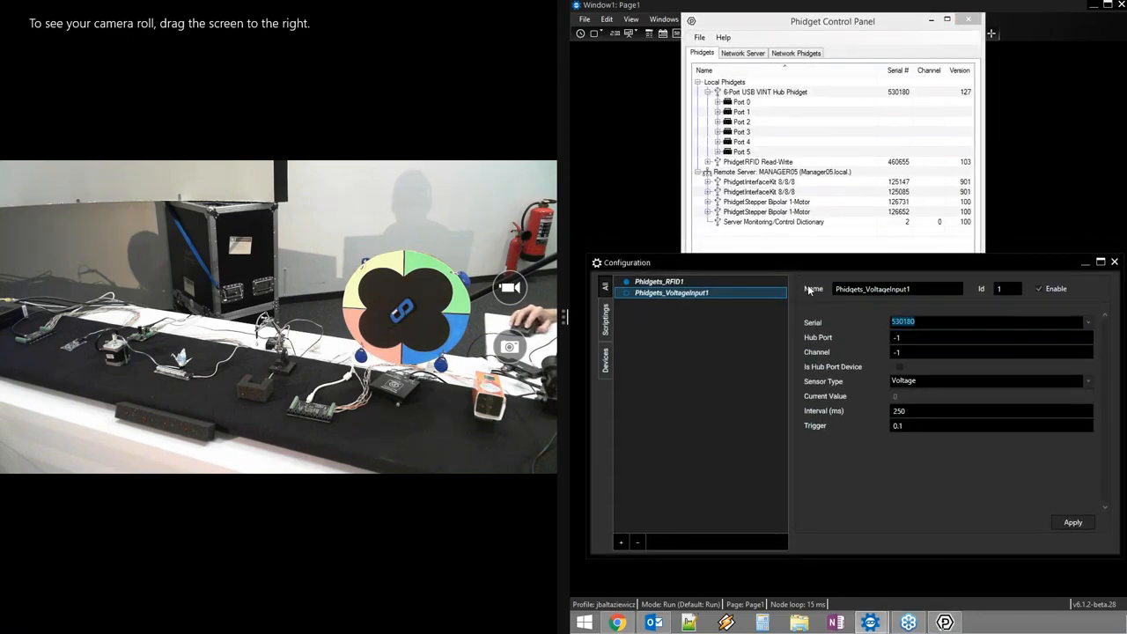
left_click_drag(806, 260, 802, 296)
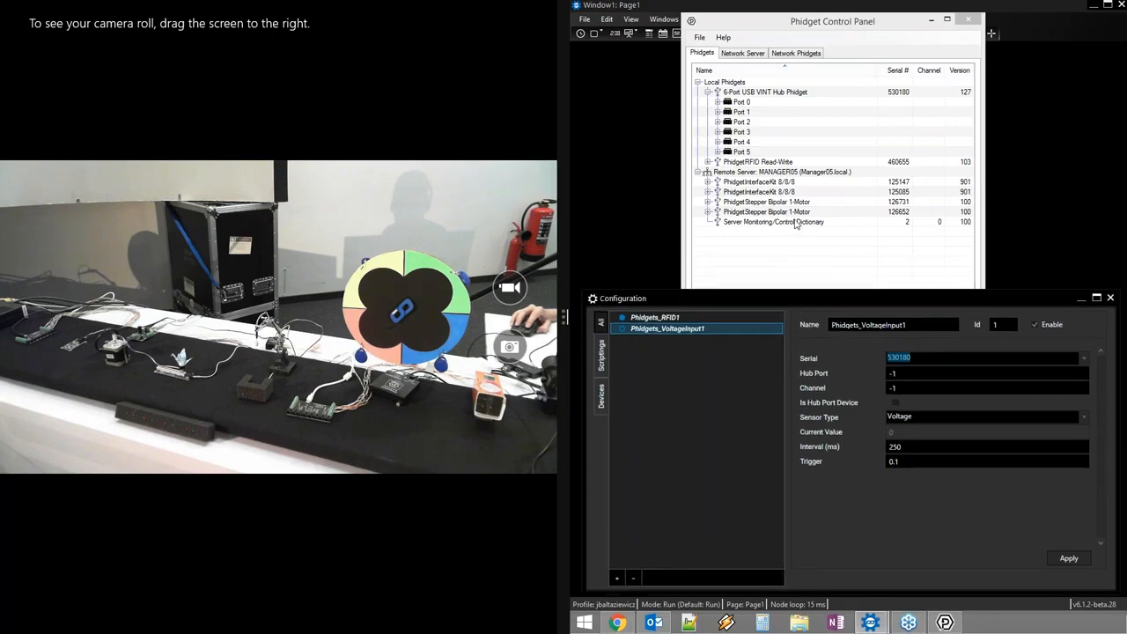
- In the Phidget Control Panel, open the Voltage Input Mode of hub Port 0 and show its addressing information
left_click(740, 102)
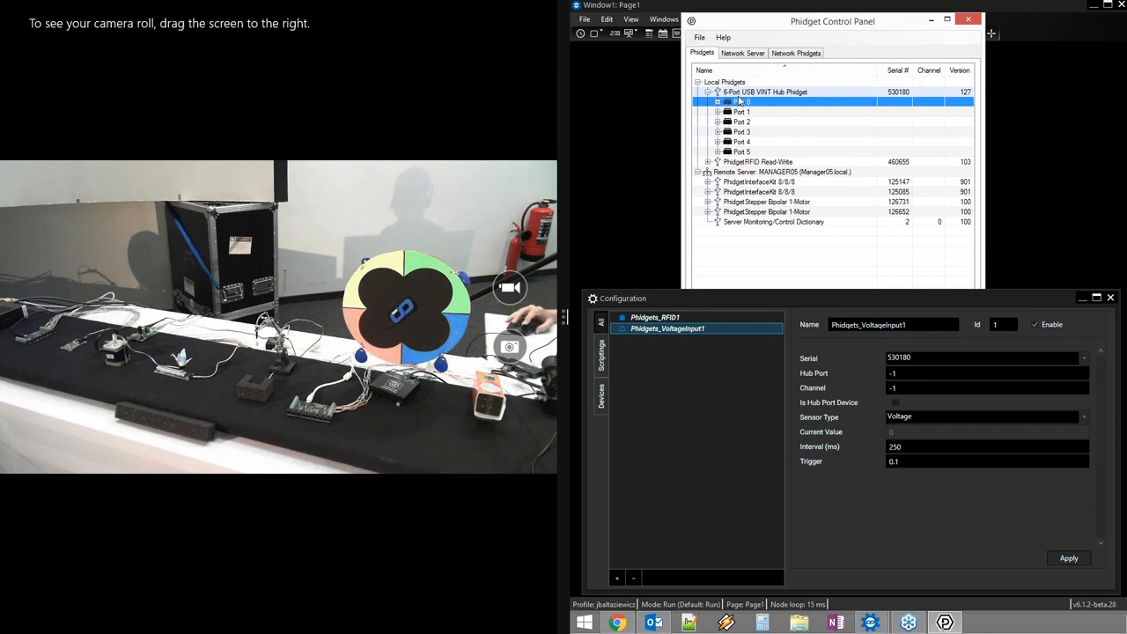
left_click(718, 102)
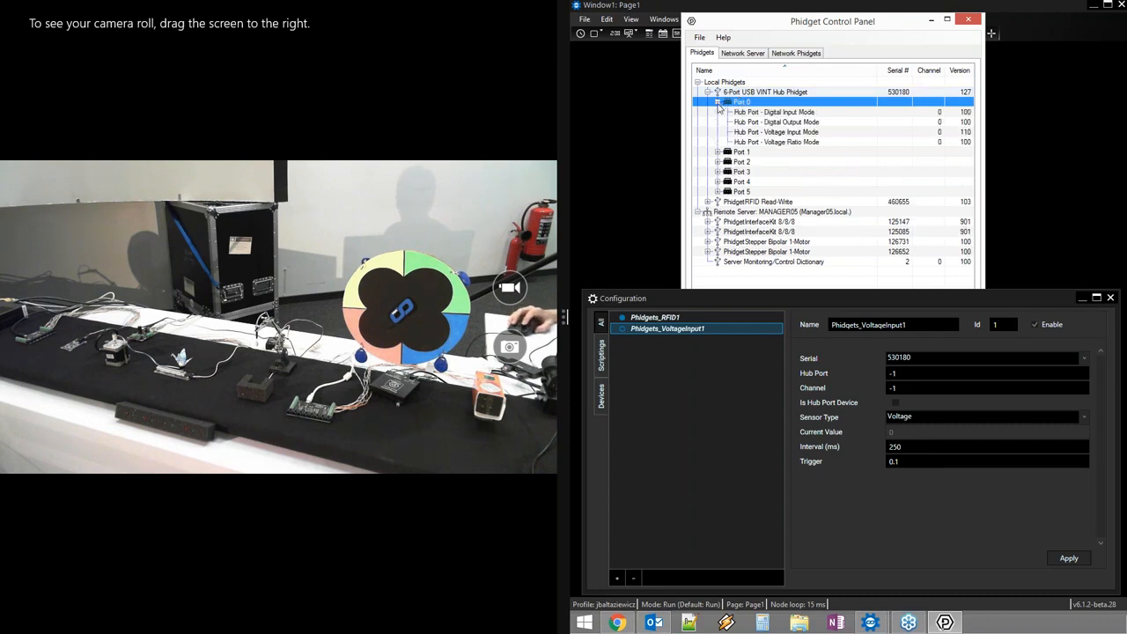
double_click(786, 135)
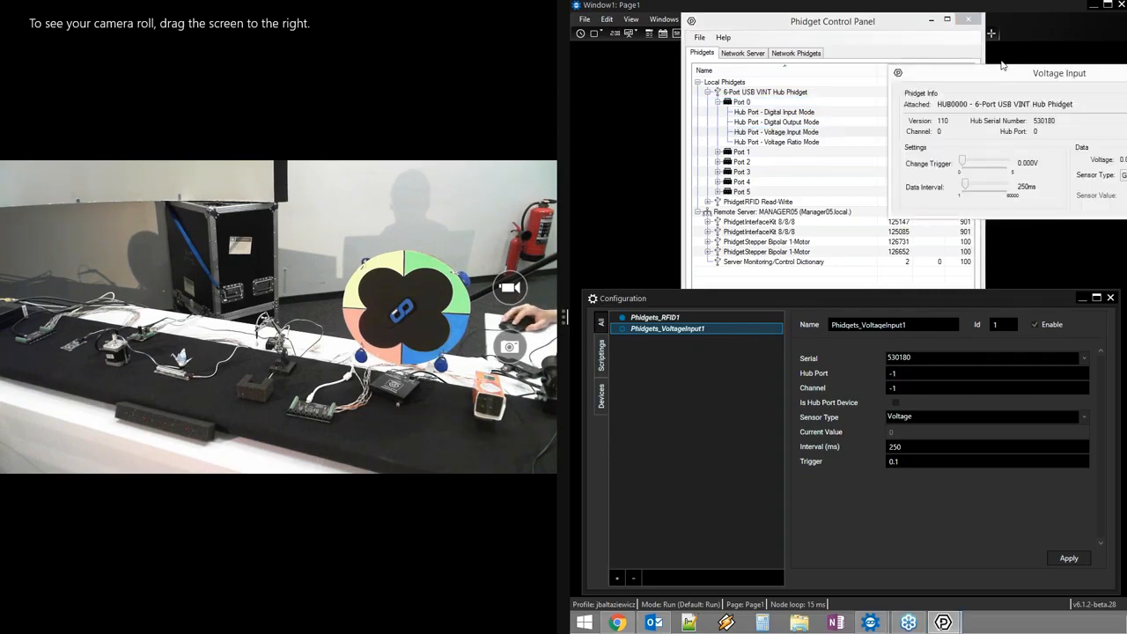
left_click_drag(916, 125, 921, 67)
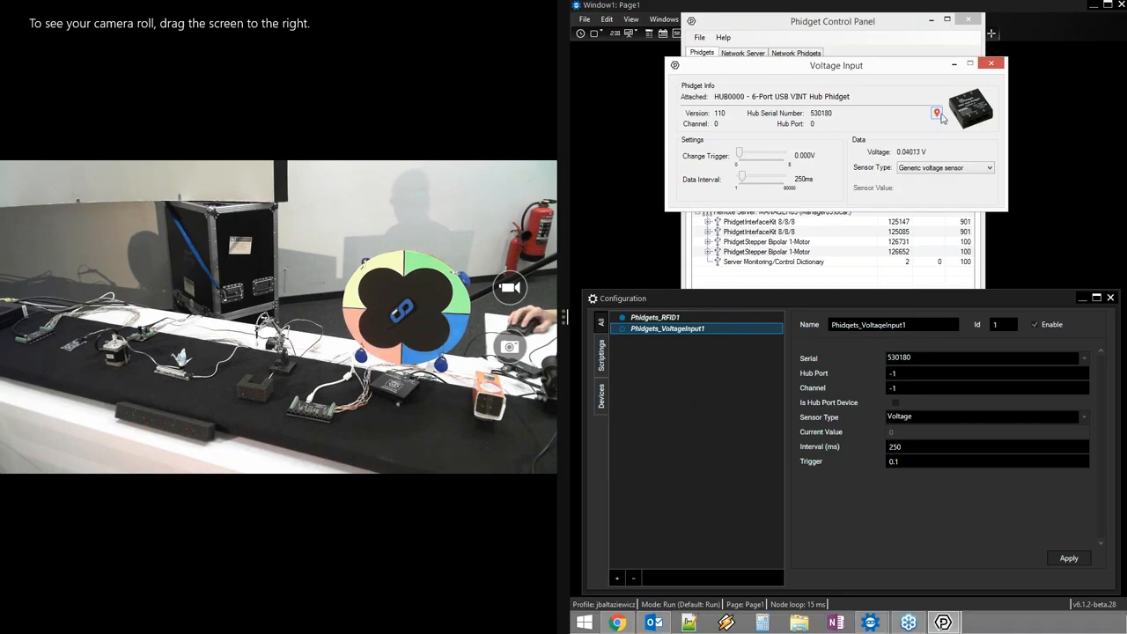
left_click(938, 114)
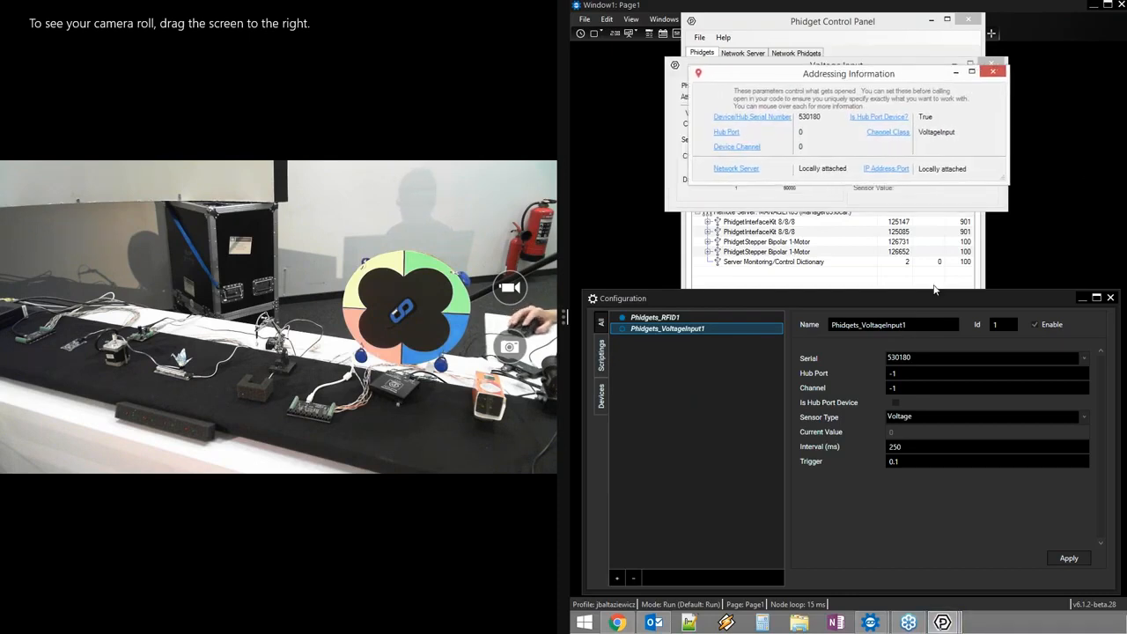
- Set Phidgets_VoltageInput1 to hub port 0 and channel 0, and mark it as a hub port device
left_click(901, 372)
left_click(903, 373)
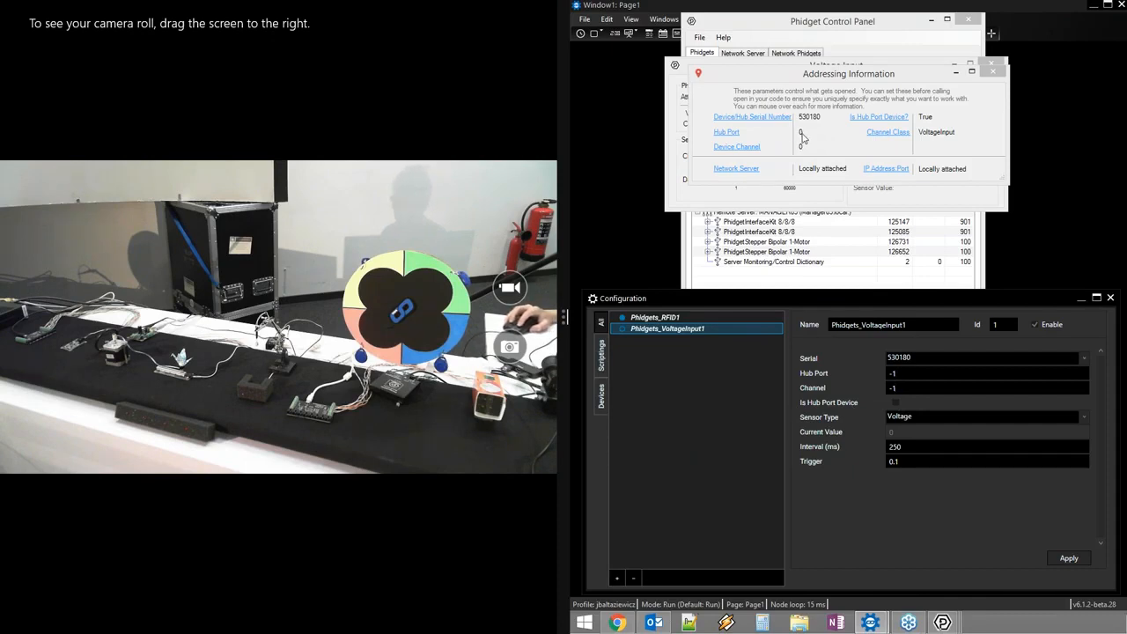
left_click(901, 373)
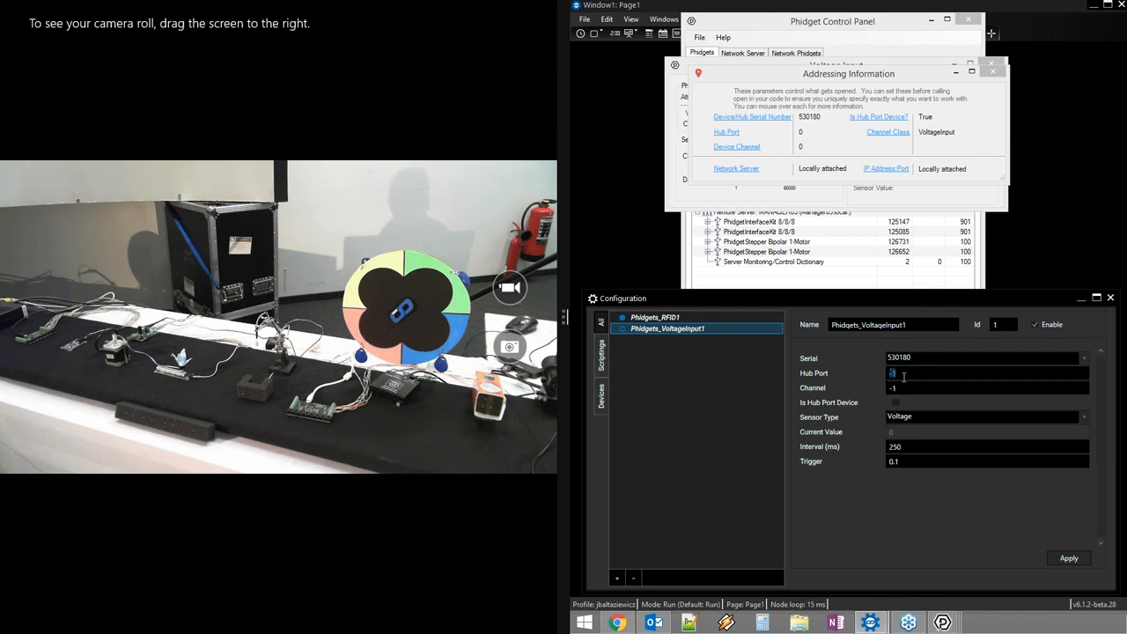
type("0")
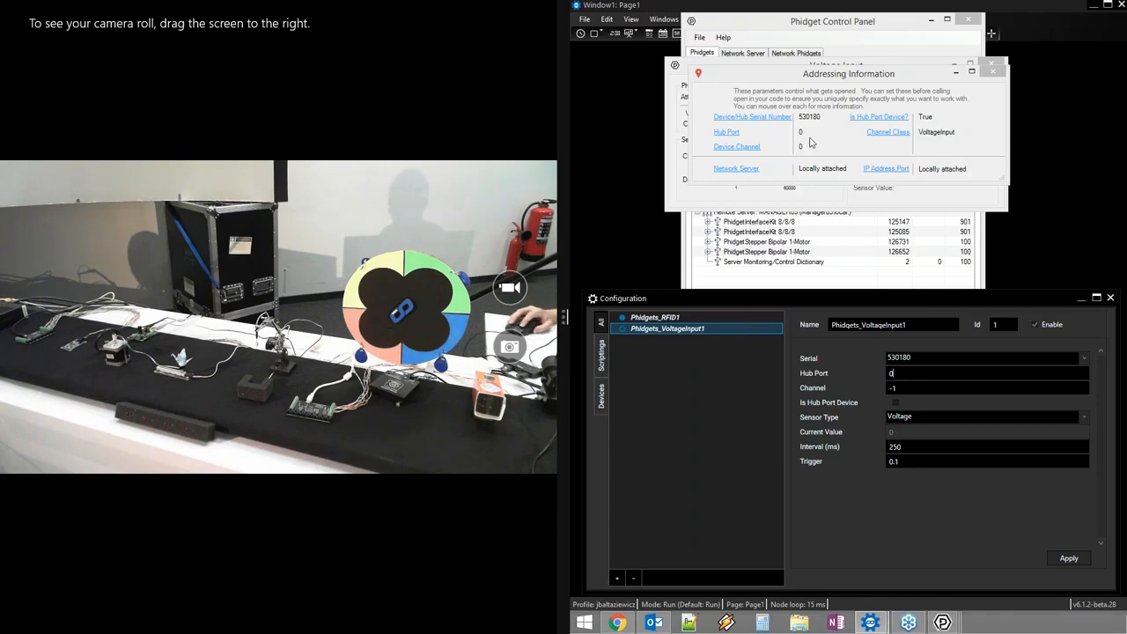
left_click(803, 148)
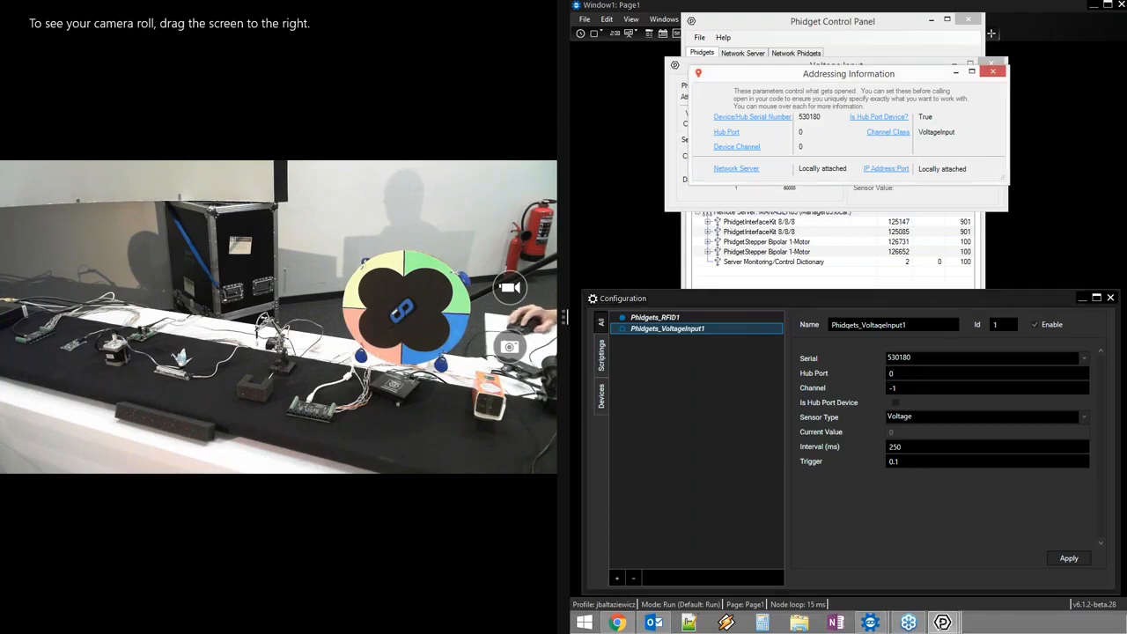
left_click(909, 385)
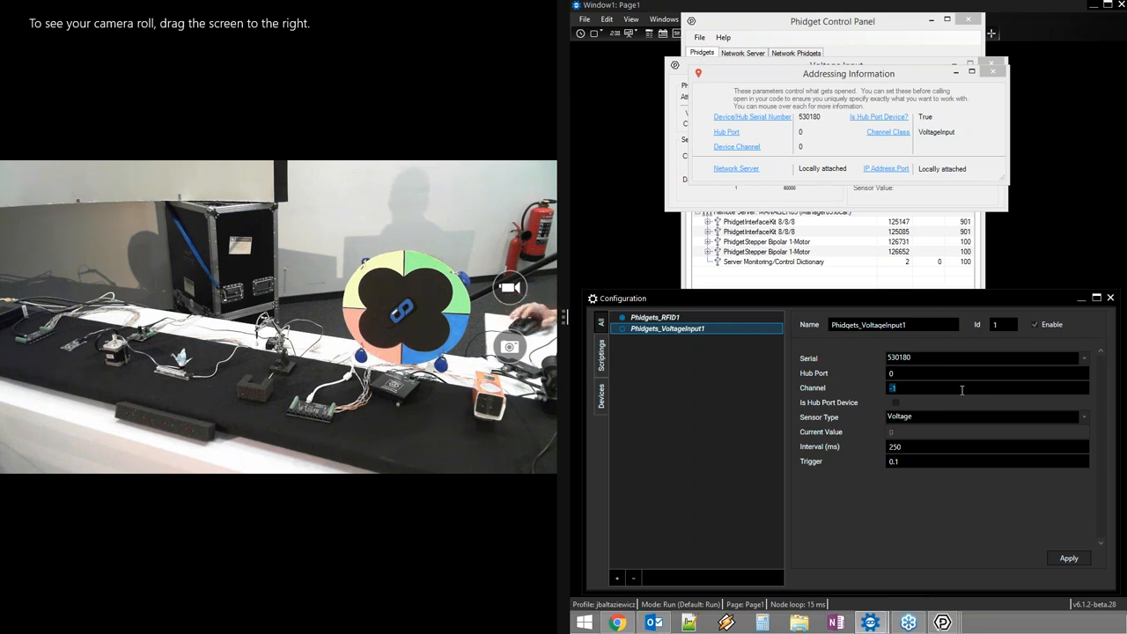
type("0")
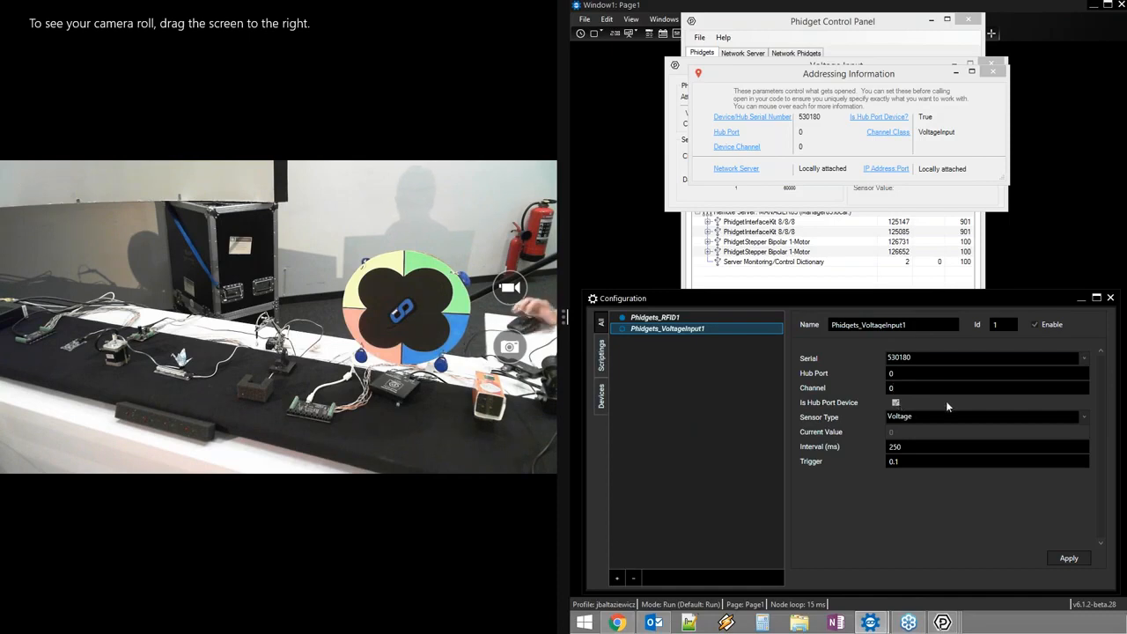
- Set the sensor type to PN_1133 and close the Addressing Information and Voltage Input windows
left_click(1084, 418)
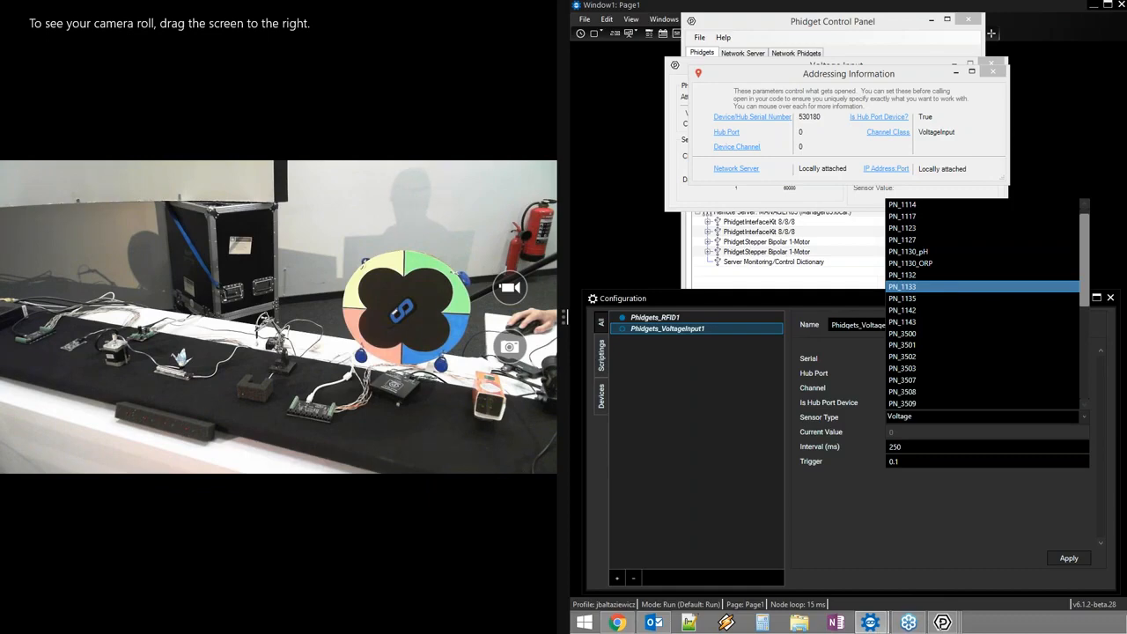
left_click(958, 288)
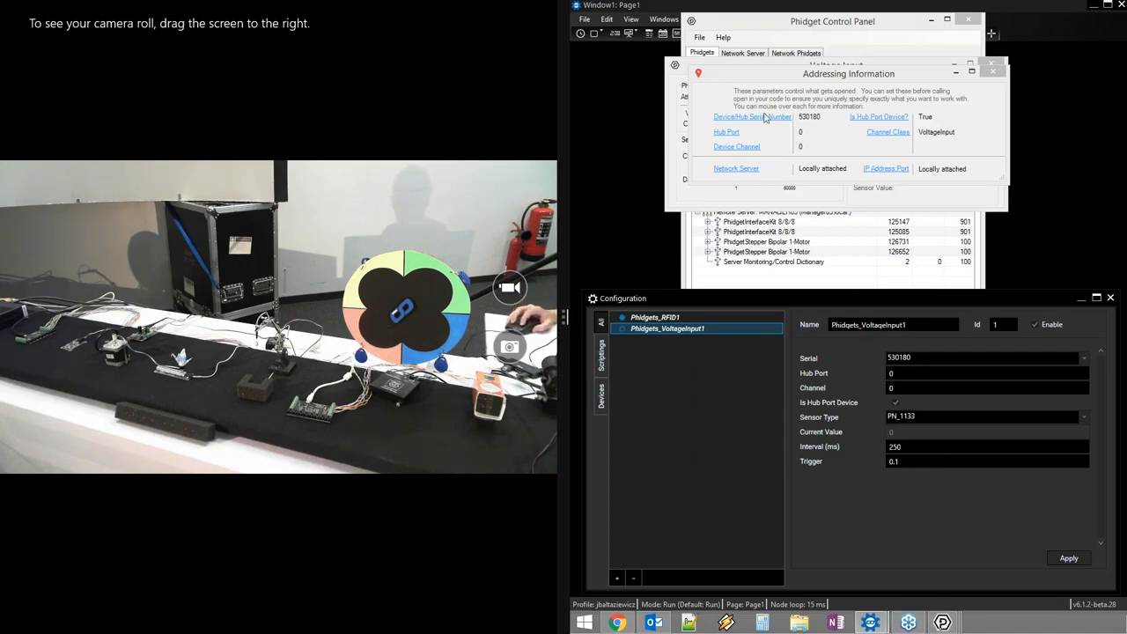
mouse_move(717, 77)
left_mouse_down()
mouse_move(733, 55)
mouse_move(820, 85)
mouse_move(727, 87)
left_mouse_up()
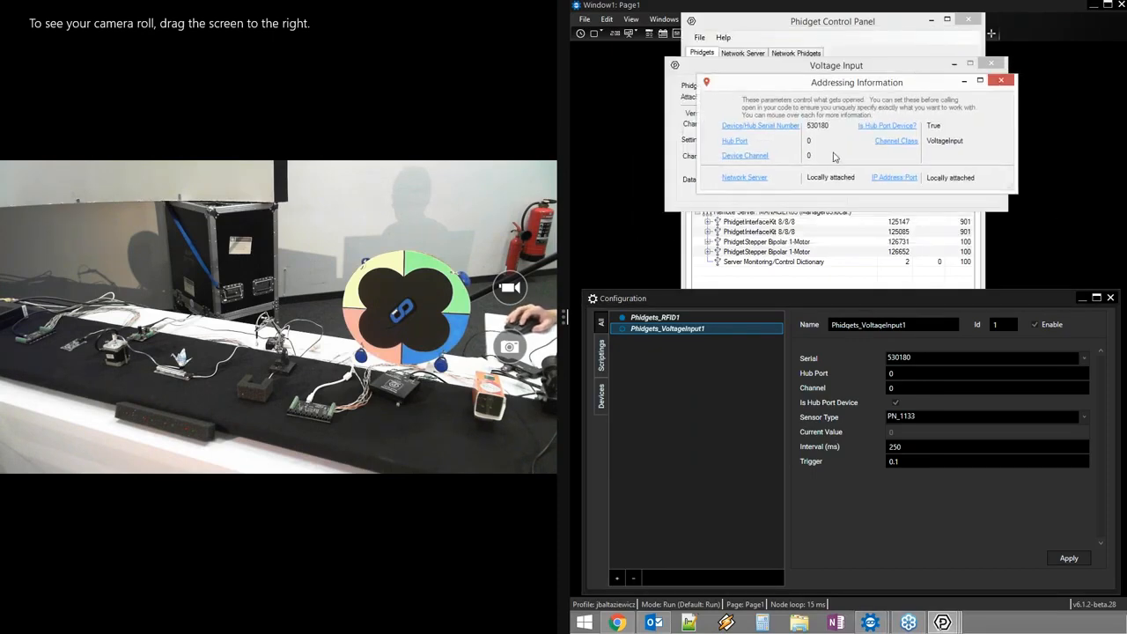
left_click(1001, 80)
left_click(994, 65)
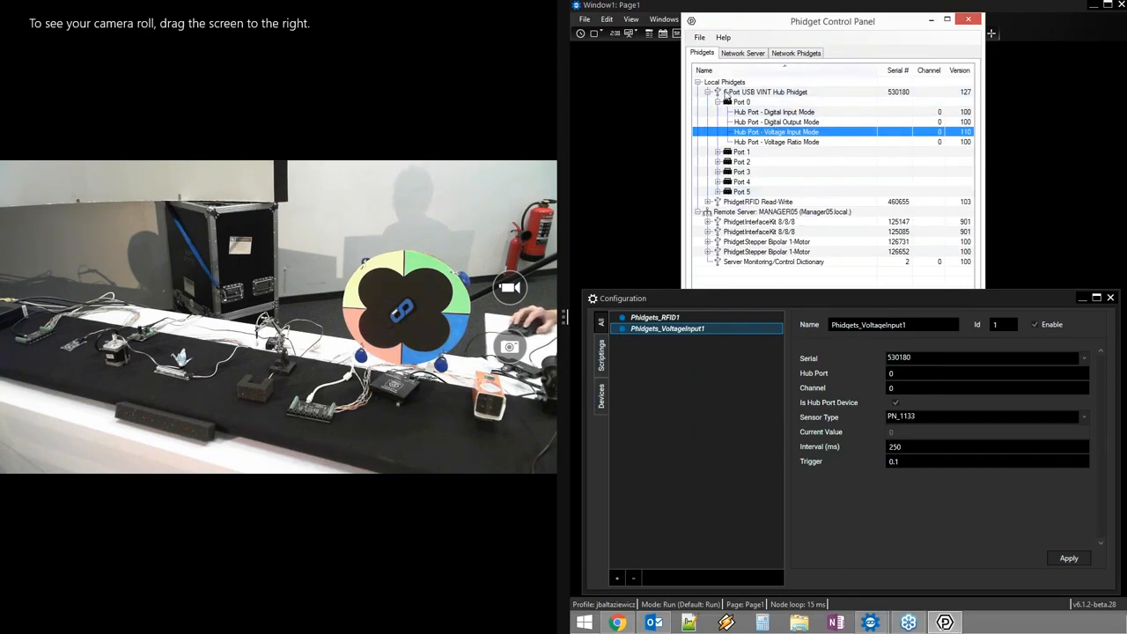
left_click(719, 103)
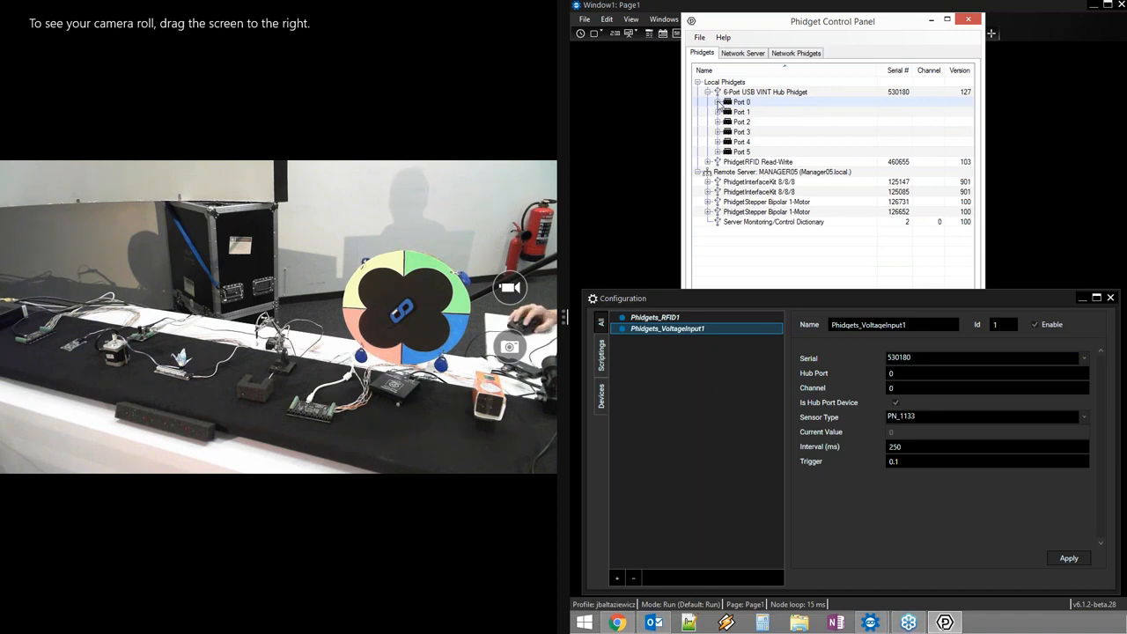
left_click(689, 361)
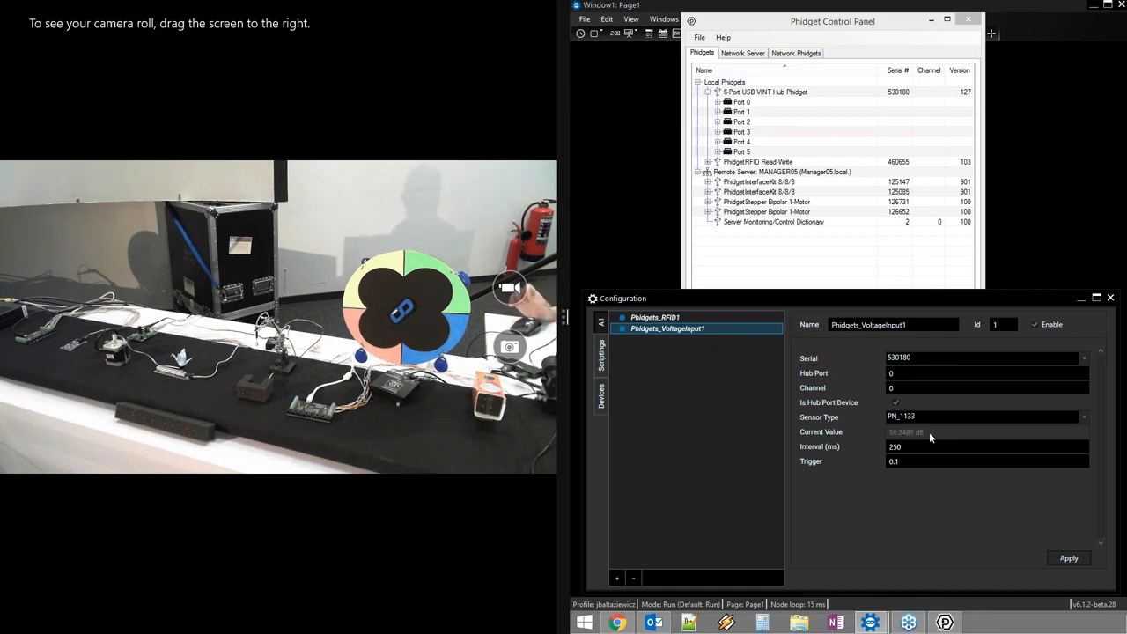
- Set the voltage input's interval to 150 ms and trigger to 0.05, apply, and move the Phidget Control Panel out of view
double_click(889, 446)
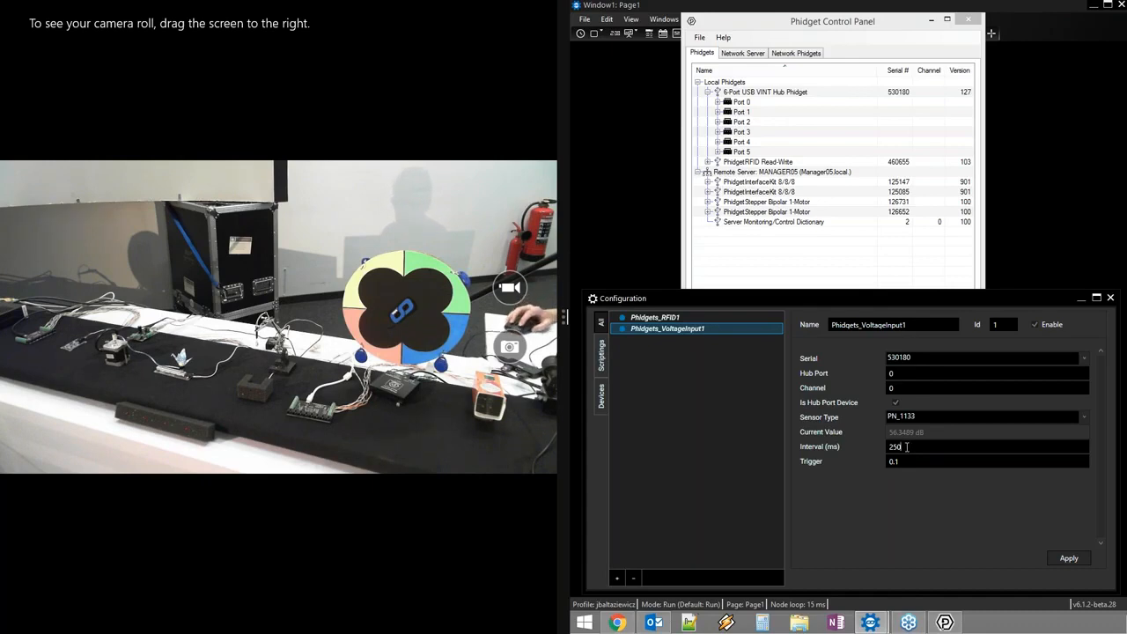
left_click_drag(907, 446, 887, 450)
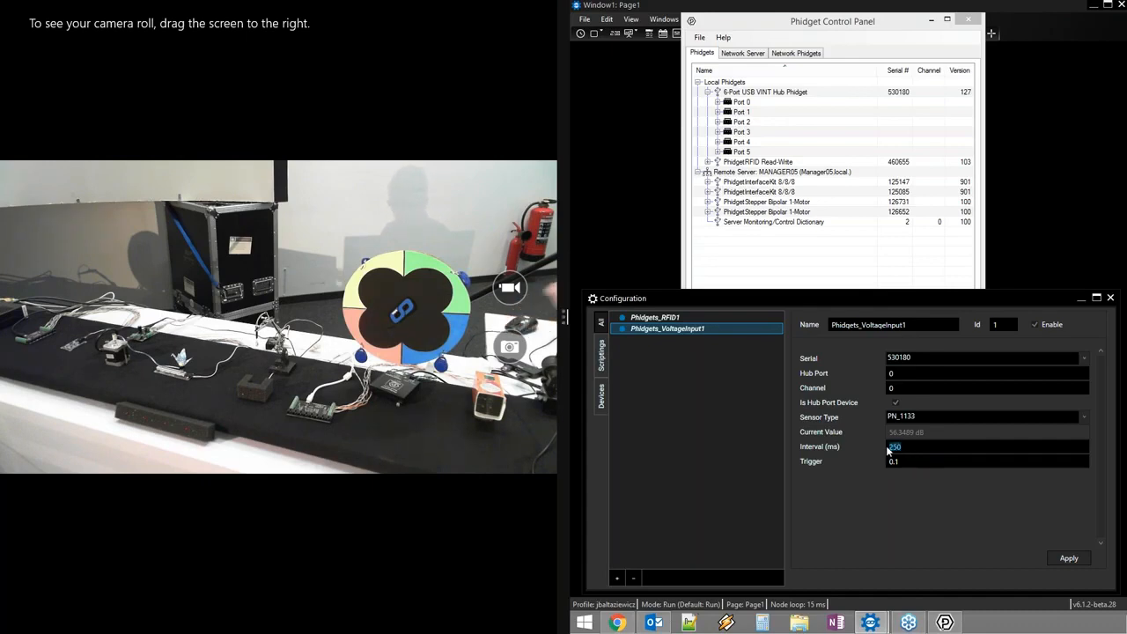
type("1")
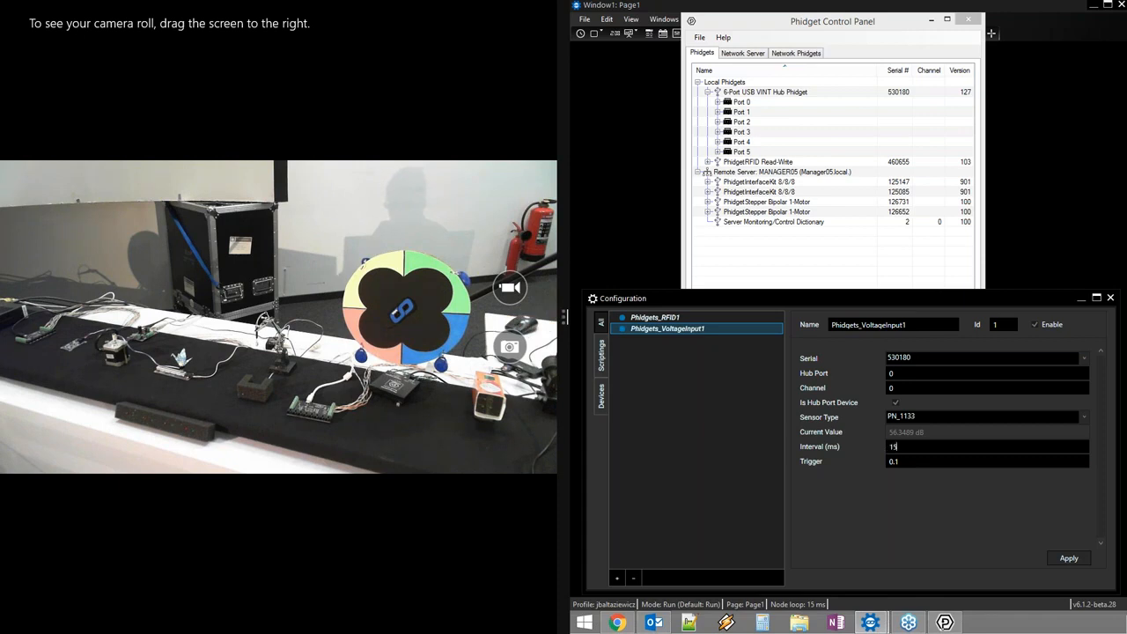
left_click(903, 463)
left_click(1071, 557)
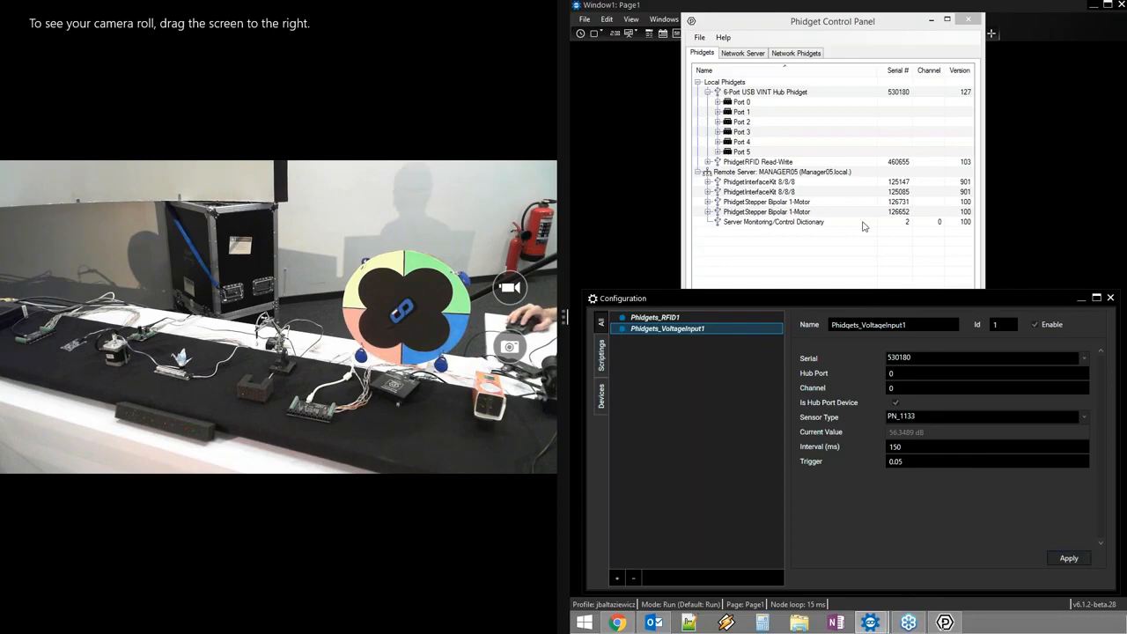
left_click_drag(859, 23, 1126, 119)
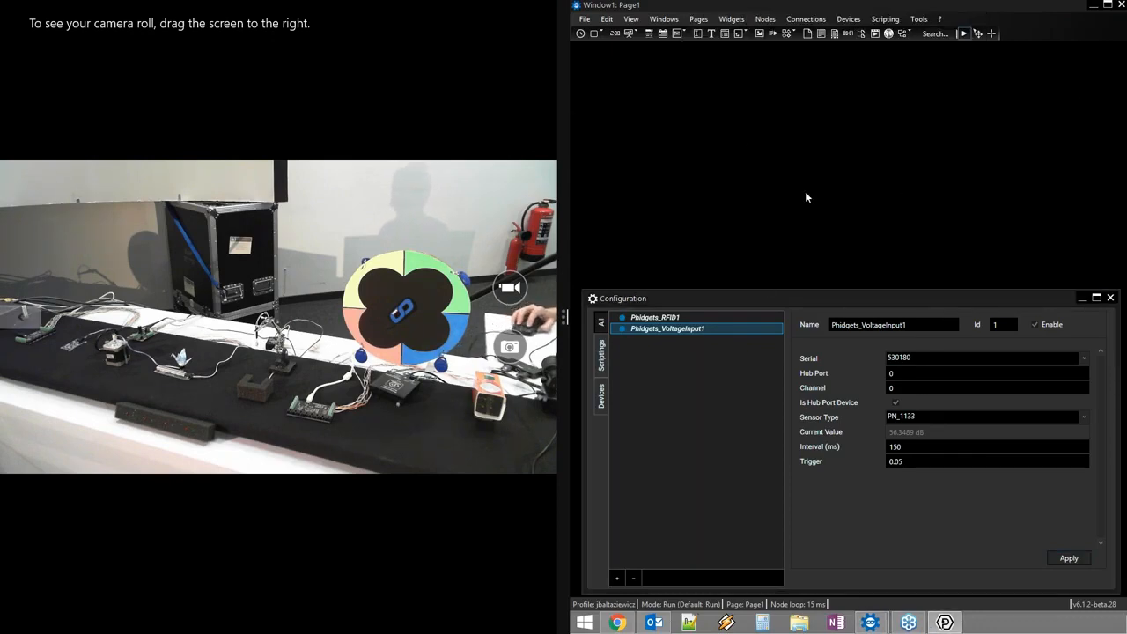
- Place a bar graph widget on the empty upper area of the page
left_click(630, 35)
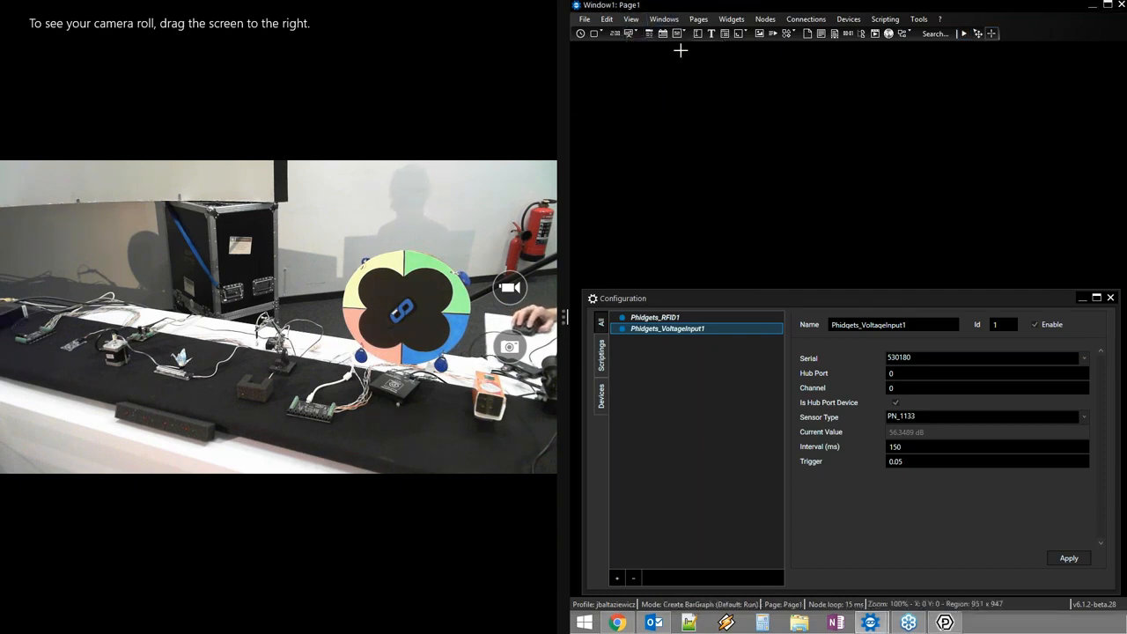
left_click(696, 76)
left_click_drag(708, 104, 704, 95)
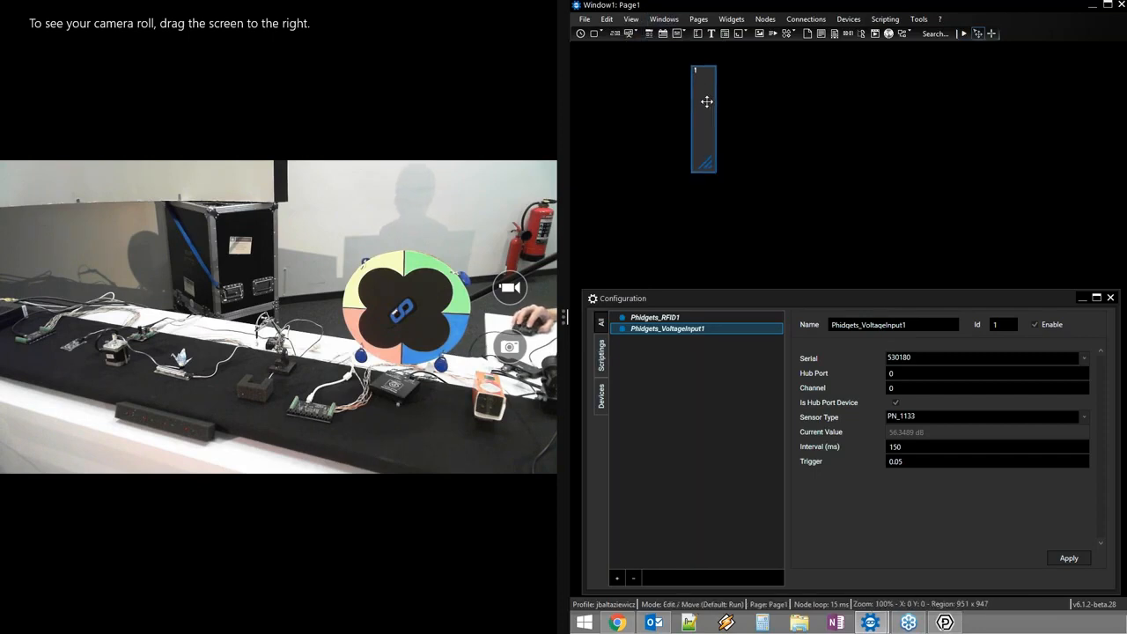
- Rename the Phidgets_VoltageInput1 device to Phidgets_Sound and apply the change
left_click_drag(737, 306, 738, 225)
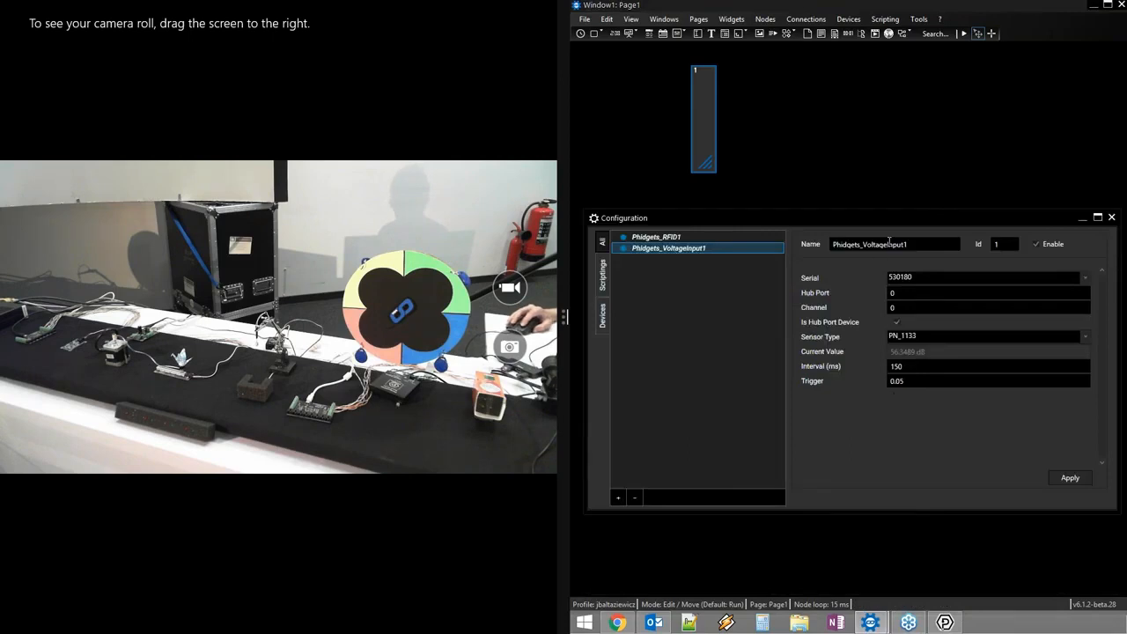
left_click_drag(918, 245, 864, 246)
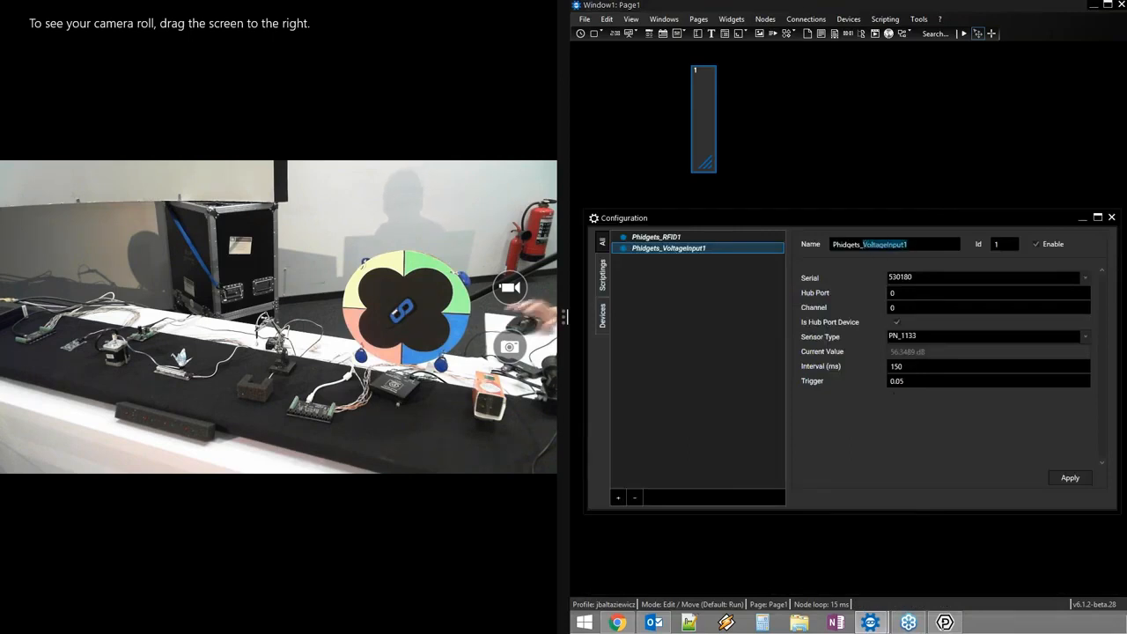
type("Sound")
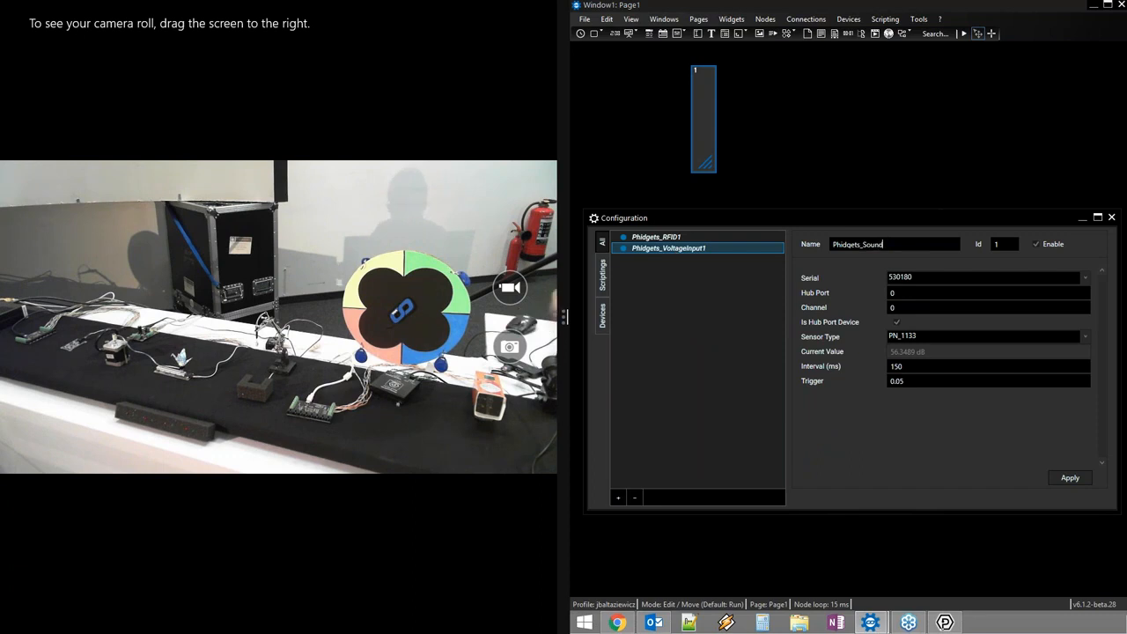
left_click(1065, 477)
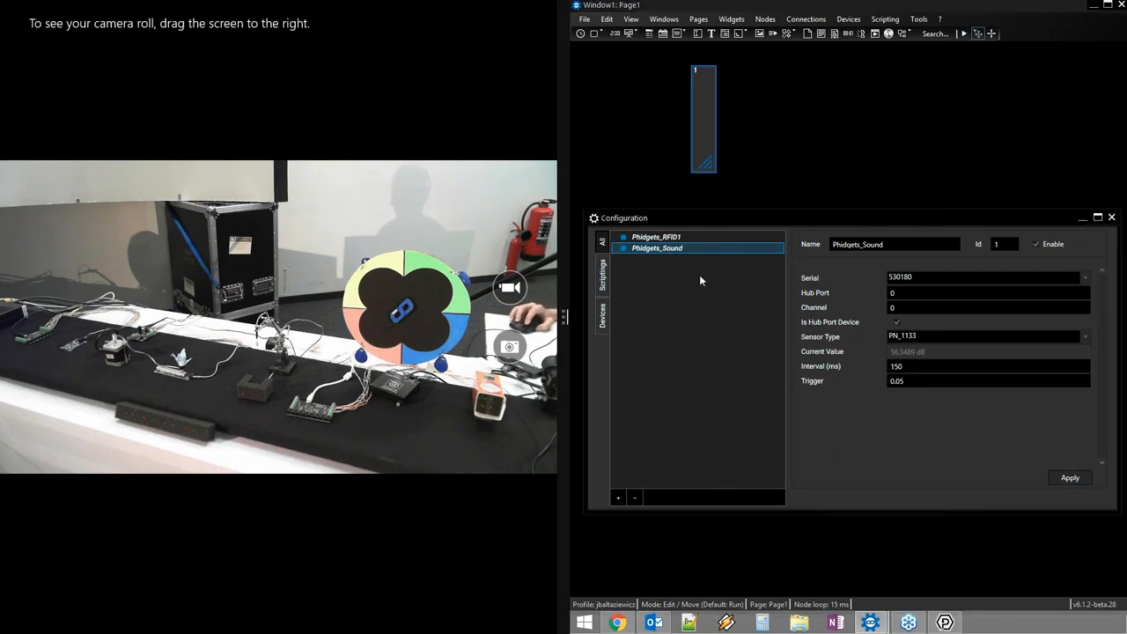
left_click(762, 20)
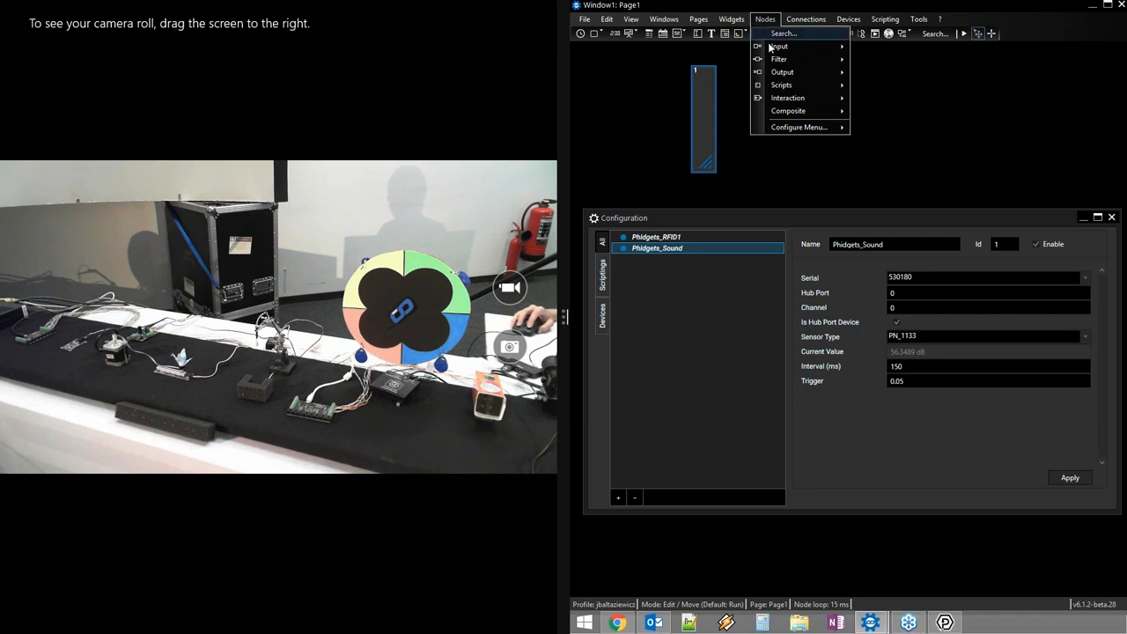
mouse_move(776, 49)
mouse_move(890, 60)
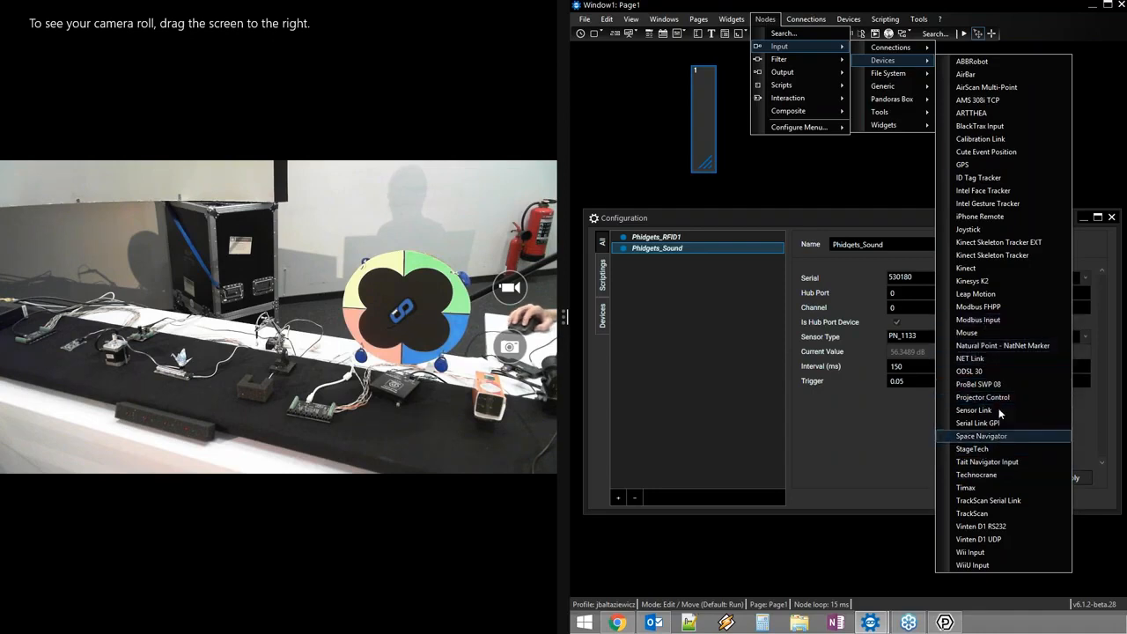
left_click(1000, 356)
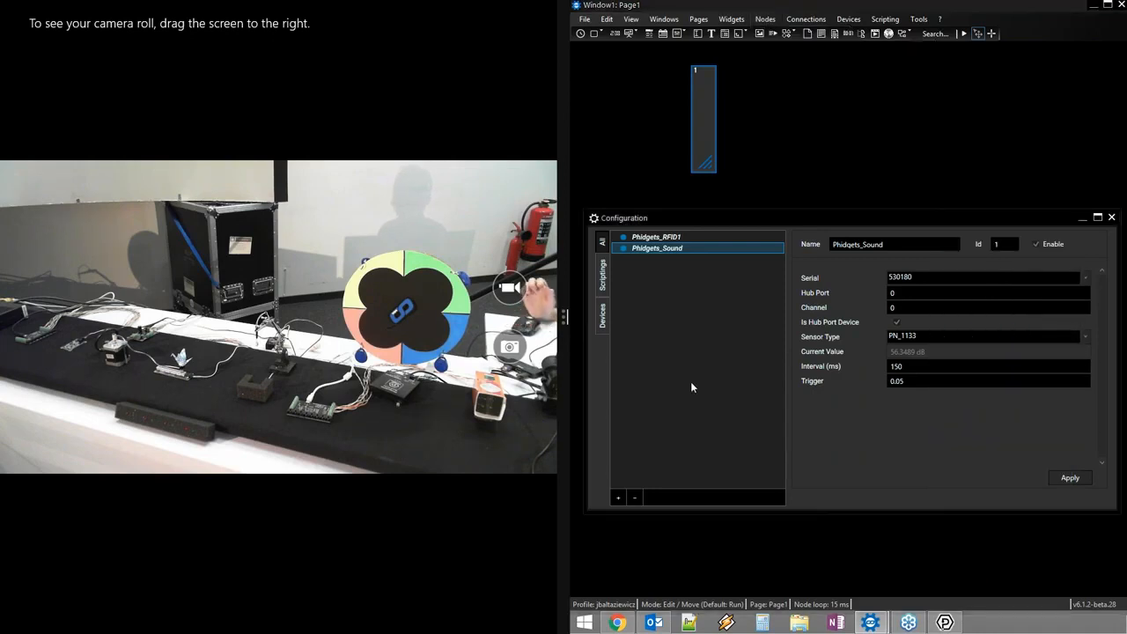
- Add an event listener named PH_sound that responds to the Phidgets_Sound.Value event
left_click(618, 497)
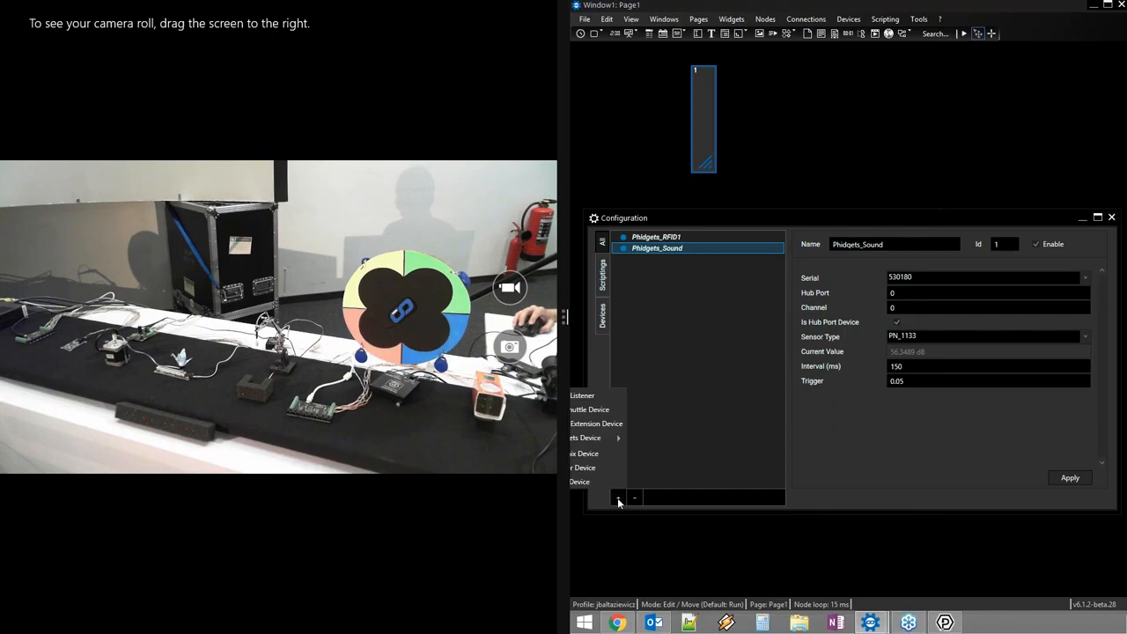
left_click(607, 399)
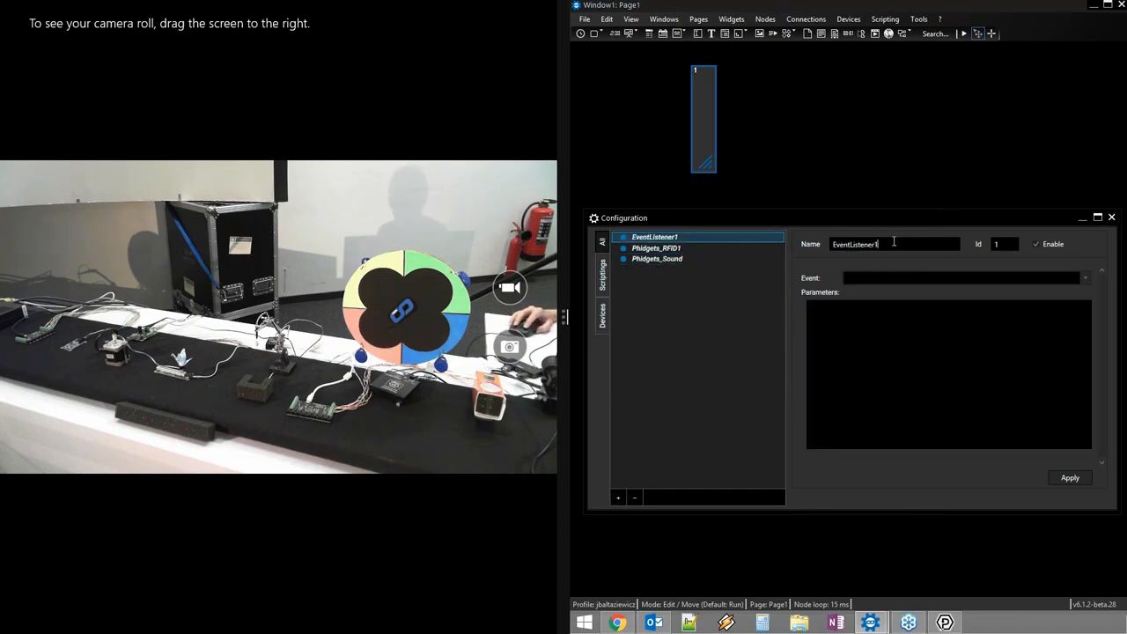
left_click_drag(883, 244, 811, 244)
type("PH_sound")
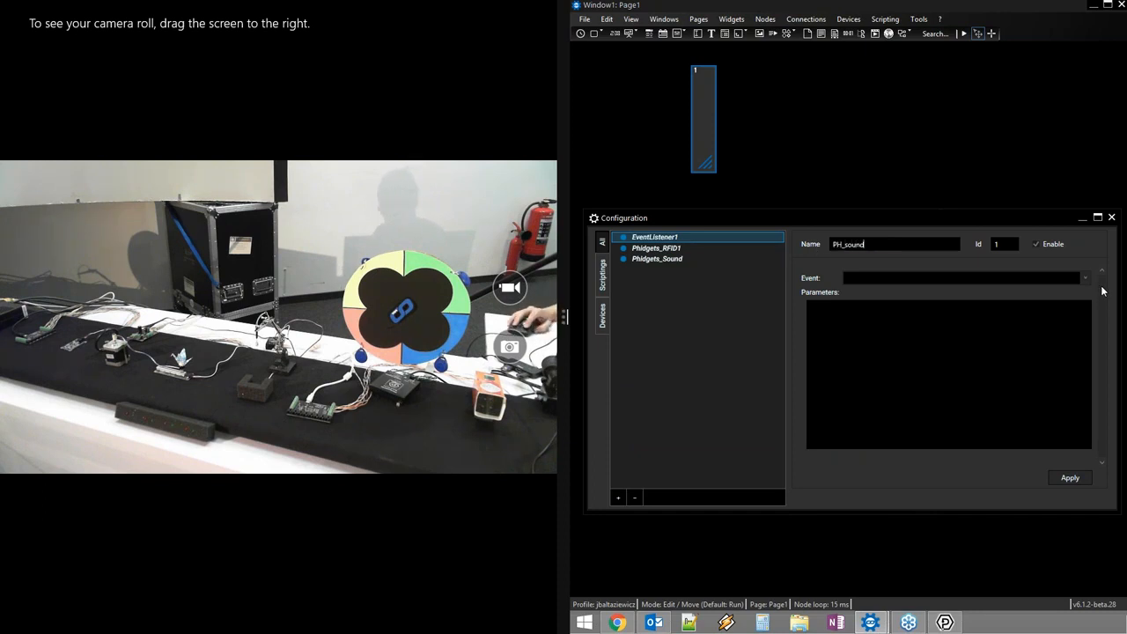
left_click(1086, 276)
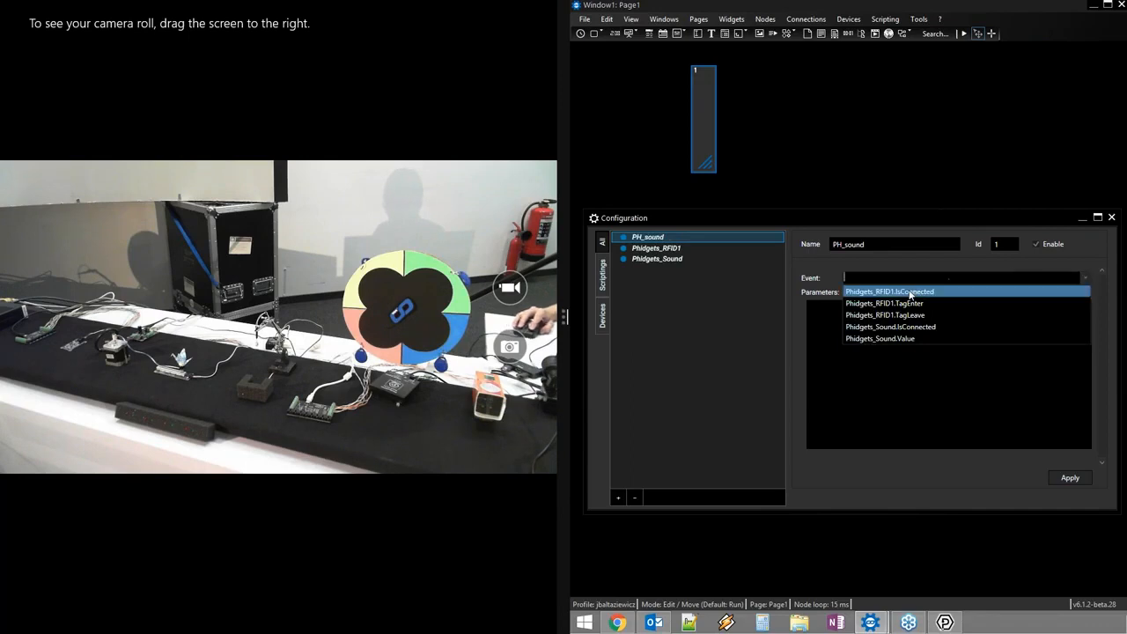
left_click(877, 339)
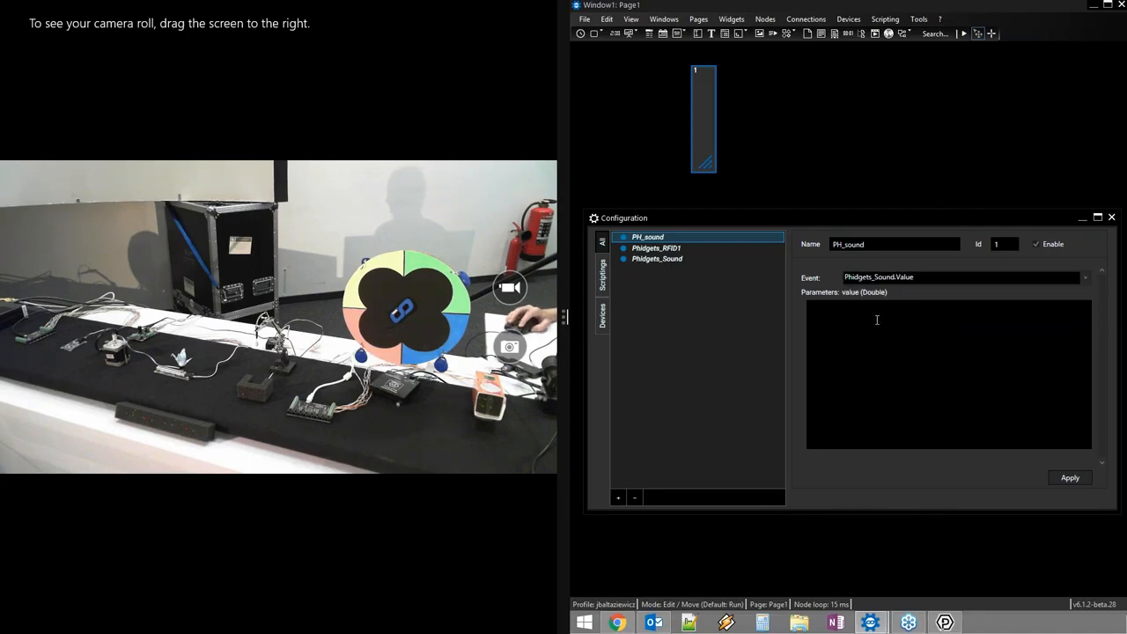
- Create a variable of type Double named volume and close the variable list
left_click(884, 18)
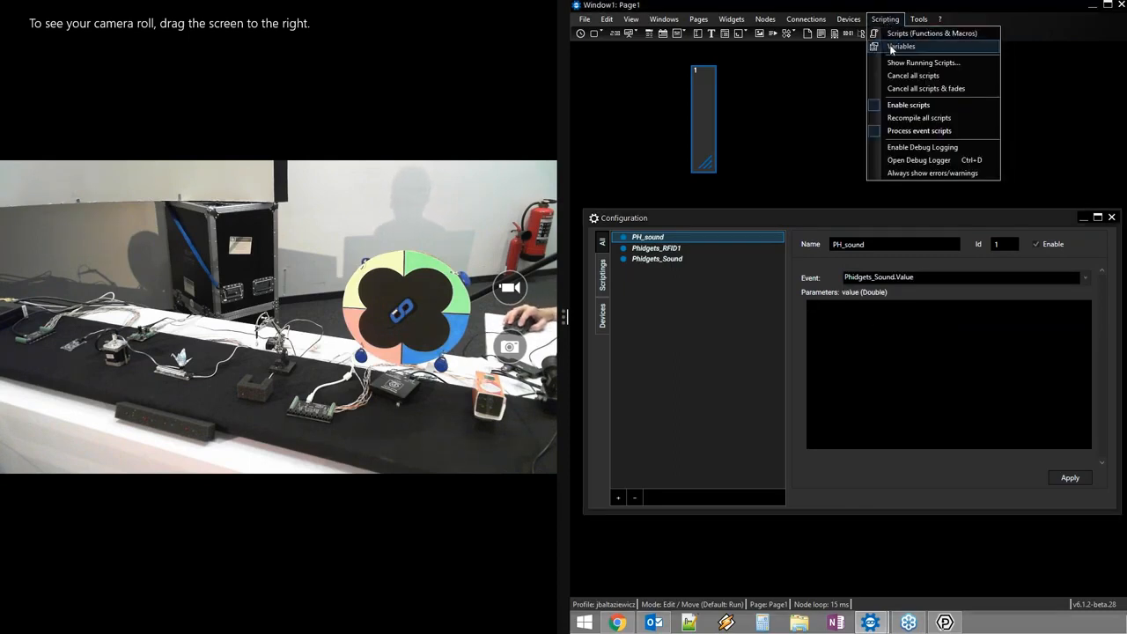
left_click(891, 47)
right_click(843, 335)
mouse_move(858, 357)
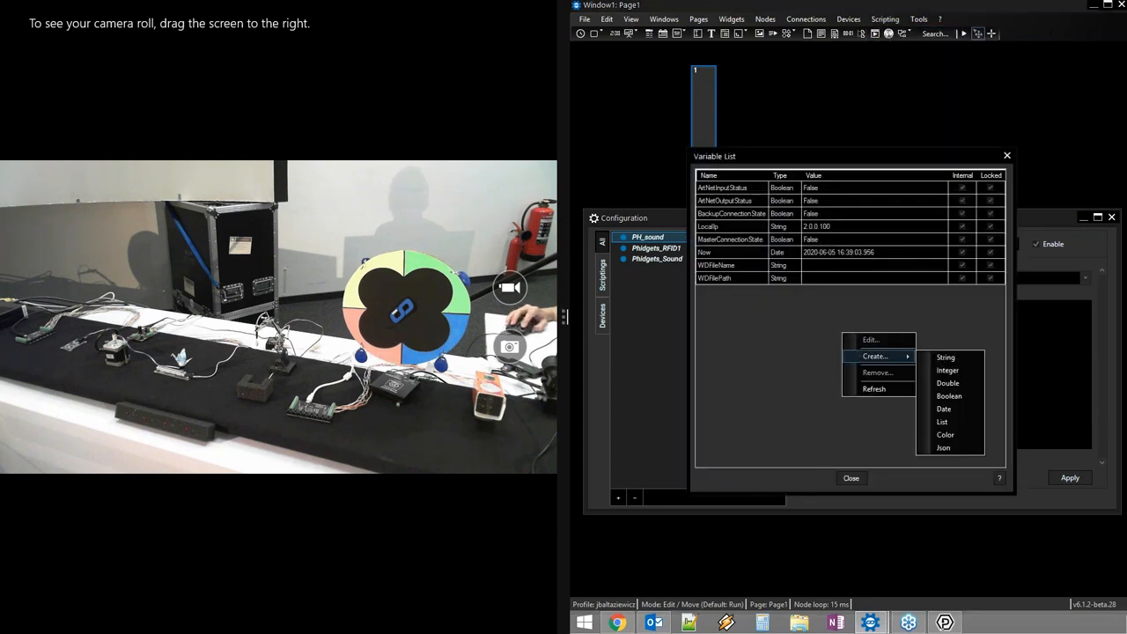
left_click(963, 382)
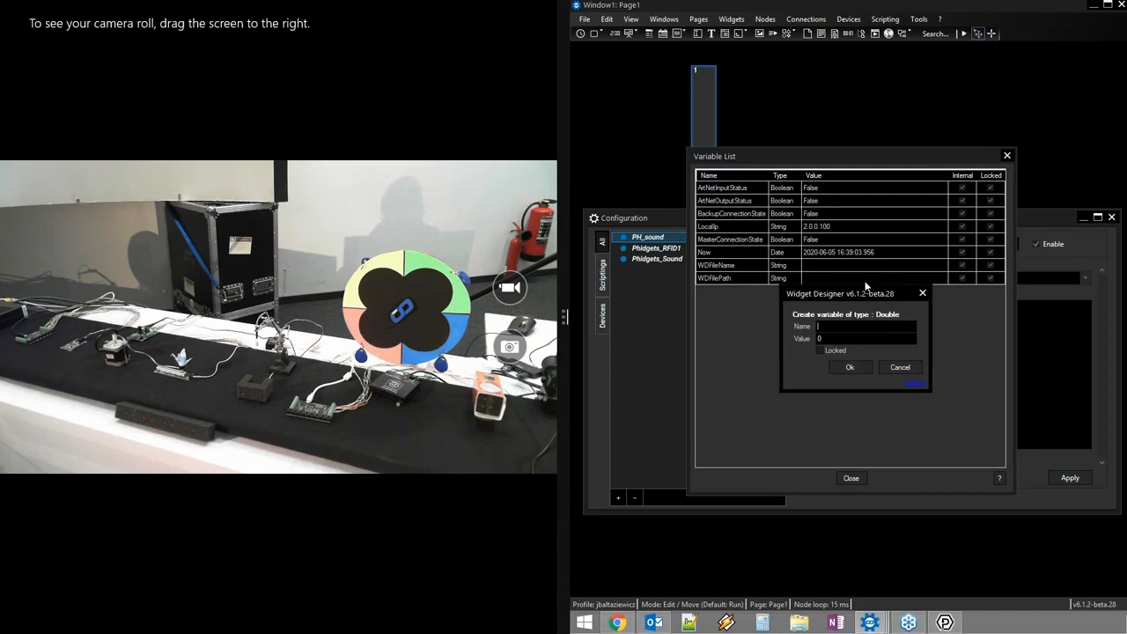
type("volume")
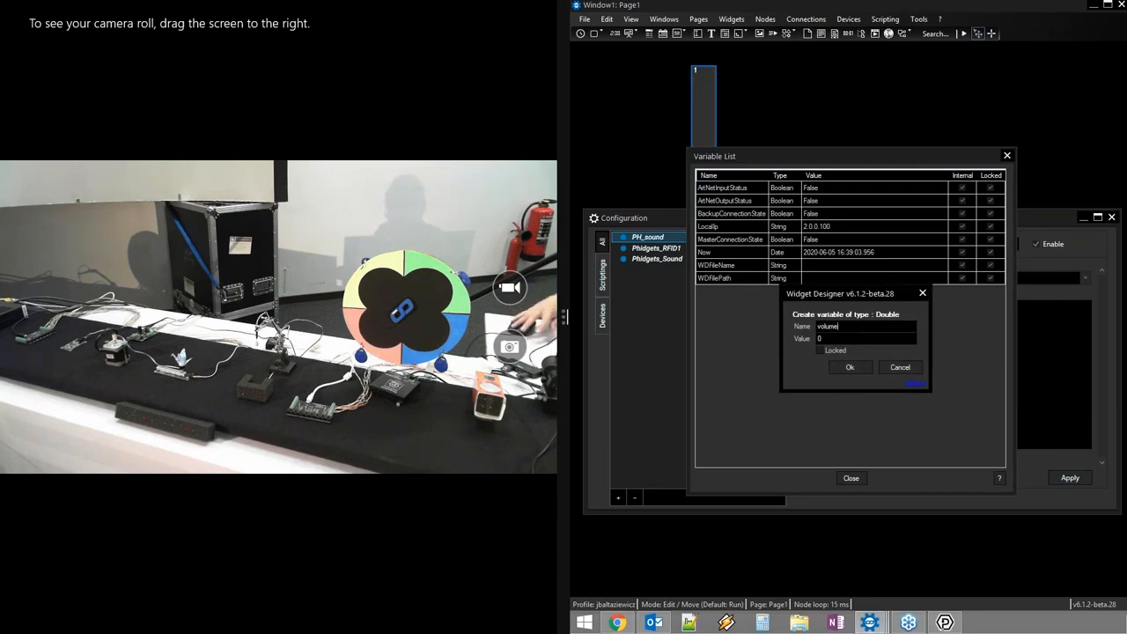
left_click(852, 367)
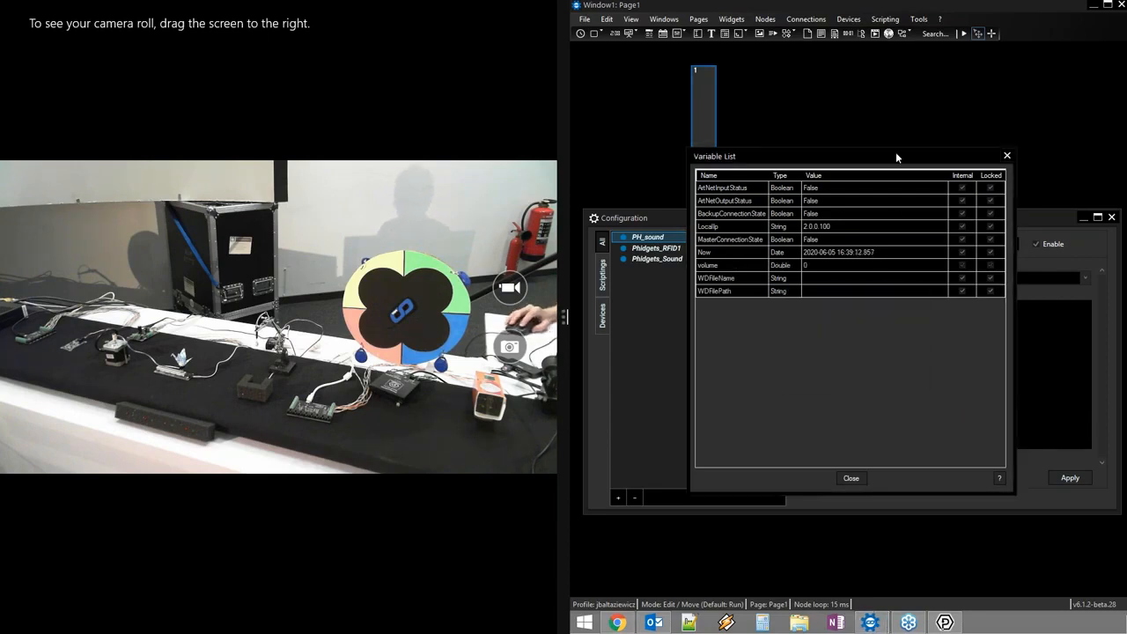
left_click_drag(1000, 153, 1002, 154)
key("Escape")
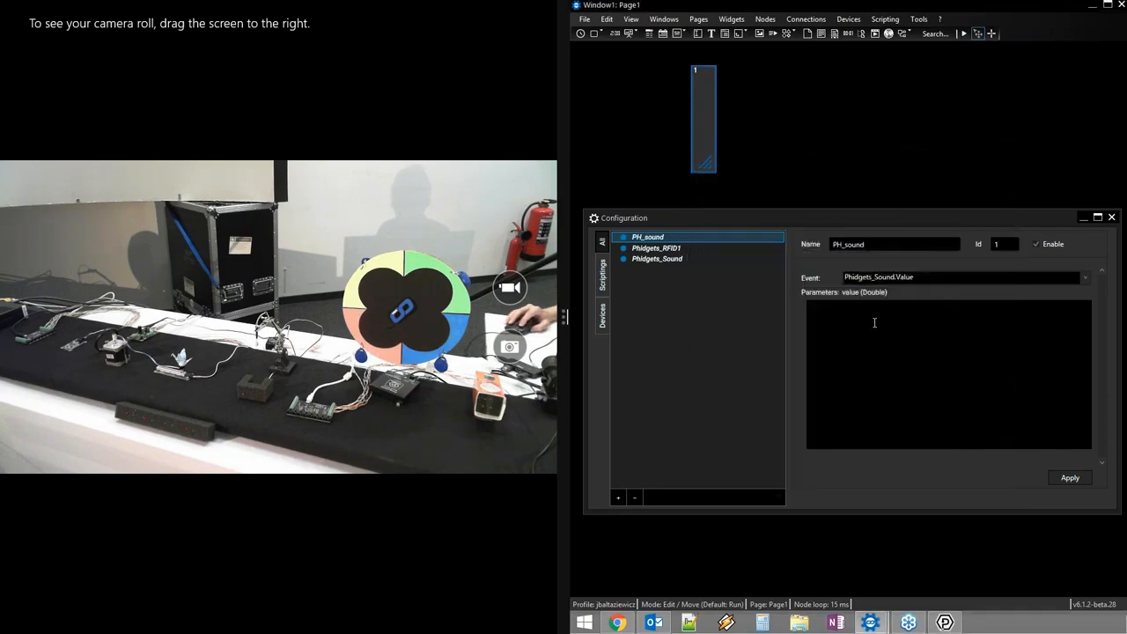
- Script the PH_sound listener with "volume = value" and apply it
left_click(874, 322)
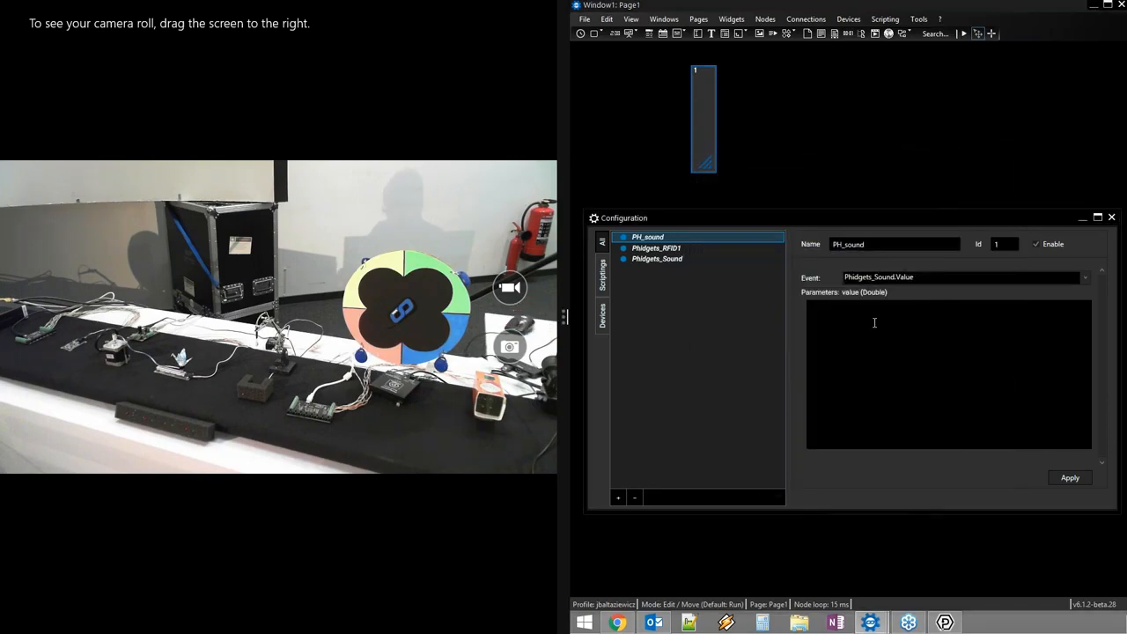
type("volu")
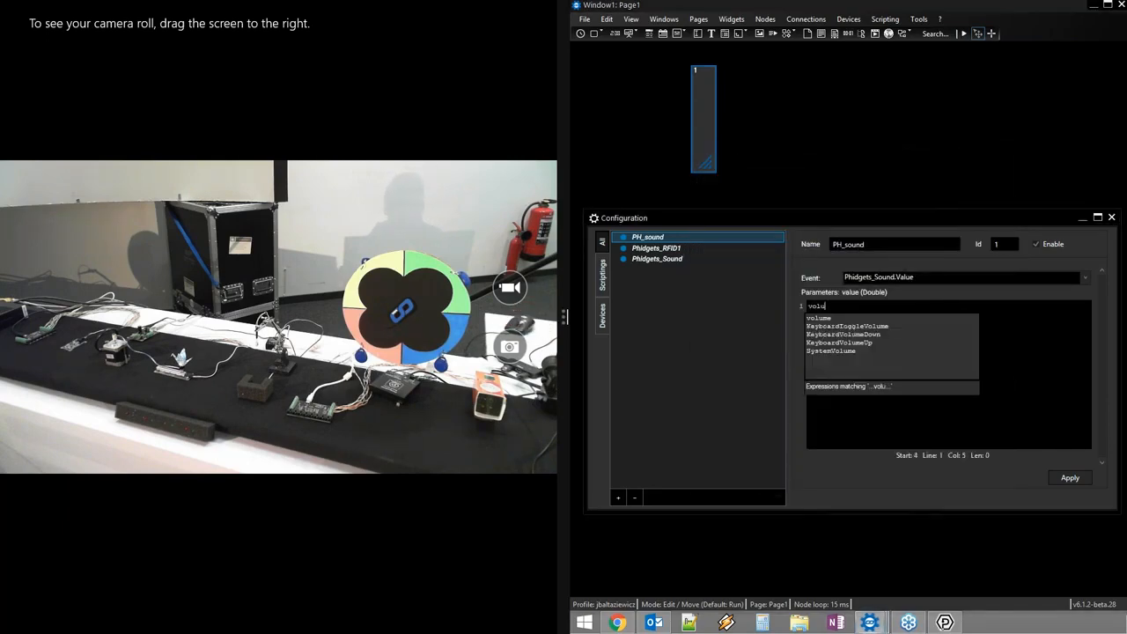
key("Return")
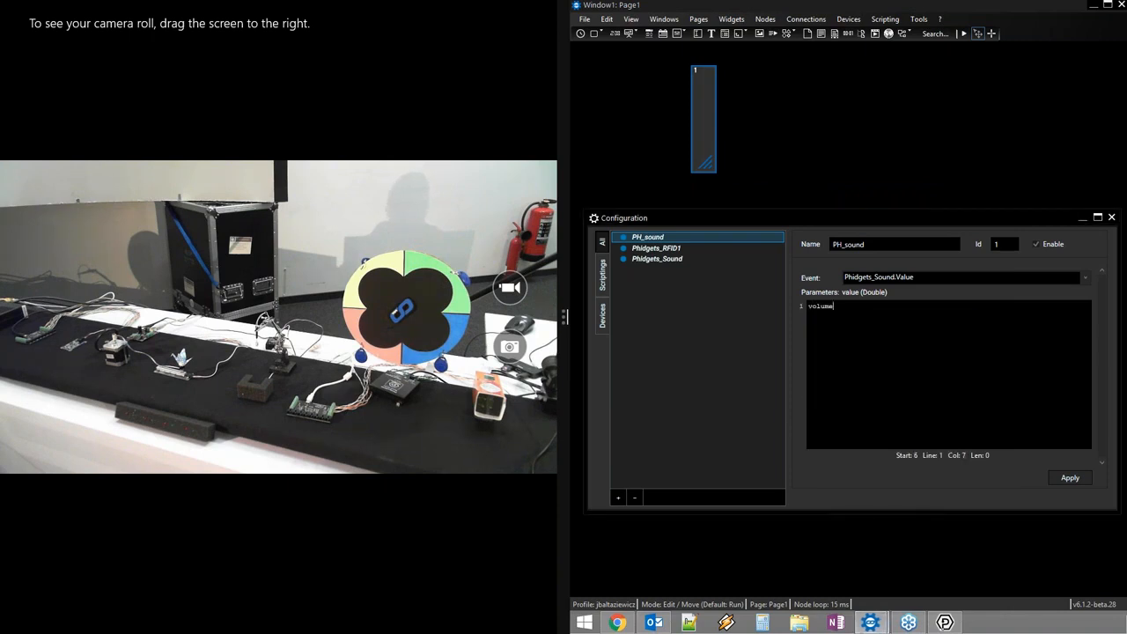
type("= va")
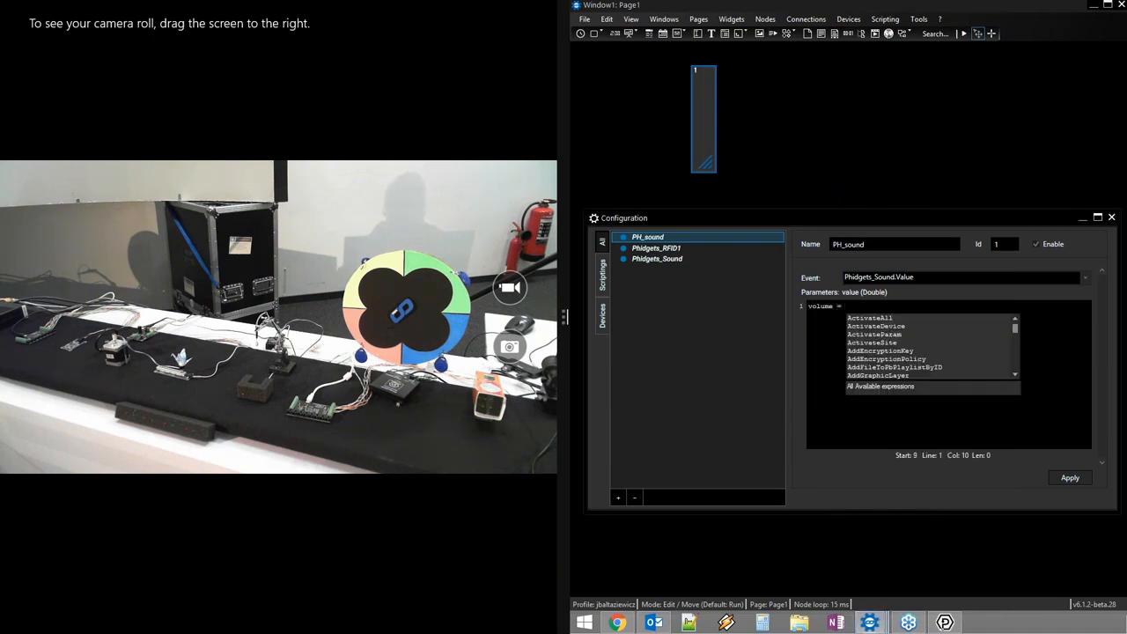
key("Return")
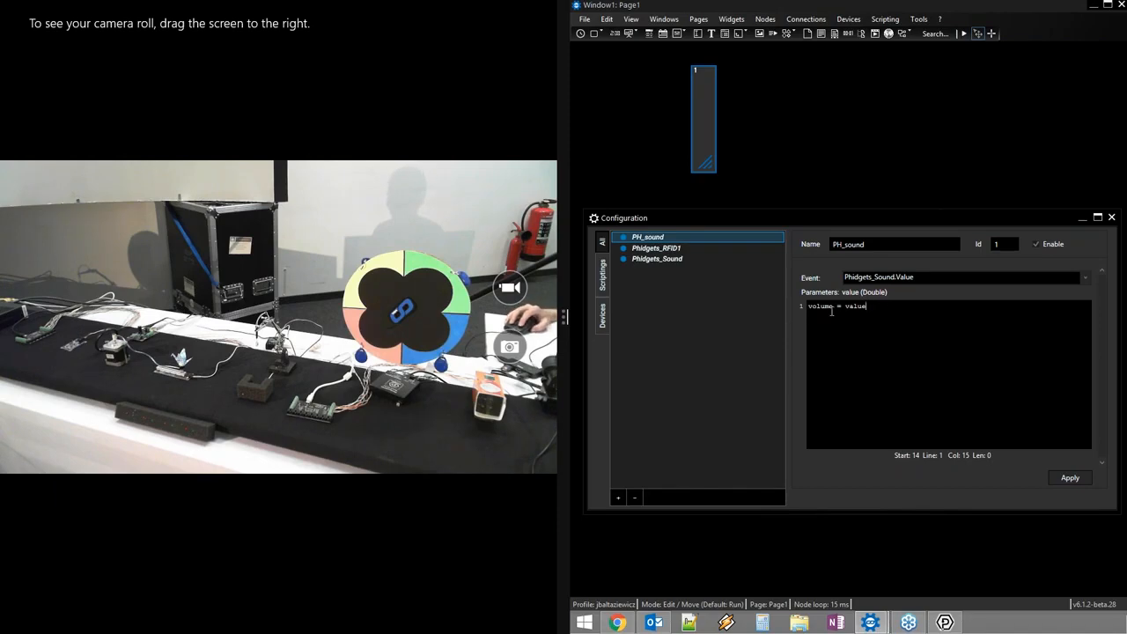
key("ctrl+a")
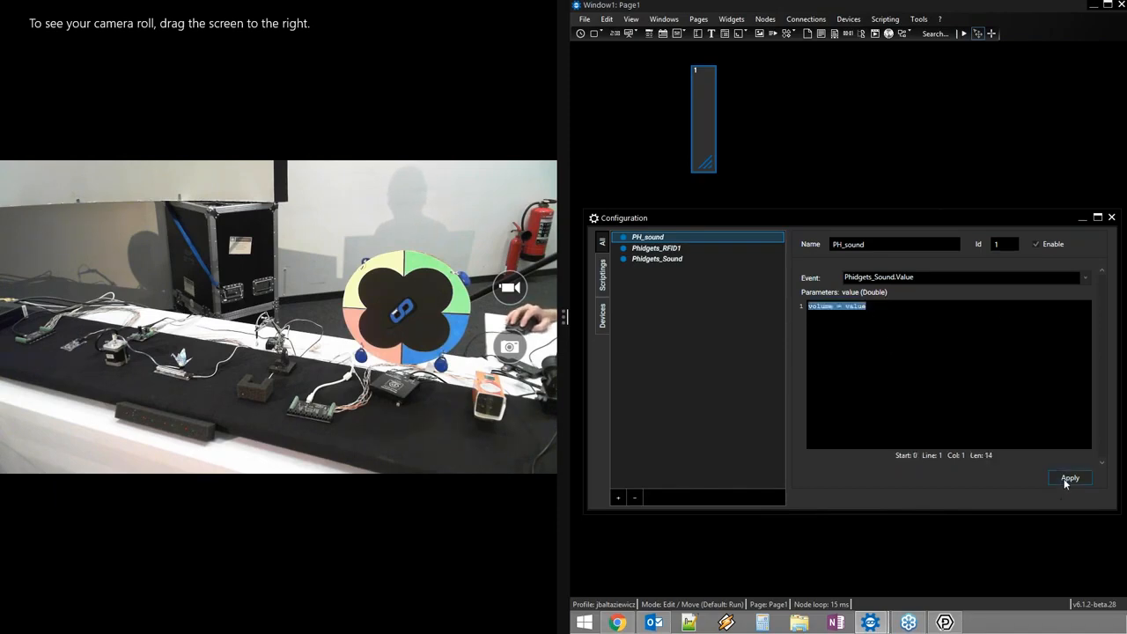
- Create a Bar Graph Output node from the bar graph widget and place it below the widget
left_click_drag(771, 216, 765, 288)
right_click(706, 114)
mouse_move(720, 133)
left_click(924, 138)
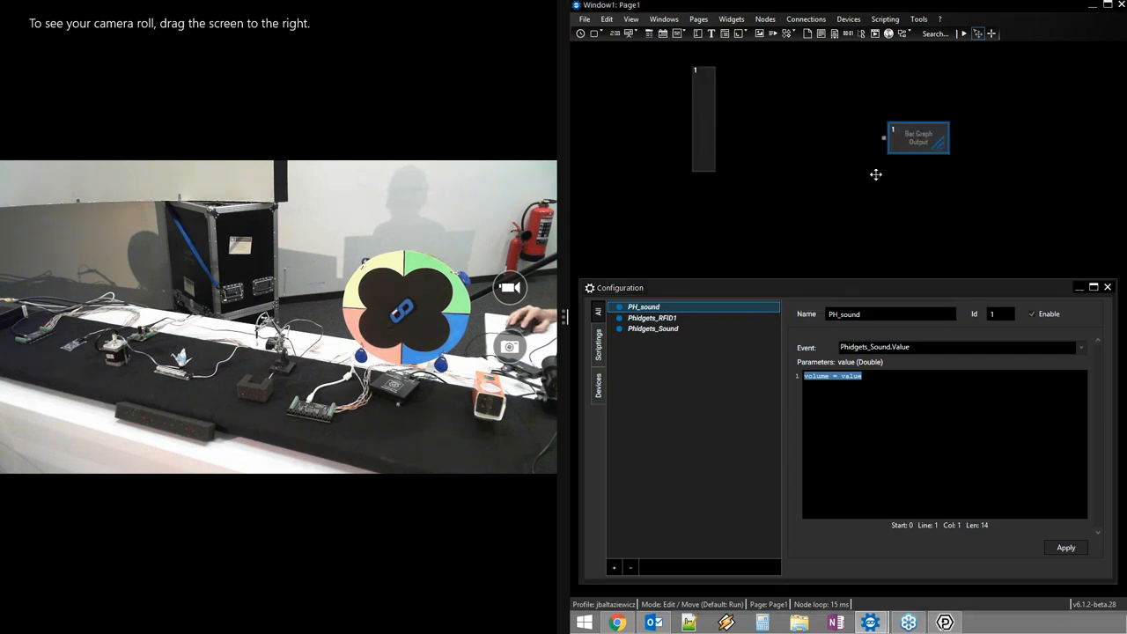
left_click(752, 223)
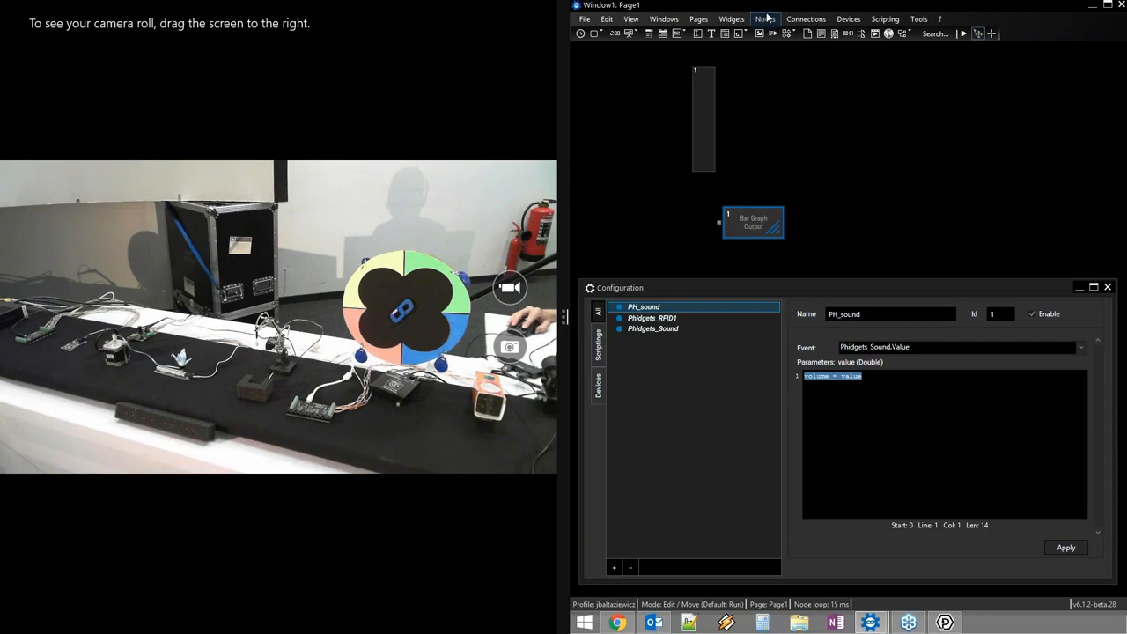
- Add a generic Variable input node beside the Bar Graph Output node and connect its output to that node
left_click(767, 18)
mouse_move(784, 47)
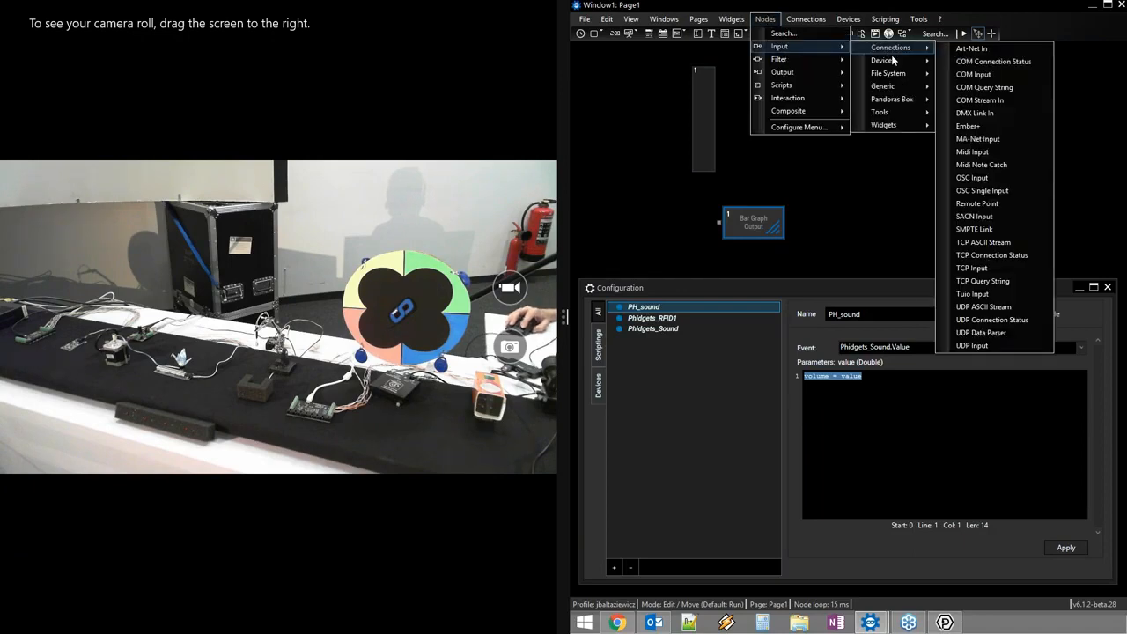
mouse_move(921, 88)
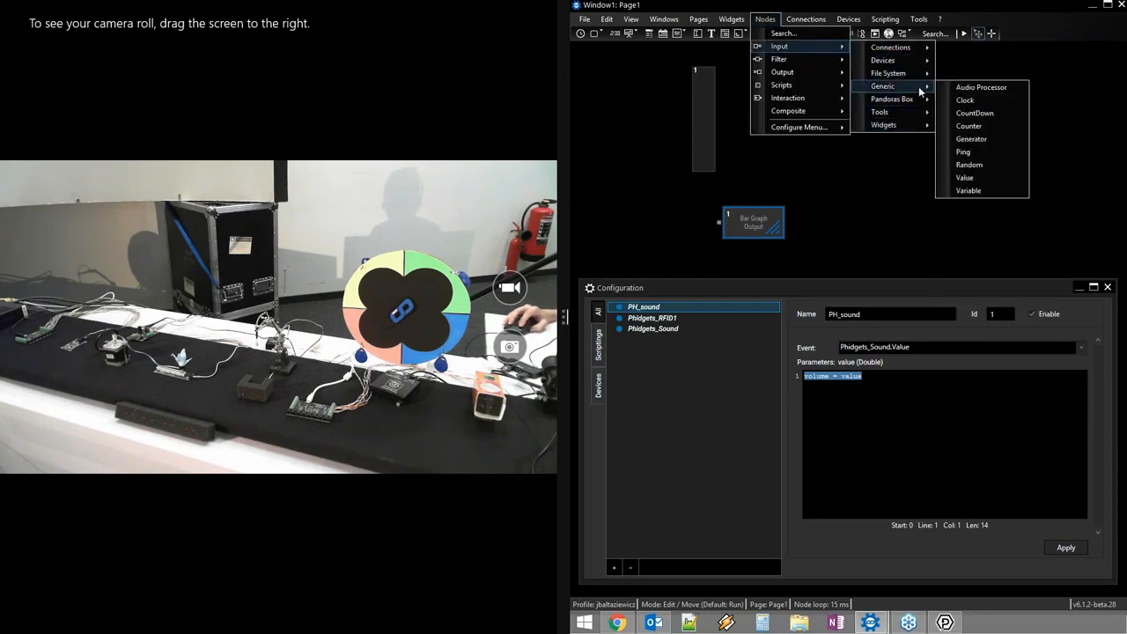
left_click(975, 192)
left_click(629, 212)
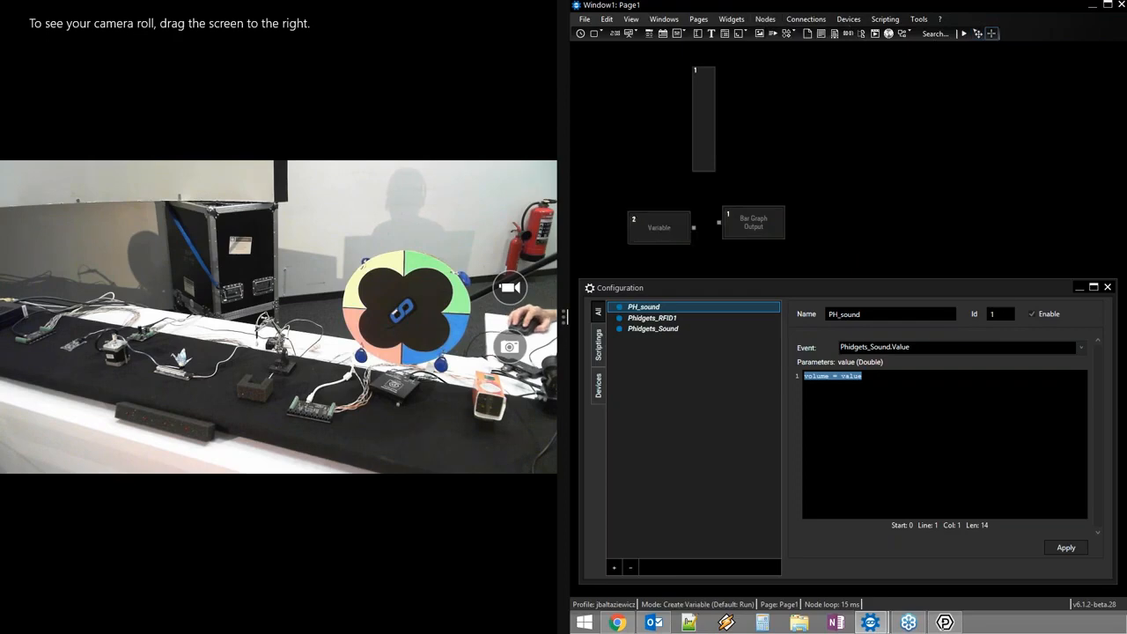
left_click_drag(693, 228, 736, 223)
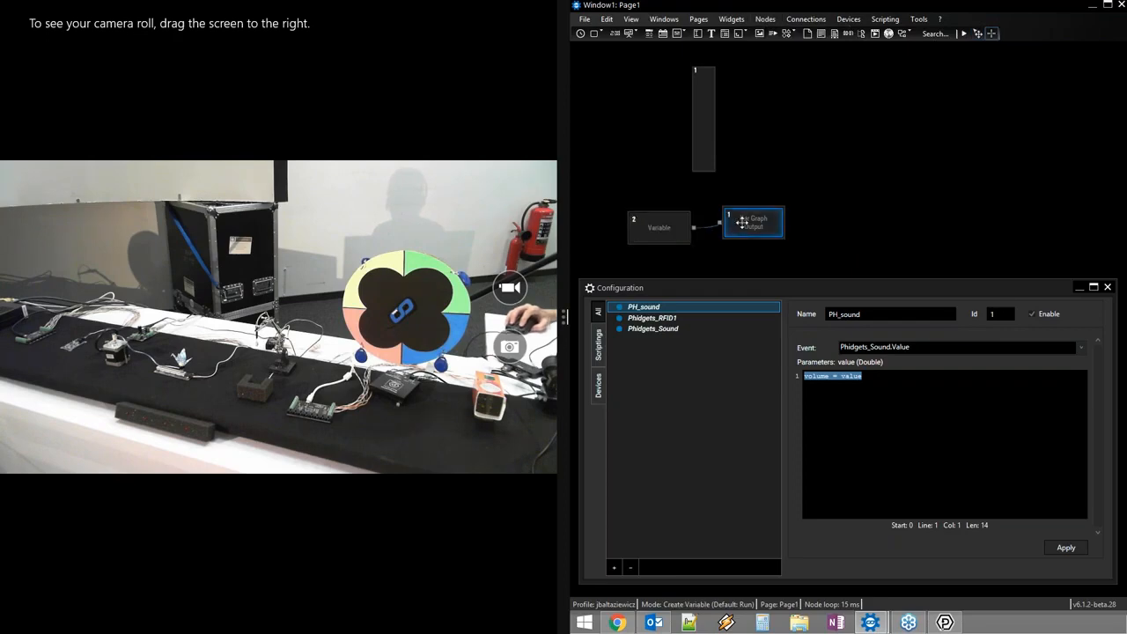
- Assign the volume variable to the Variable node and apply it
double_click(636, 228)
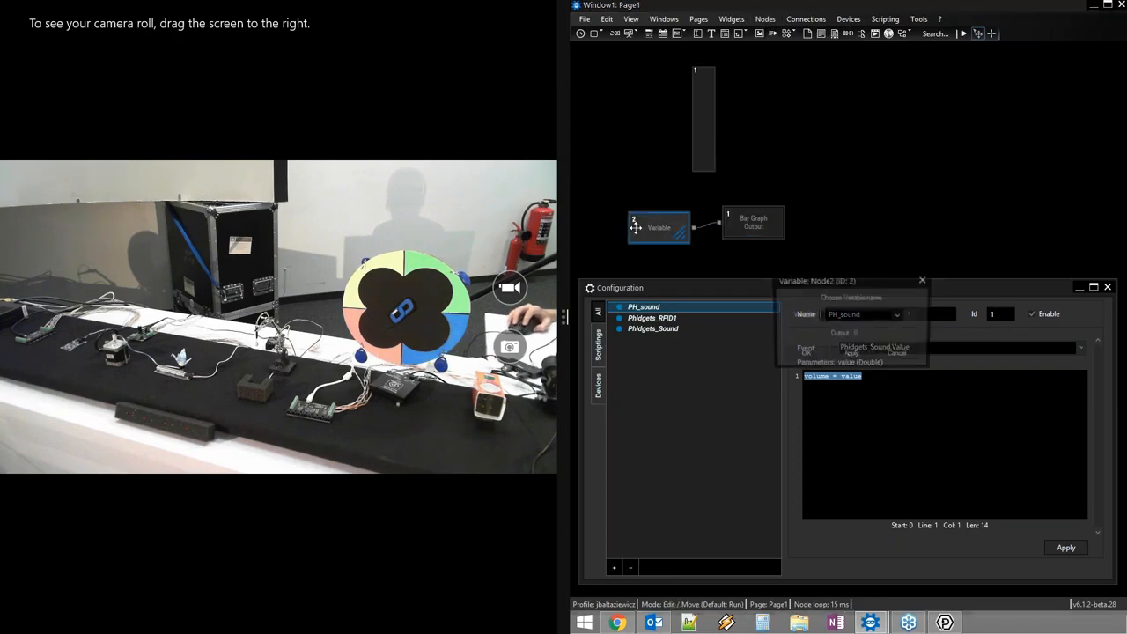
left_click(898, 315)
left_click(867, 388)
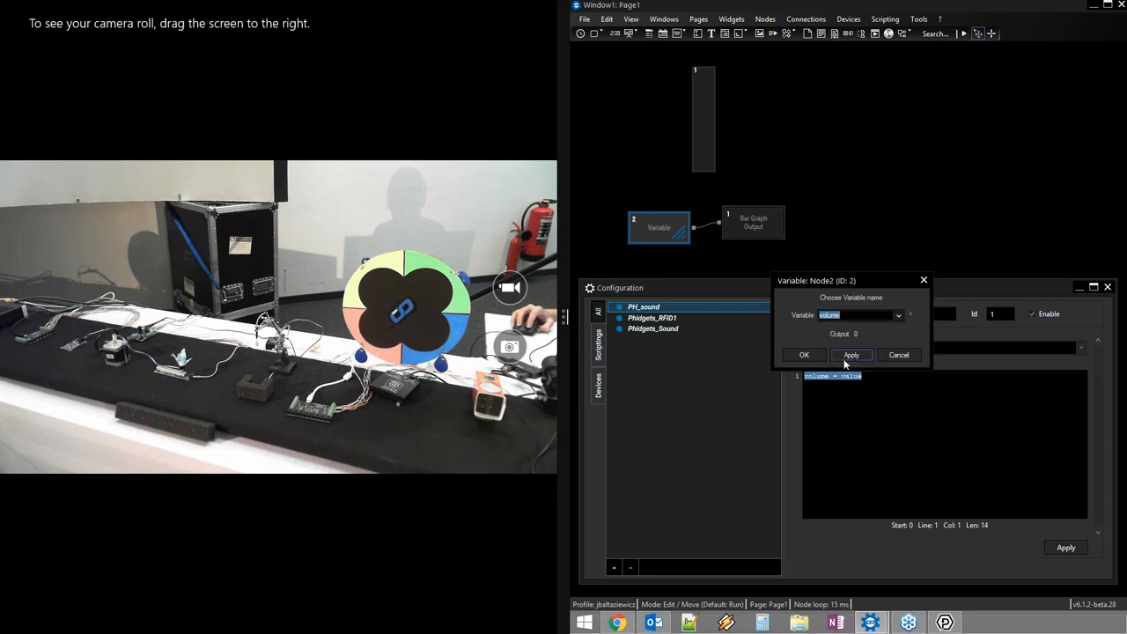
left_click(838, 355)
- Set the Bar Graph Output node's value to 2 Value and align the Variable node level with it
double_click(755, 227)
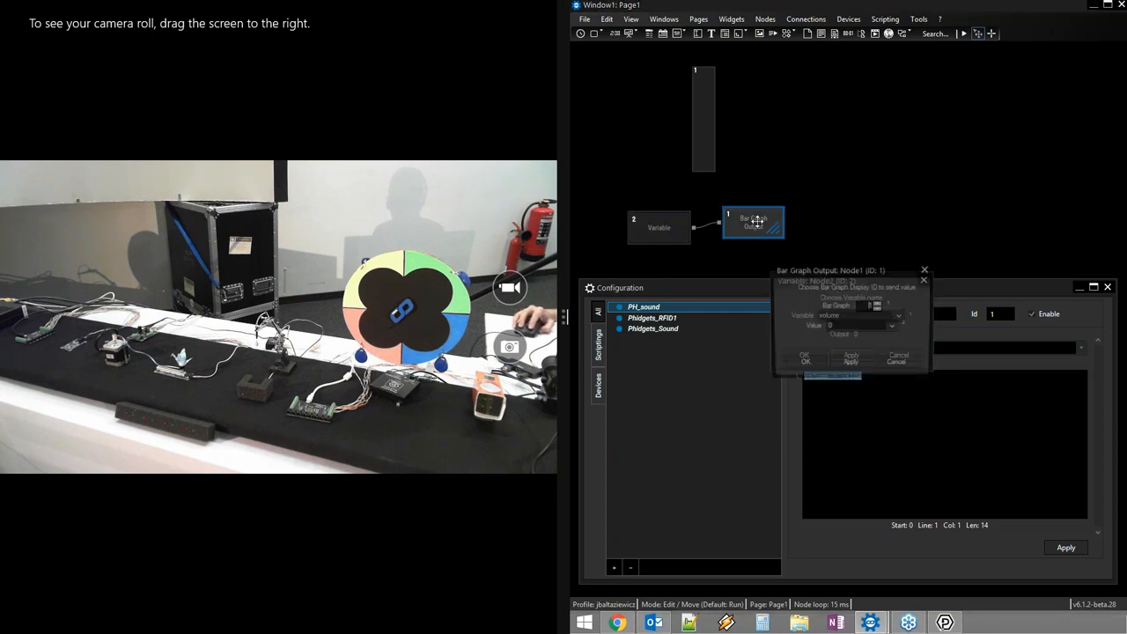
left_click(892, 326)
left_click(844, 337)
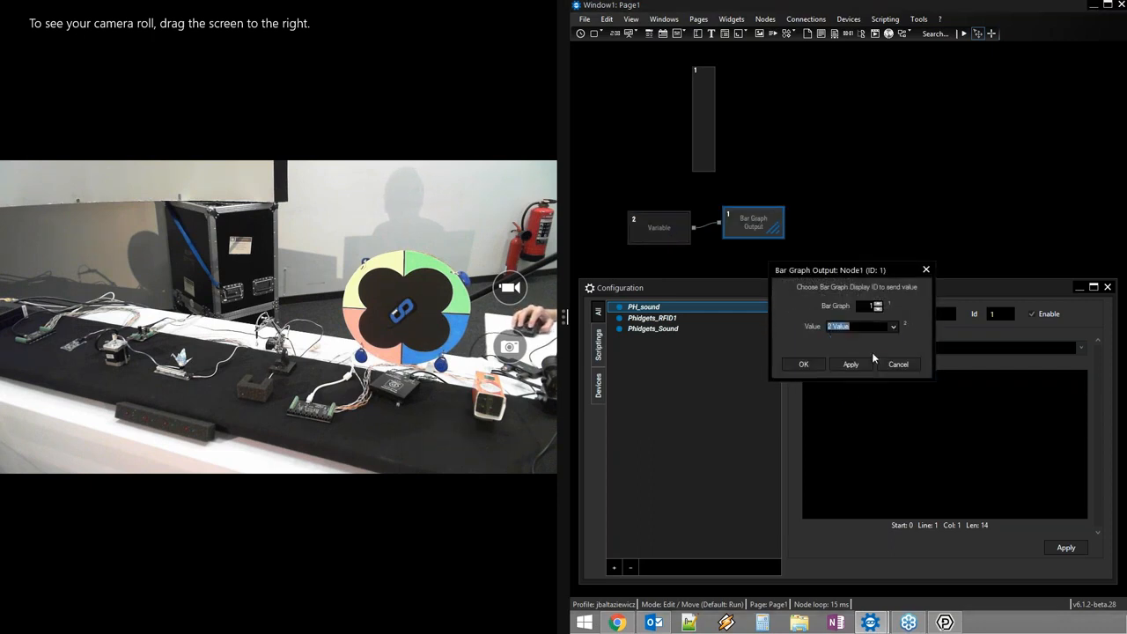
left_click_drag(877, 273, 1020, 152)
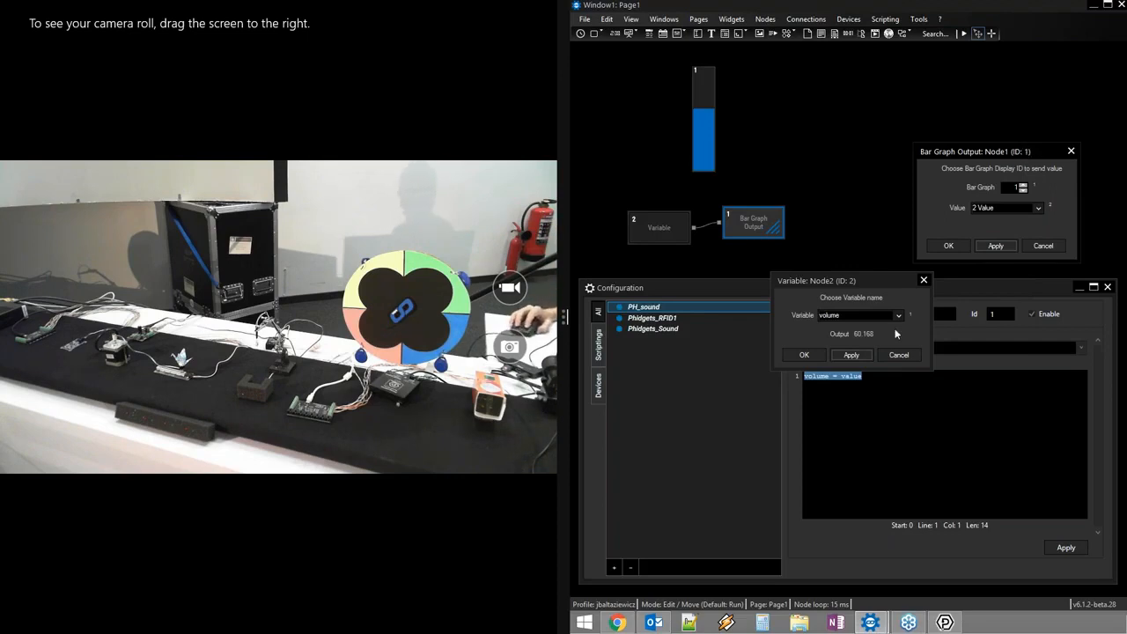
left_click(803, 354)
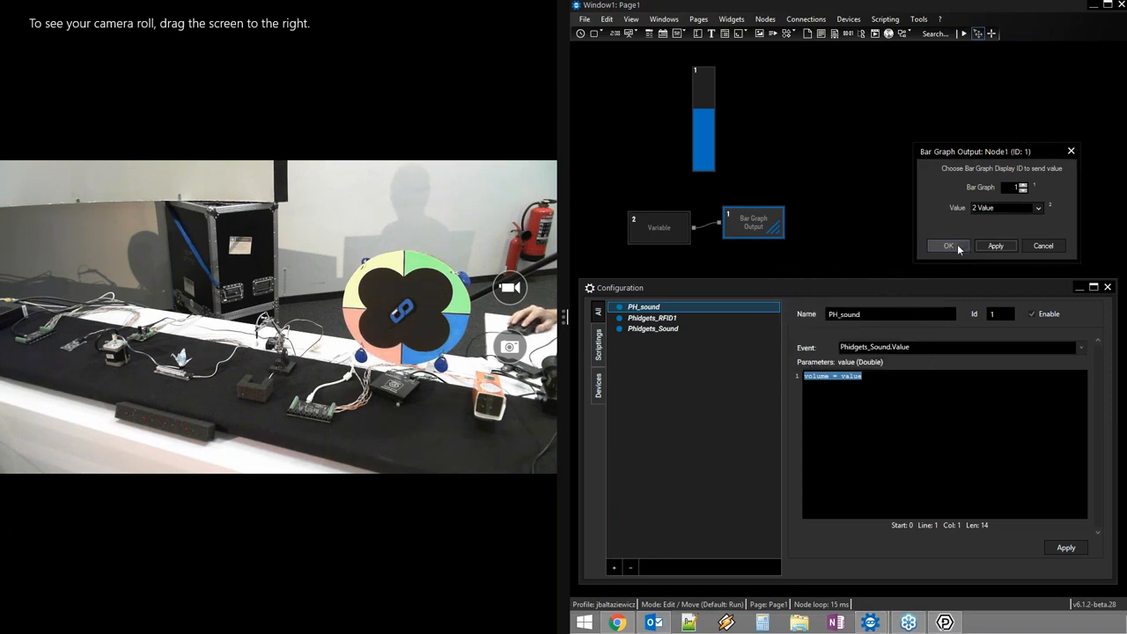
left_click(948, 246)
left_click(676, 225)
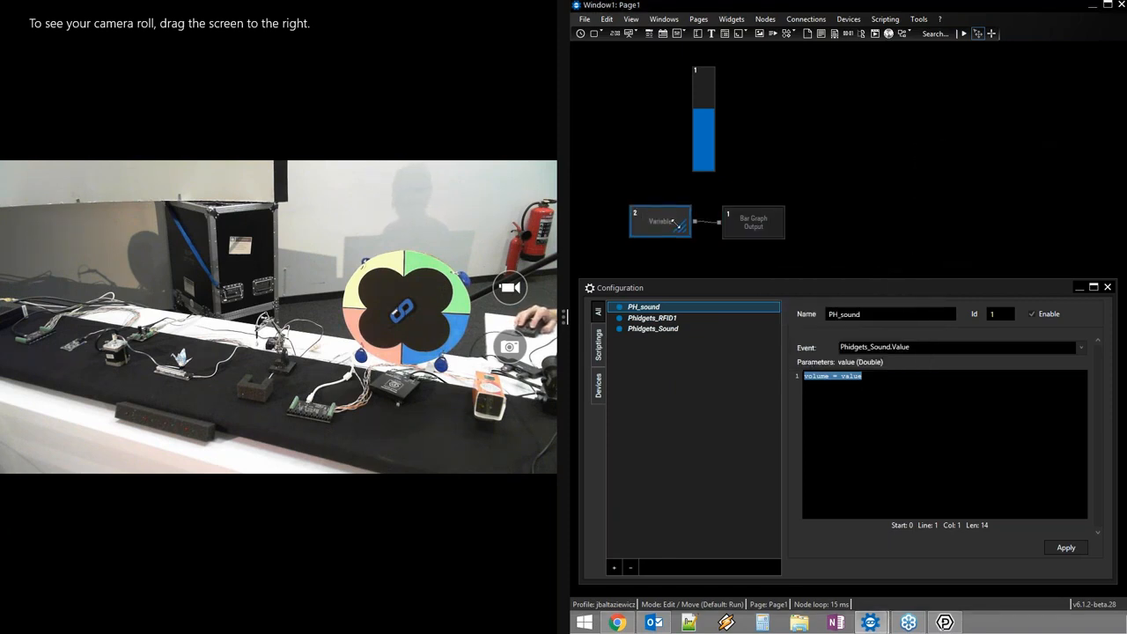
left_click_drag(673, 223, 676, 223)
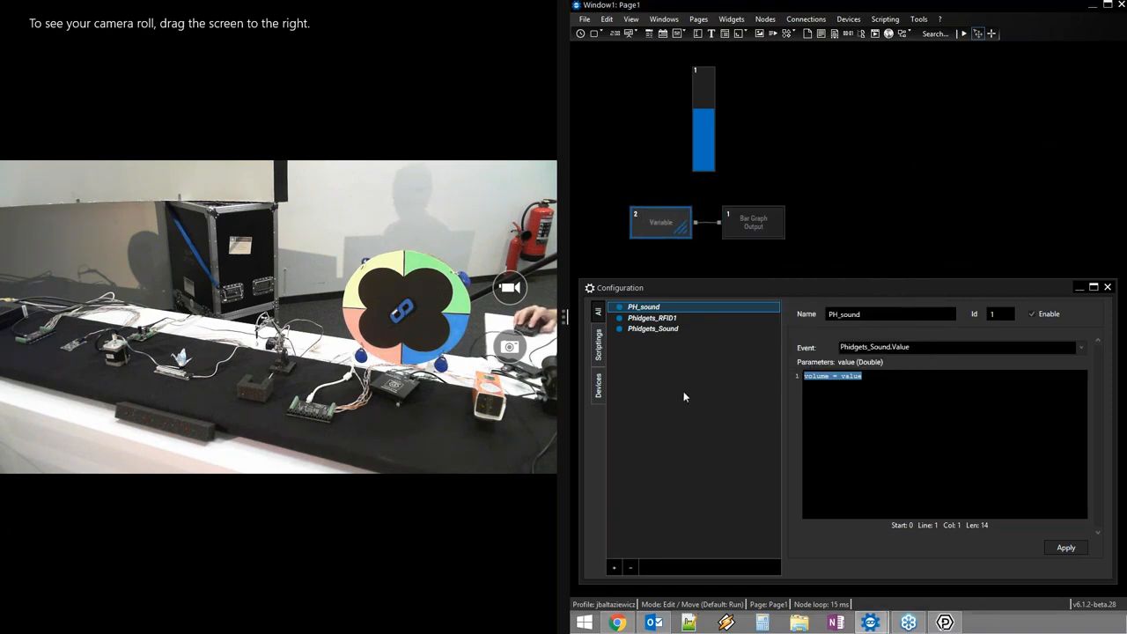
- Add the line "BarGraph1.Value = value" below the existing line in the PH_sound listener script
left_click(665, 329)
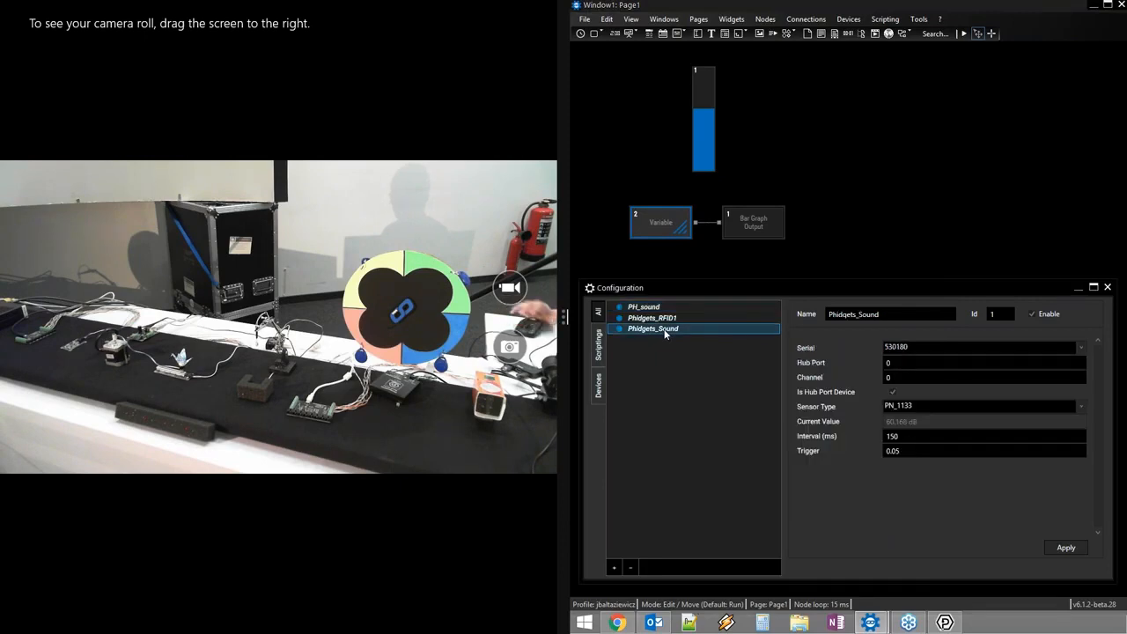
left_click(653, 310)
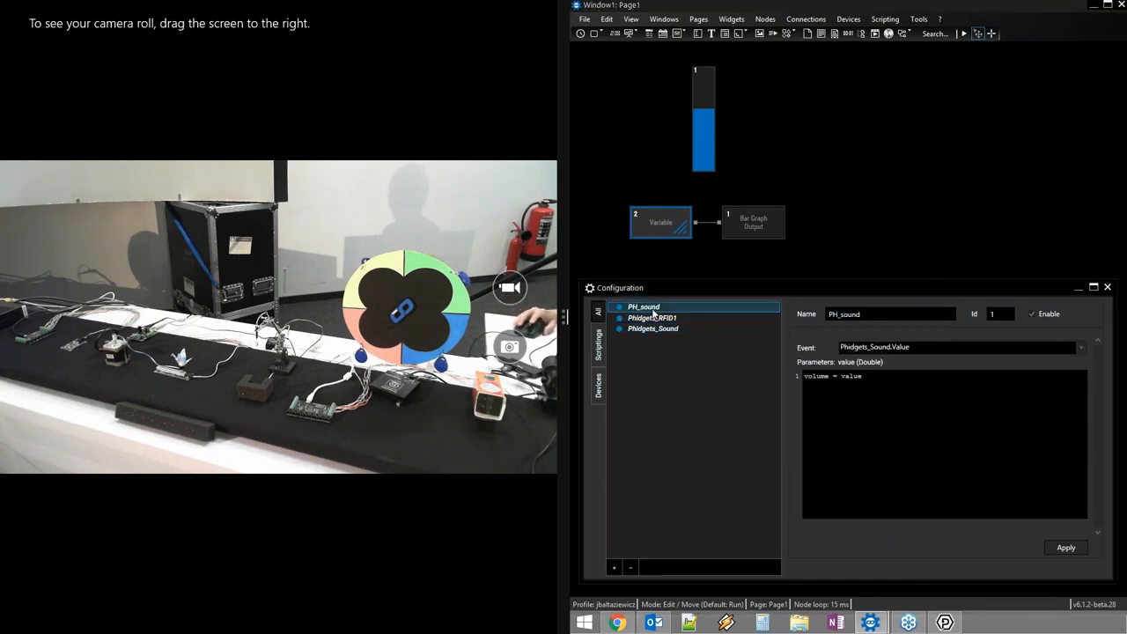
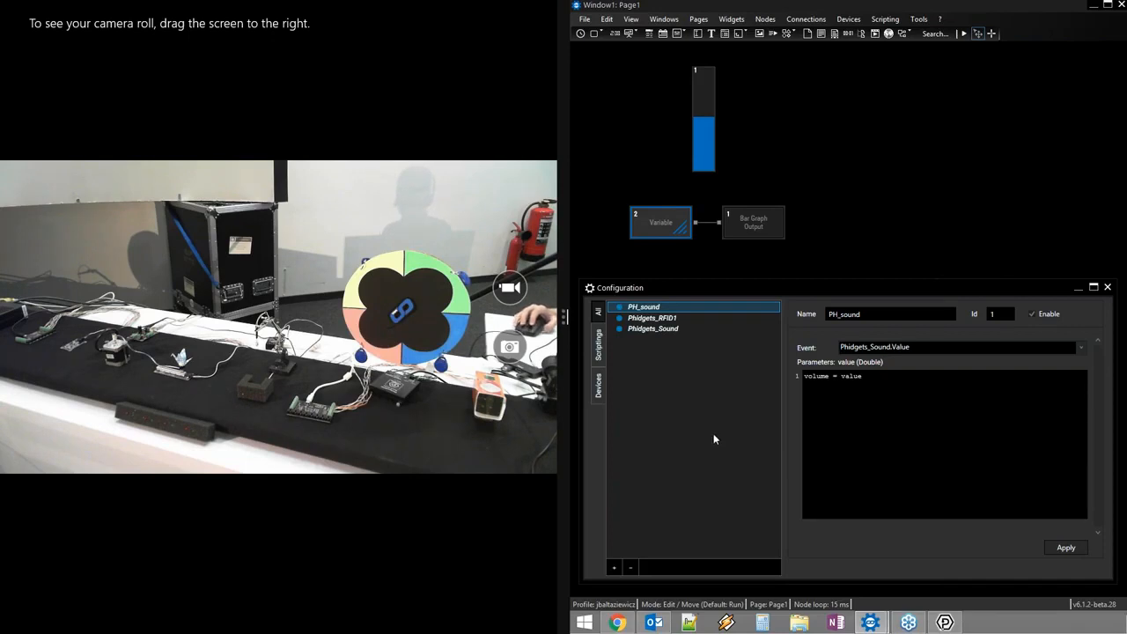
left_click(893, 398)
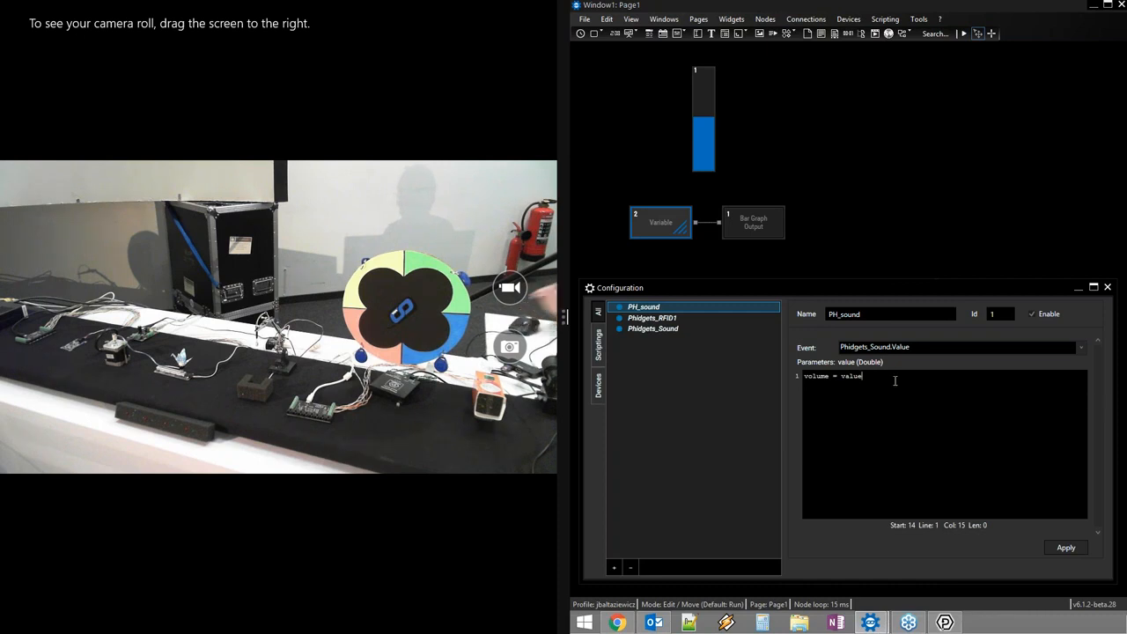
key("Return")
type("b")
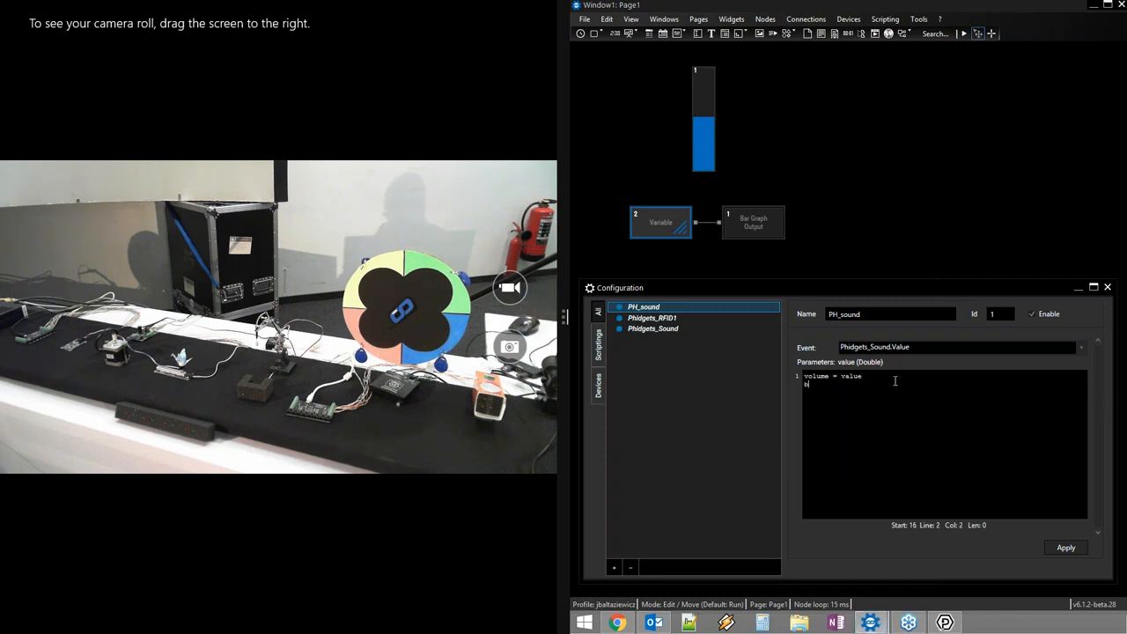
type("arg.")
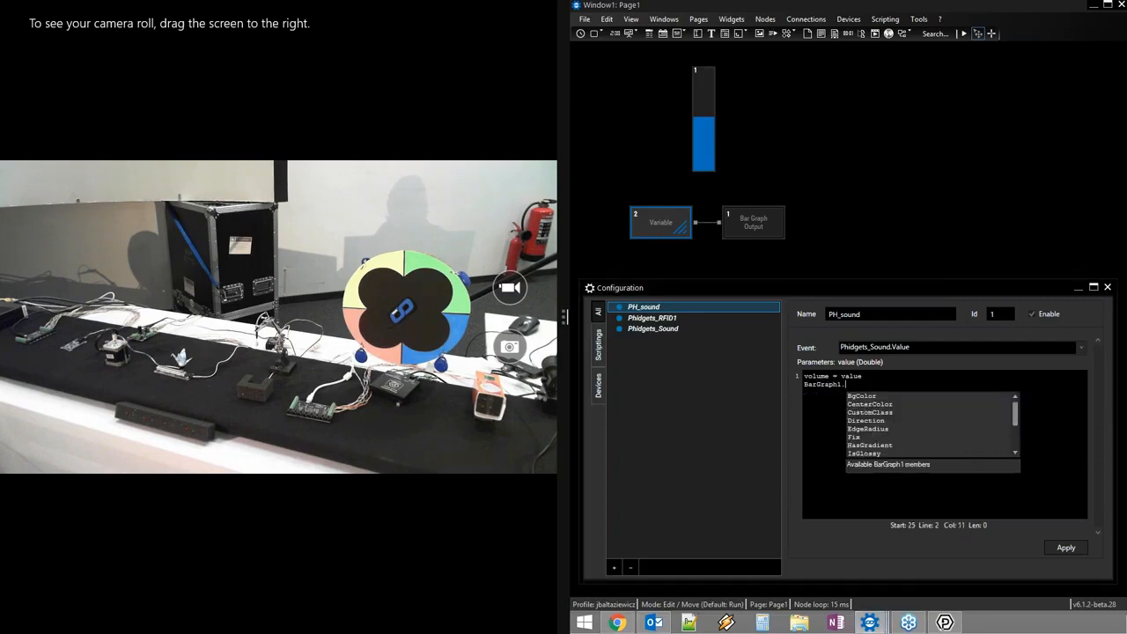
key("Down")
key("Down")
key("Down")
key("Down")
key("Down")
key("Down")
key("Down")
key("Down")
key("Down")
key("Down")
key("Down")
key("Down")
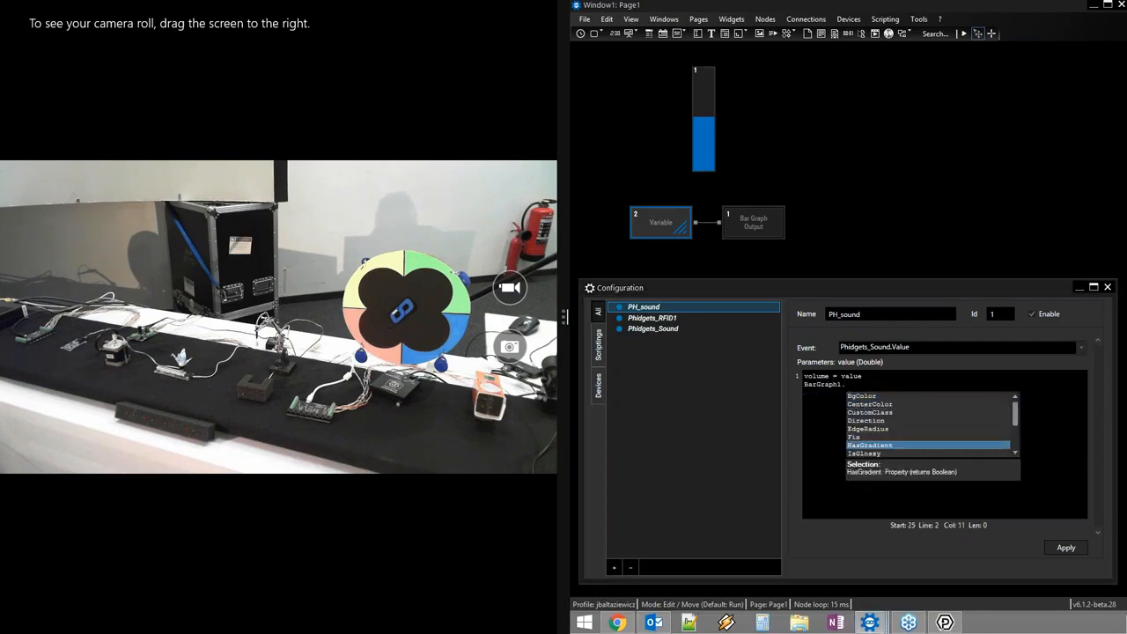
key("Down")
key("Down")
key("Down")
key("Up")
key("Return")
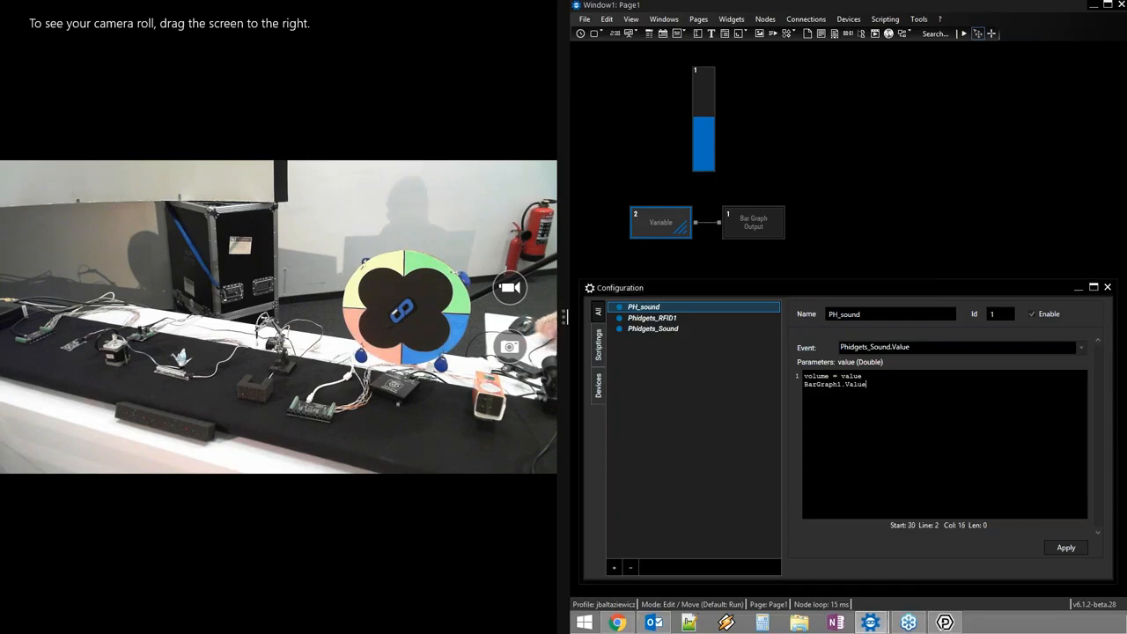
type("= va")
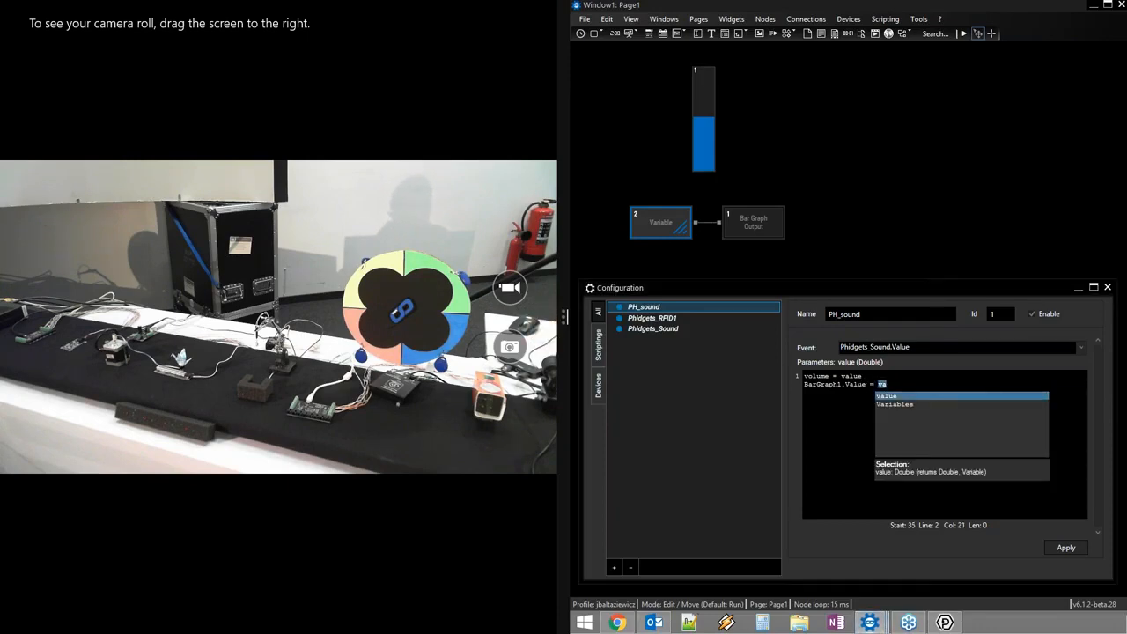
key("Return")
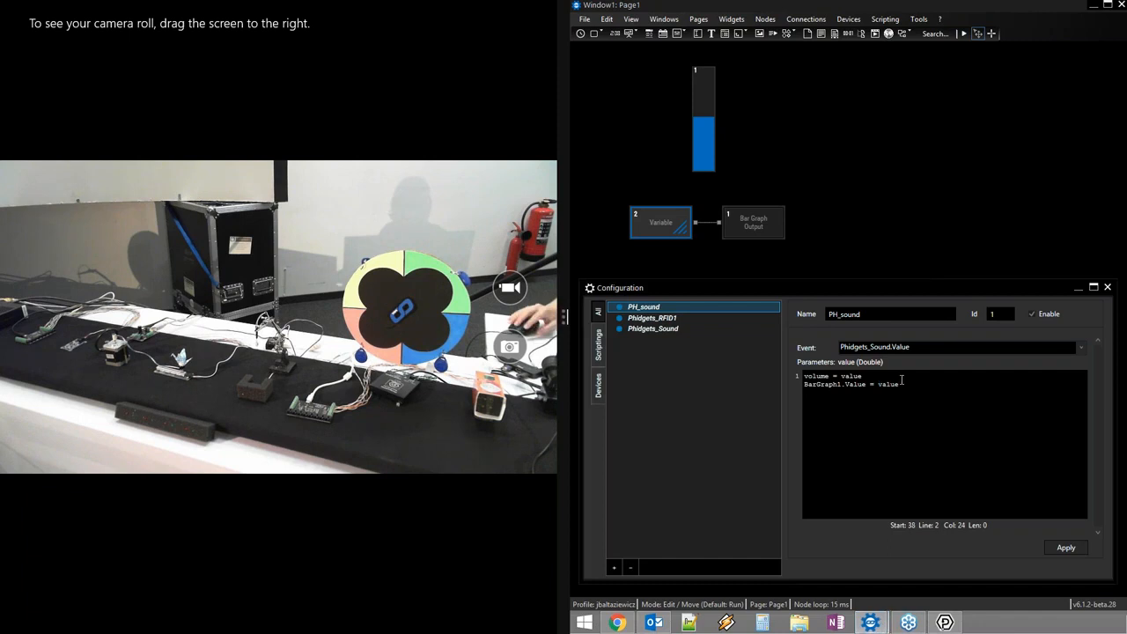
- Remove the "volume = value" line from the PH_sound script and delete the connection between the Variable and Bar Graph Output nodes
key("Up")
key("shift+Home")
key("Delete")
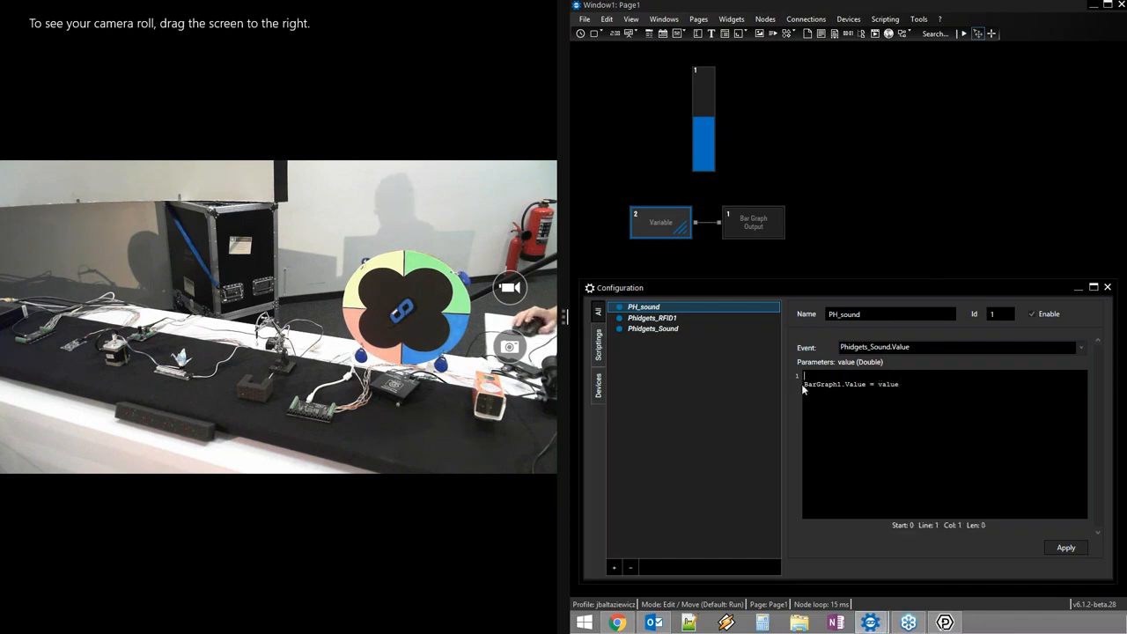
left_click(707, 222)
key("Delete")
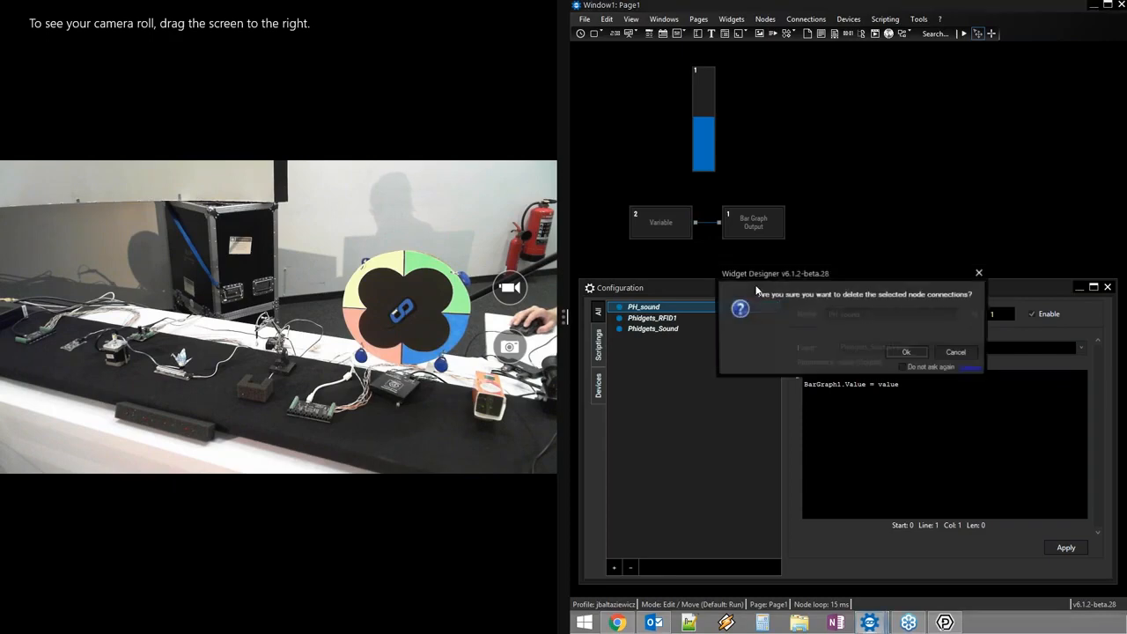
left_click(931, 359)
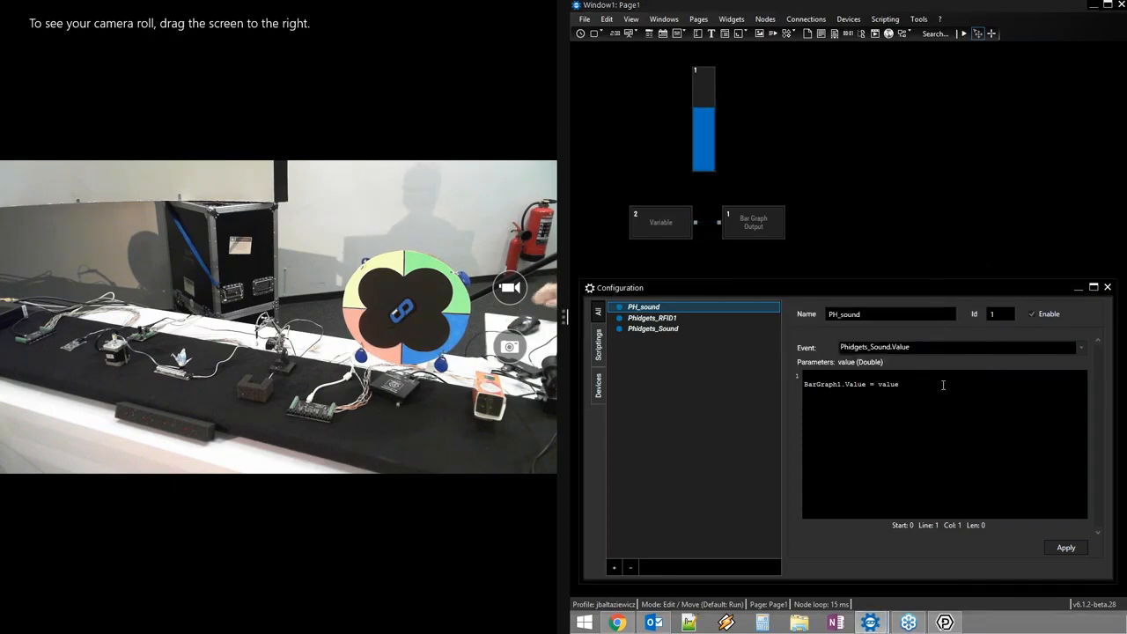
key("Delete")
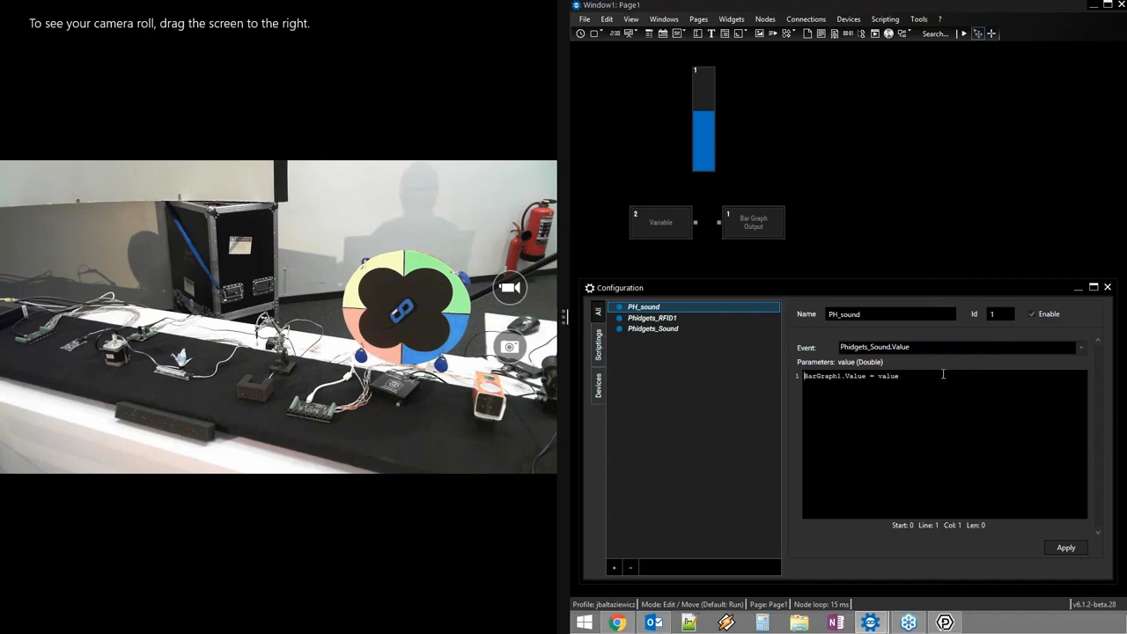
left_click(984, 499)
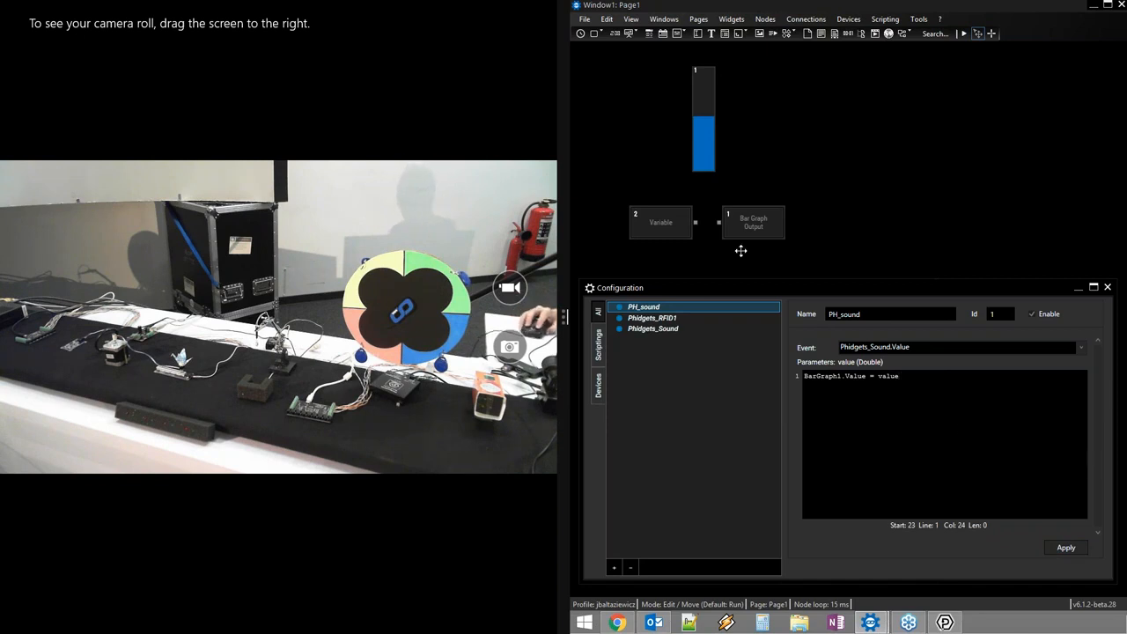
- Delete both the Variable node and the Bar Graph Output node from the page
left_click_drag(815, 254, 630, 188)
key("Delete")
key("Return")
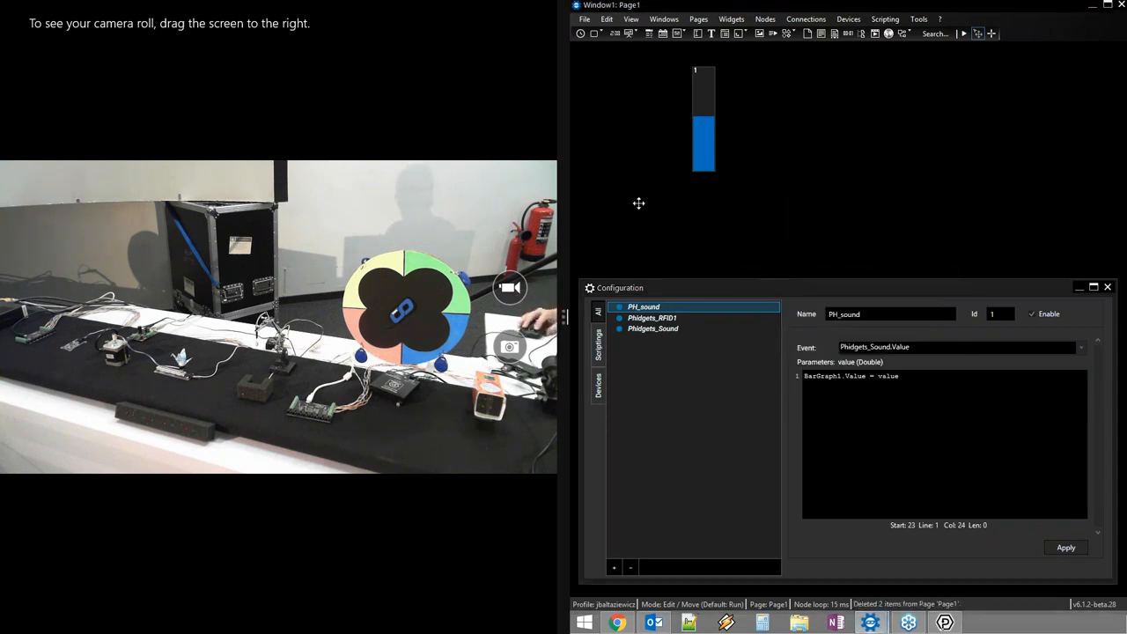
left_click(893, 397)
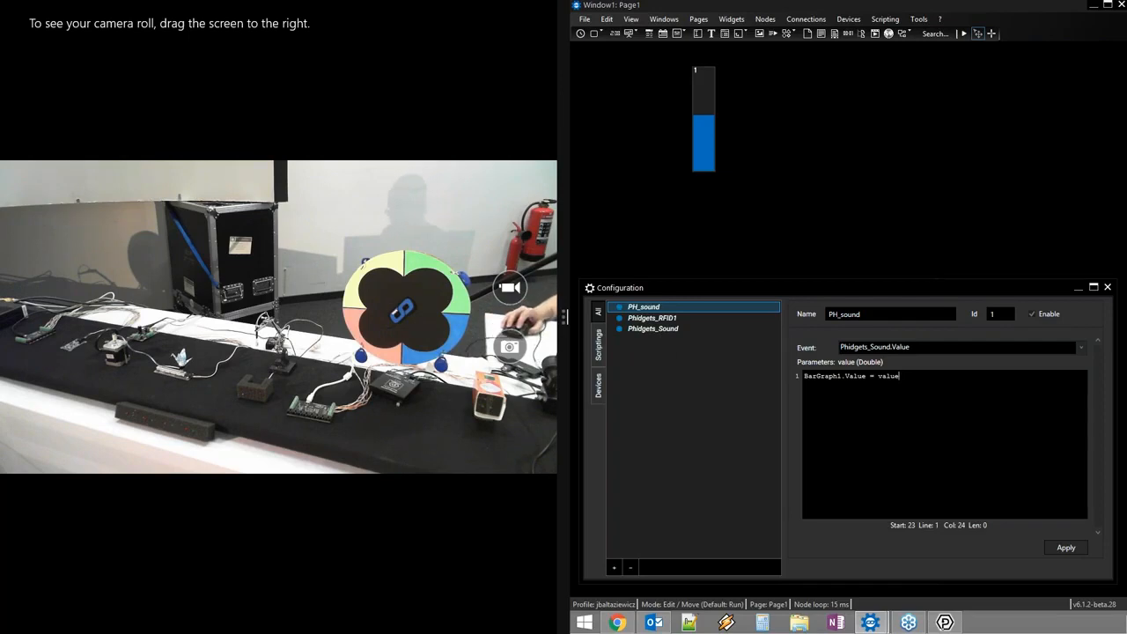
- Switch to the Phidget Control Panel and examine the remote server MANAGER05 and its first interface kit
left_click(944, 622)
left_click_drag(1125, 157, 863, 18)
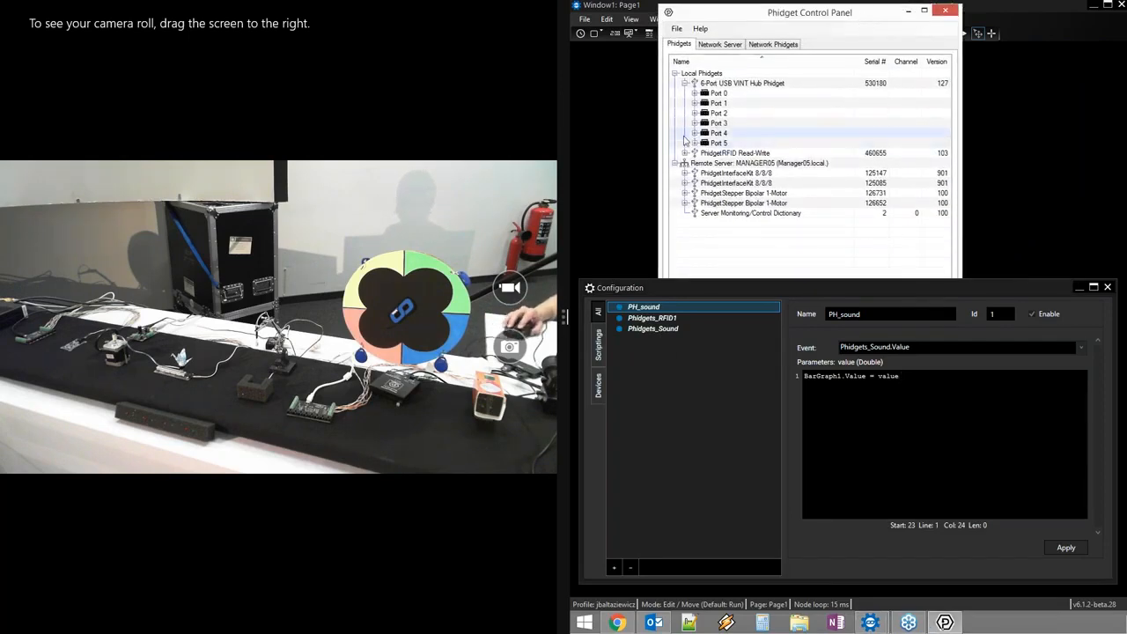
left_click(704, 166)
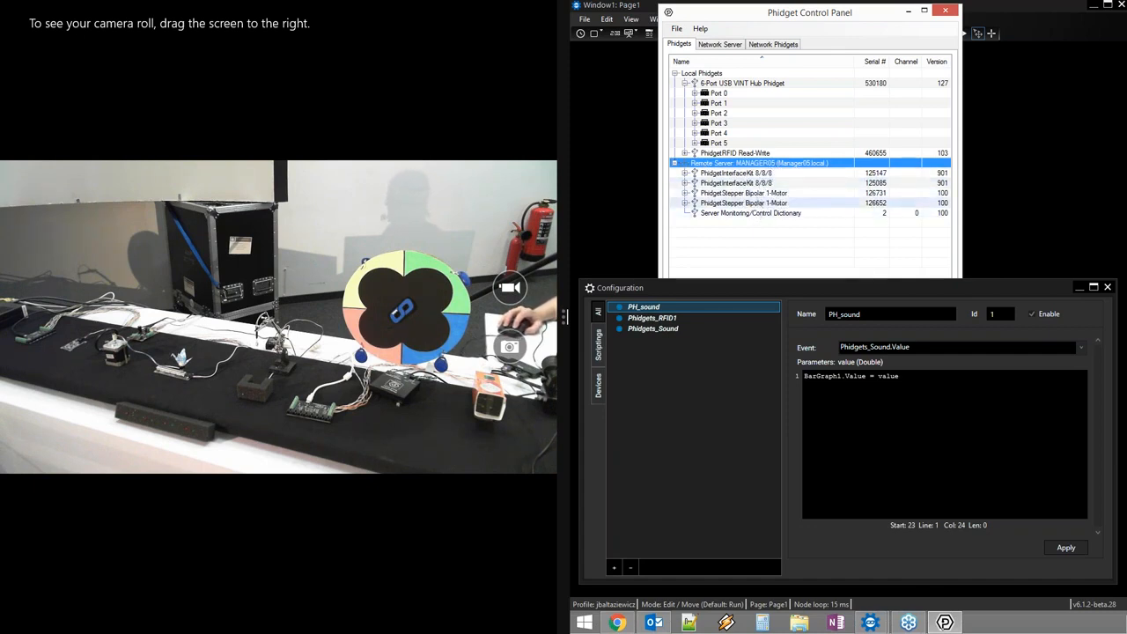
left_click(747, 174)
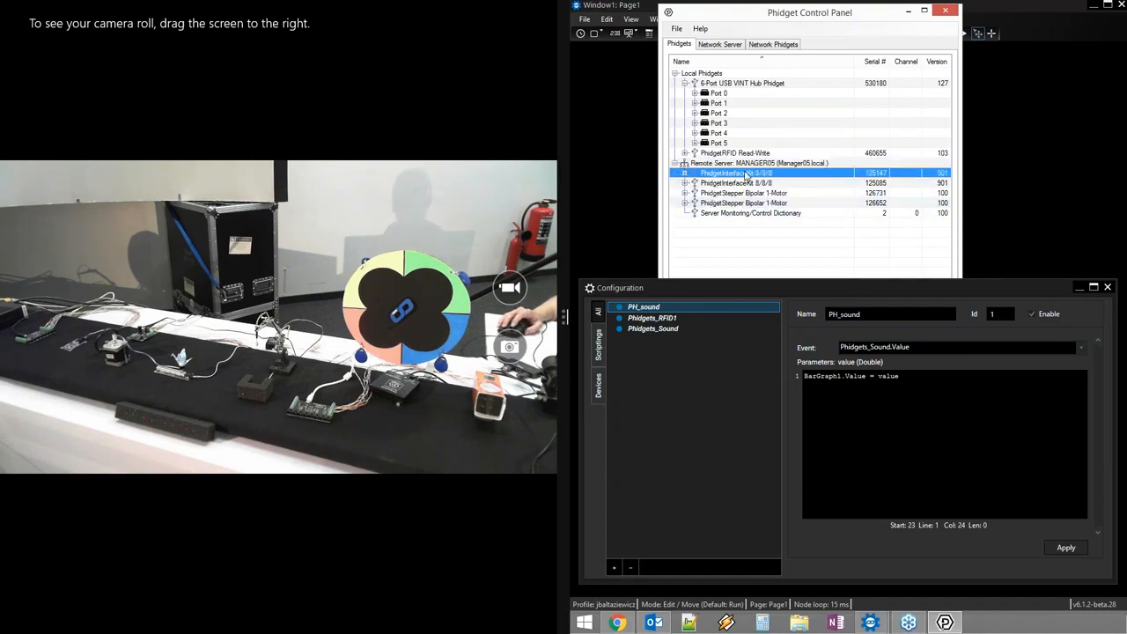
- Add a Phidgets Interface Kit_8_8_8 device in the Widget Designer configuration
left_click(727, 375)
left_click(614, 566)
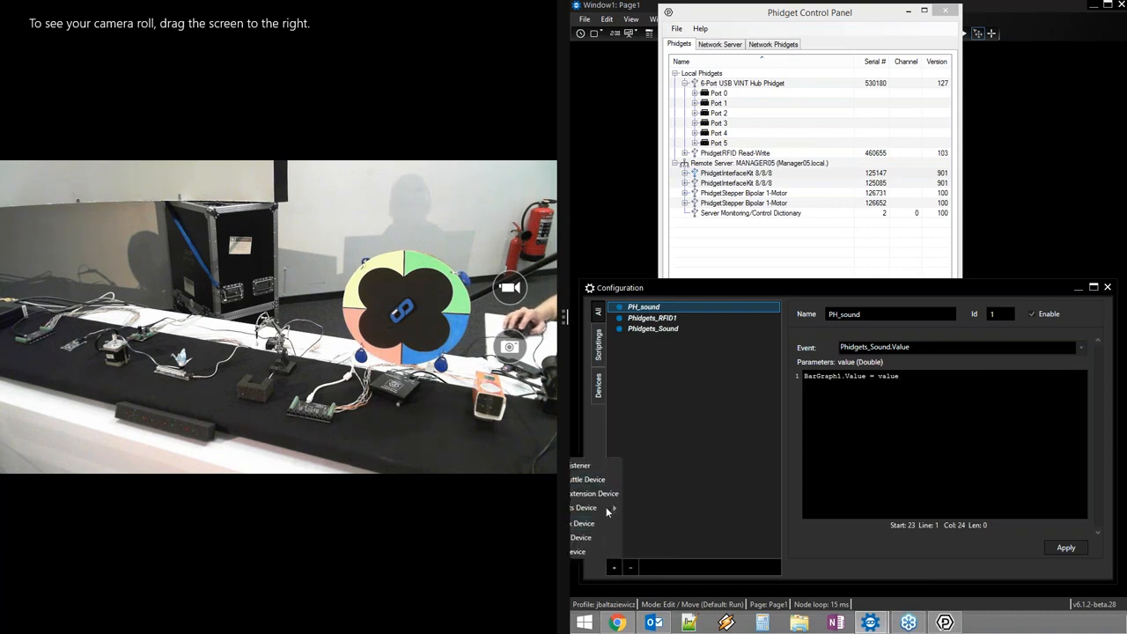
left_click(909, 286)
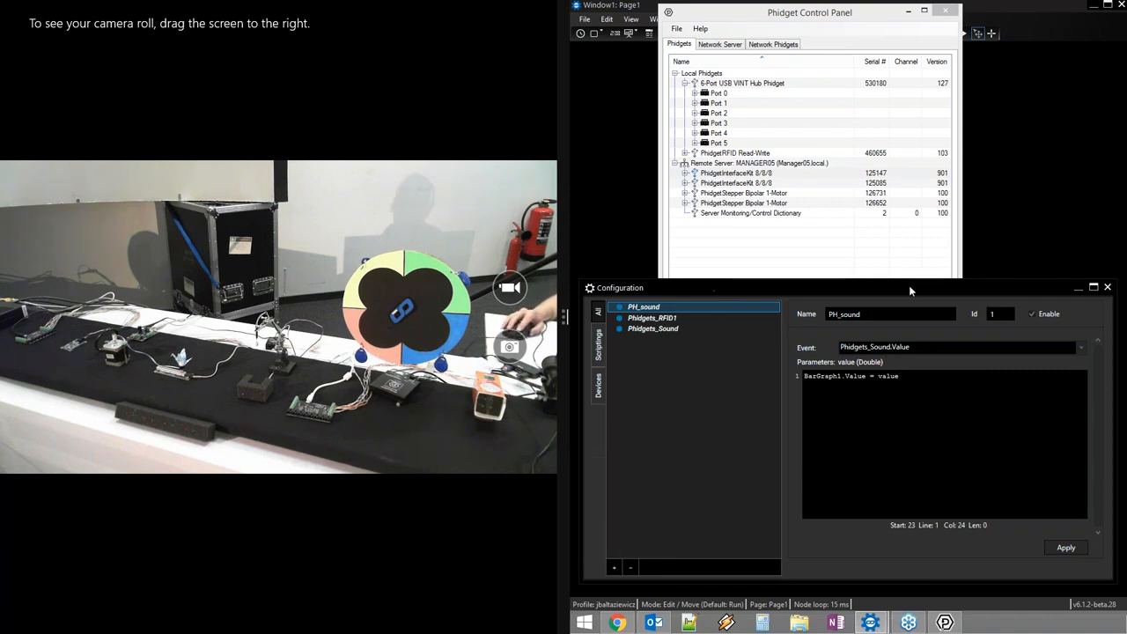
left_click_drag(850, 284, 996, 281)
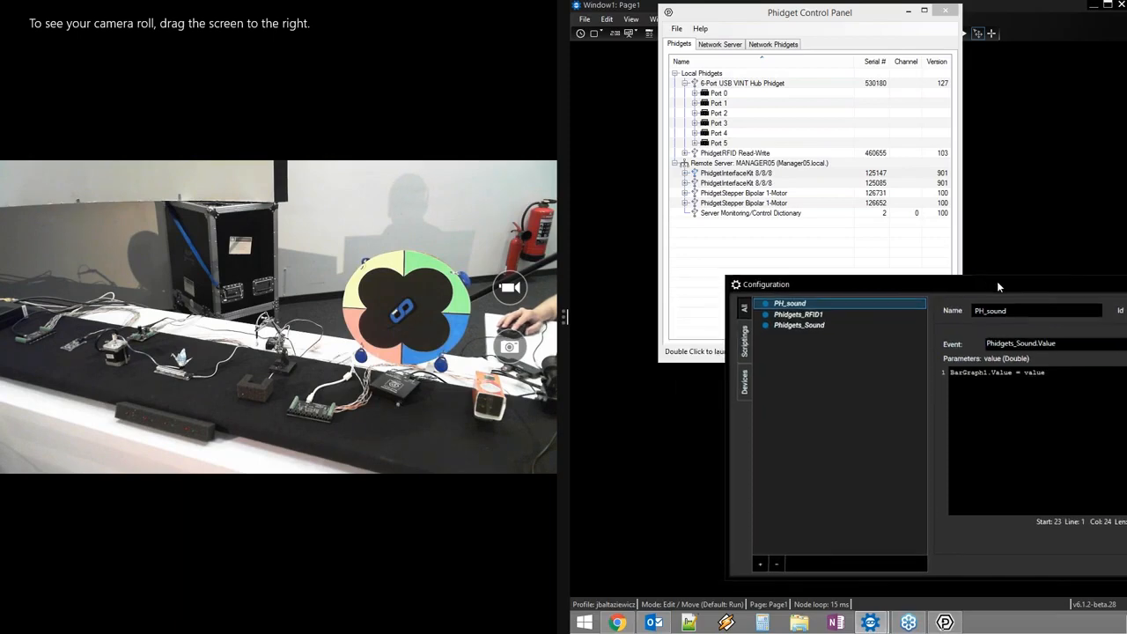
left_click(760, 565)
mouse_move(744, 505)
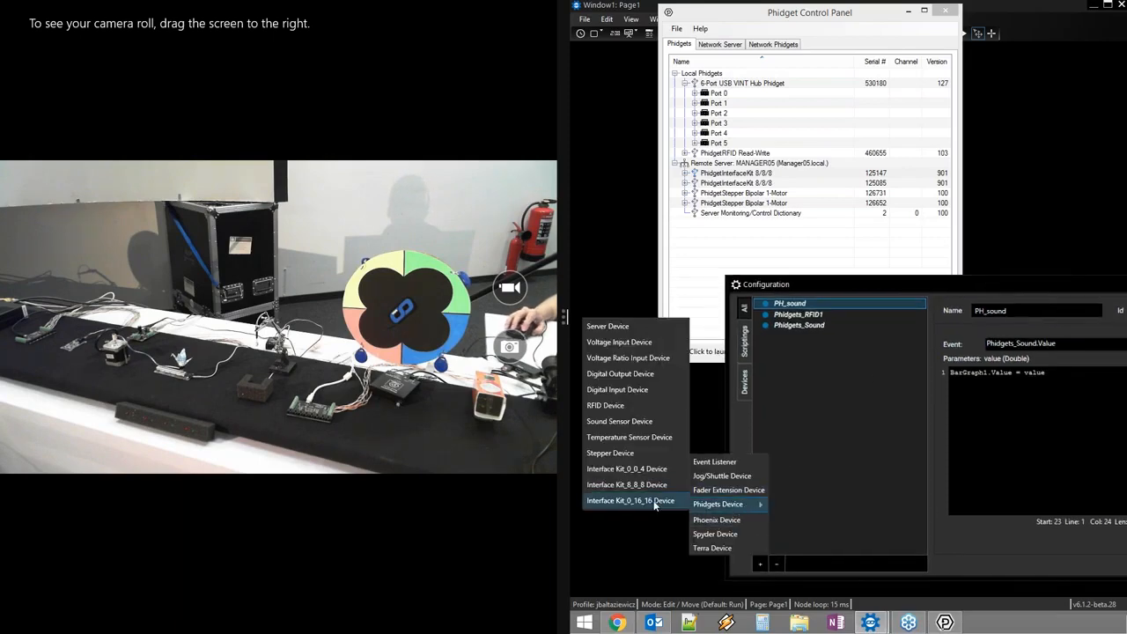
left_click(645, 490)
left_click_drag(947, 282, 805, 294)
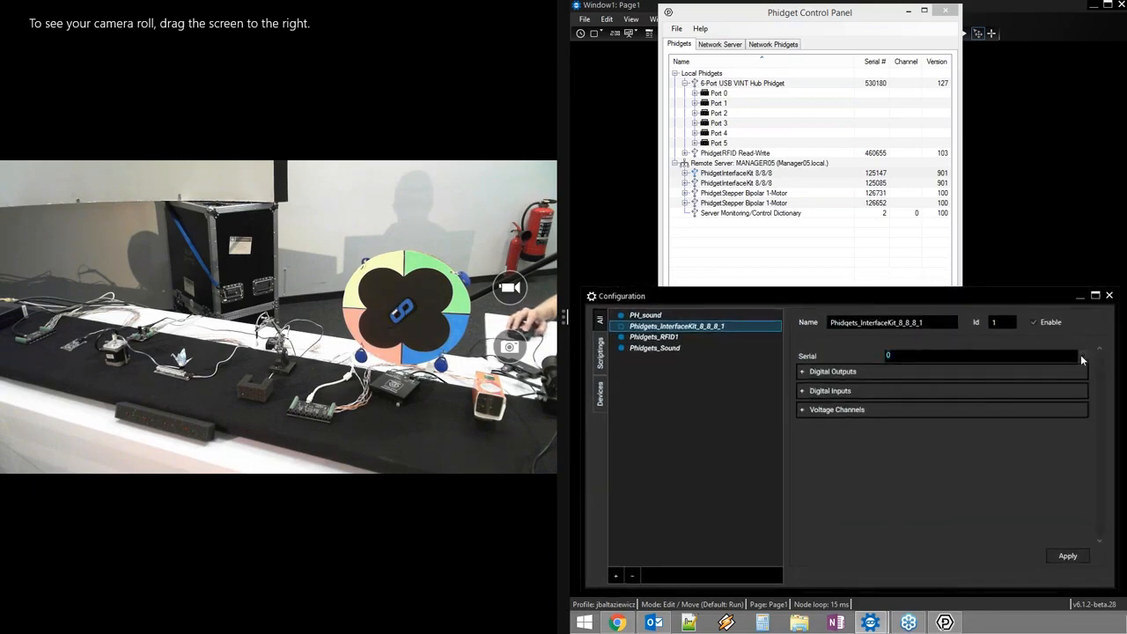
- Check the serial choices of the new interface kit device and the MANAGER05 server entry in the Phidget Control Panel
left_click(1081, 357)
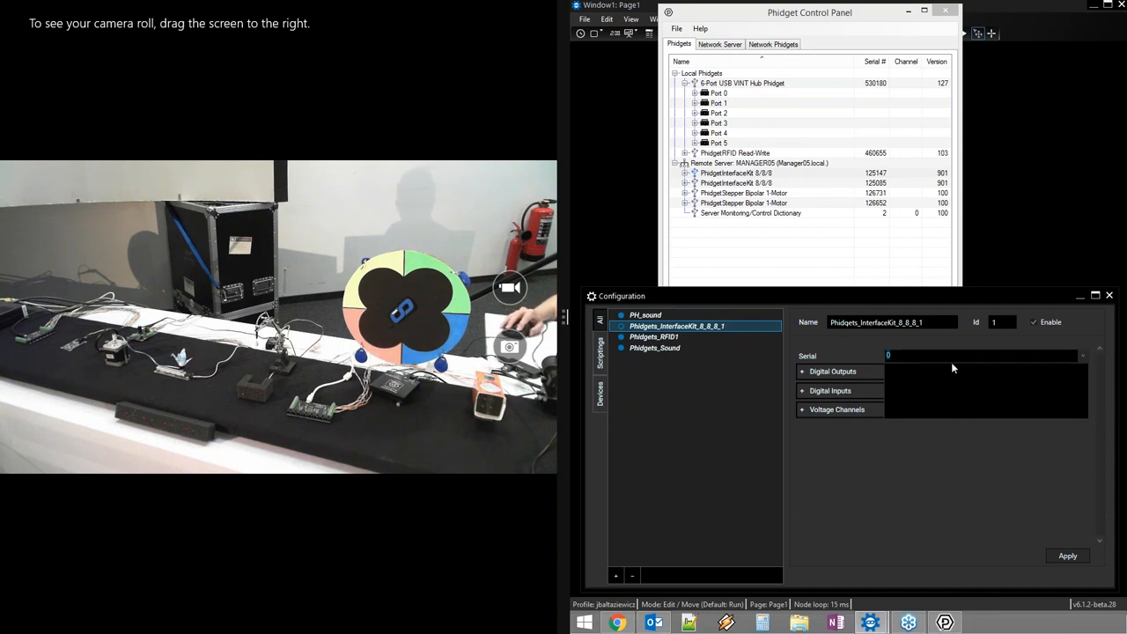
left_click(942, 493)
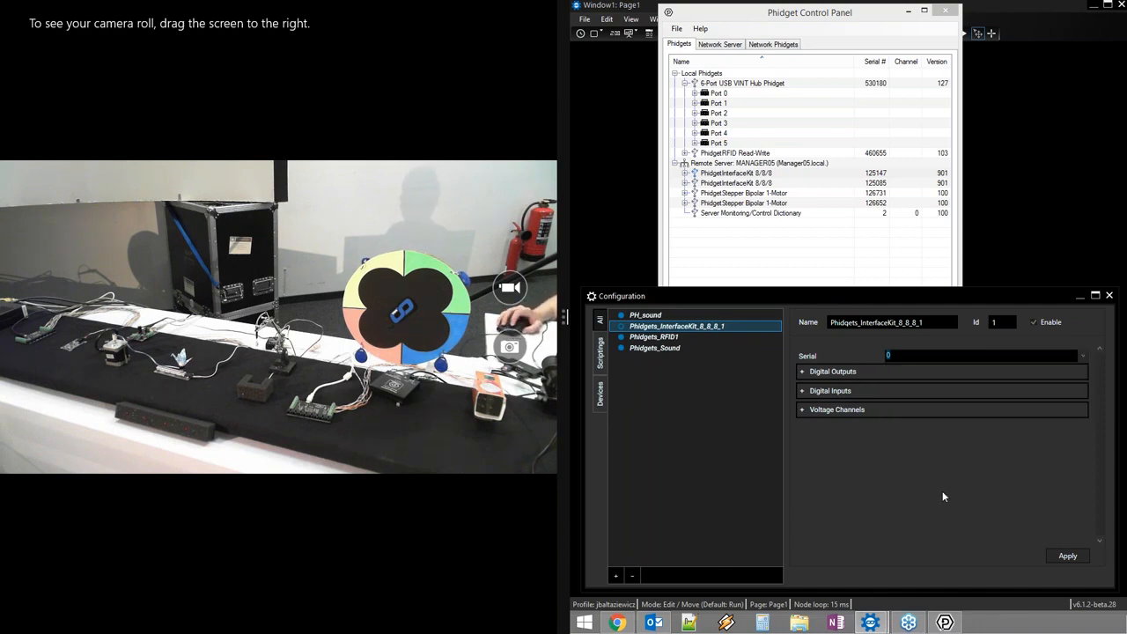
left_click(725, 164)
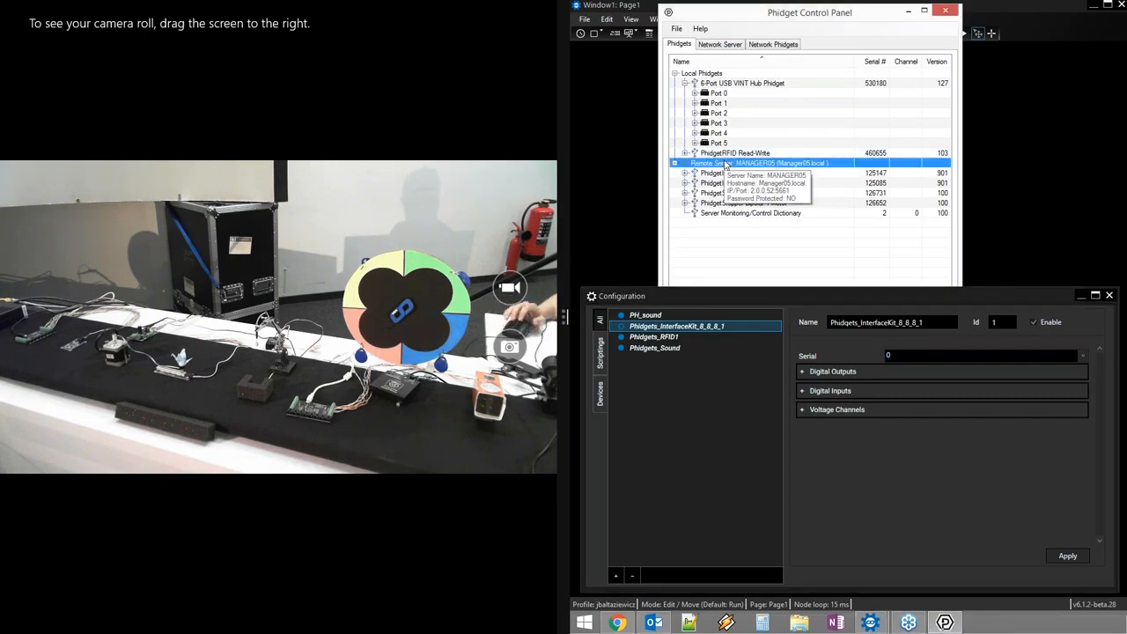
left_click(677, 393)
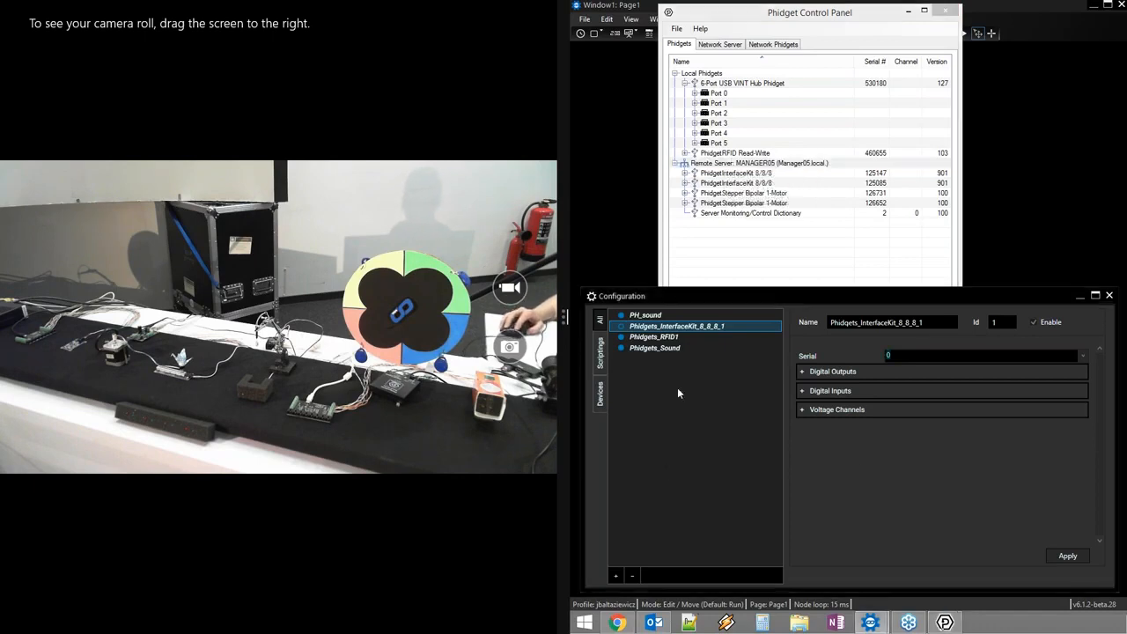
- Add a Phidgets Server device to the configuration and bring its settings fully into view
left_click(616, 576)
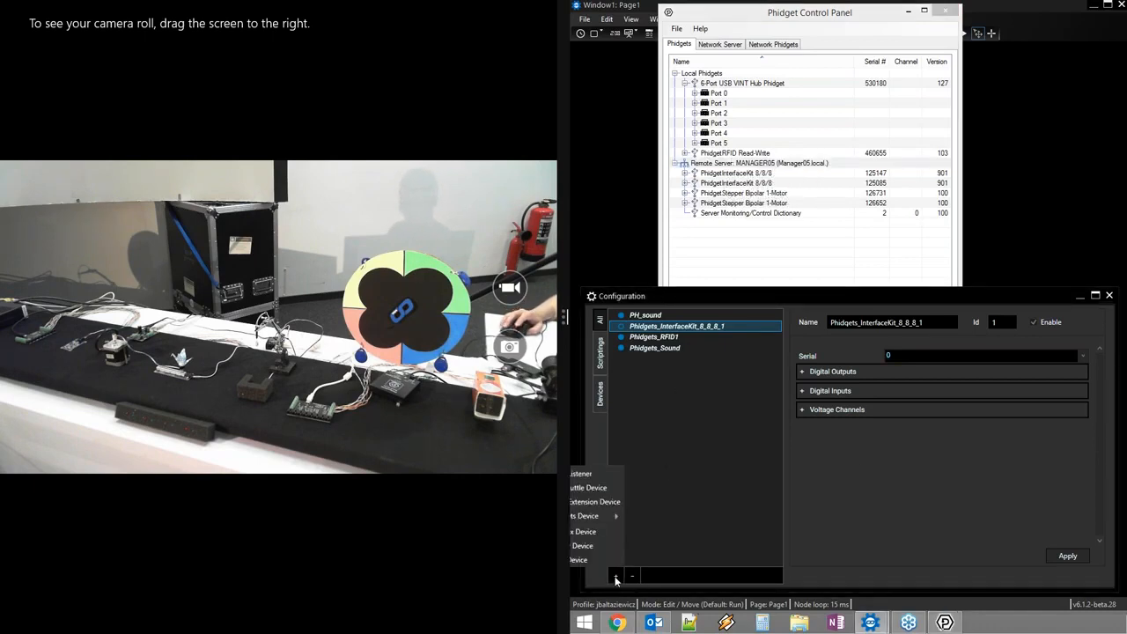
left_click(653, 297)
left_click_drag(749, 299, 882, 297)
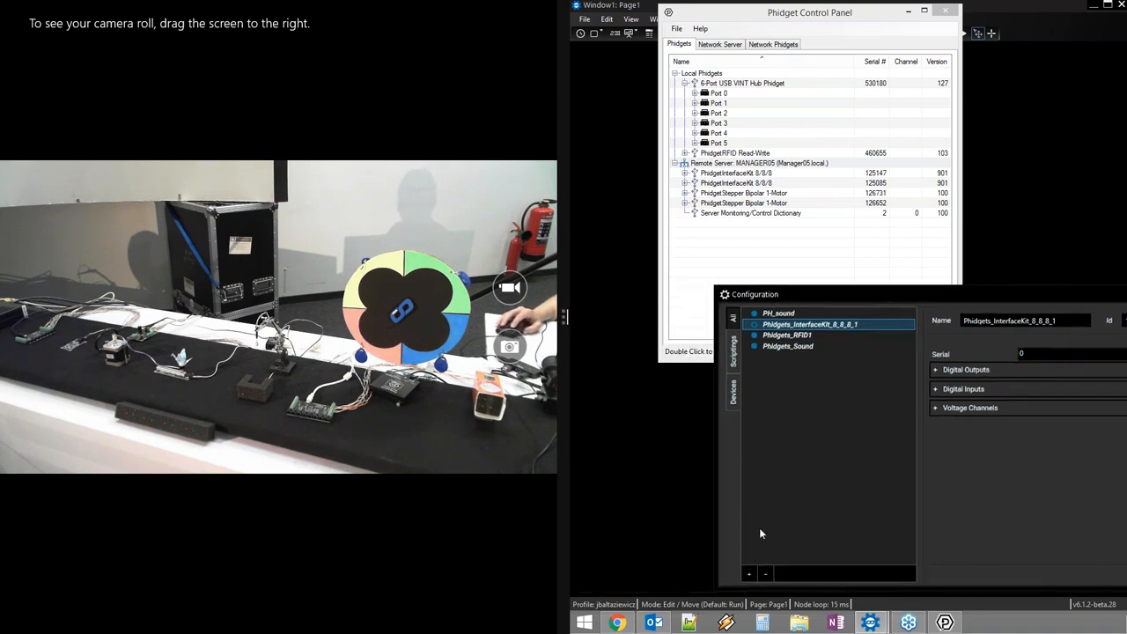
left_click(751, 575)
mouse_move(731, 517)
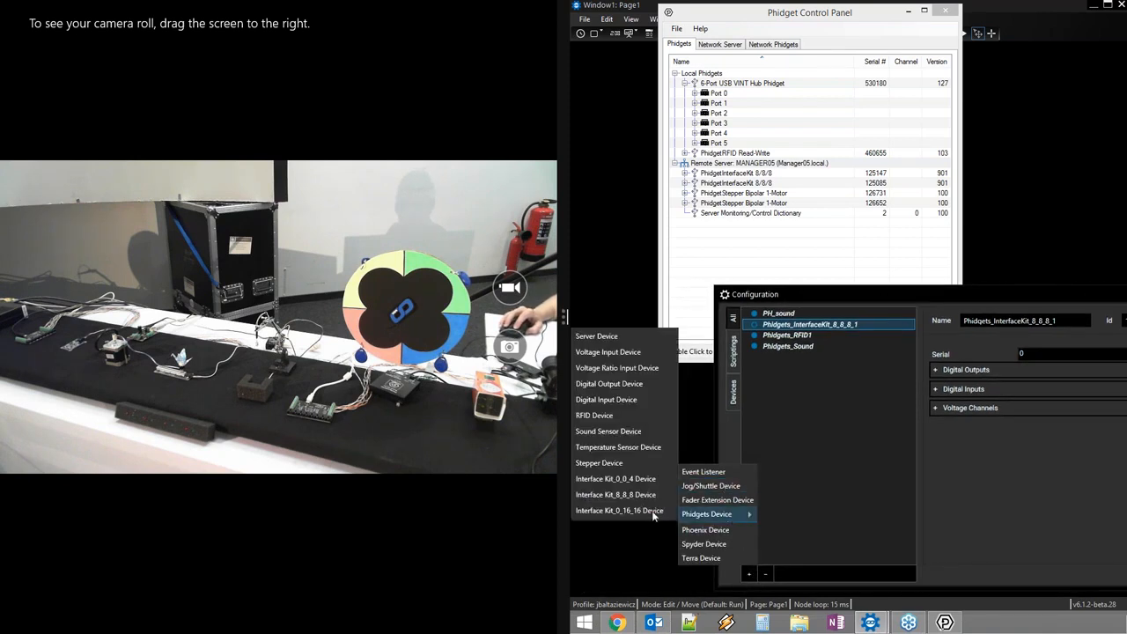
left_click(611, 336)
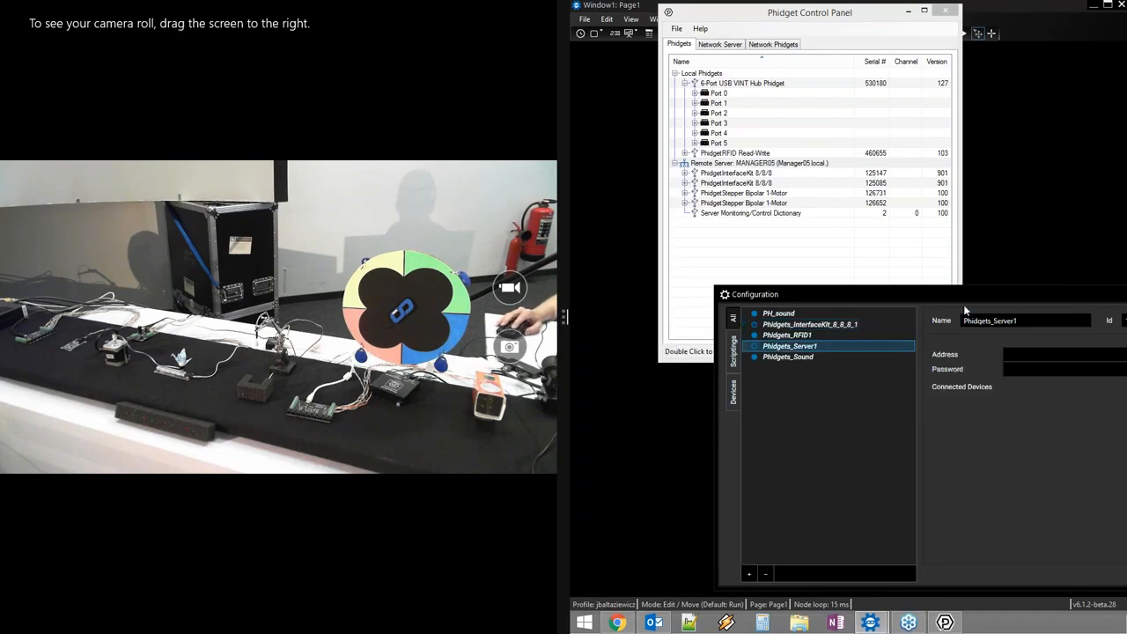
left_click_drag(952, 292, 808, 288)
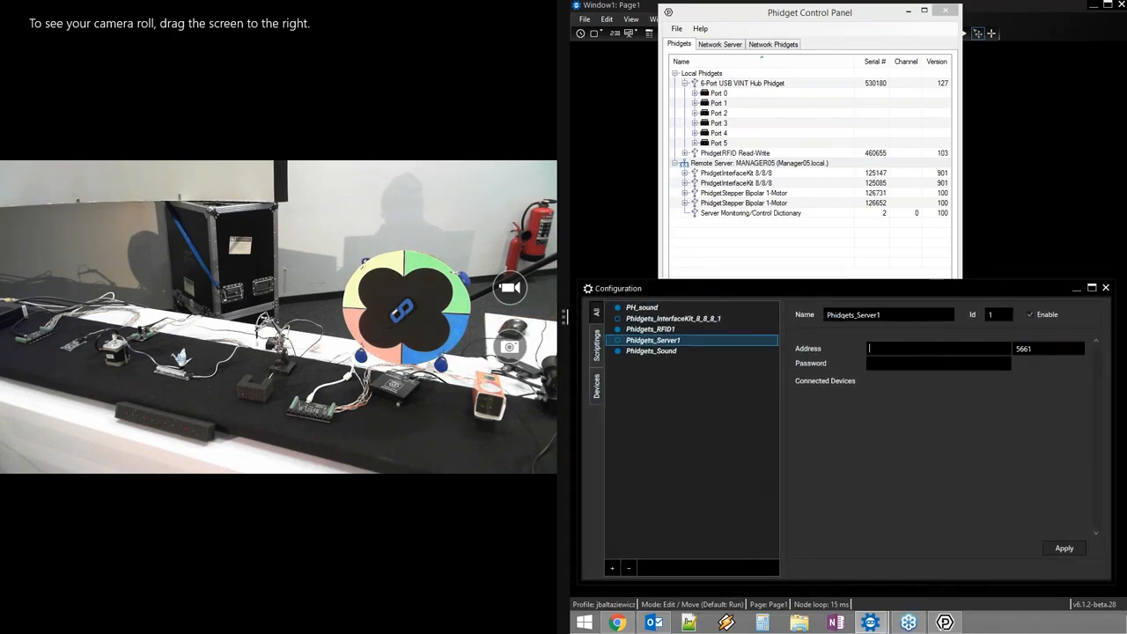
- Set the Phidgets server's address to 2.0.0.52 and apply the connection settings
type(".52")
double_click(1033, 348)
left_click(1045, 350)
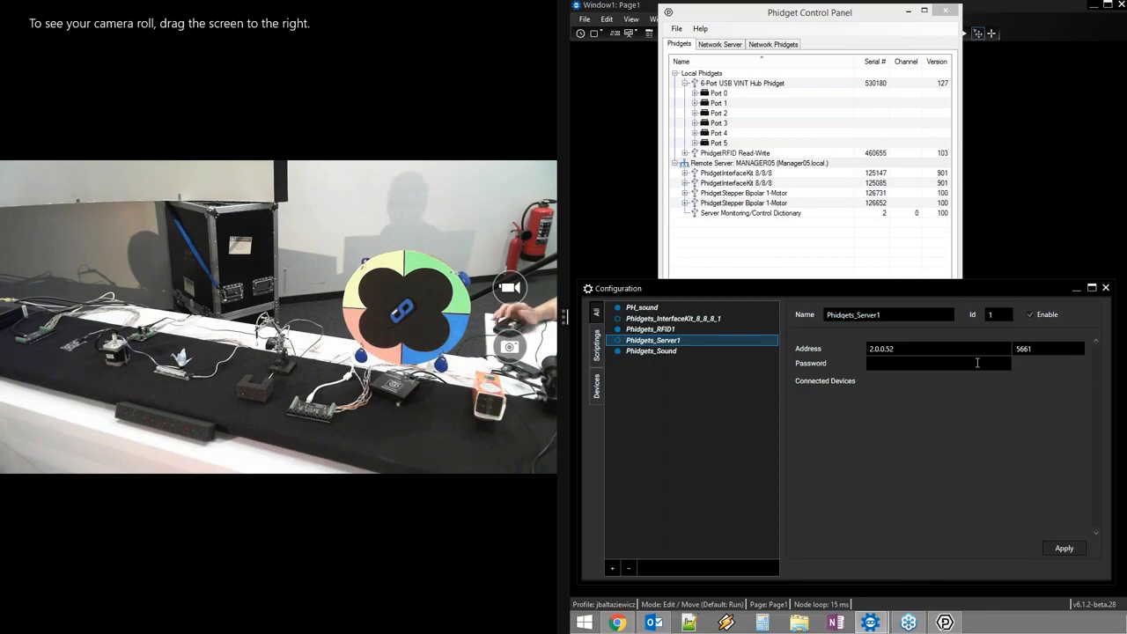
left_click(1061, 547)
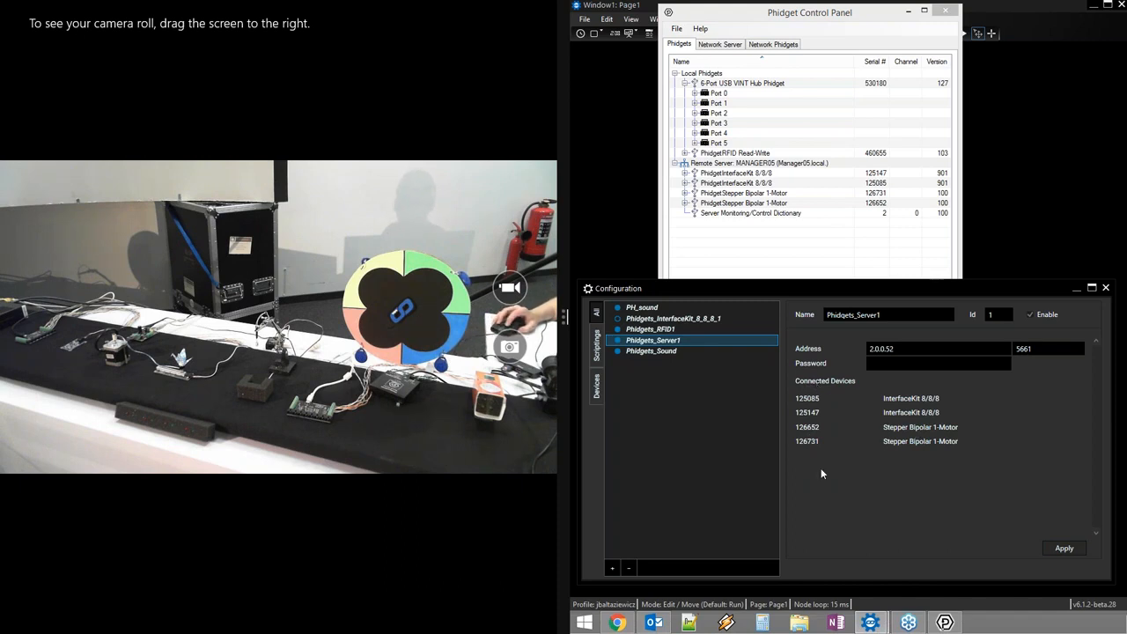
- Assign serial 125085 to the Phidgets_InterfaceKit_8_8_8_1 device and display its digital outputs
left_click(658, 319)
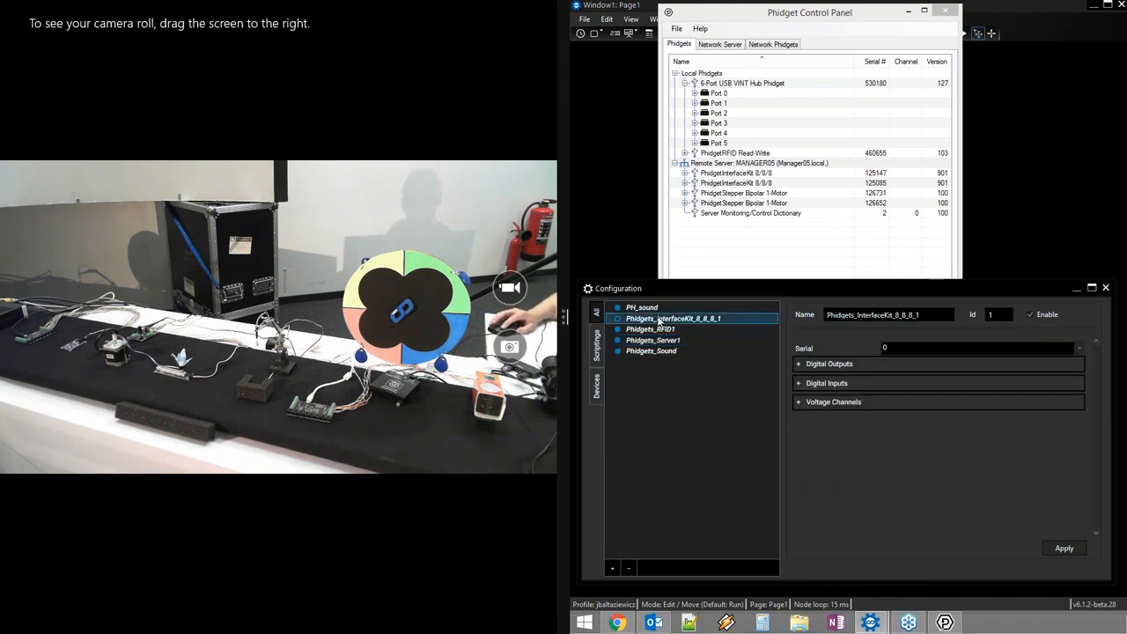
left_click(1082, 353)
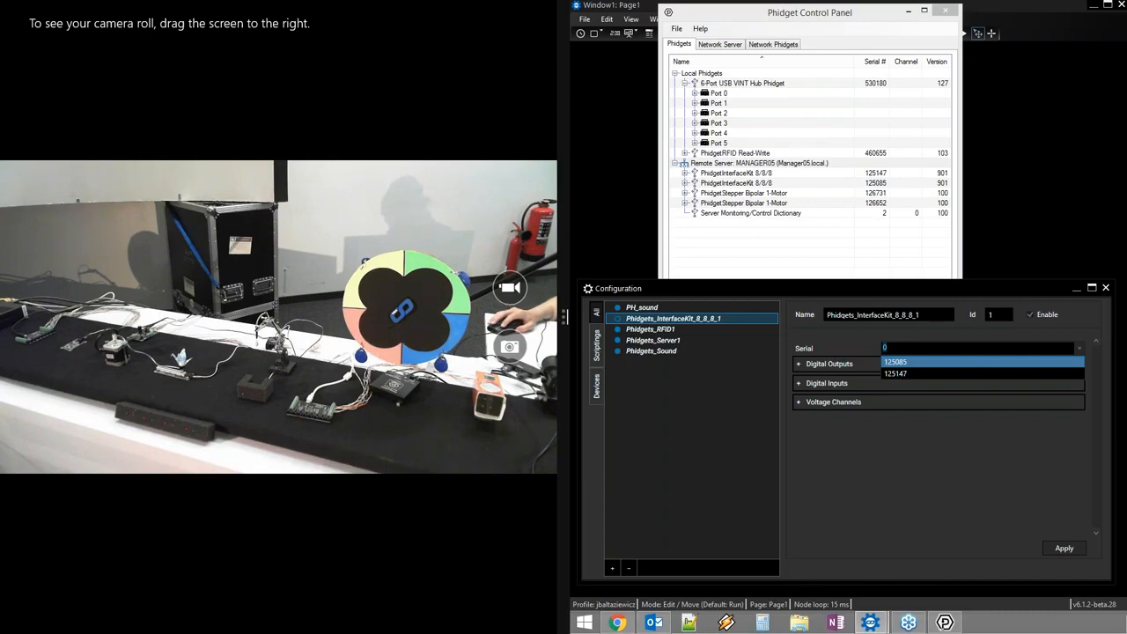
left_click(950, 360)
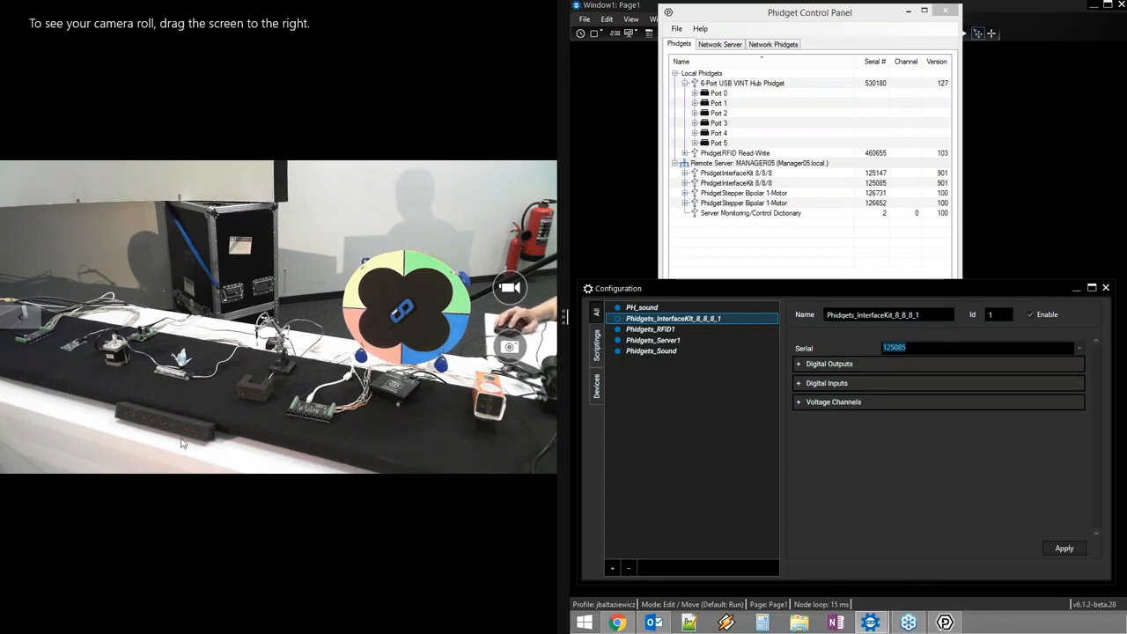
left_click(801, 364)
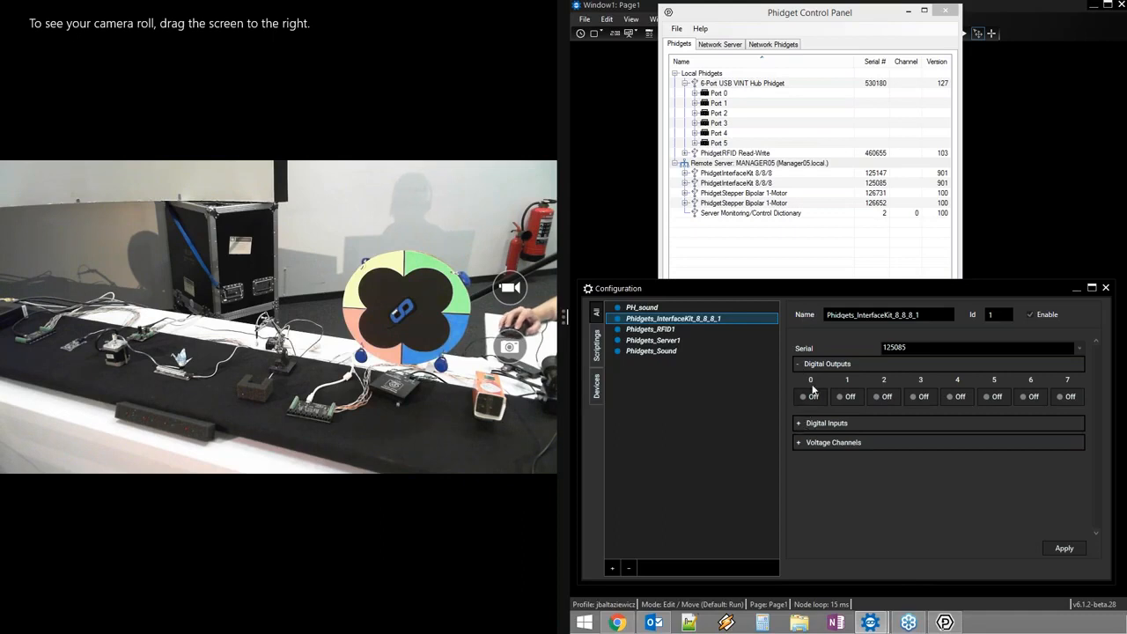
left_click(819, 426)
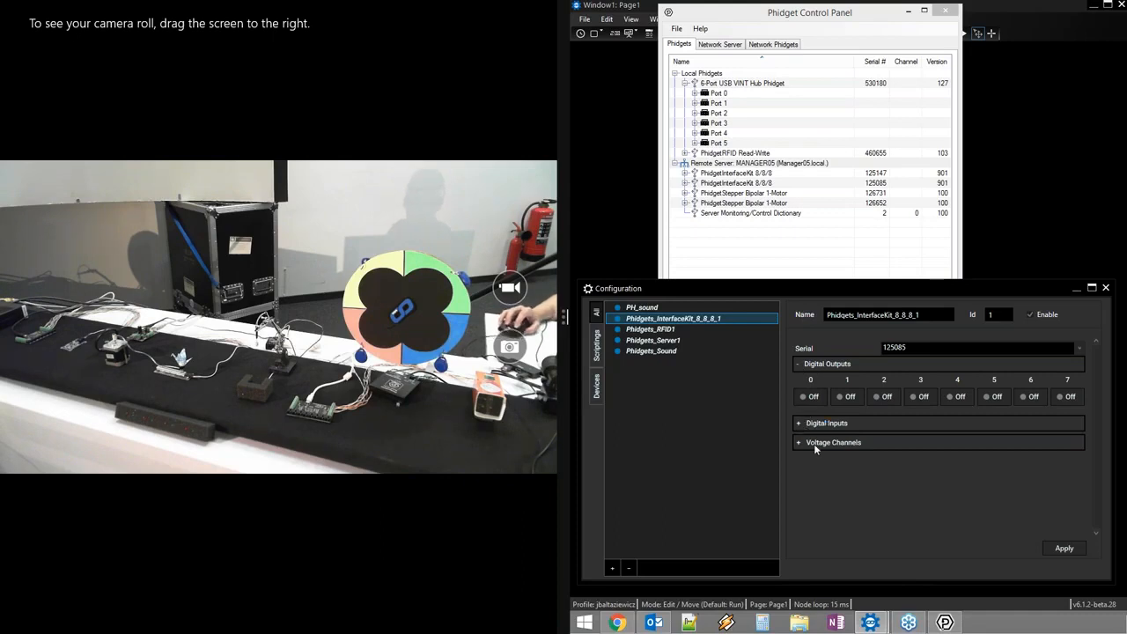
- Test digital outputs 0 and 1 of the interface kit by switching them on and off again
left_click(810, 396)
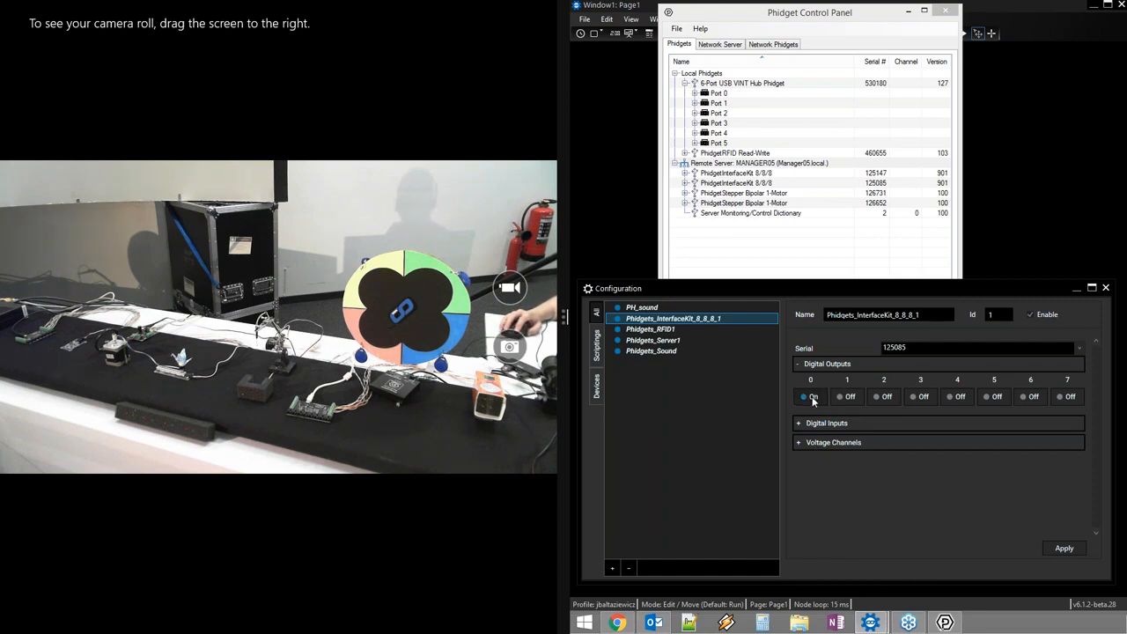
left_click(846, 397)
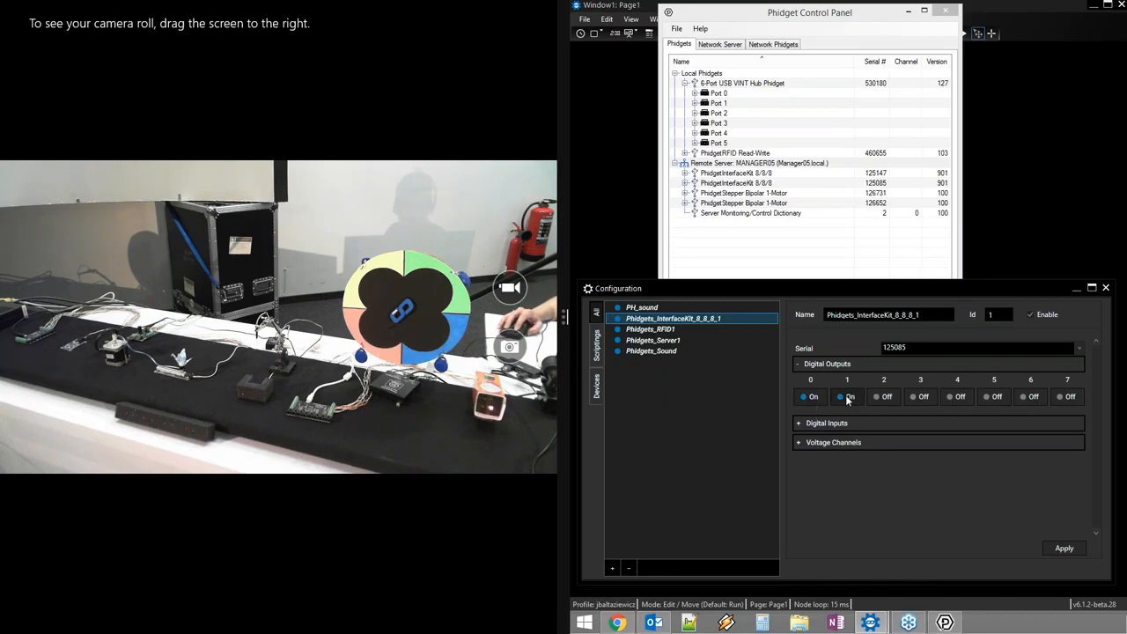
left_click(848, 396)
left_click(804, 397)
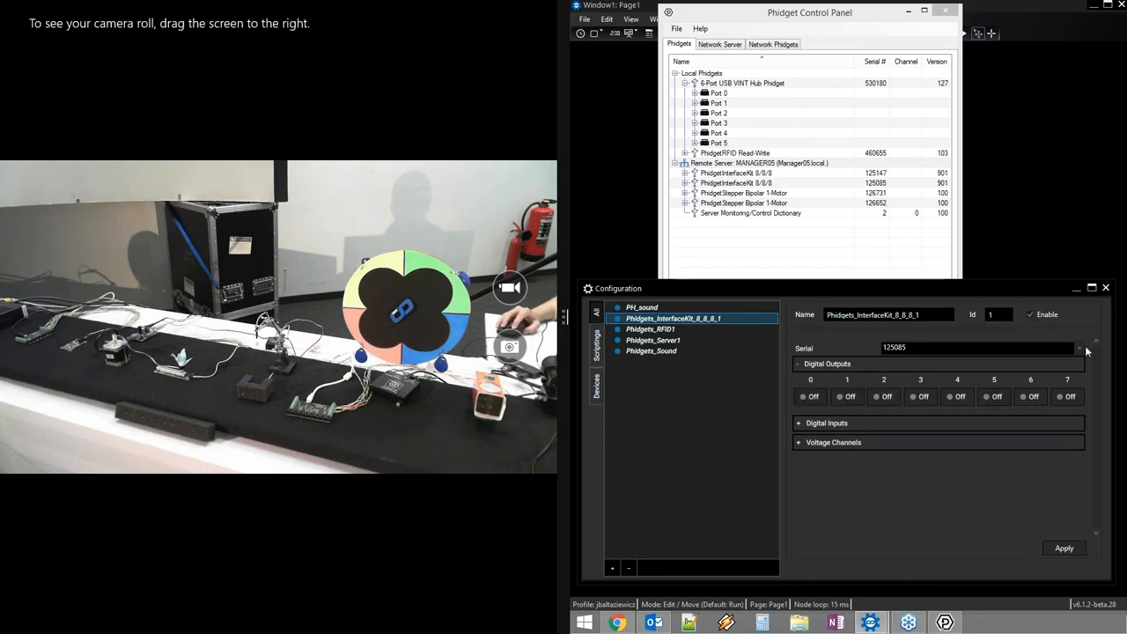
- Change the interface kit's serial to 125147 and apply it
left_click(1079, 348)
left_click(949, 372)
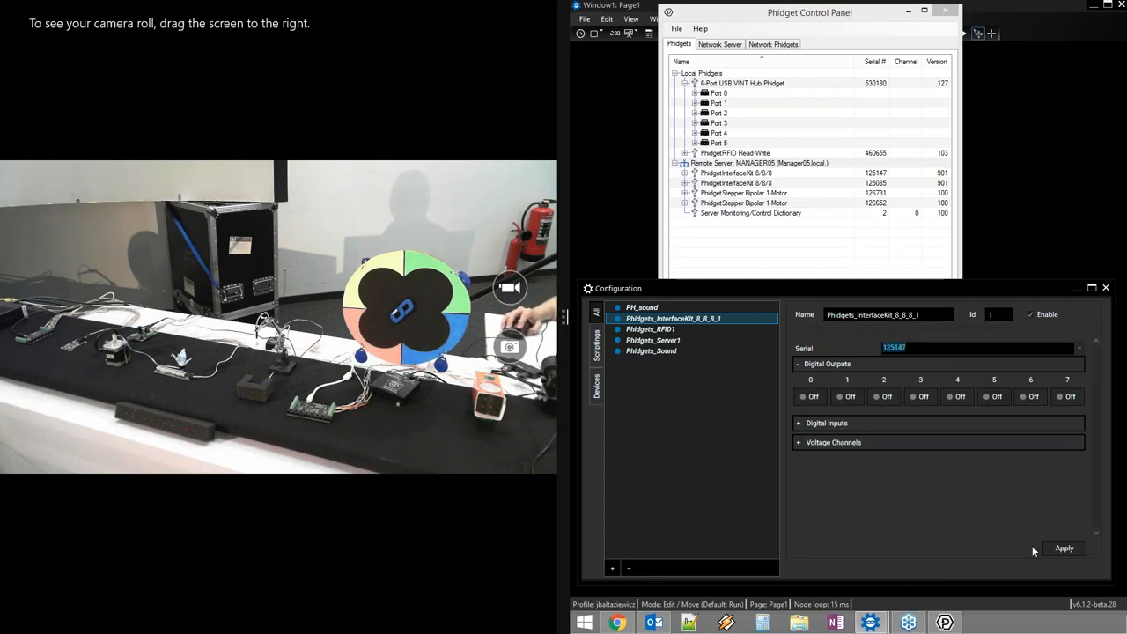
left_click(1064, 547)
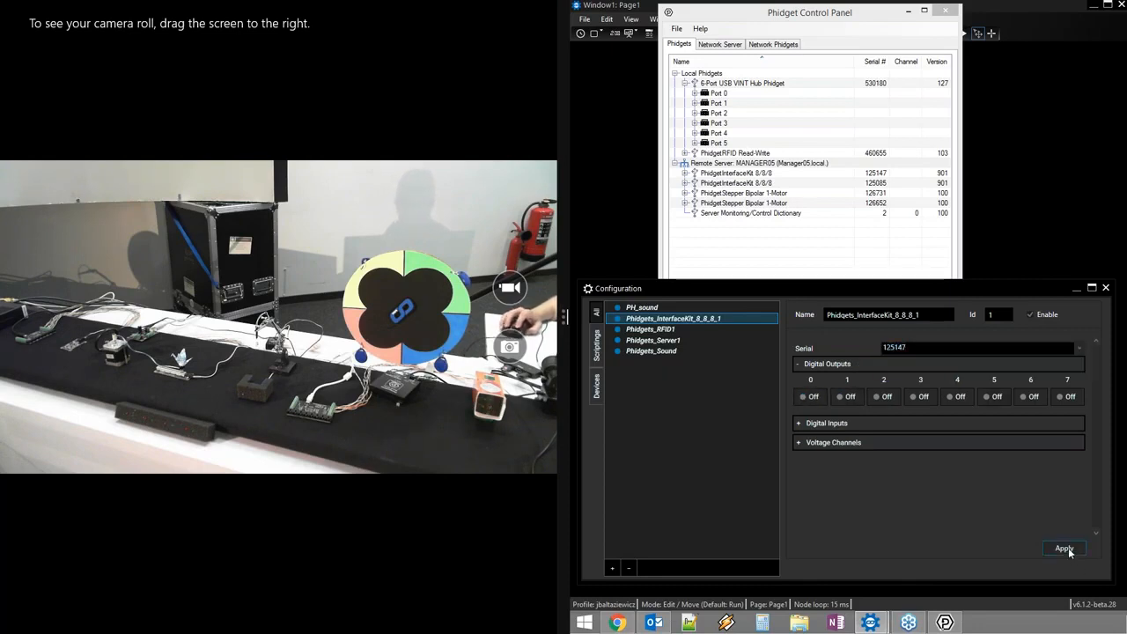
- Toggle the interface kit's digital outputs one by one, ending with only outputs 2, 4 and 7 on
left_click(811, 398)
left_click(880, 398)
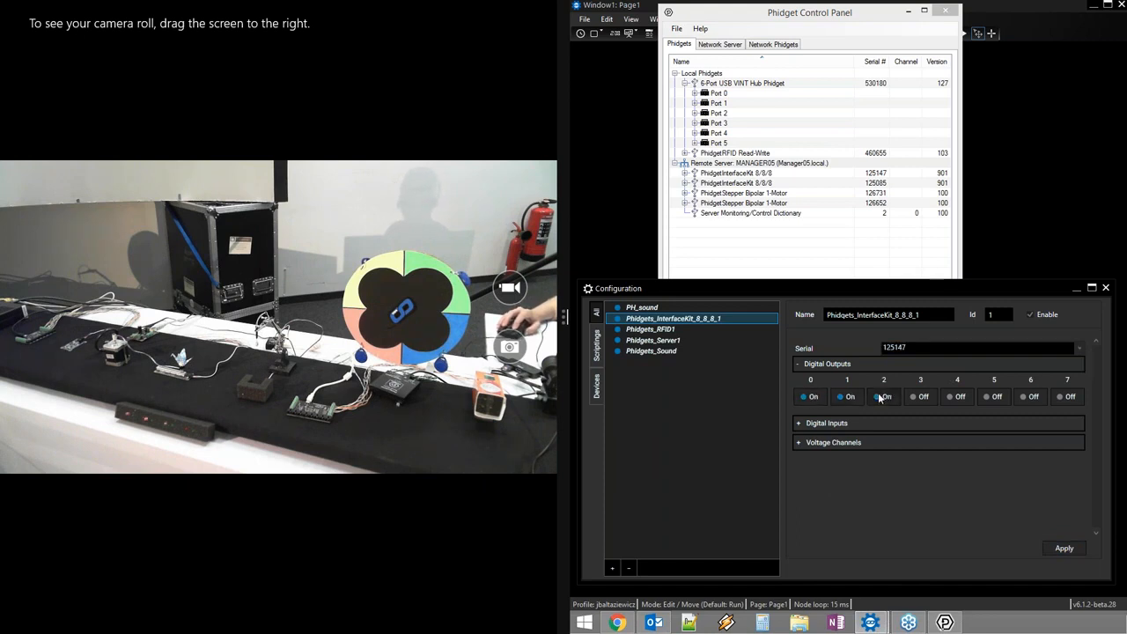
left_click(921, 397)
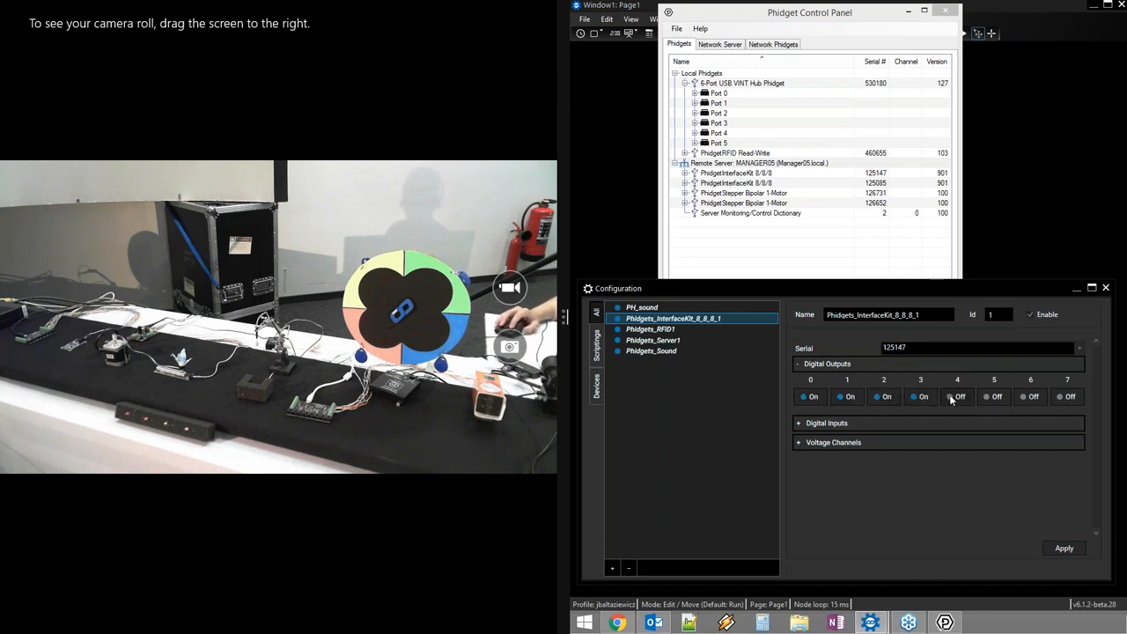
left_click(957, 398)
left_click(994, 397)
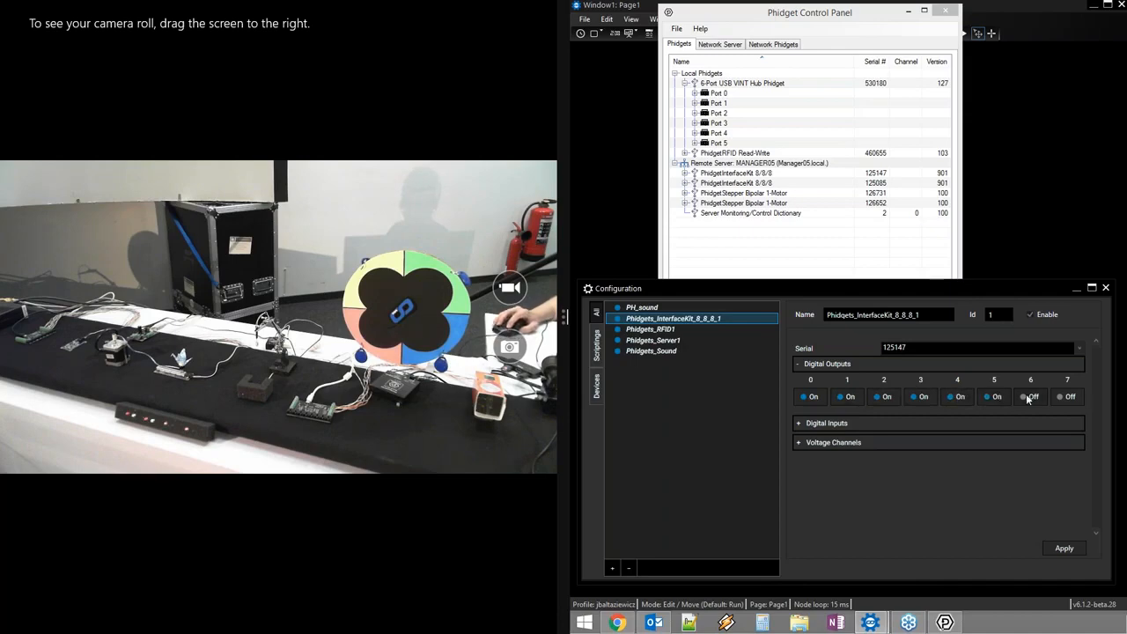
left_click(1068, 397)
left_click(994, 397)
left_click(920, 397)
left_click(847, 397)
left_click(810, 397)
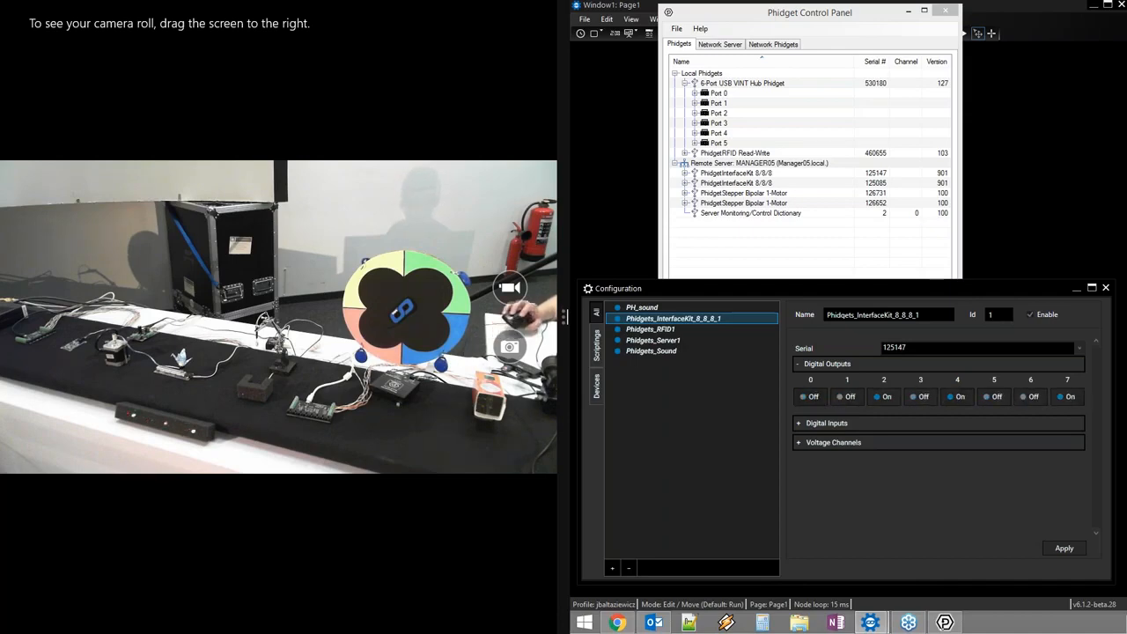
- Move the Phidget Control Panel out of the way and delete the bar graph from the page
left_click_drag(737, 17, 1125, 17)
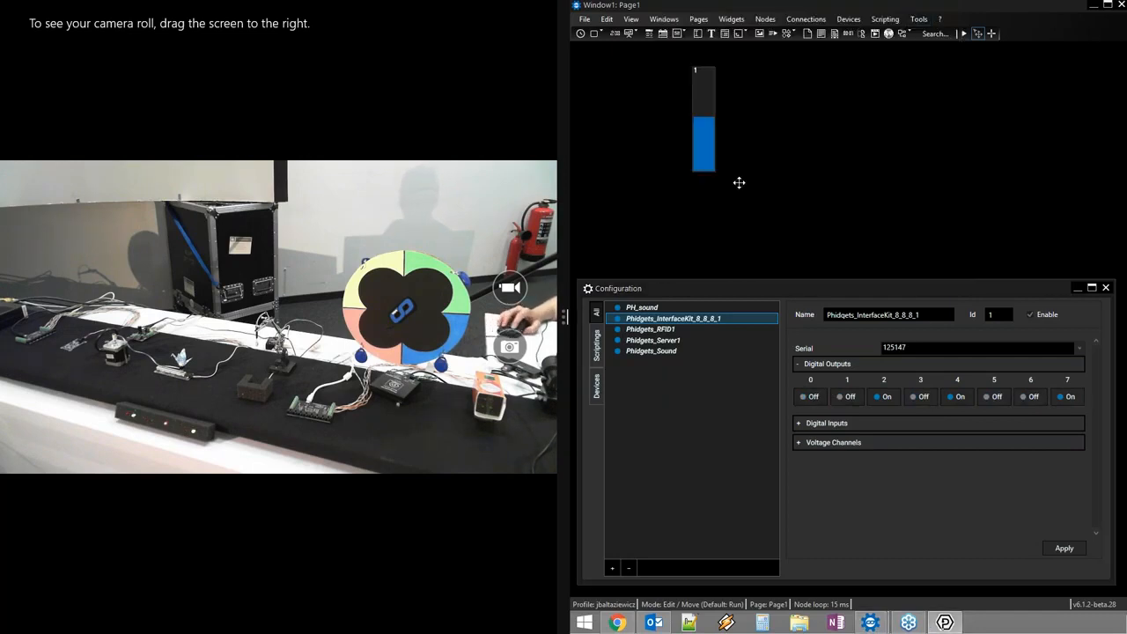
left_click(706, 101)
key("Delete")
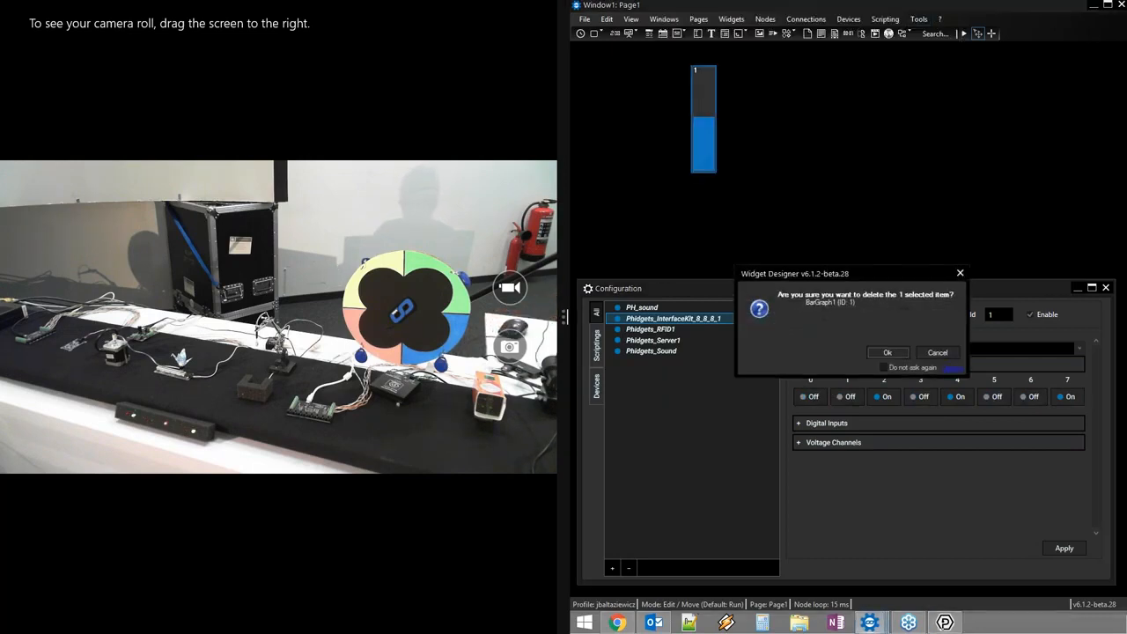
key("Return")
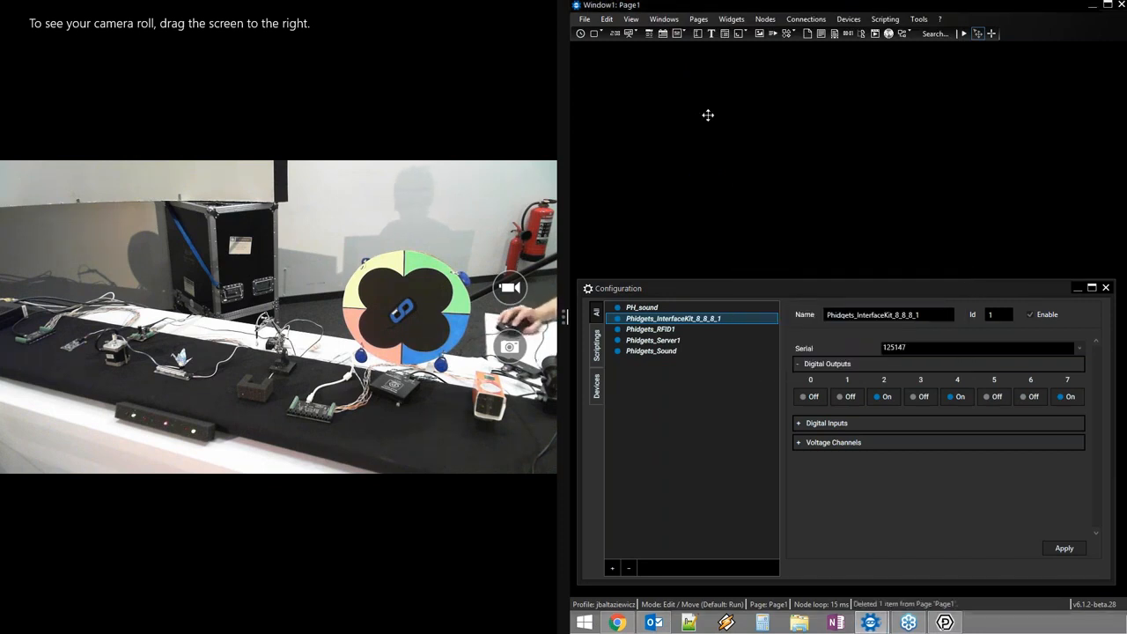
- Place a Custom Script button near the upper edge of the page and open its properties
left_click(599, 33)
left_click(603, 48)
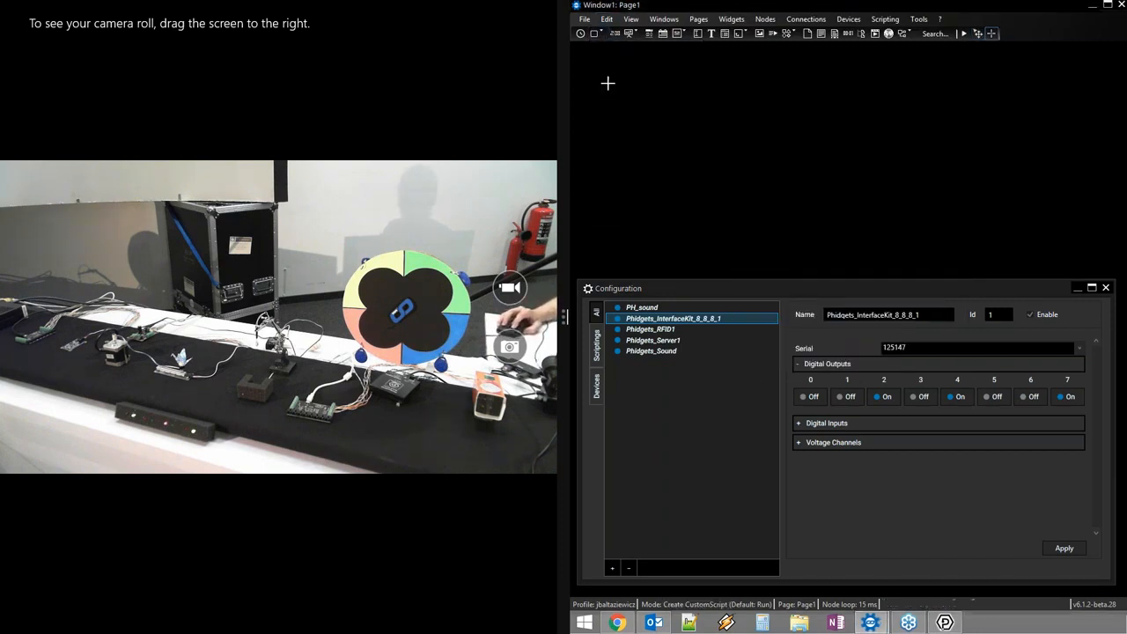
left_click(633, 89)
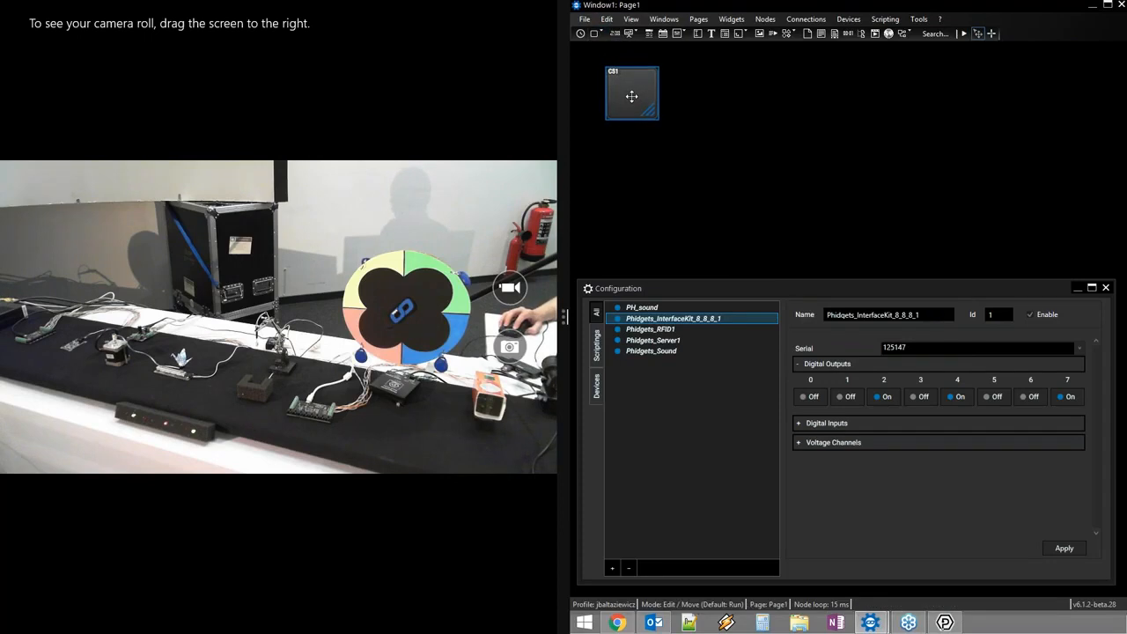
double_click(632, 92)
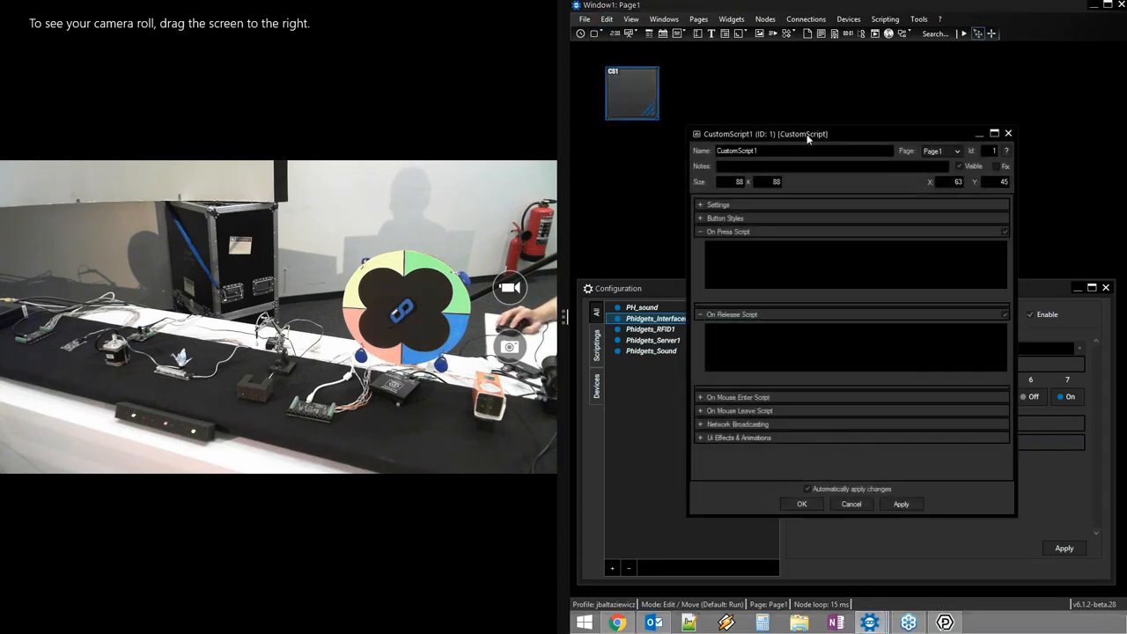
left_click_drag(808, 135, 759, 86)
- Enter Phidgets_InterfaceKit_8_8_8_1.SetAllOutputStates(true) as the custom script button's On Press Script
left_click(734, 197)
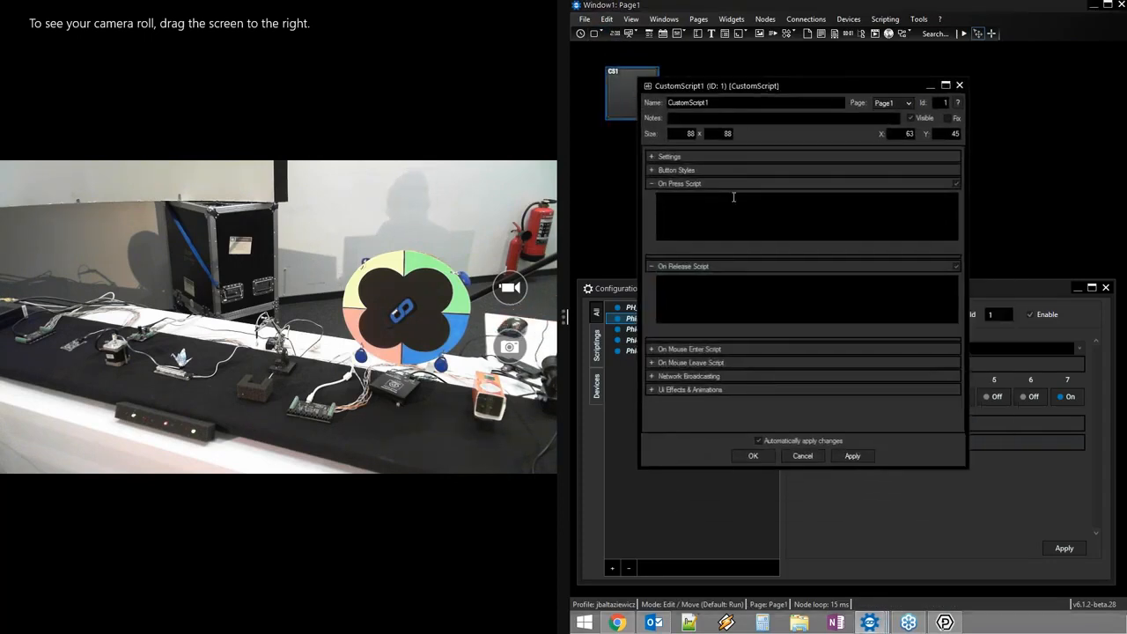
type("phi")
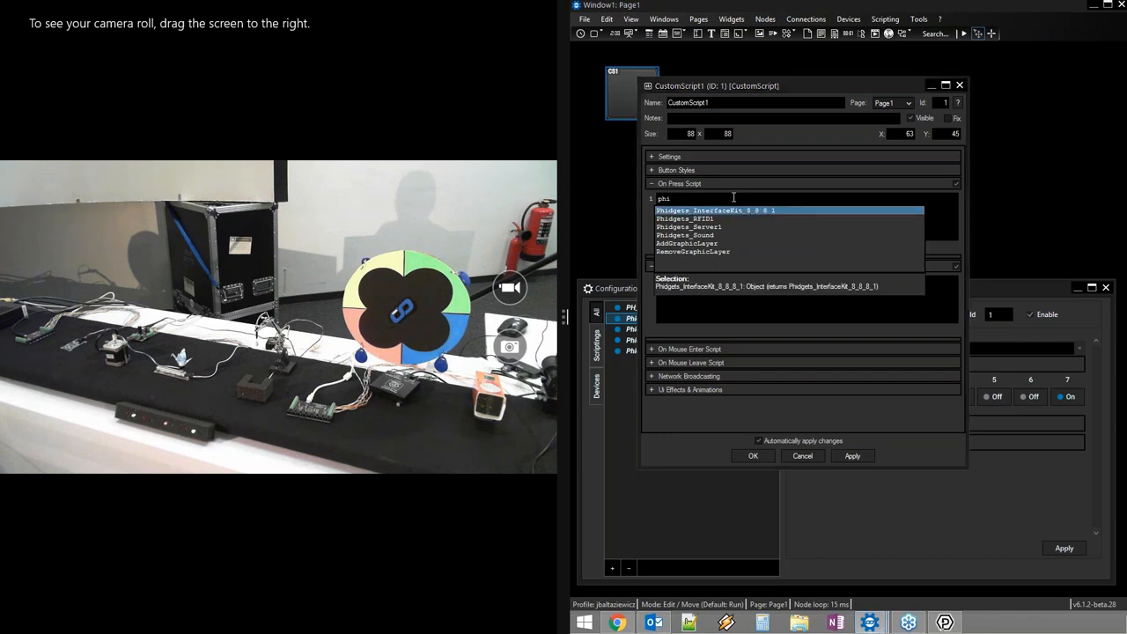
key("Return")
type(".")
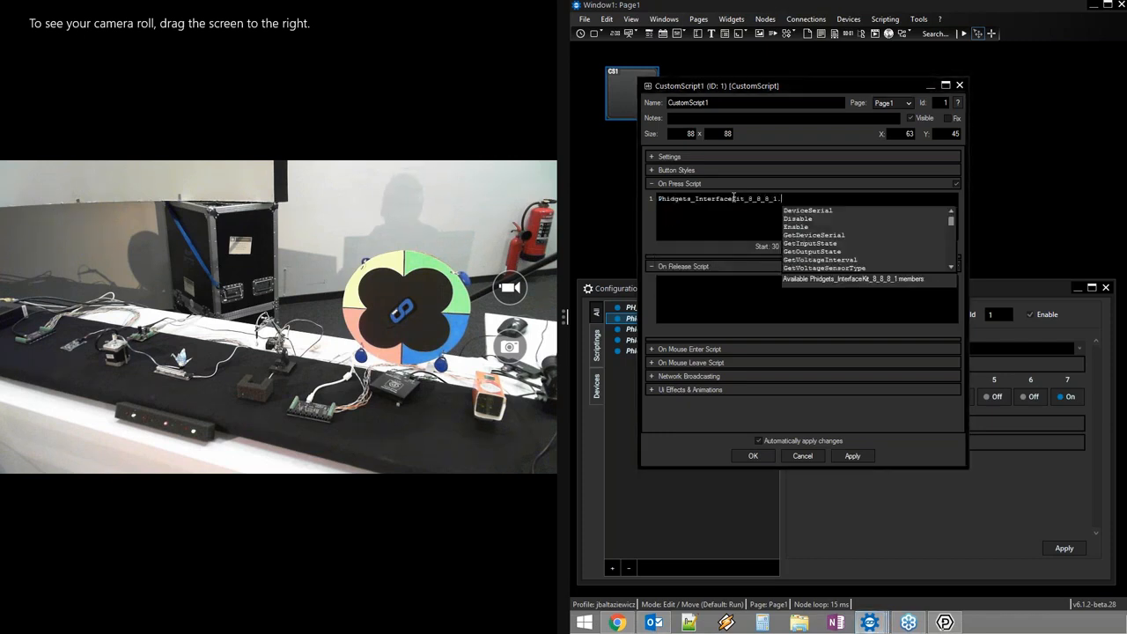
type("all")
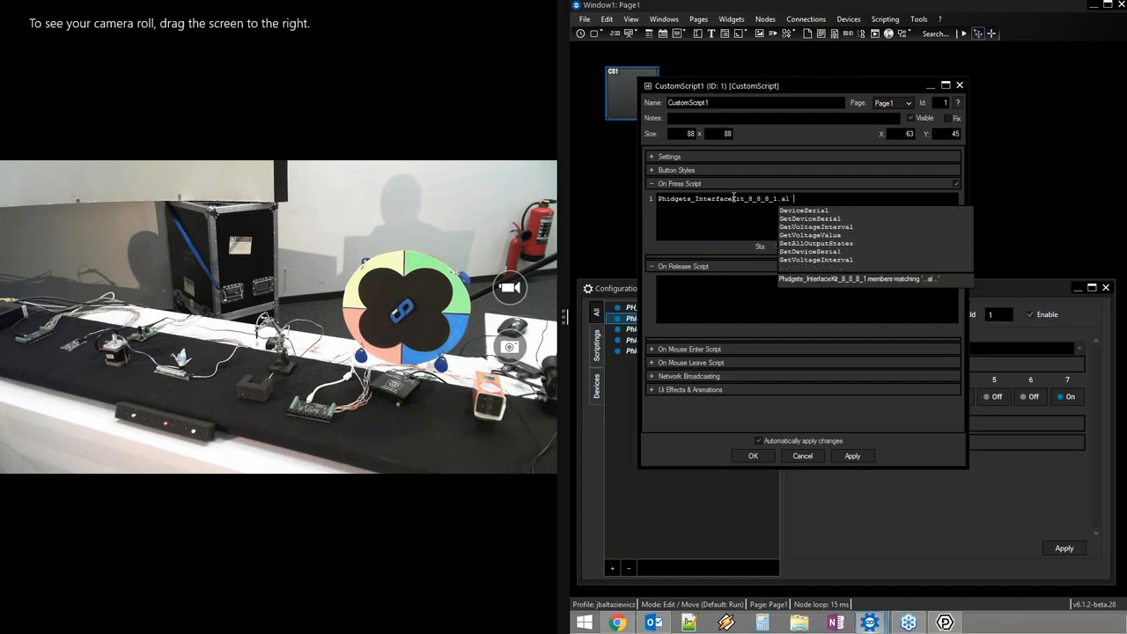
key("Down")
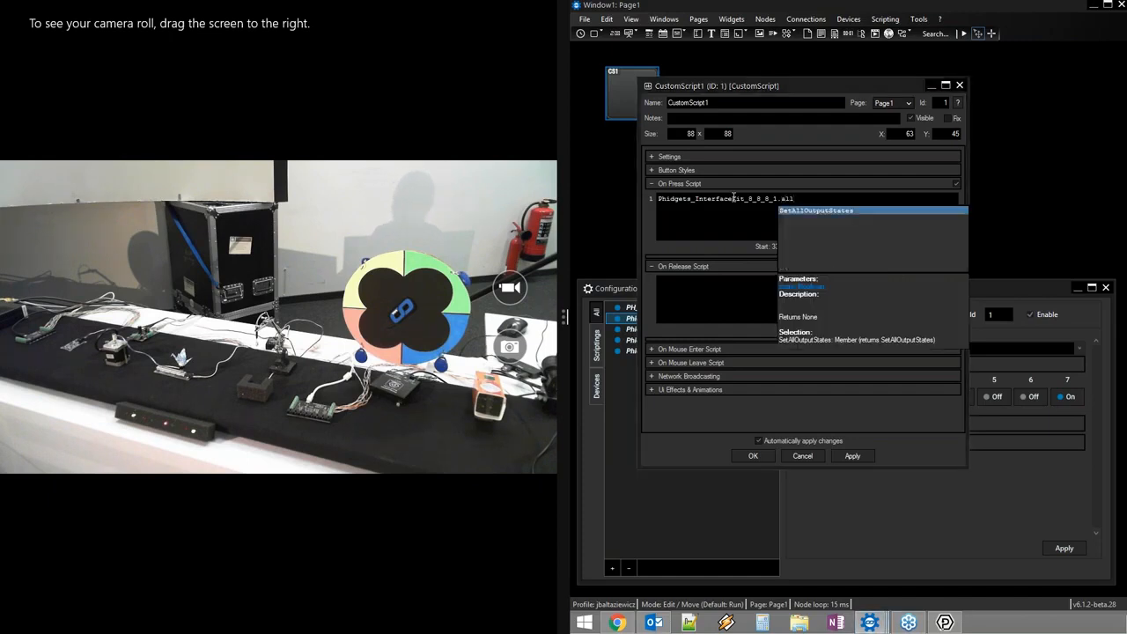
key("Return")
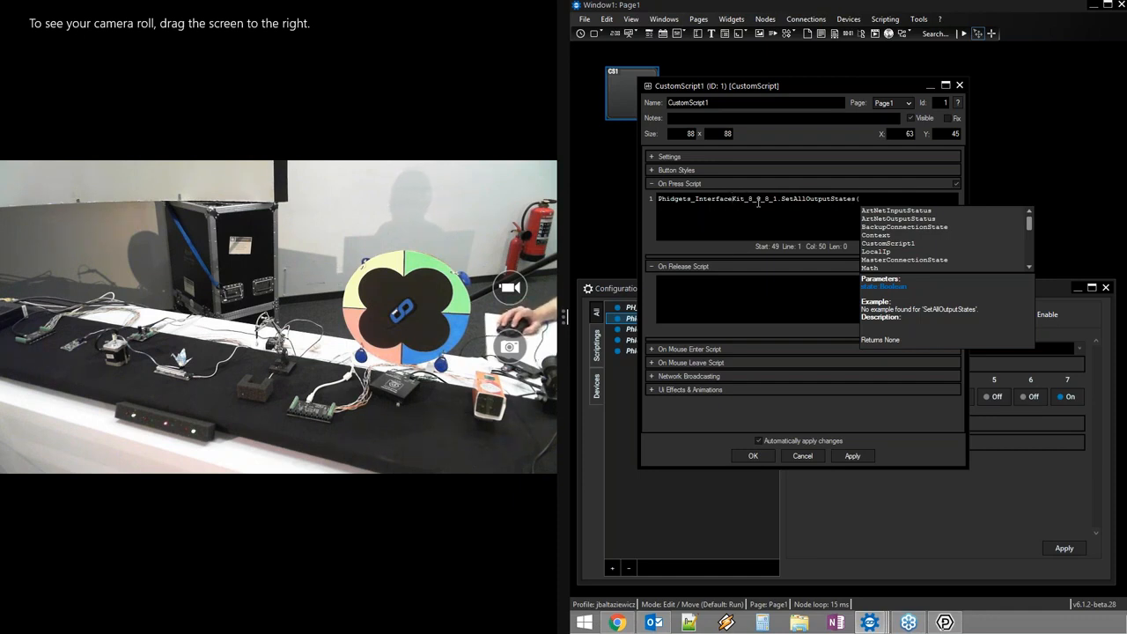
type("t")
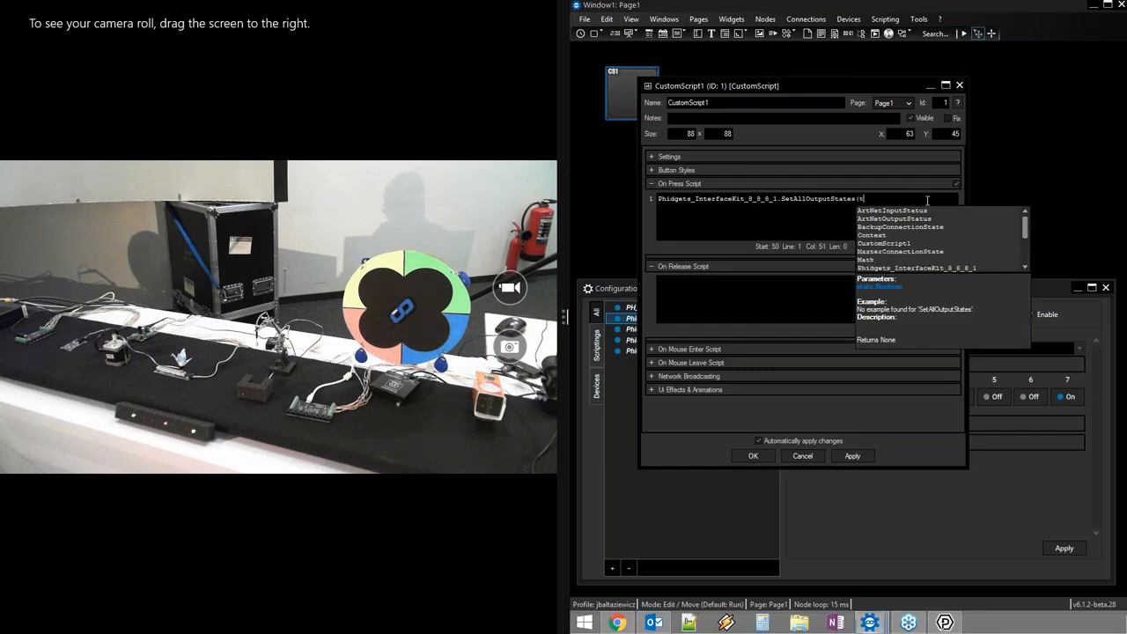
type("rue")
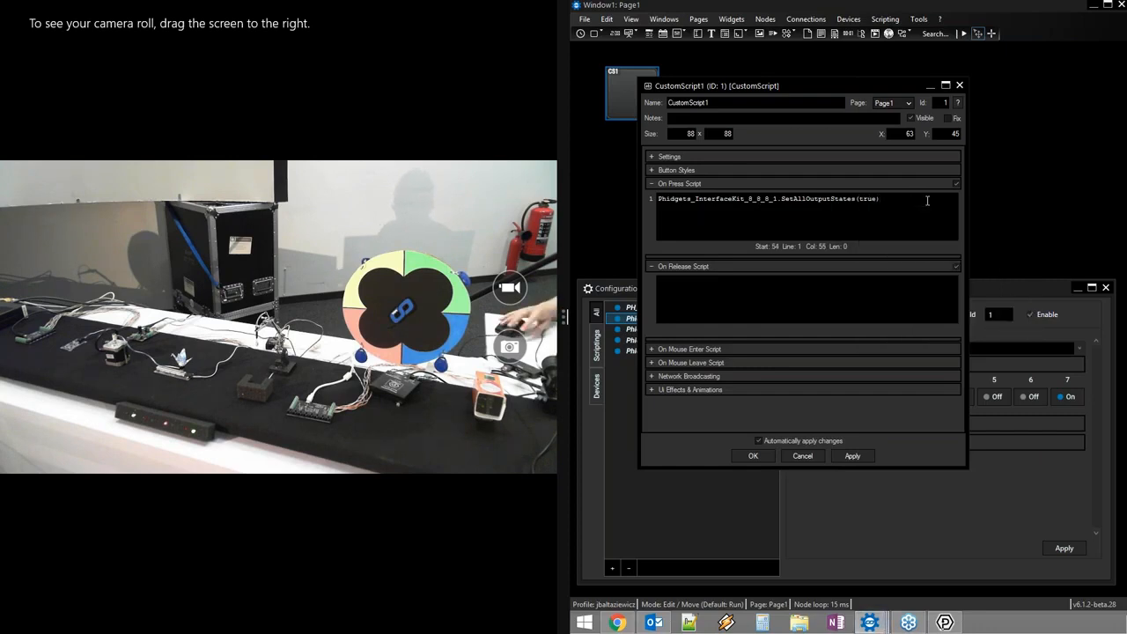
- Copy the On Press Script line into the On Release Script, change its argument to false, and apply the changes
left_click_drag(883, 200, 670, 199)
key("ctrl+c")
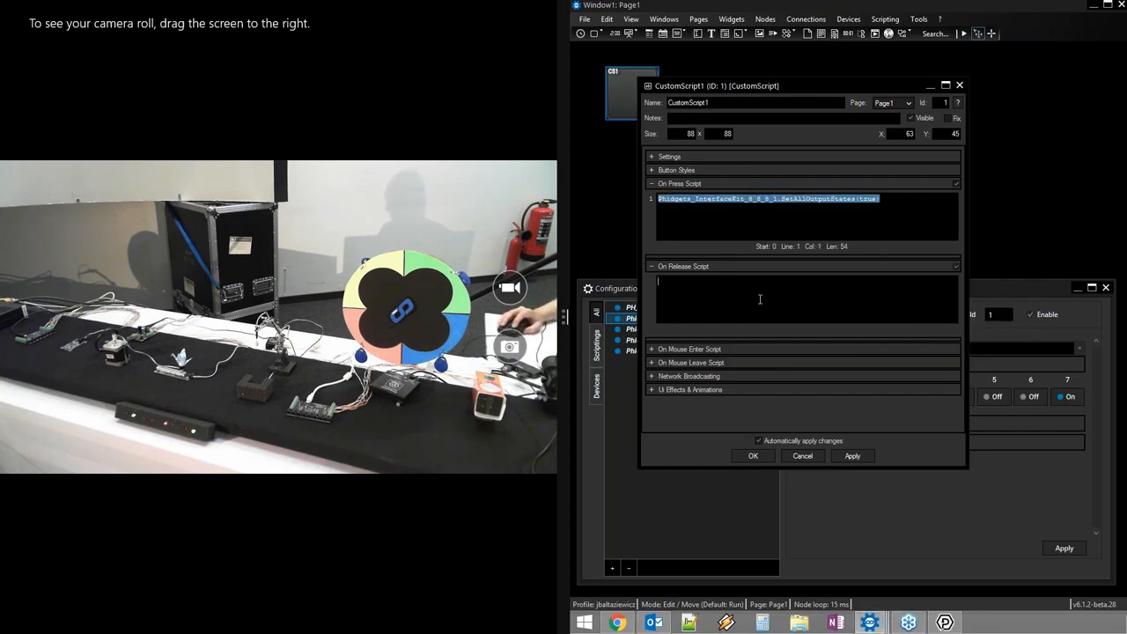
left_click(759, 299)
key("ctrl+v")
double_click(867, 282)
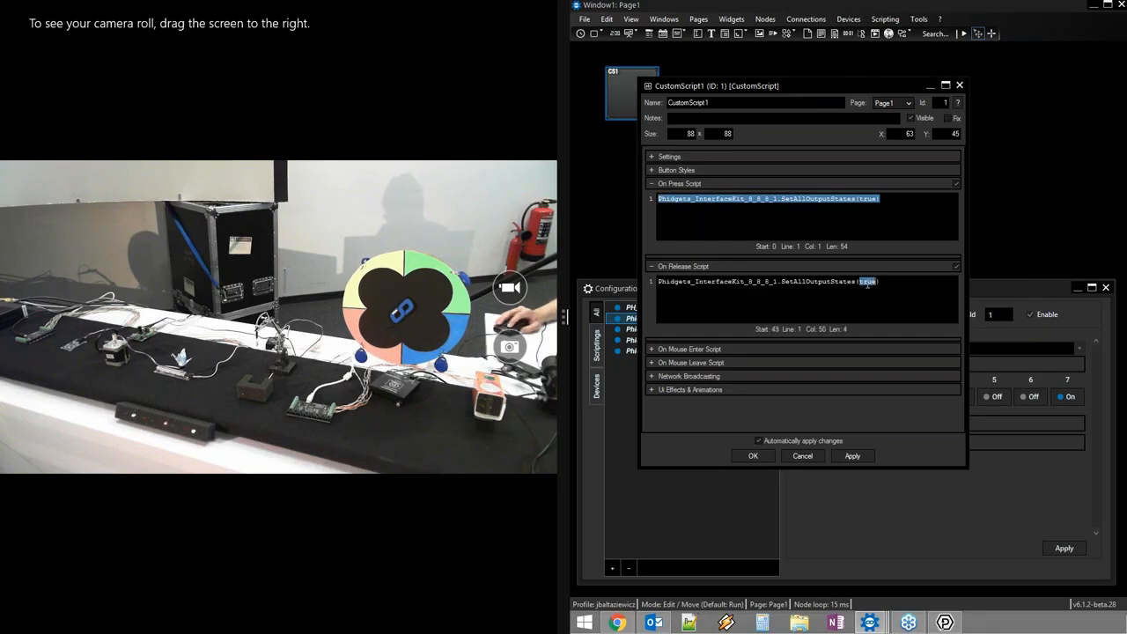
type("false")
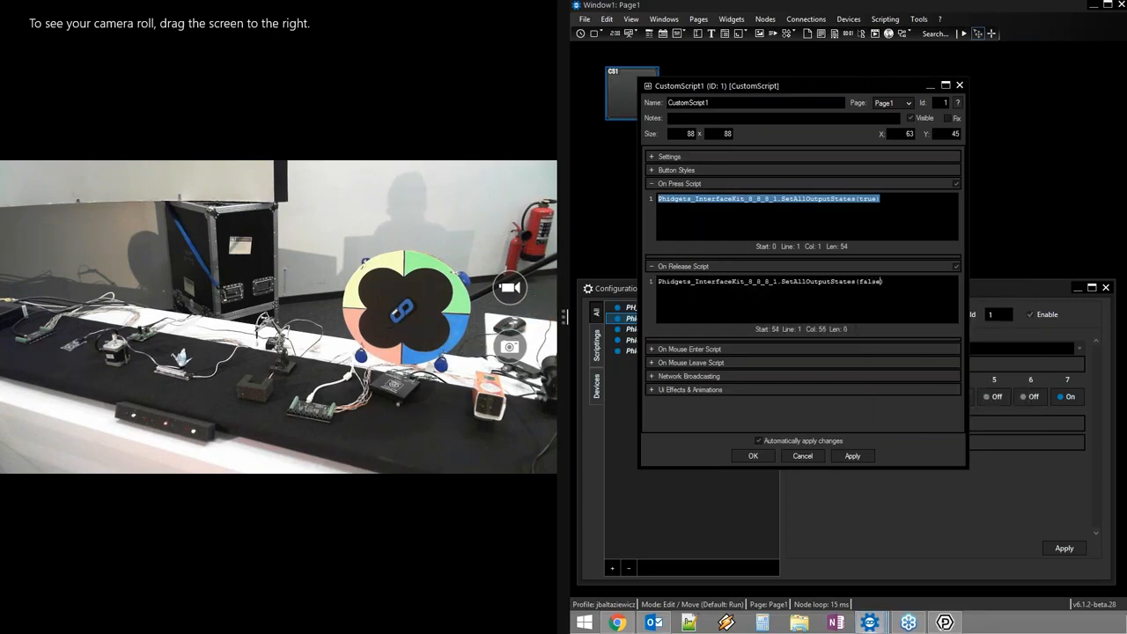
left_click(856, 456)
- Move the properties window off the custom script button, switch the page to Run mode, and test the button
left_click_drag(881, 86, 985, 85)
left_click(963, 33)
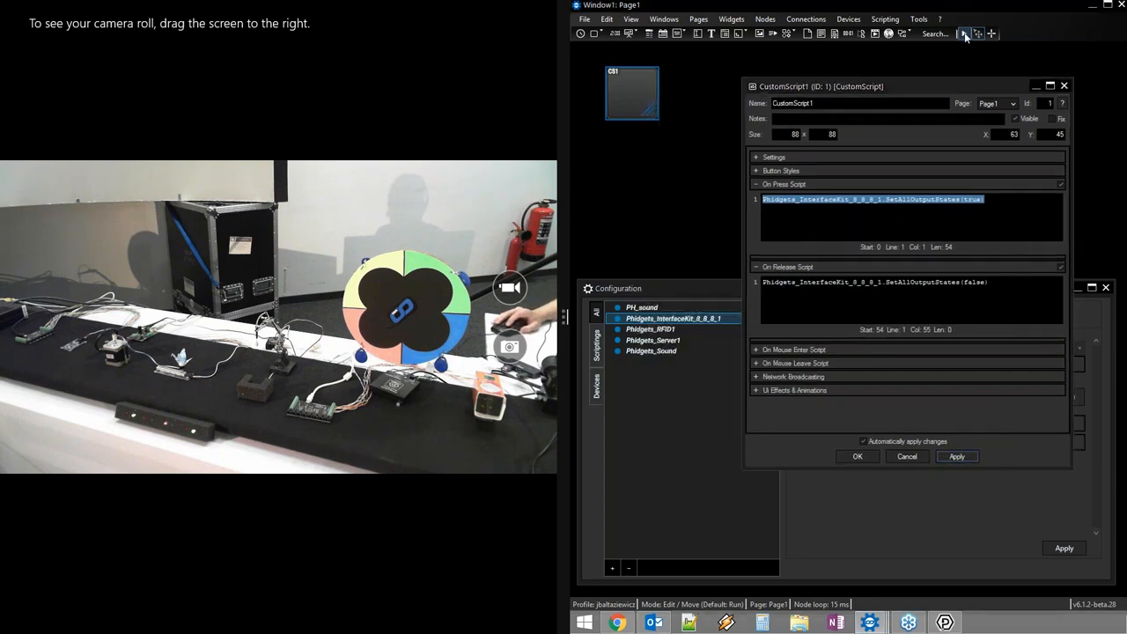
left_click(645, 94)
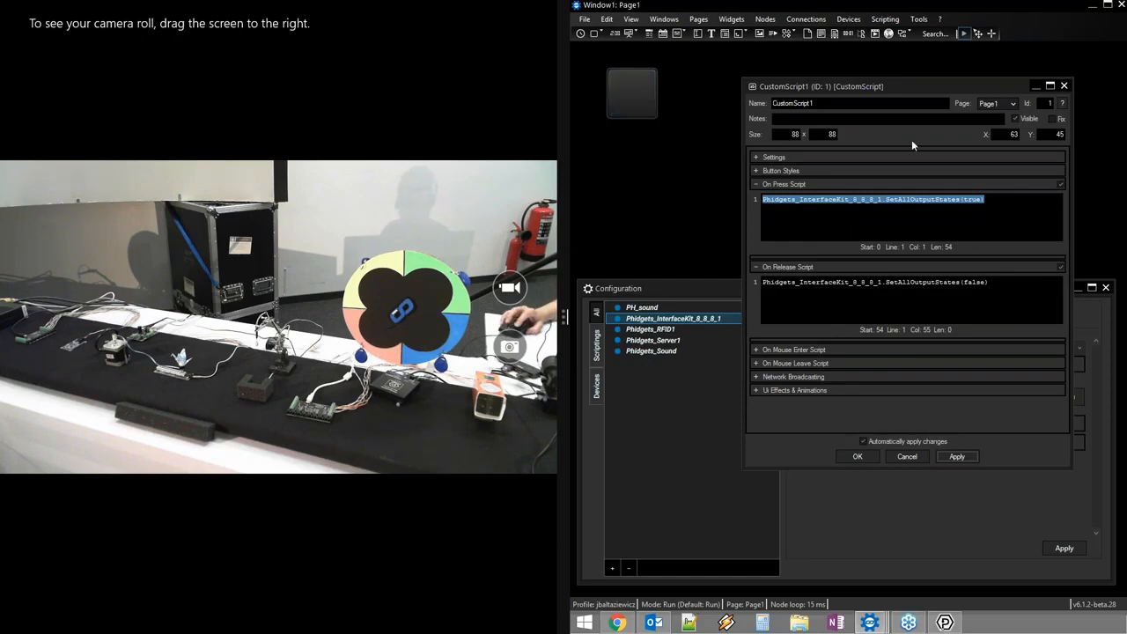
- Remove SetAllOutputStates(true) from the On Press Script, keeping Phidgets_InterfaceKit_8_8_8_1 and its trailing dot
left_click_drag(871, 89, 781, 75)
left_click(905, 189)
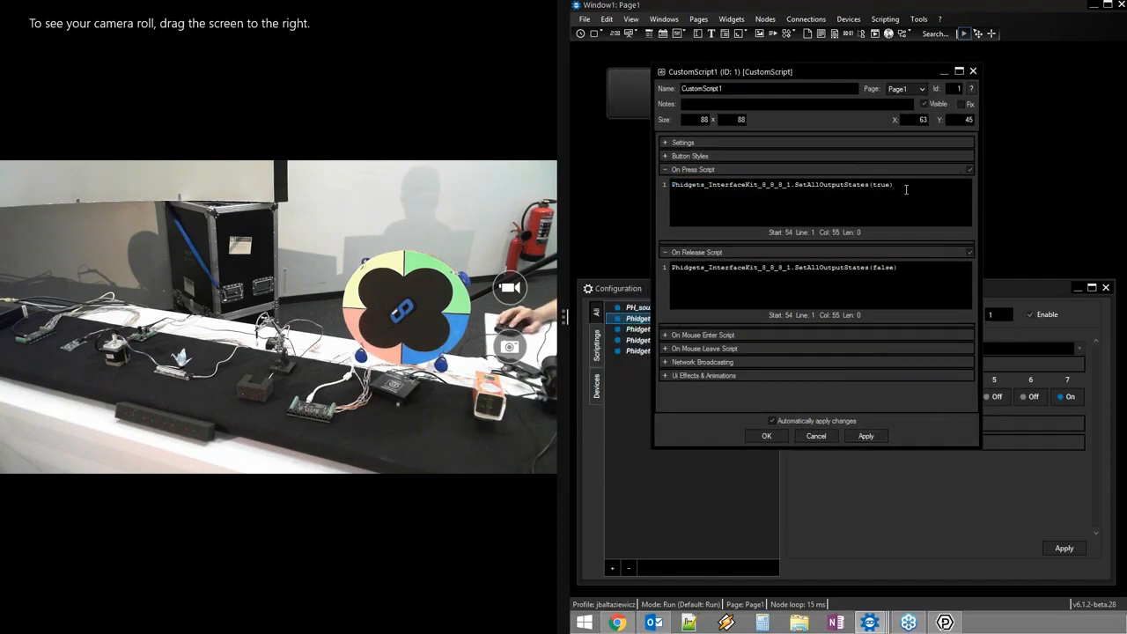
left_click_drag(905, 186, 794, 187)
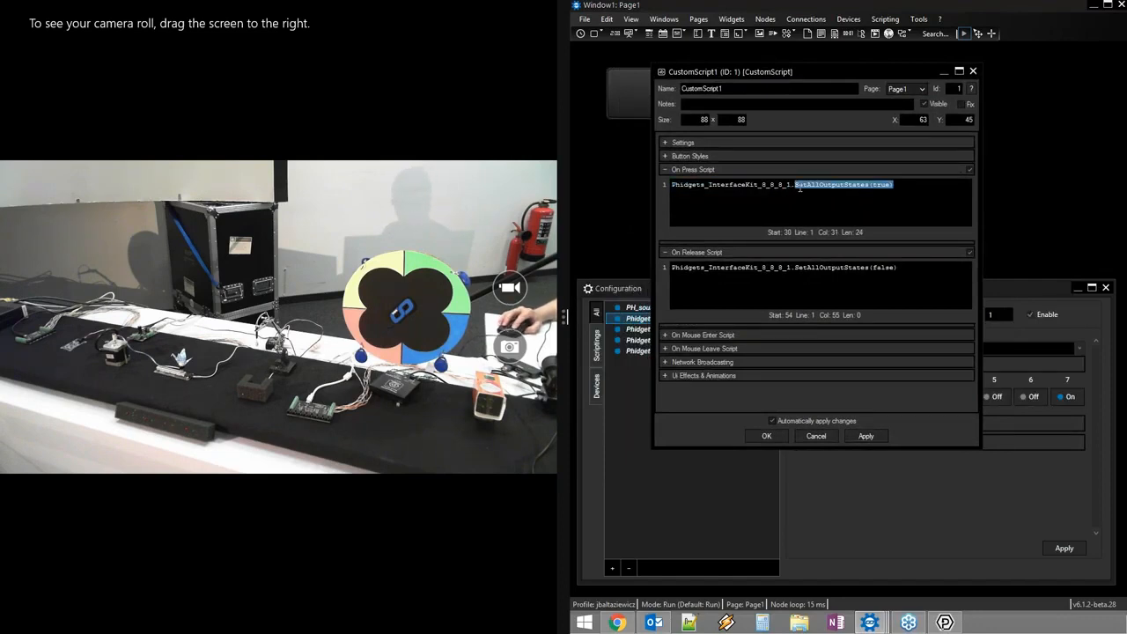
key("BackSpace")
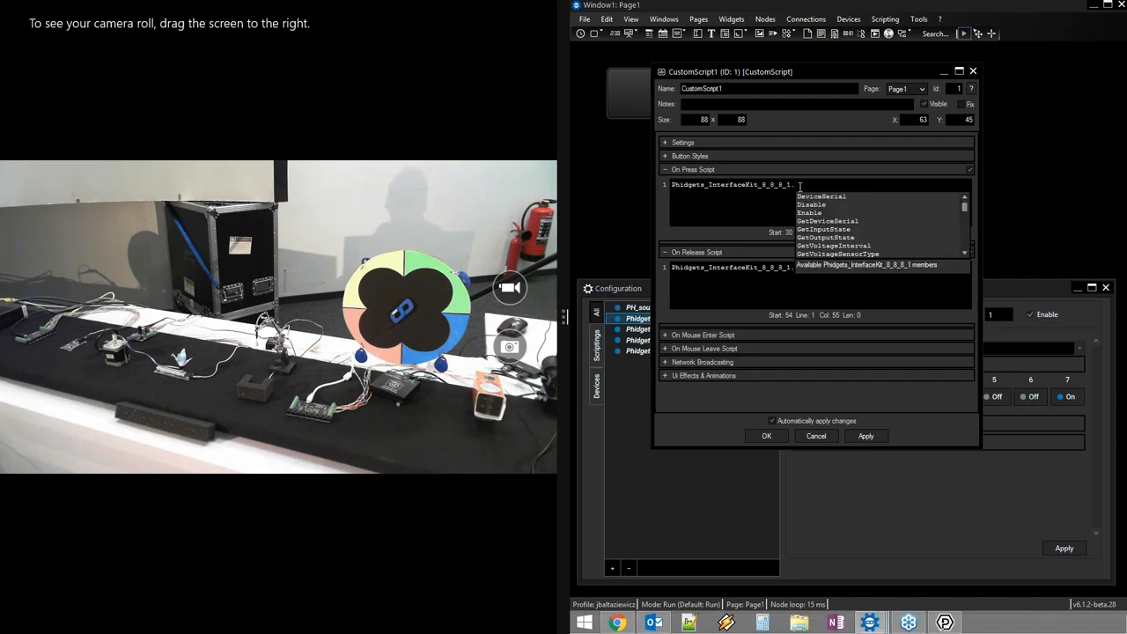
- Examine the available script members of Phidgets_InterfaceKit_8_8_8_1, including its input, output and voltage objects
key("Down")
key("Down")
key("Down")
key("Down")
key("Down")
key("Down")
key("Down")
key("Down")
key("Down")
key("Down")
key("Down")
key("Down")
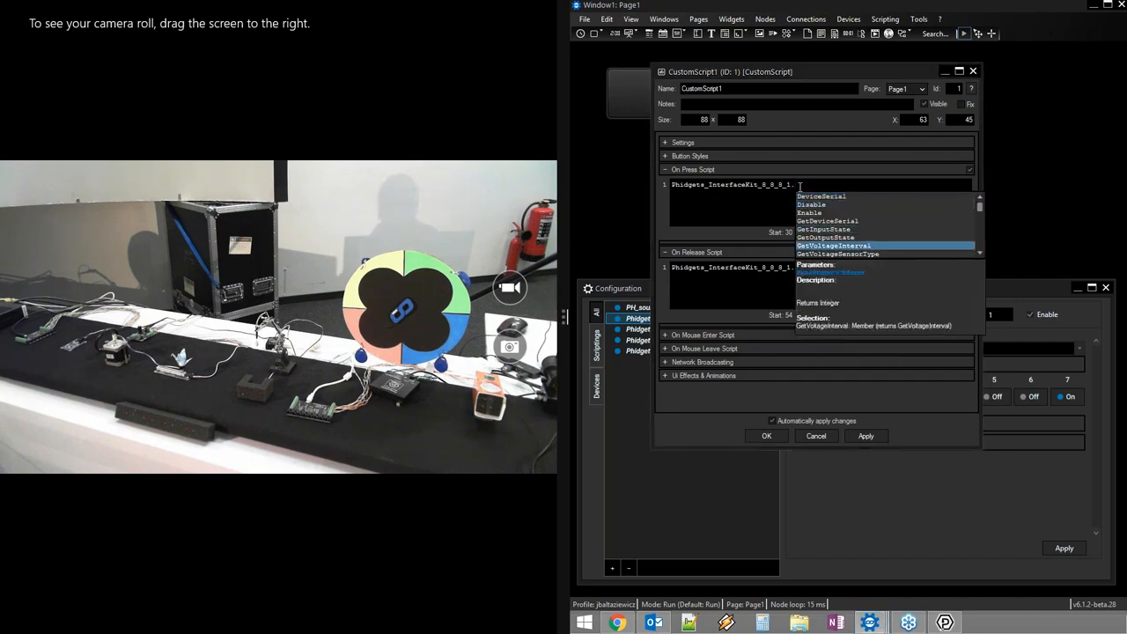
key("Down")
key("Down")
key("Down")
key("Down")
key("Down")
key("Down")
key("Down")
key("Down")
key("Down")
key("Down")
key("Down")
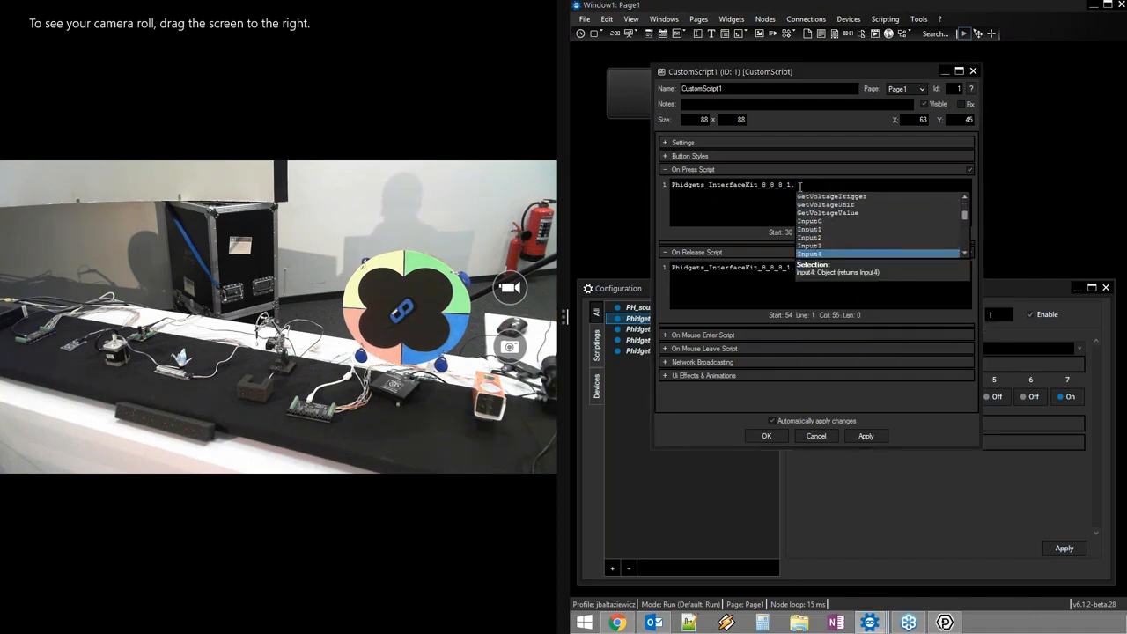
key("Down")
key("Down")
key("Down")
key("Down")
key("Down")
key("Down")
key("Down")
key("Down")
key("Down")
key("Down")
key("Down")
key("Down")
key("Down")
key("Down")
key("Down")
key("Down")
key("Down")
key("Down")
key("Down")
key("Down")
key("Up")
key("Up")
key("Up")
key("Up")
key("Up")
key("Up")
key("Up")
key("Up")
key("Up")
key("Up")
key("Up")
key("Up")
key("Up")
key("Up")
key("Up")
key("Up")
key("Up")
key("Up")
key("Up")
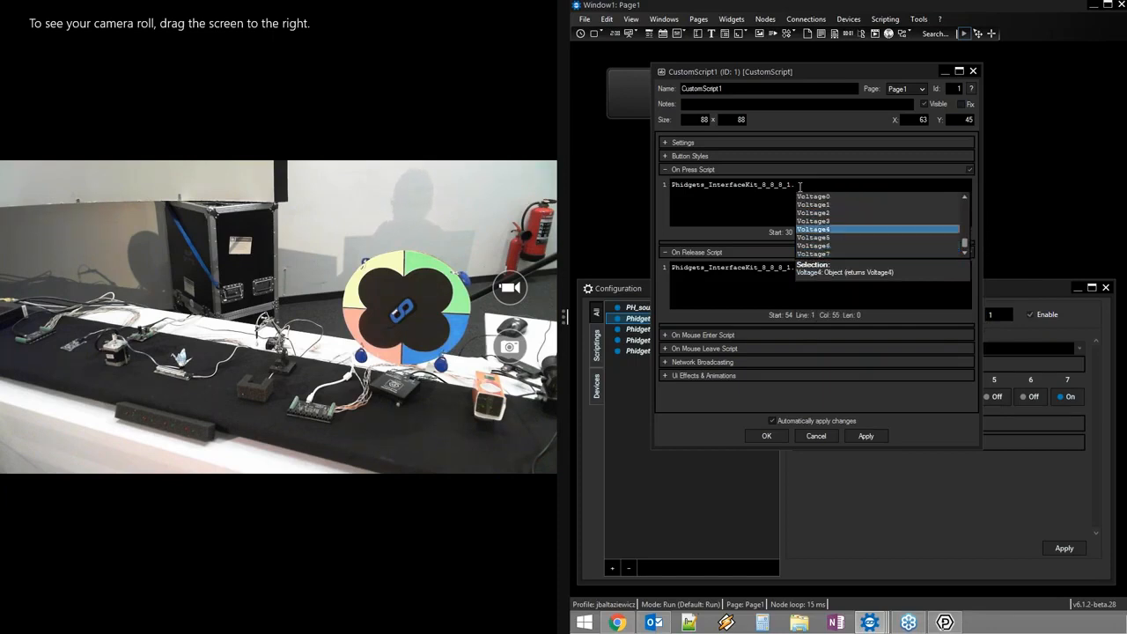
key("Up")
key("Up")
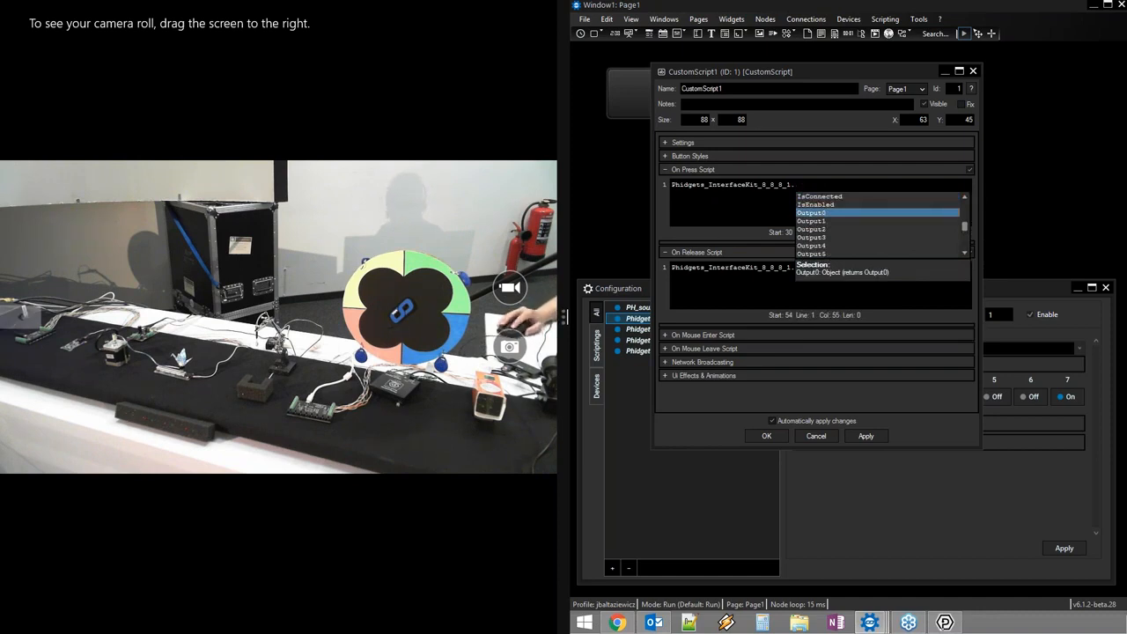
- Complete the On Press Script as Phidgets_InterfaceKit_8_8_8_1.Output0.SetState(true) and test it
double_click(815, 214)
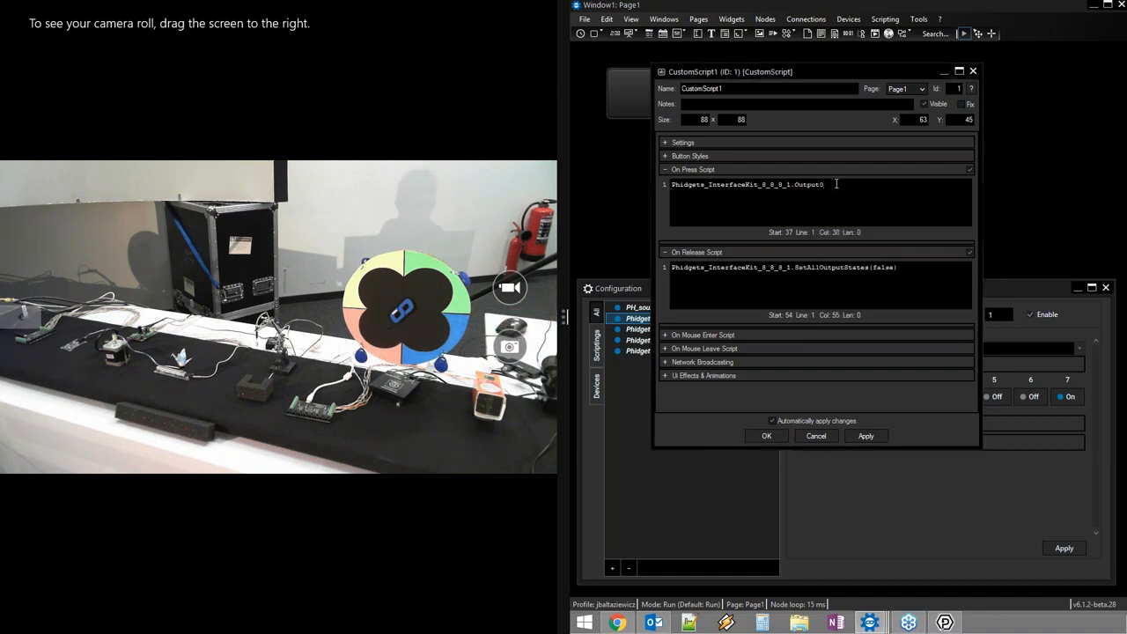
type(".")
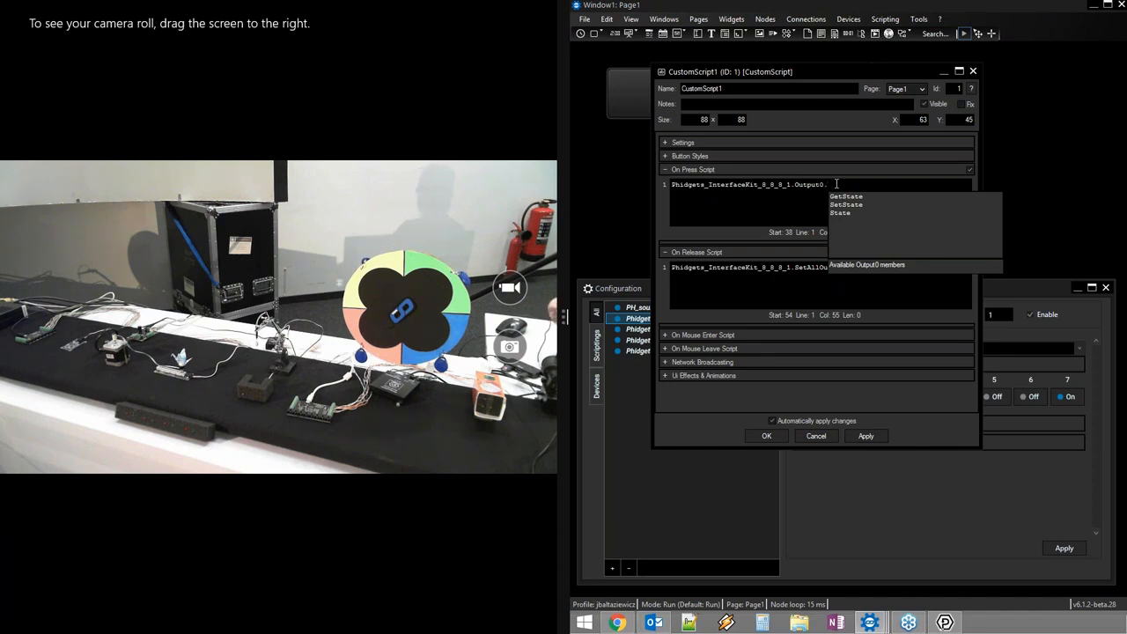
key("Down")
key("Down")
key("Up")
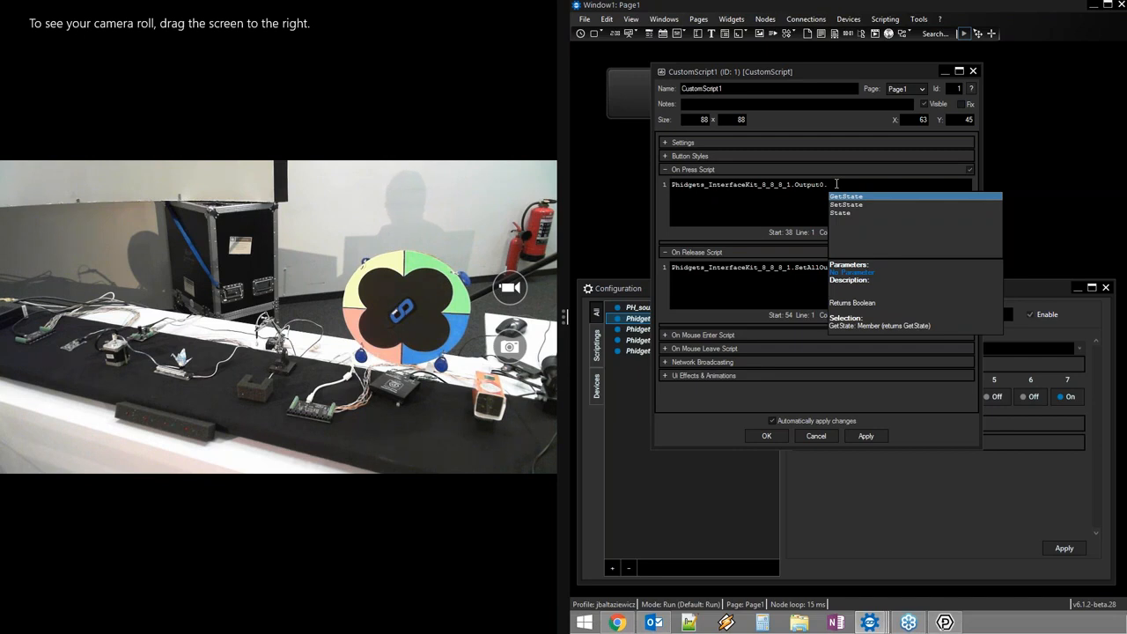
key("Down")
key("Down")
key("Up")
type("(")
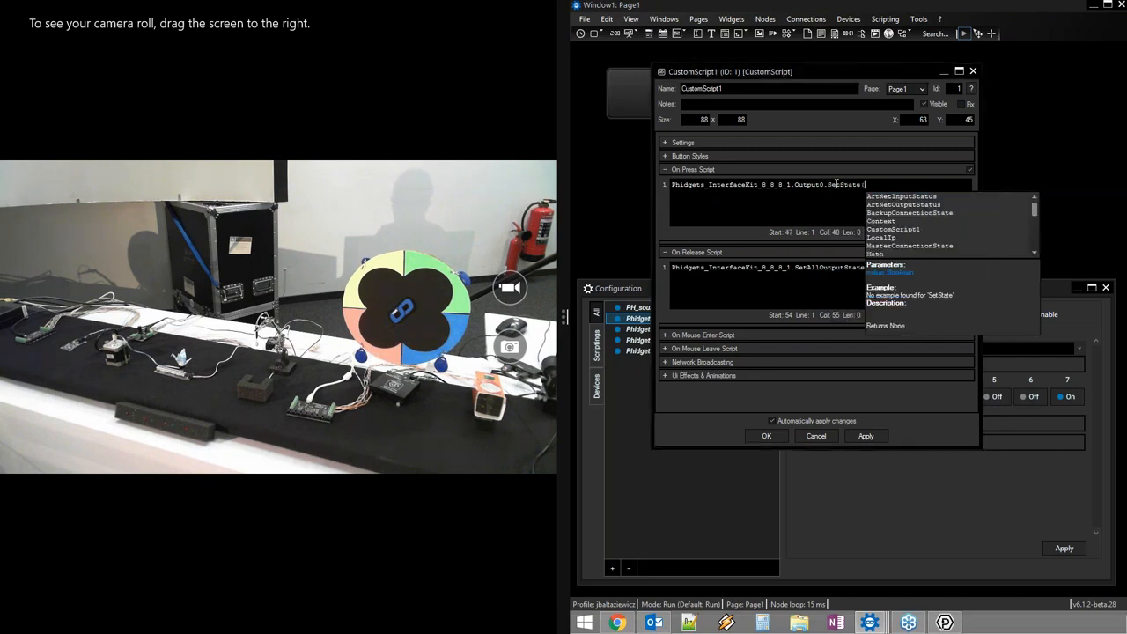
type("true)")
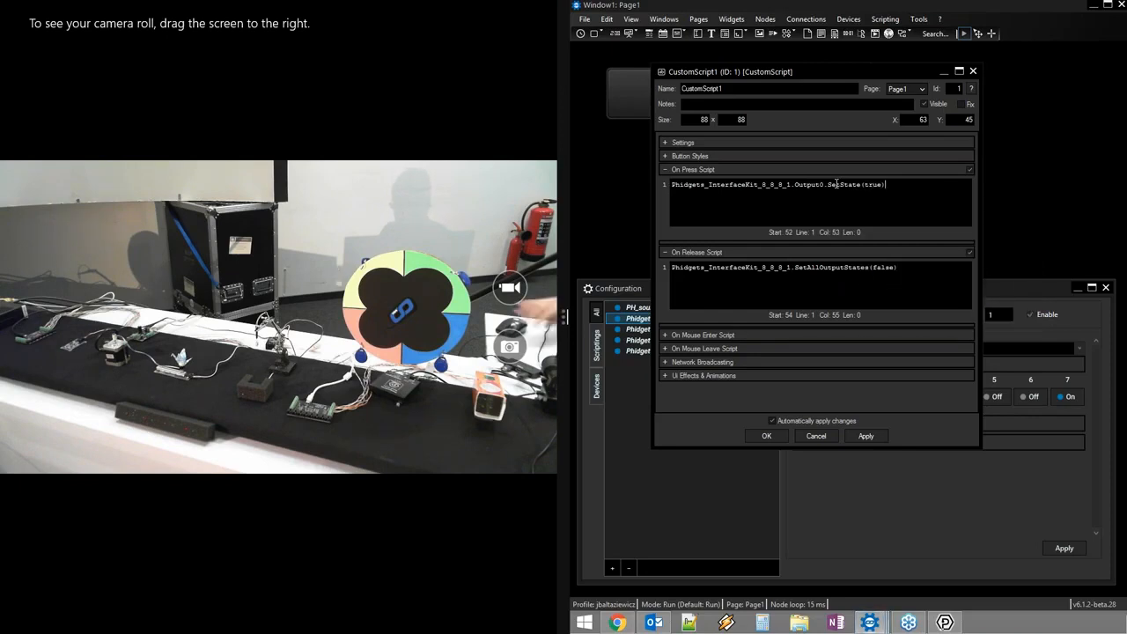
right_click(836, 184)
left_click(859, 191)
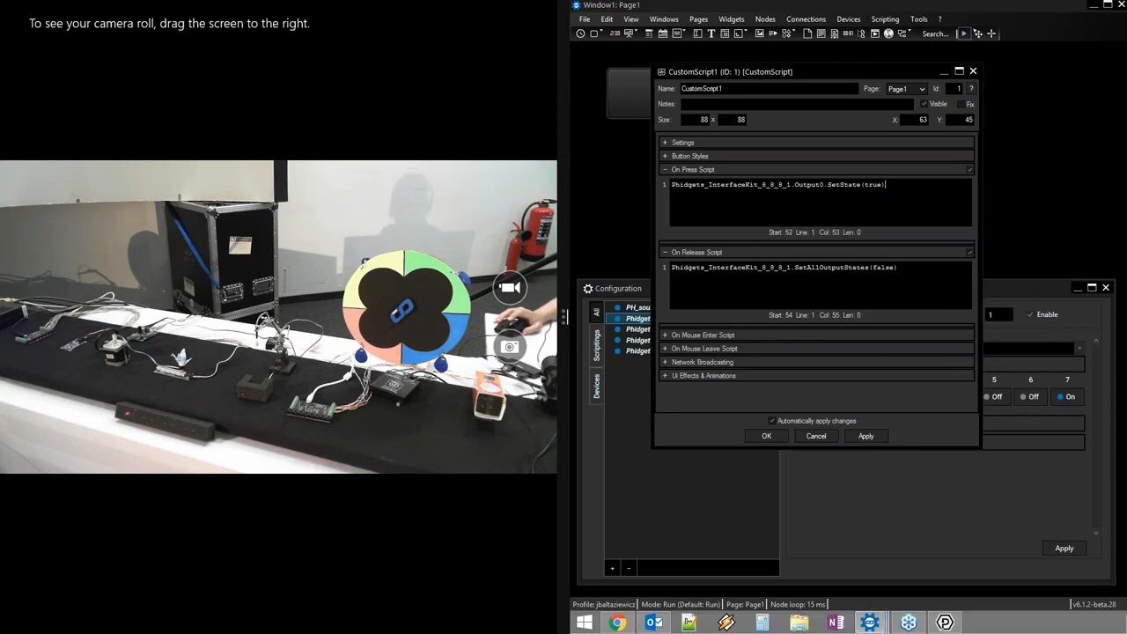
- Change the SetState argument in the On Press Script to false, correcting its spelling, and test the script
double_click(874, 185)
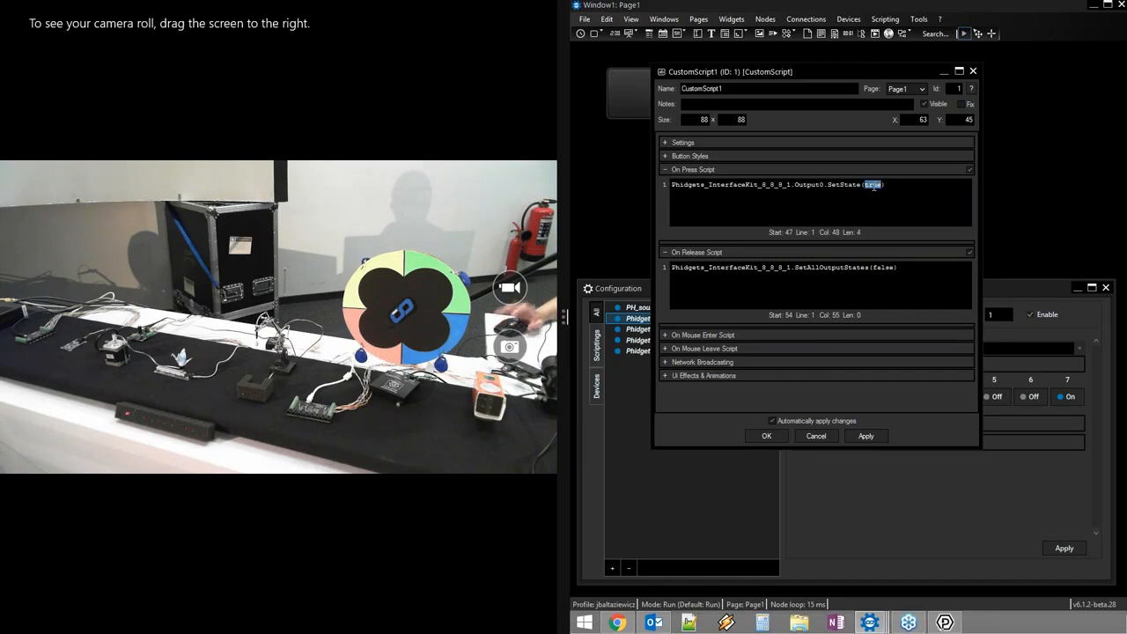
type("false")
right_click(874, 185)
left_click(898, 194)
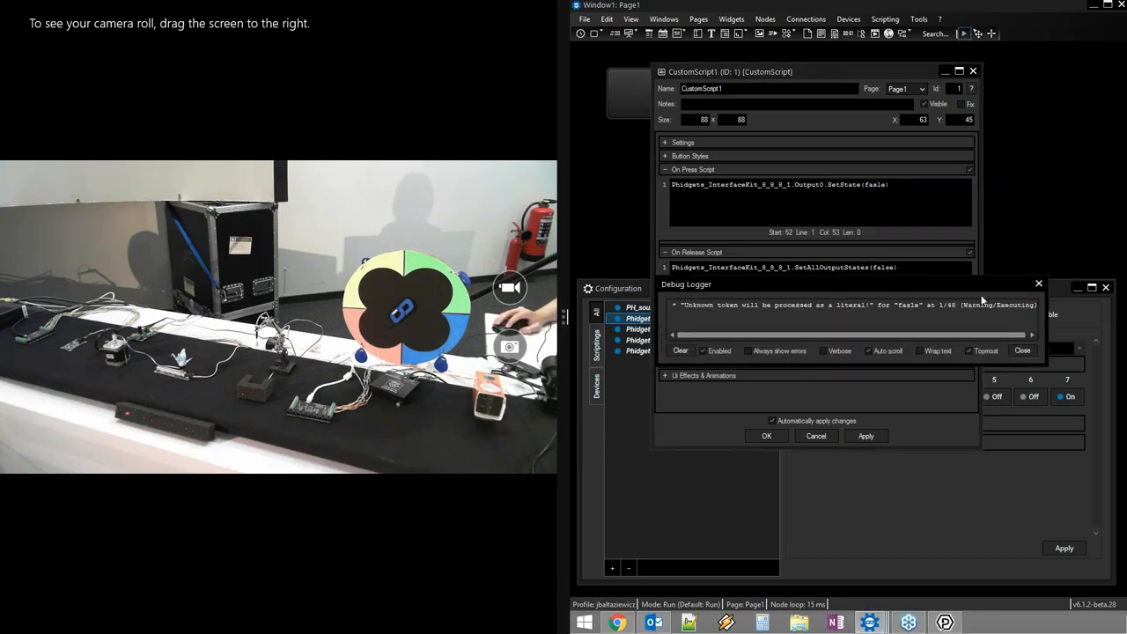
left_click(1038, 285)
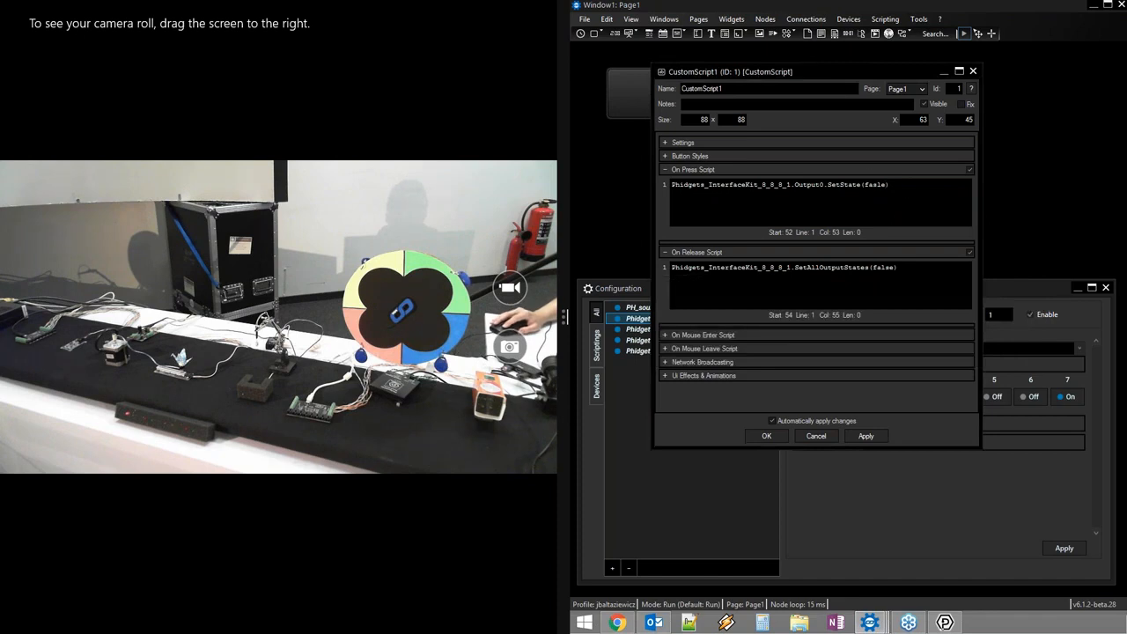
key("BackSpace")
key("Right")
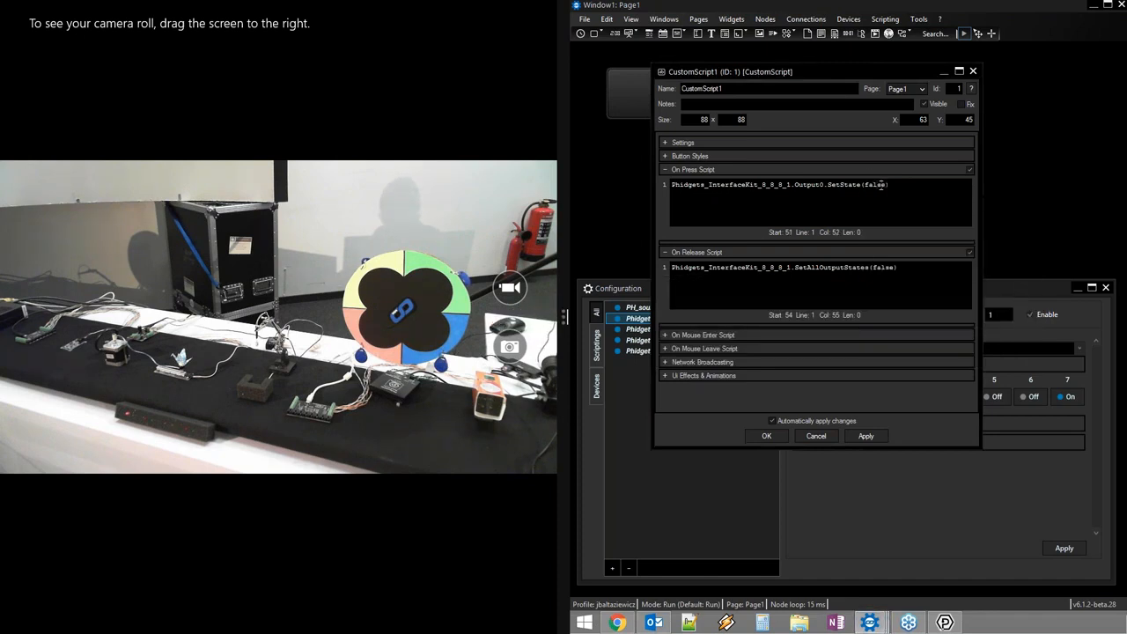
right_click(938, 193)
left_click(949, 201)
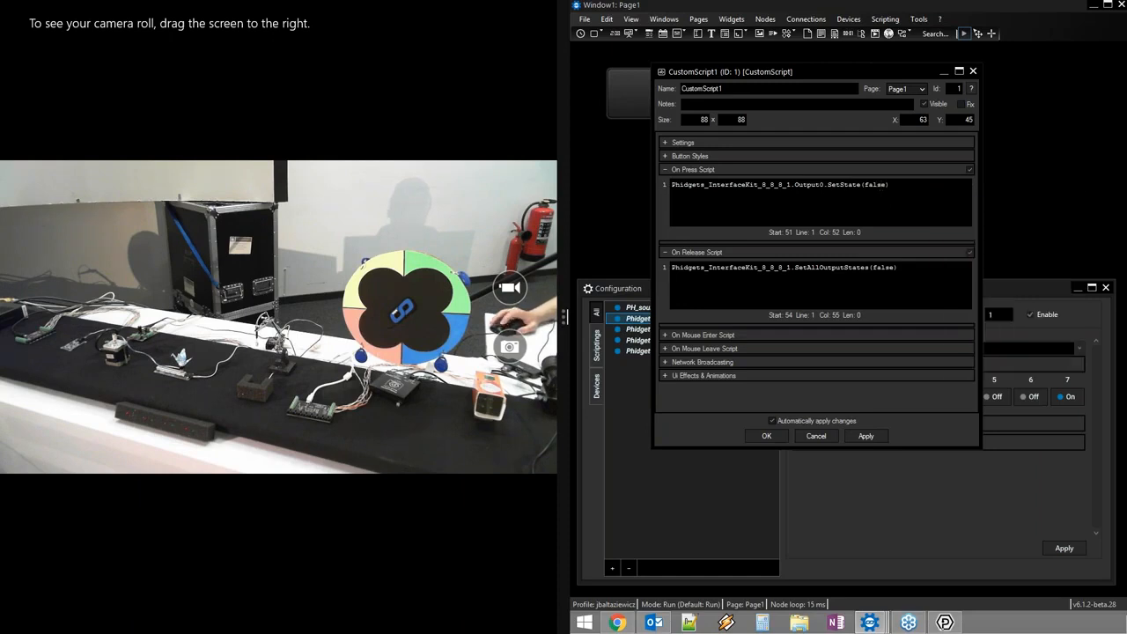
- Replace SetState(false) with State = true for Output0 in the On Press Script and test it
key("Left")
key("Left")
key("Left")
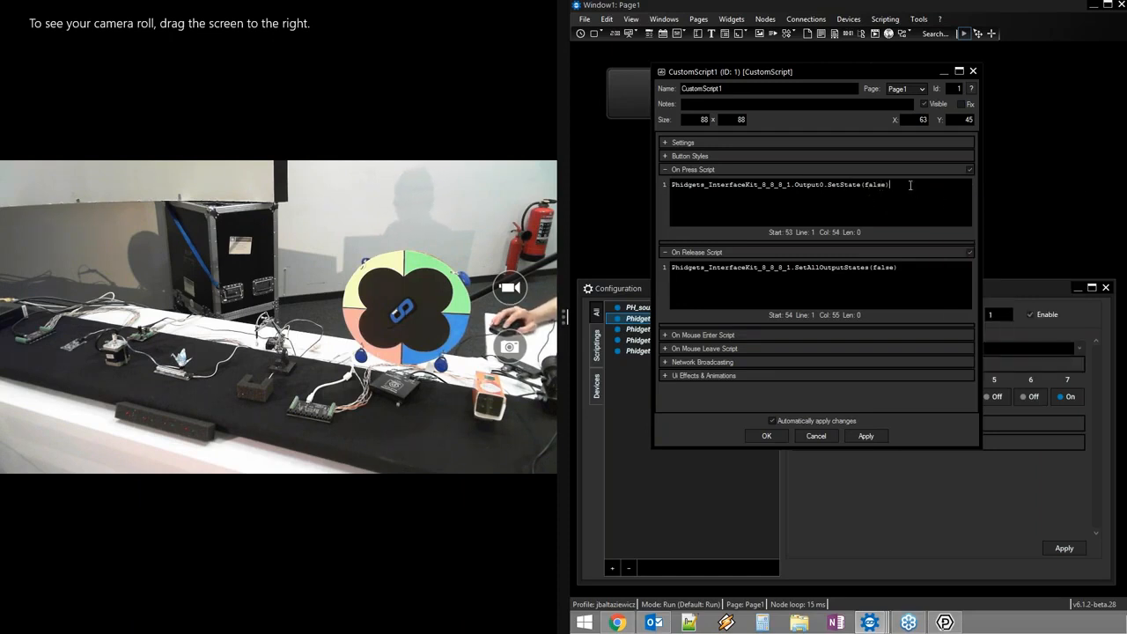
left_click_drag(910, 185, 828, 186)
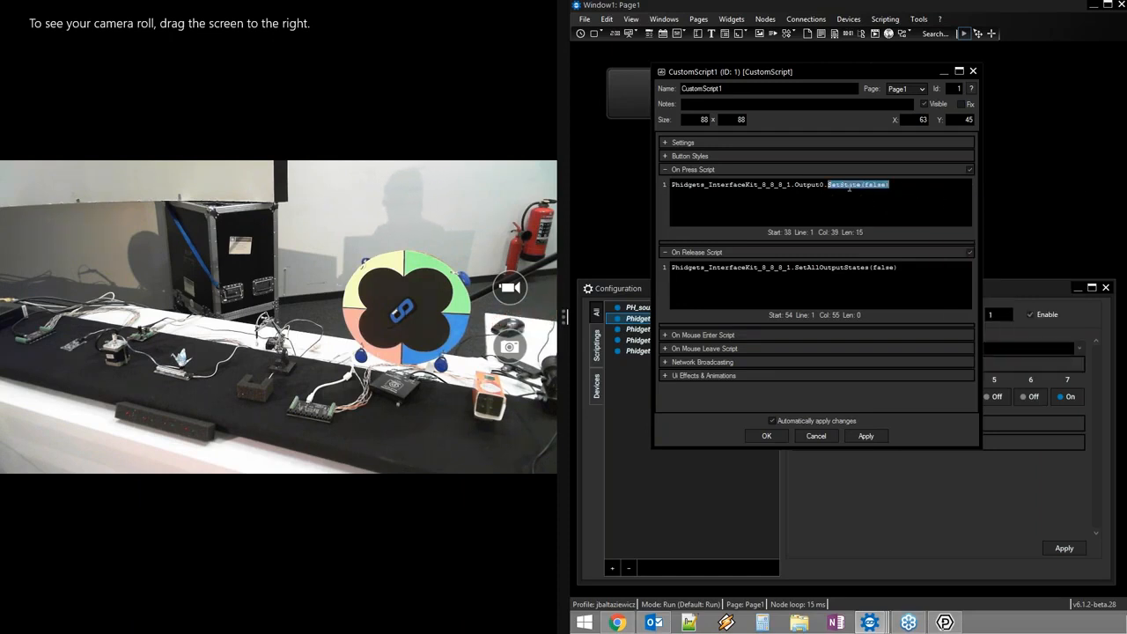
type("st")
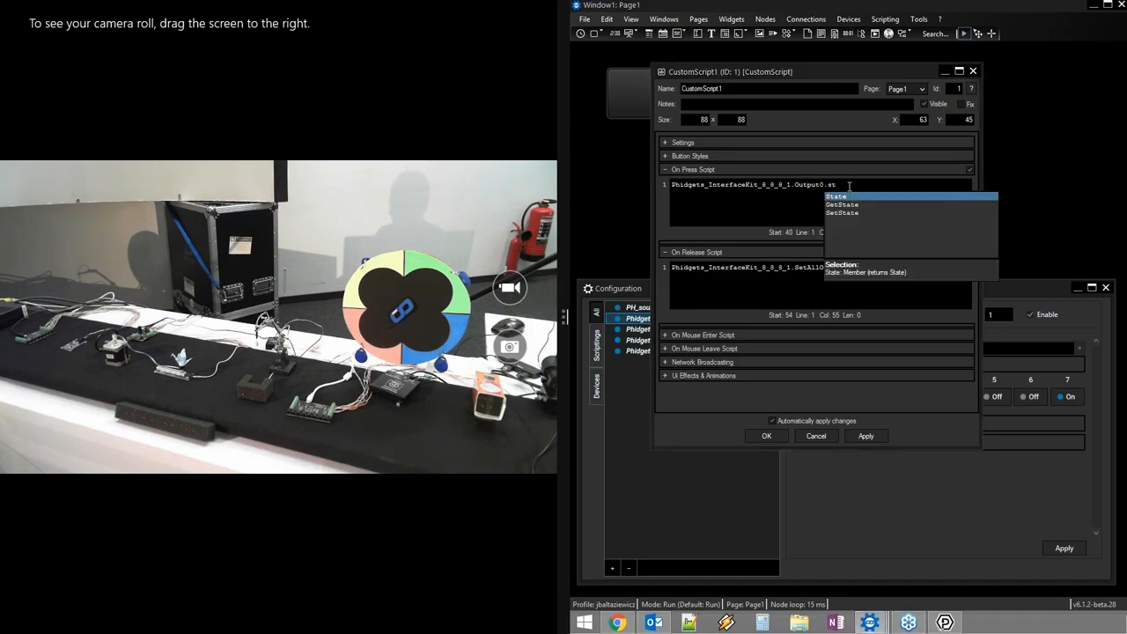
key("Return")
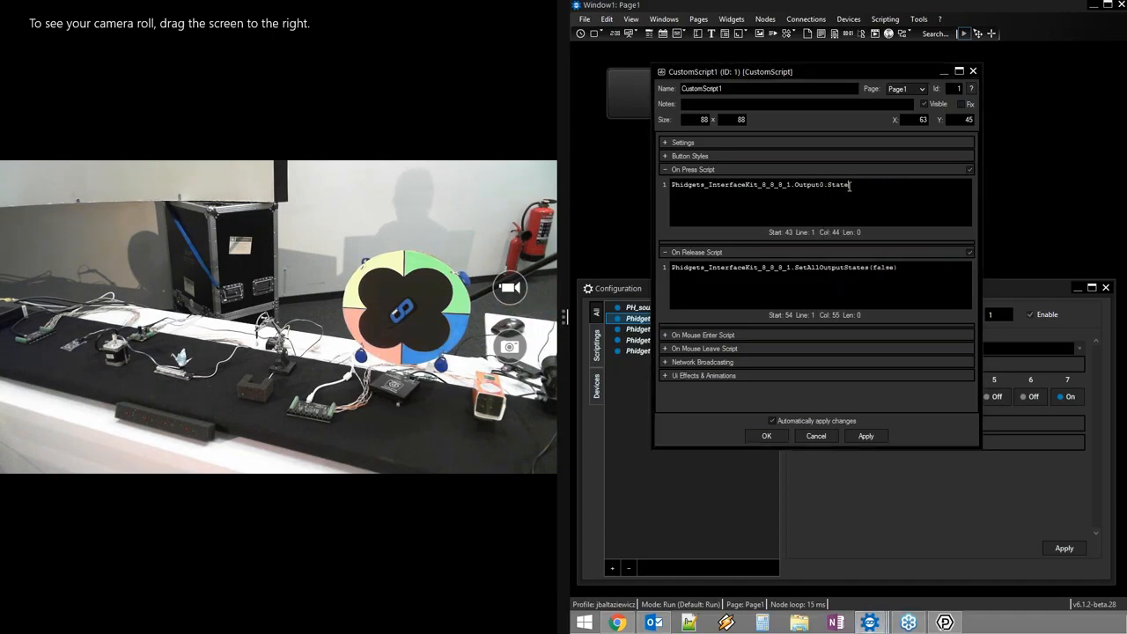
type("= ")
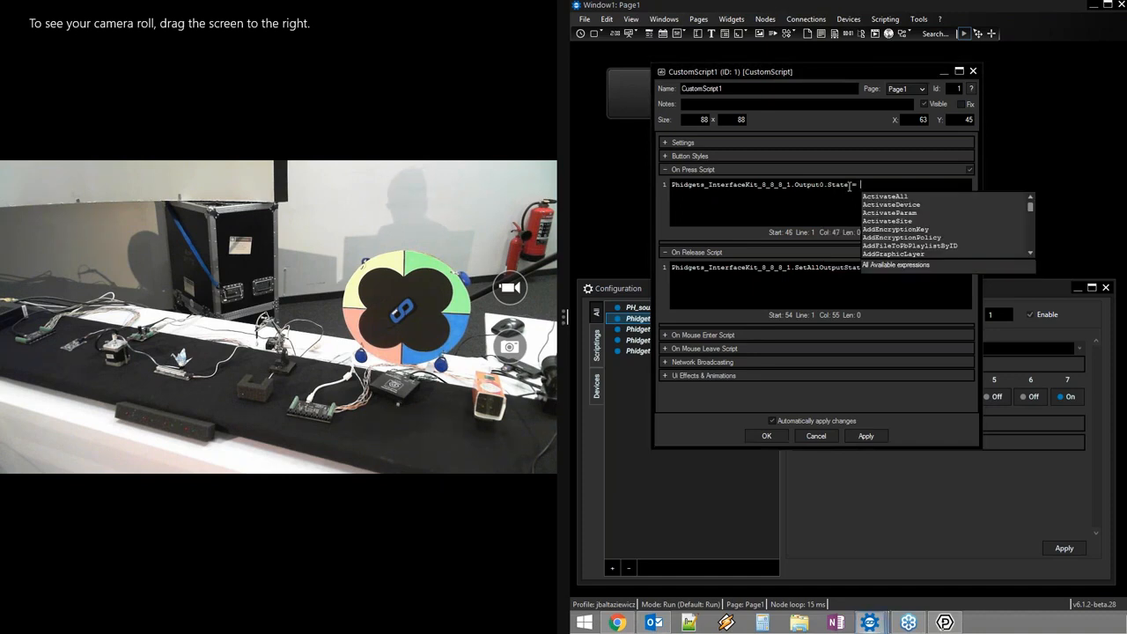
type("true")
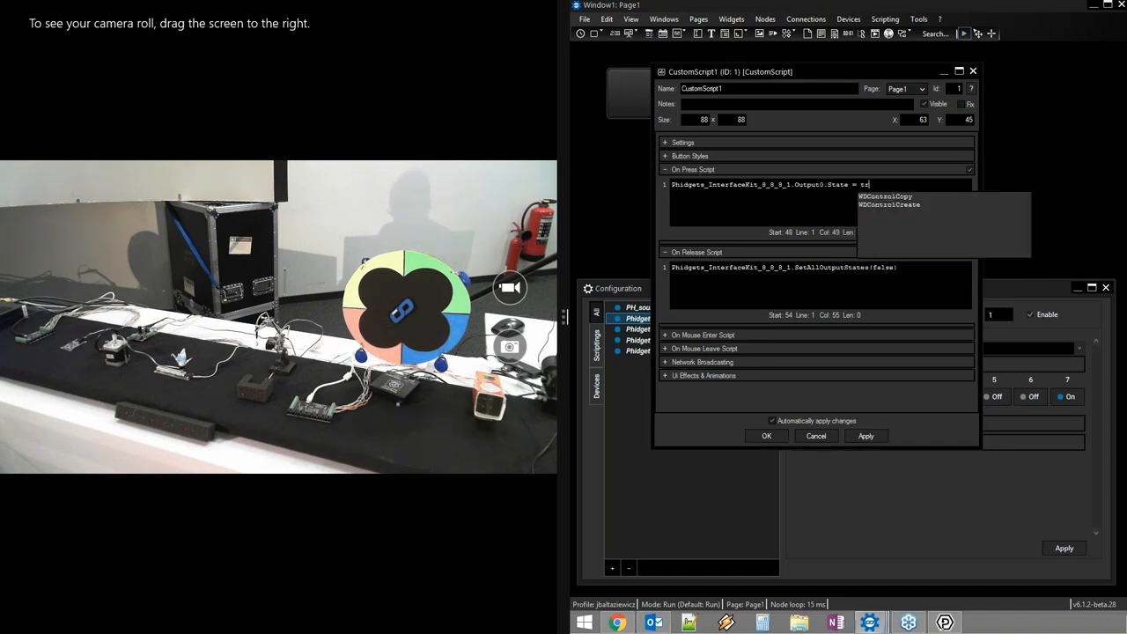
right_click(878, 187)
left_click(885, 191)
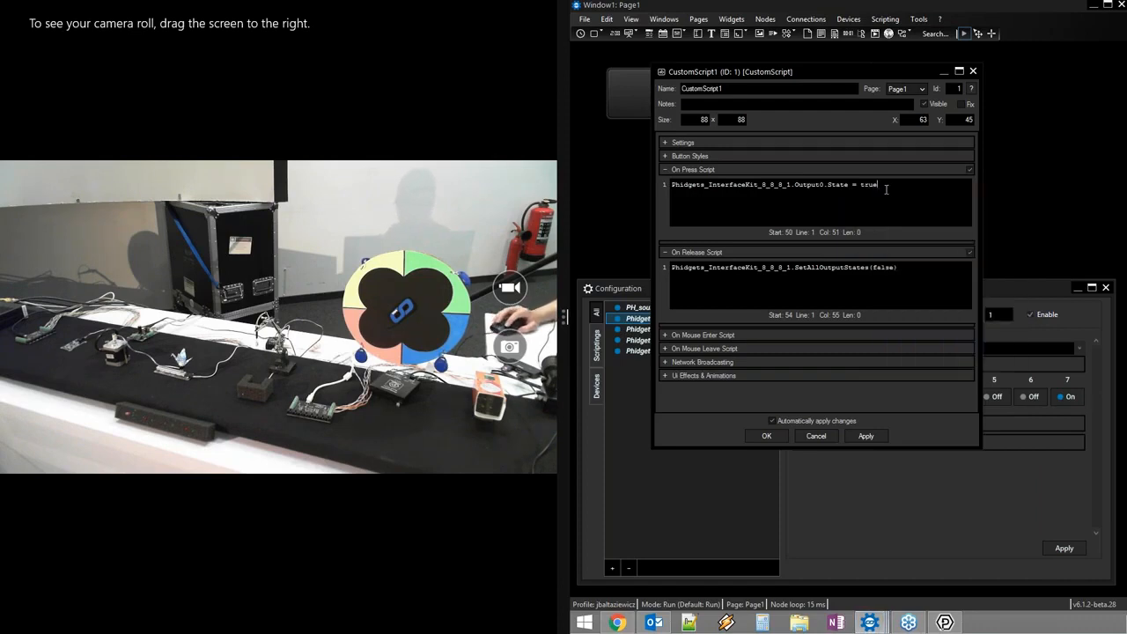
- Remove the = true assignment after Output0.State in the On Press Script
left_click_drag(906, 184, 863, 184)
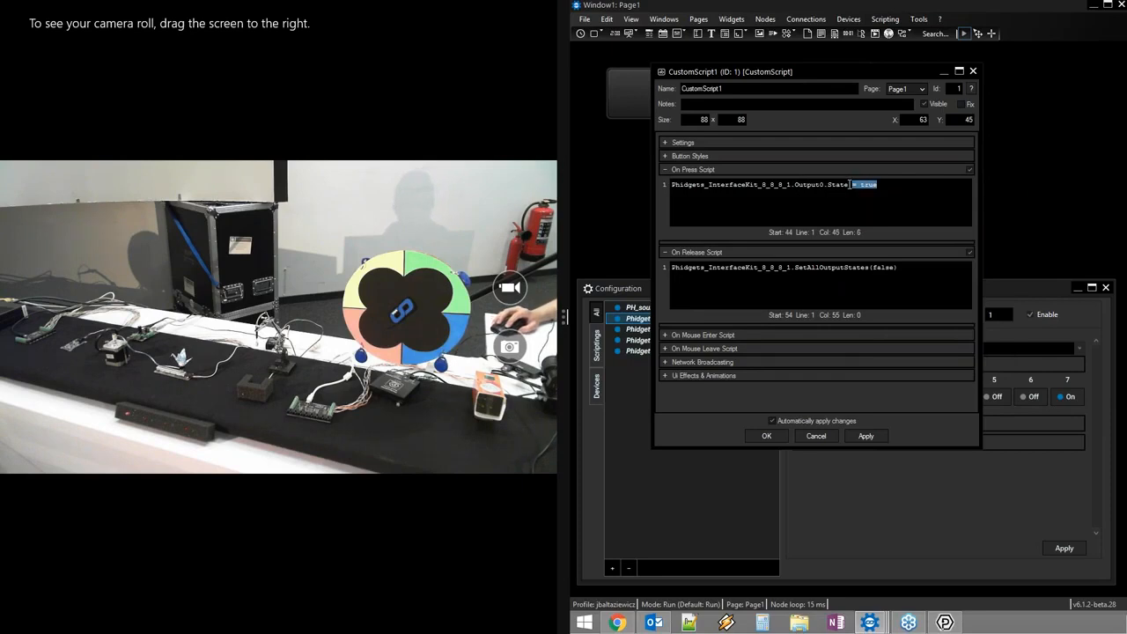
left_click(851, 185)
key("BackSpace")
key("Delete")
key("Delete")
key("Delete")
key("Delete")
key("Delete")
key("Delete")
- Wrap Phidgets_InterfaceKit_8_8_8_1.Output0.State in DebugMessage() in the On Press Script and test it, closing the Debug Logger
type(")")
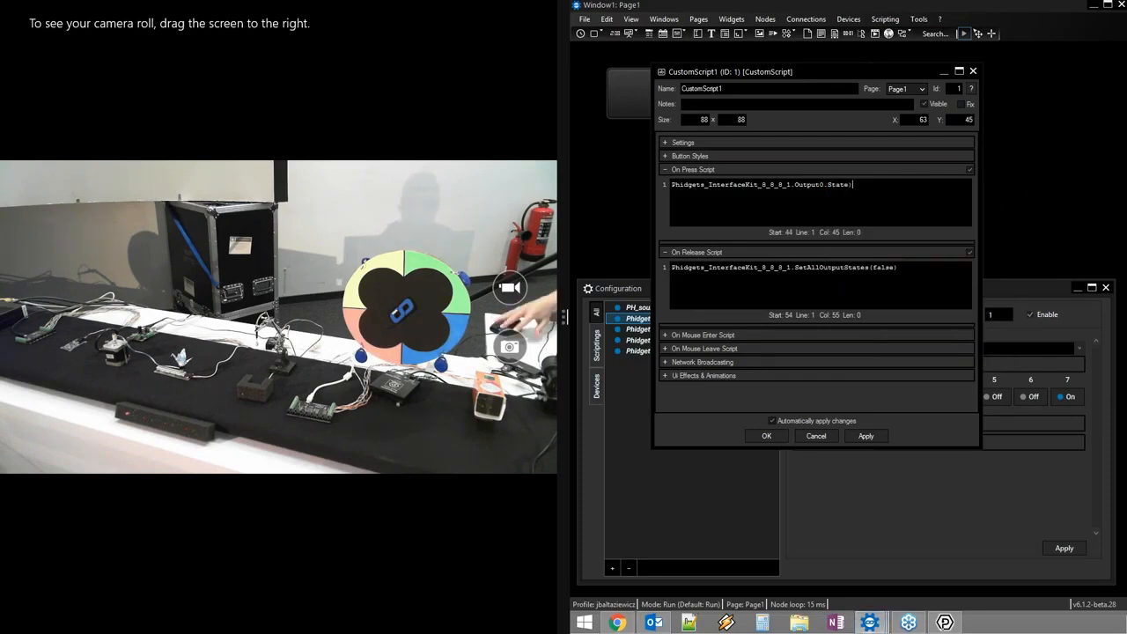
left_click(673, 185)
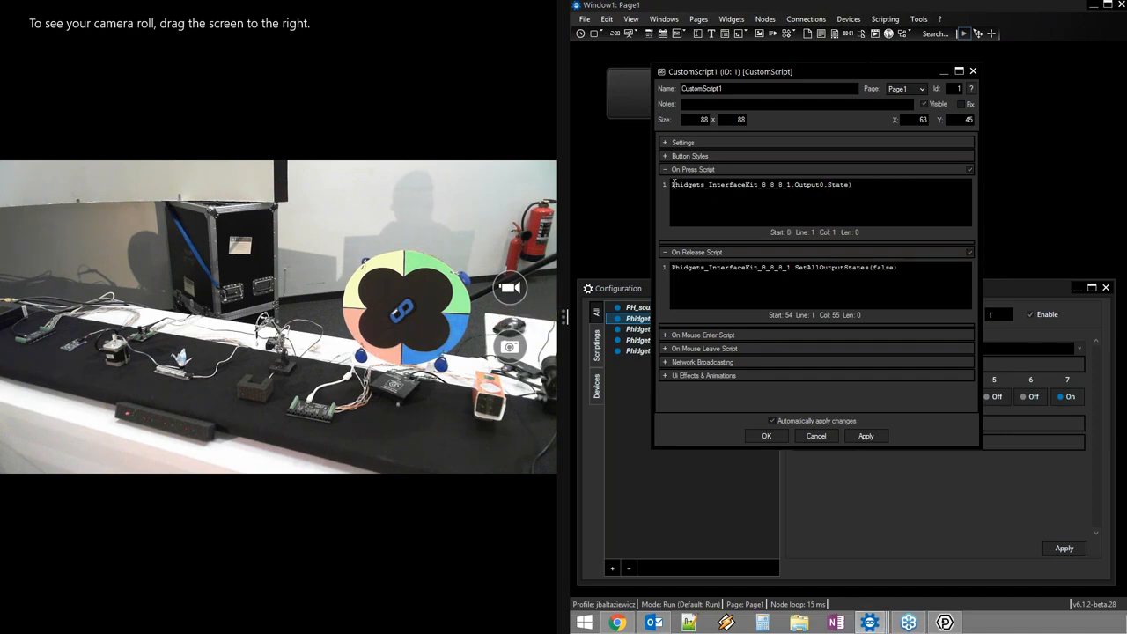
type("Debugm")
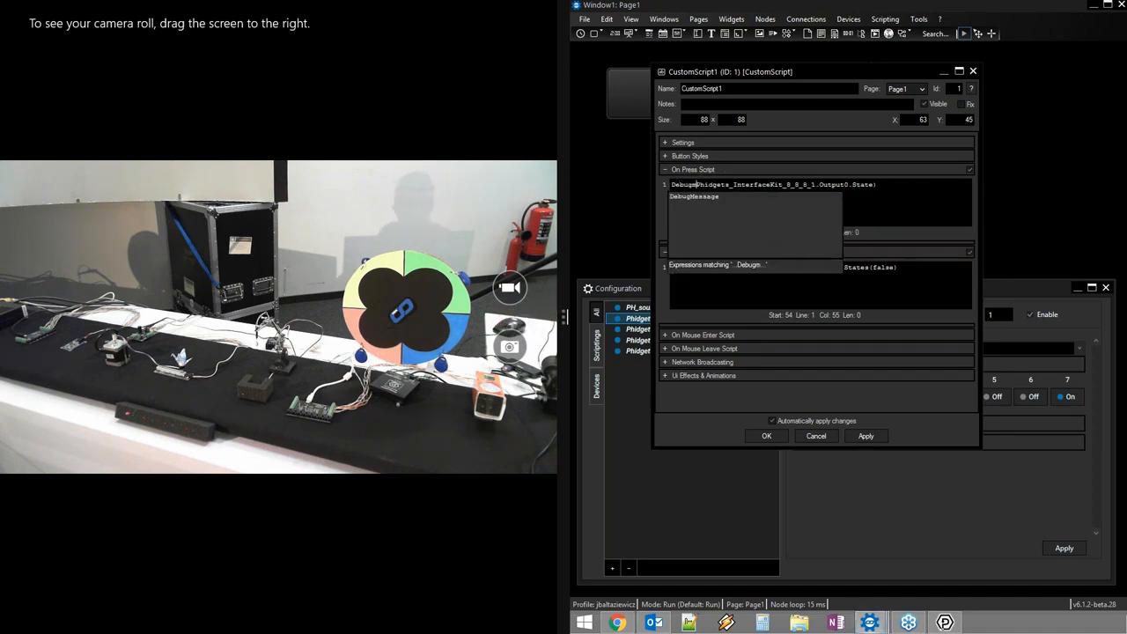
type("(")
right_click(687, 200)
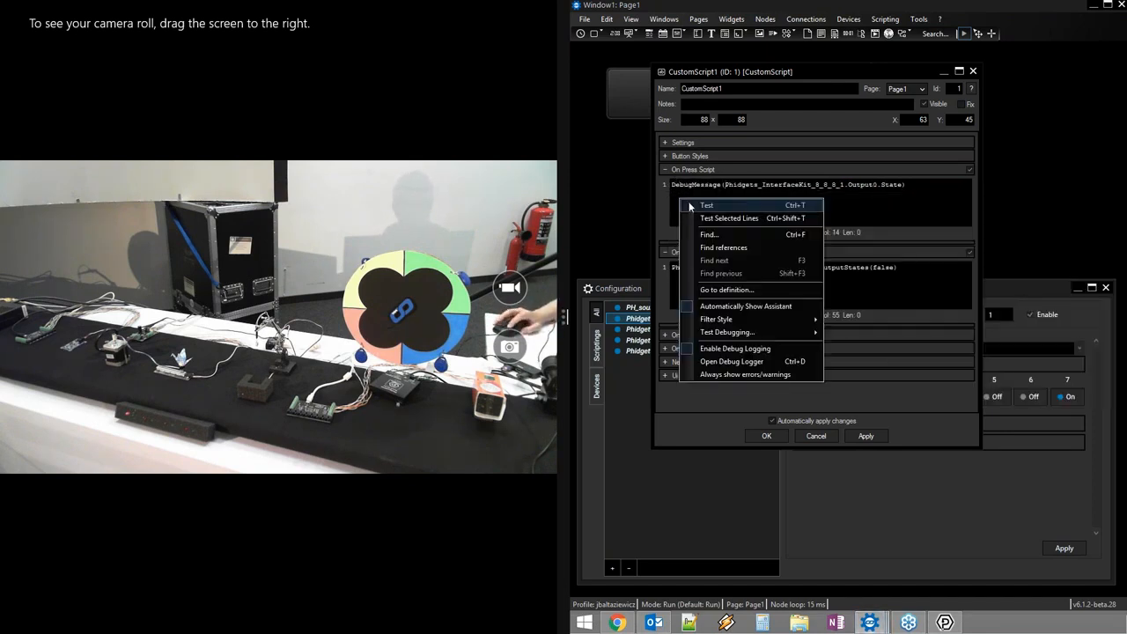
left_click(690, 206)
left_click_drag(699, 305, 663, 305)
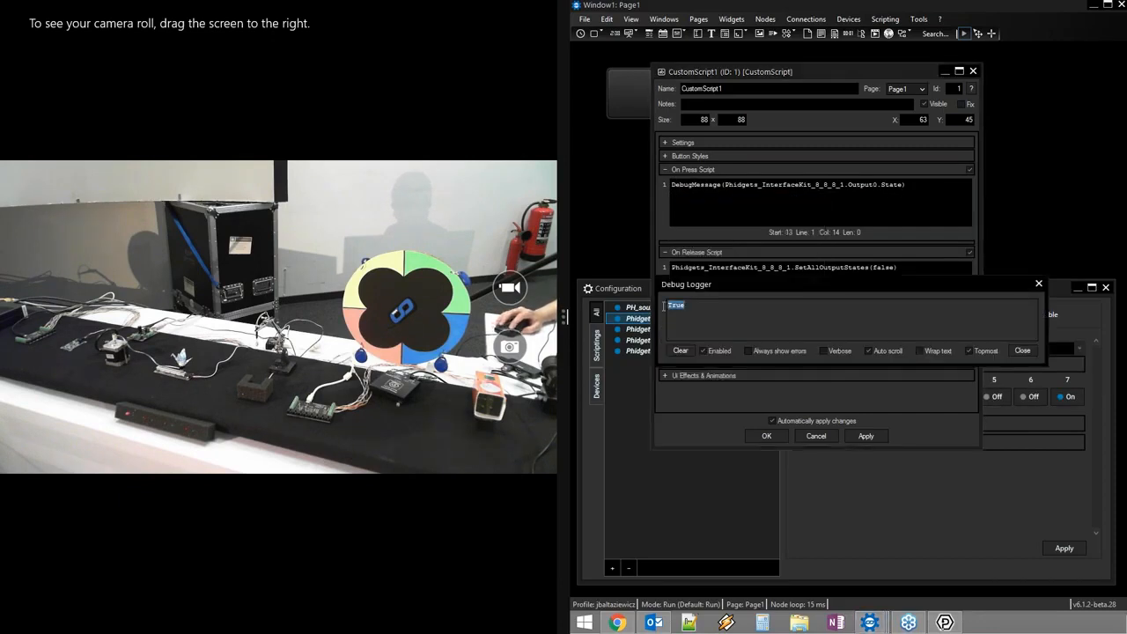
left_click(1039, 285)
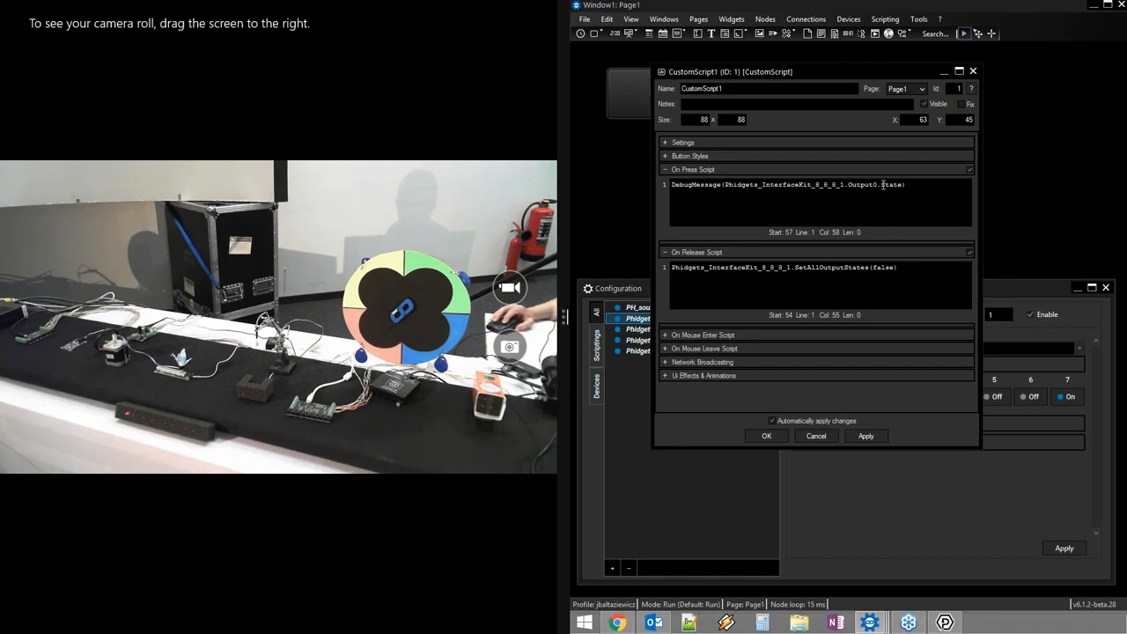
- Replace the On Press Script with a loop that begins with for i = 0 to 7 {
left_click(883, 185)
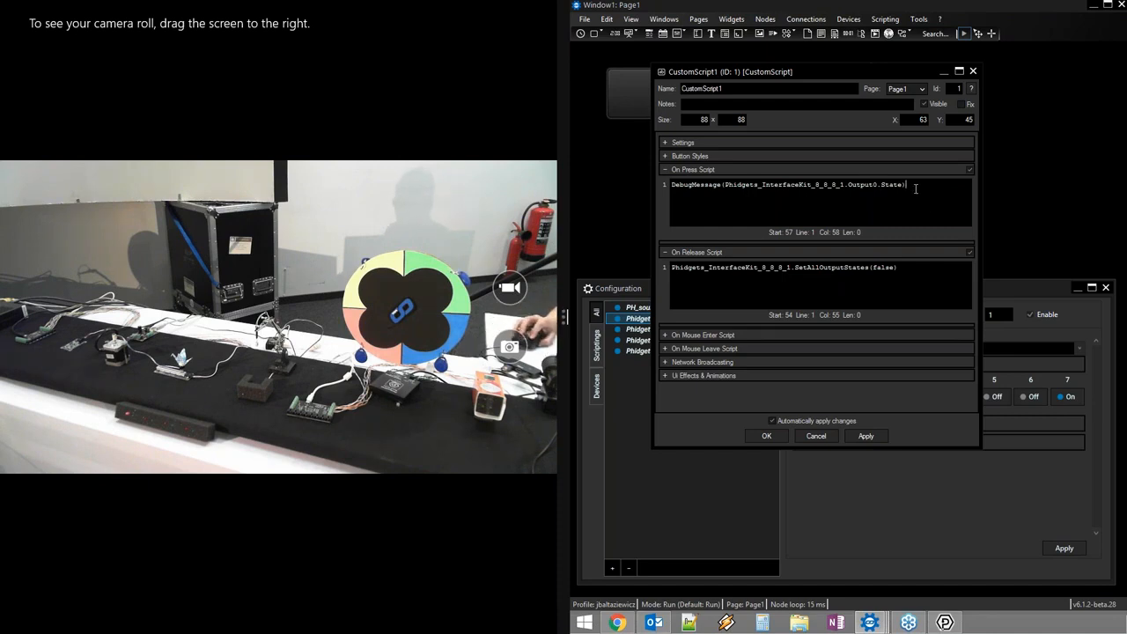
left_click(914, 279)
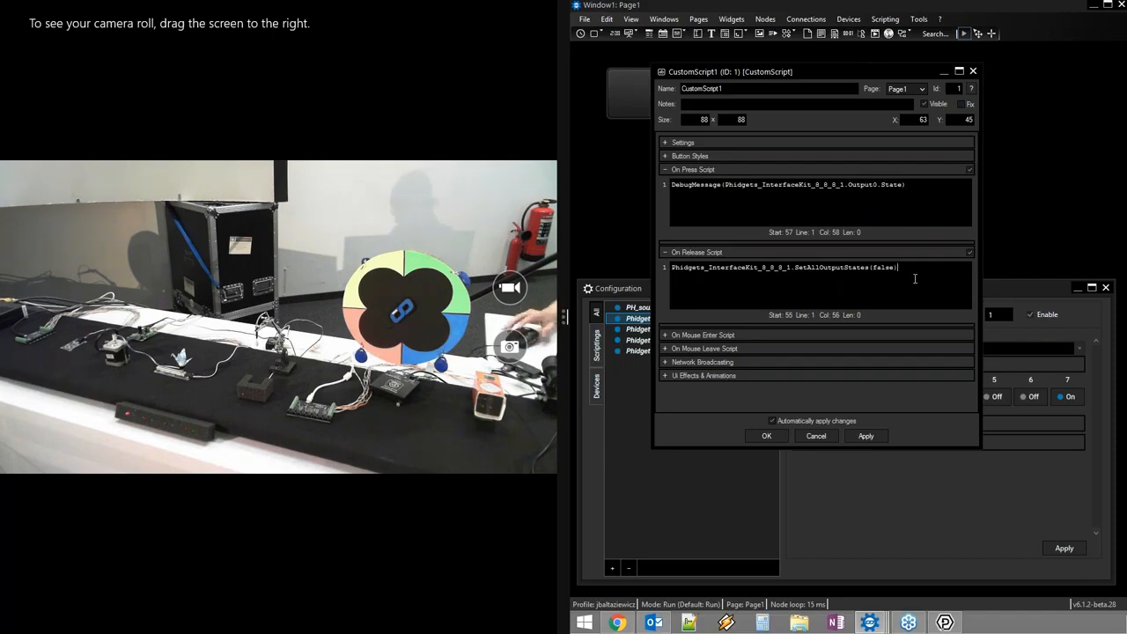
left_click_drag(915, 186, 676, 191)
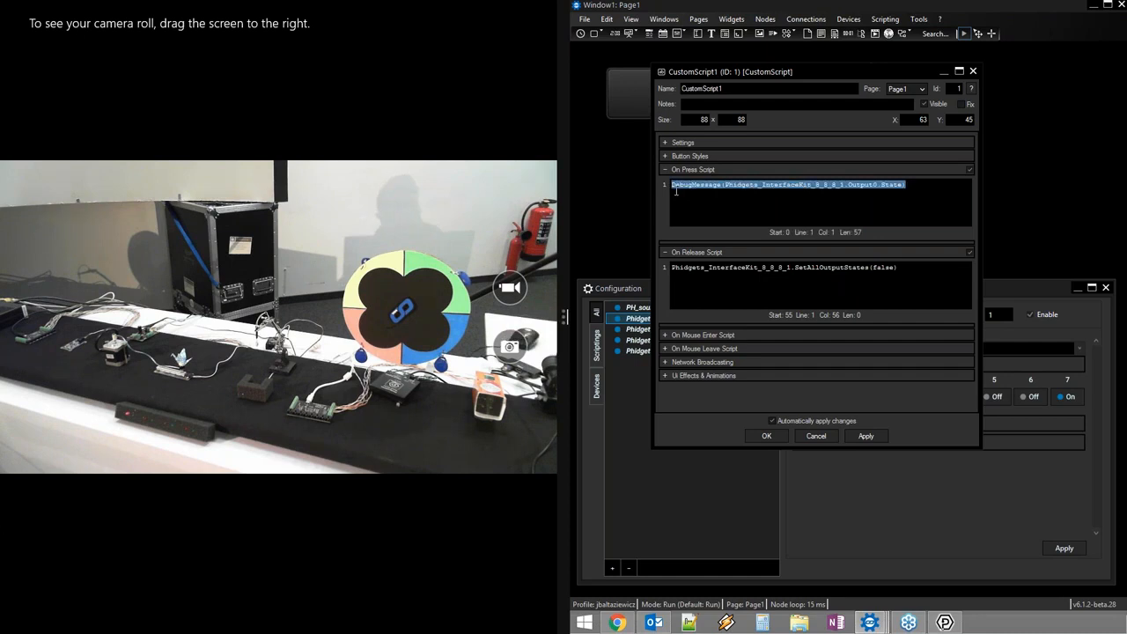
type("fnz")
type(" i = ")
type("0 to 7")
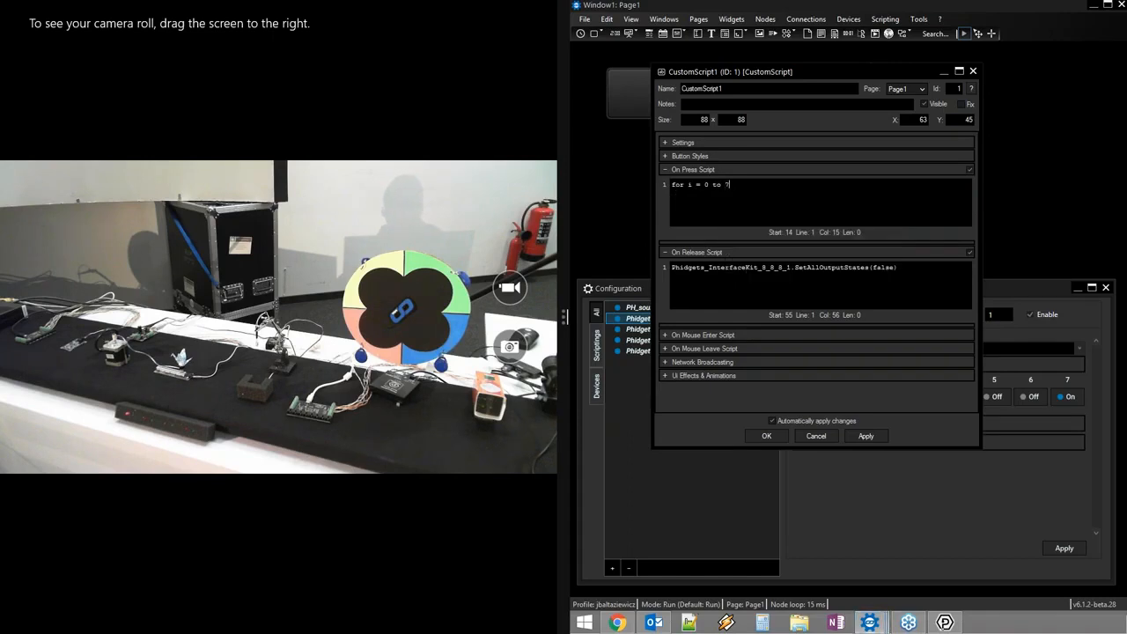
type(" {")
key("Return")
- Add Phidgets_InterfaceKit_8_8_8_1.SetOutputState(i,true) inside the On Press Script's loop
type("phi")
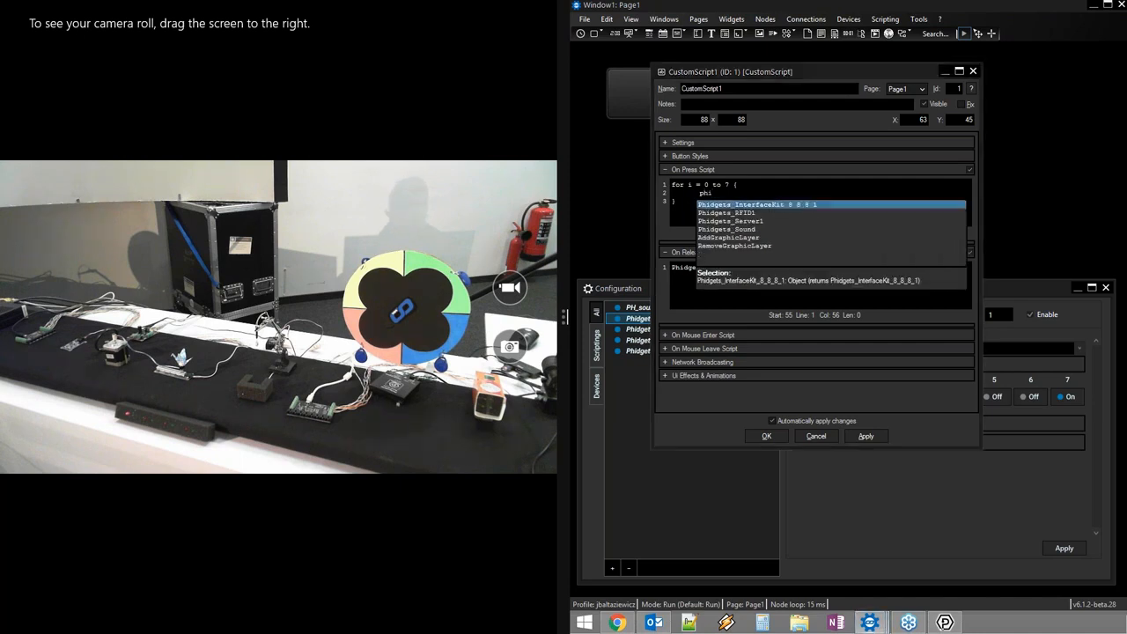
type(".ou")
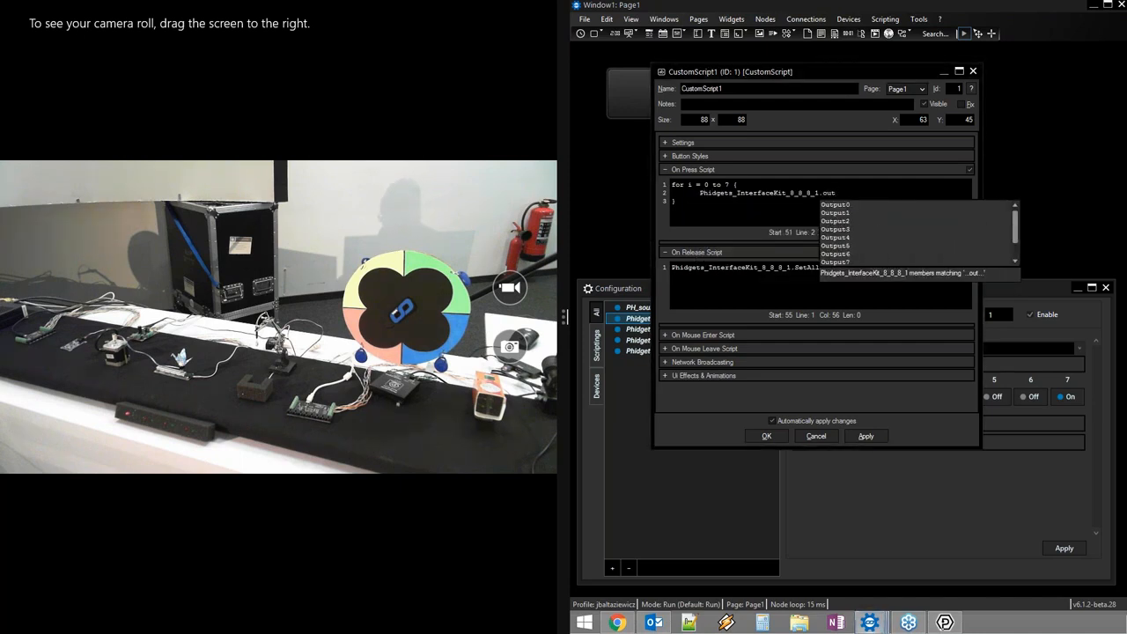
type("t")
key("Down")
key("Down")
key("Down")
key("Down")
key("Down")
key("Down")
key("Down")
key("Down")
key("Down")
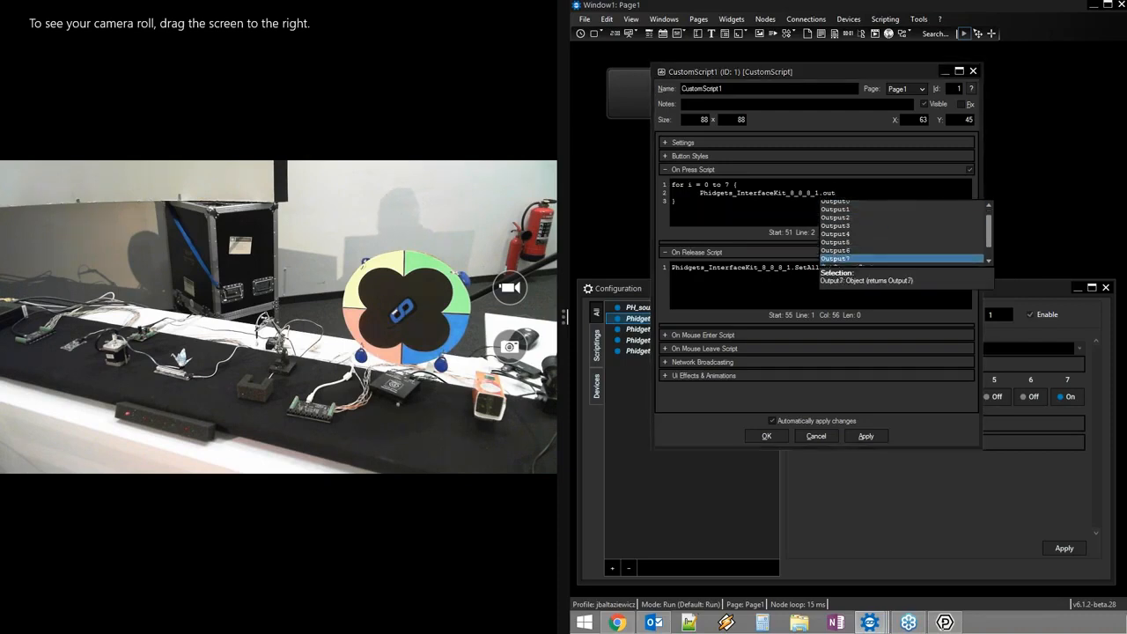
key("Down")
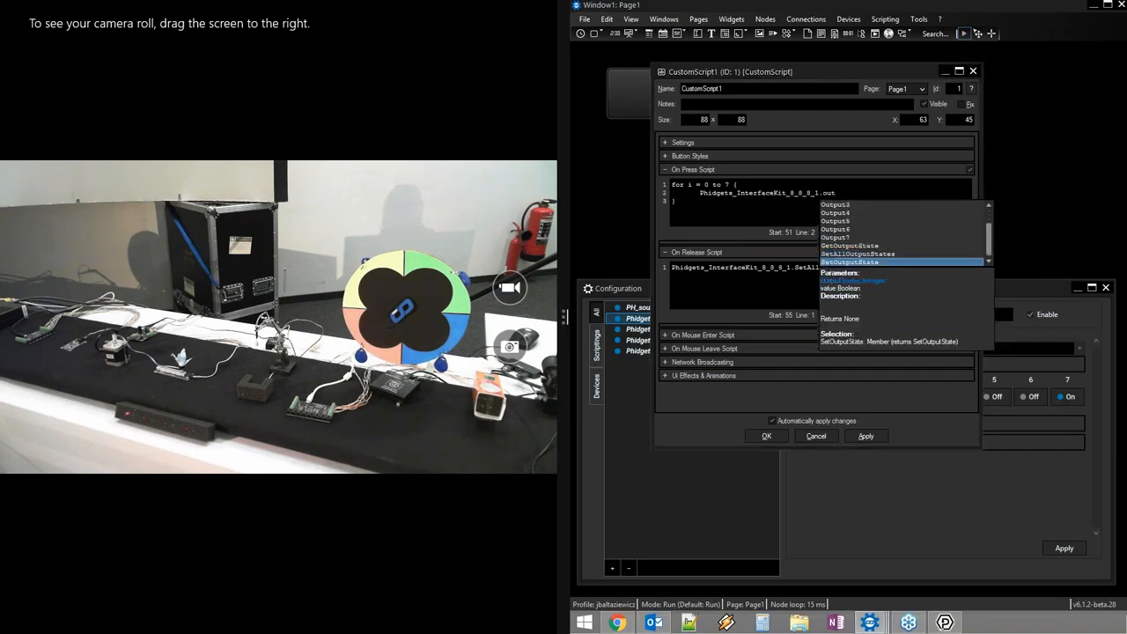
key("Return")
type("(")
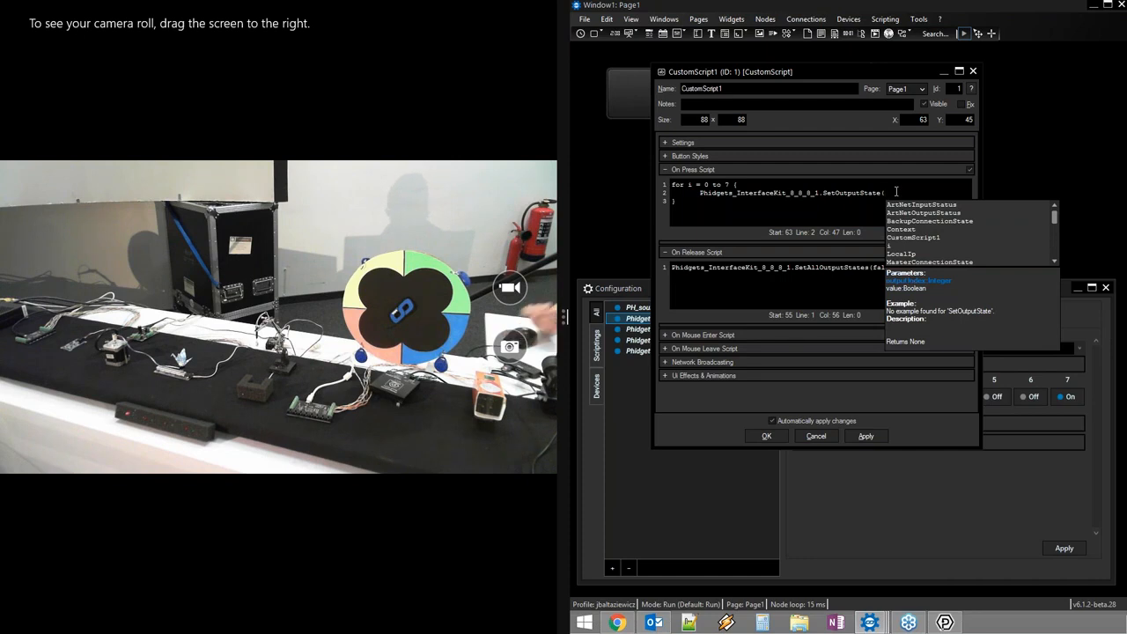
type("i")
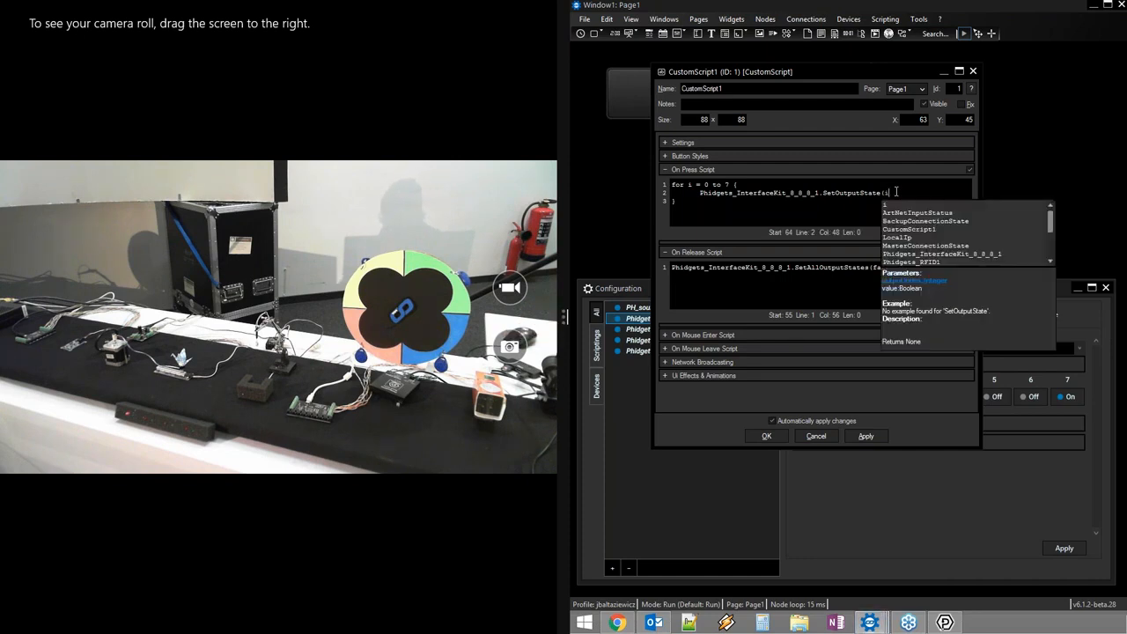
type(",true")
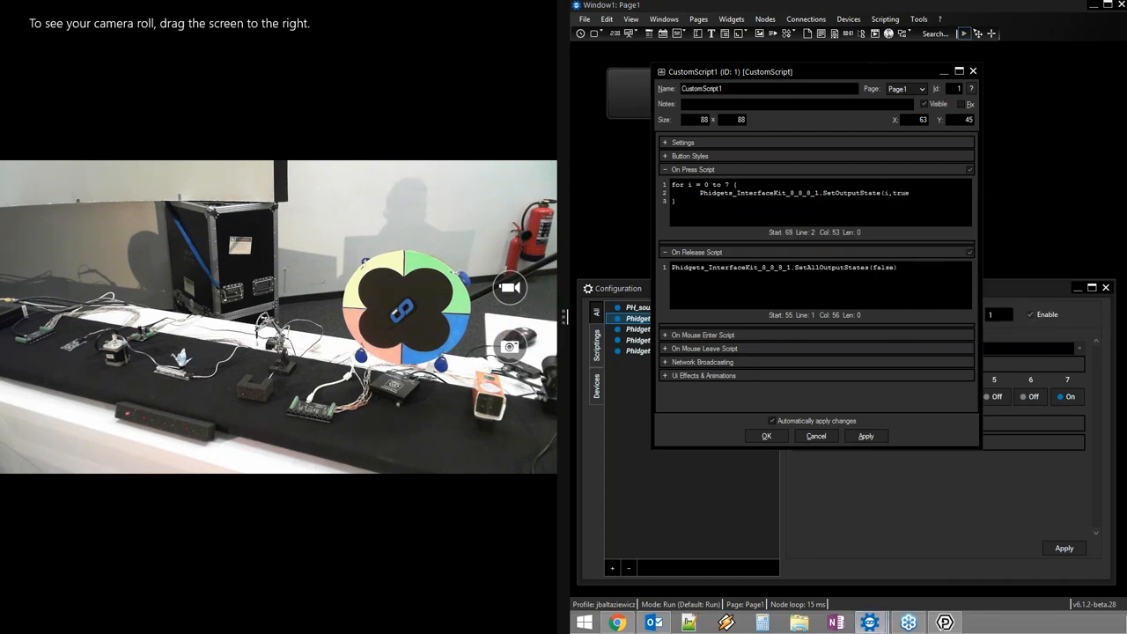
type(")")
- Add WDWait(0.2) as the next line inside the On Press Script's loop
key("Return")
type("Wait")
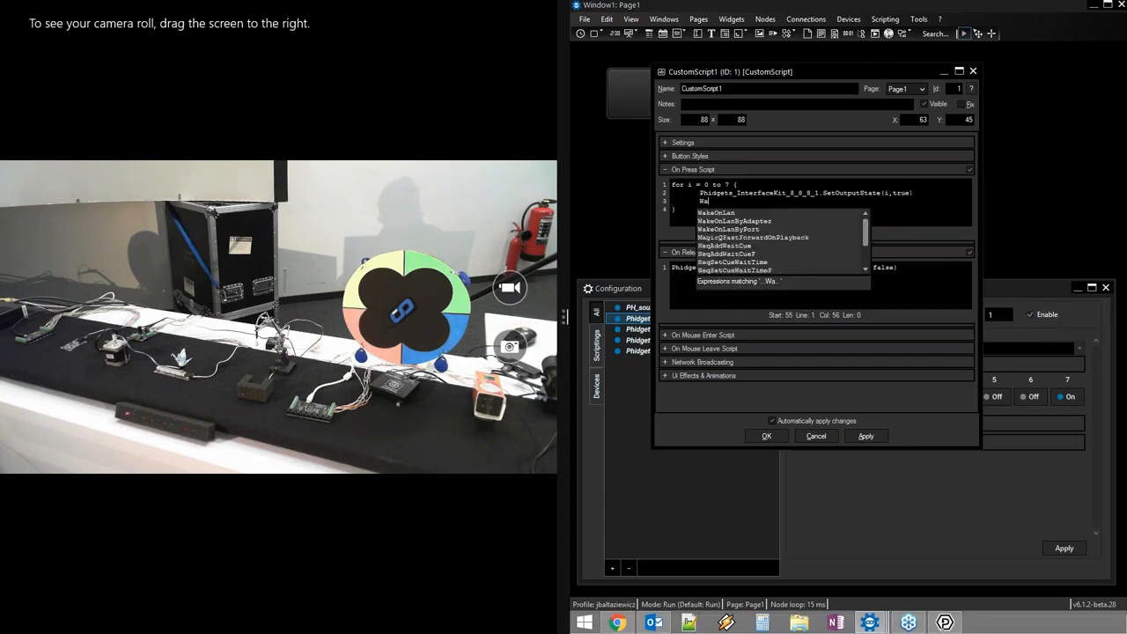
key("Down")
key("Down")
key("Down")
key("Down")
key("Down")
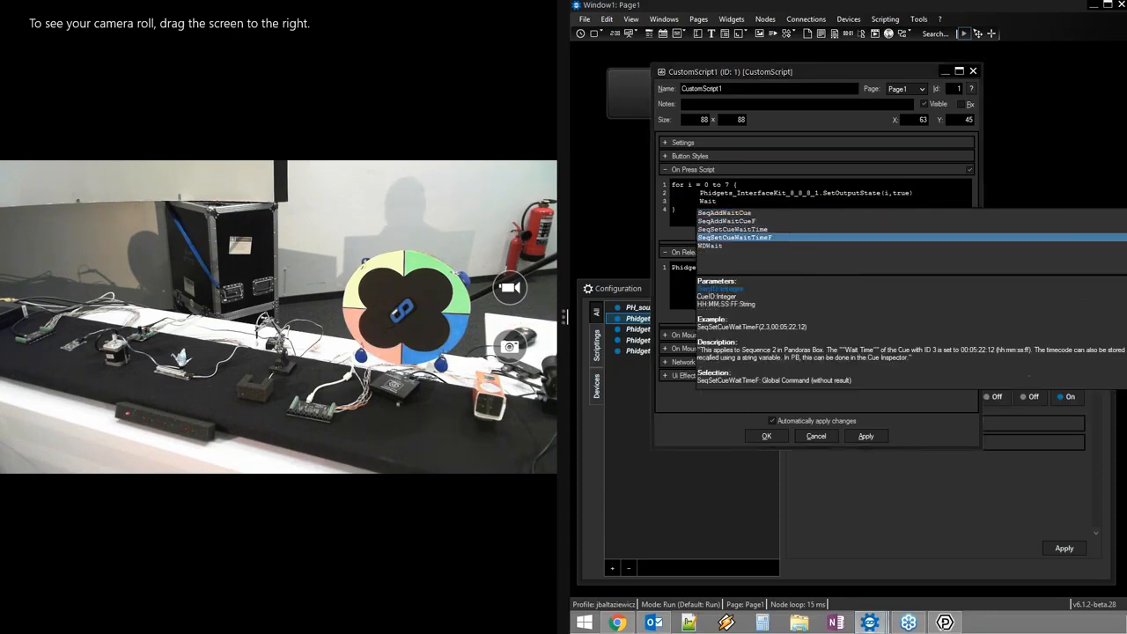
key("Return")
type("0.2)")
key("Down")
- Replace the On Release Script with a copy of the On Press loop and set its SetOutputState value to false
key("ctrl+a")
key("ctrl+c")
left_click(747, 268)
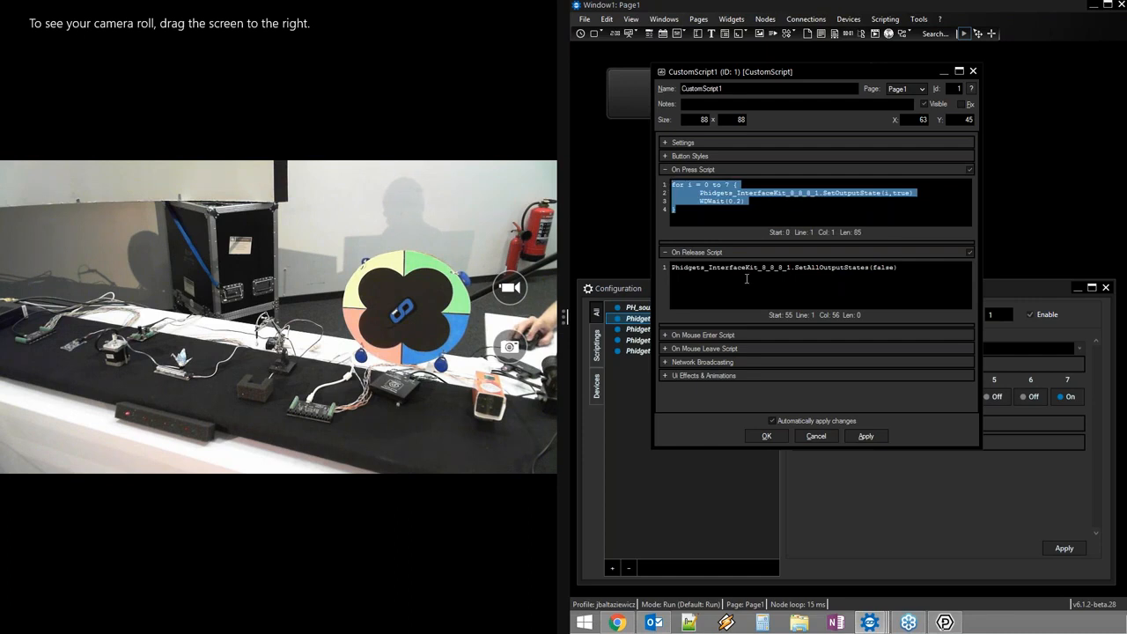
left_click_drag(922, 263, 585, 269)
key("ctrl+v")
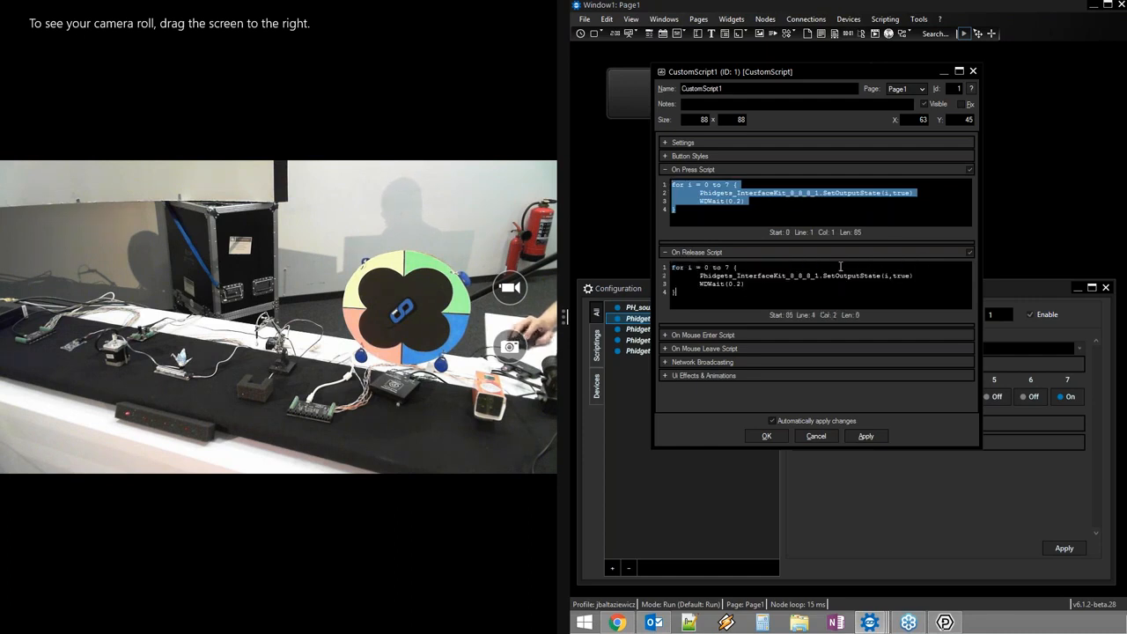
double_click(899, 276)
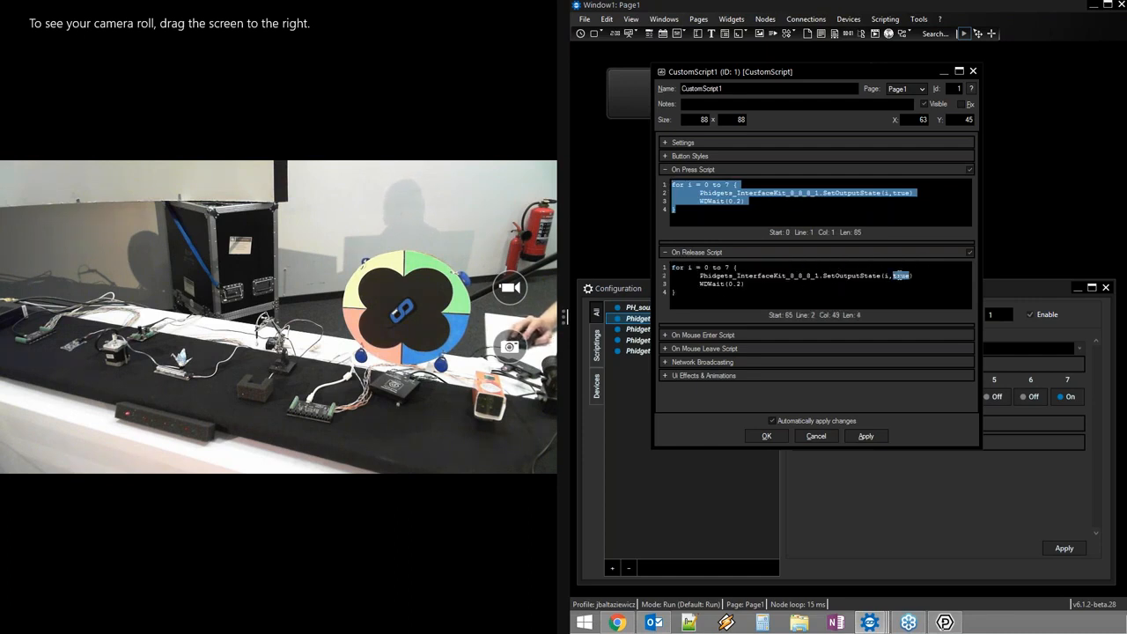
type("false")
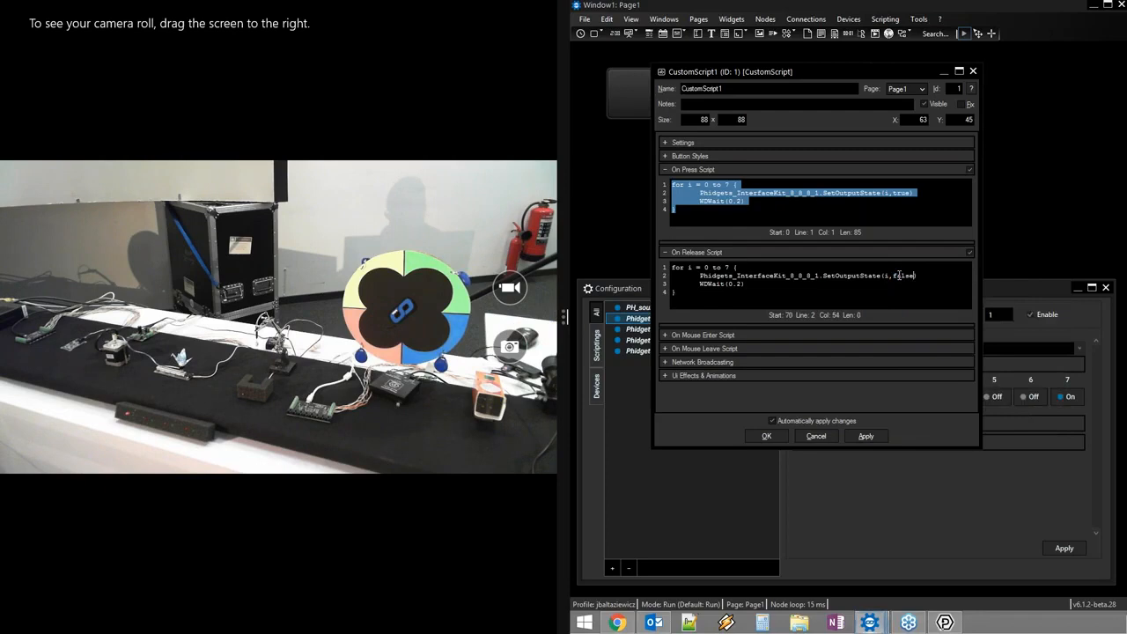
- Test the On Press and On Release loops and confirm the CustomScript1 settings
left_click(898, 215)
right_click(887, 214)
left_click(936, 219)
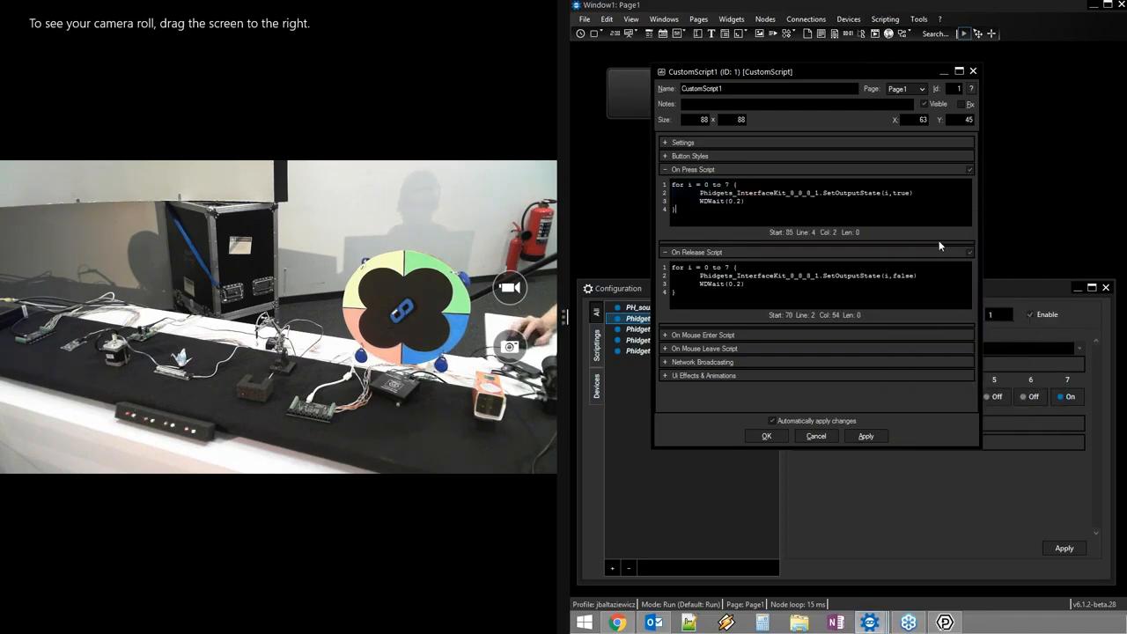
right_click(910, 294)
left_click(924, 303)
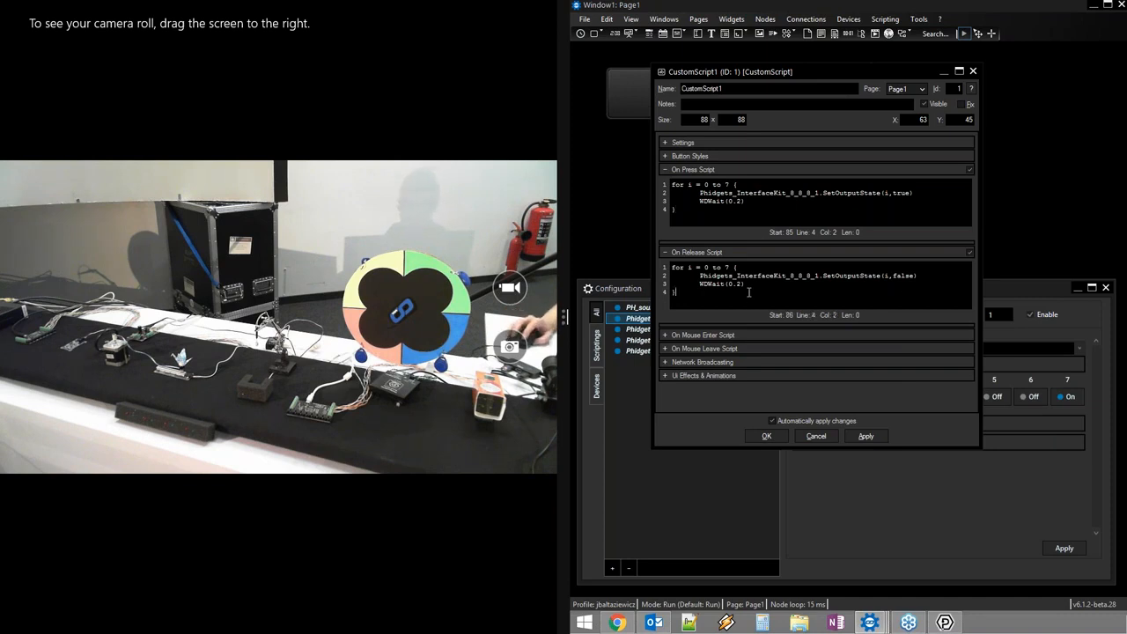
left_click(766, 436)
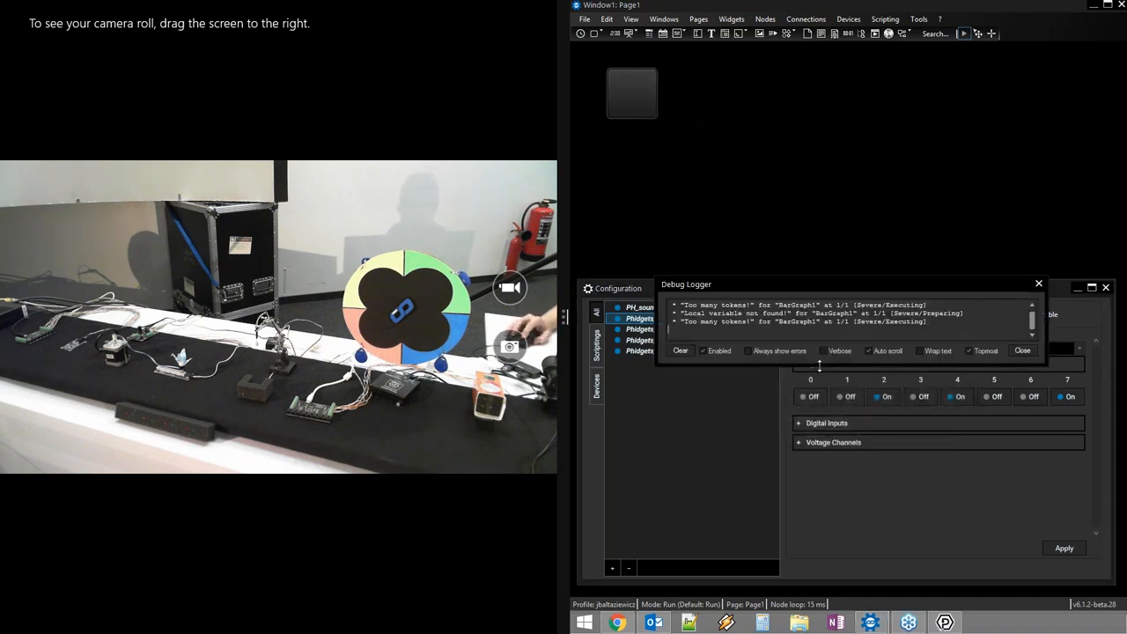
- Close the Debug Logger and disable the PH_sound script in the Configuration window
left_click(1039, 286)
left_click(668, 310)
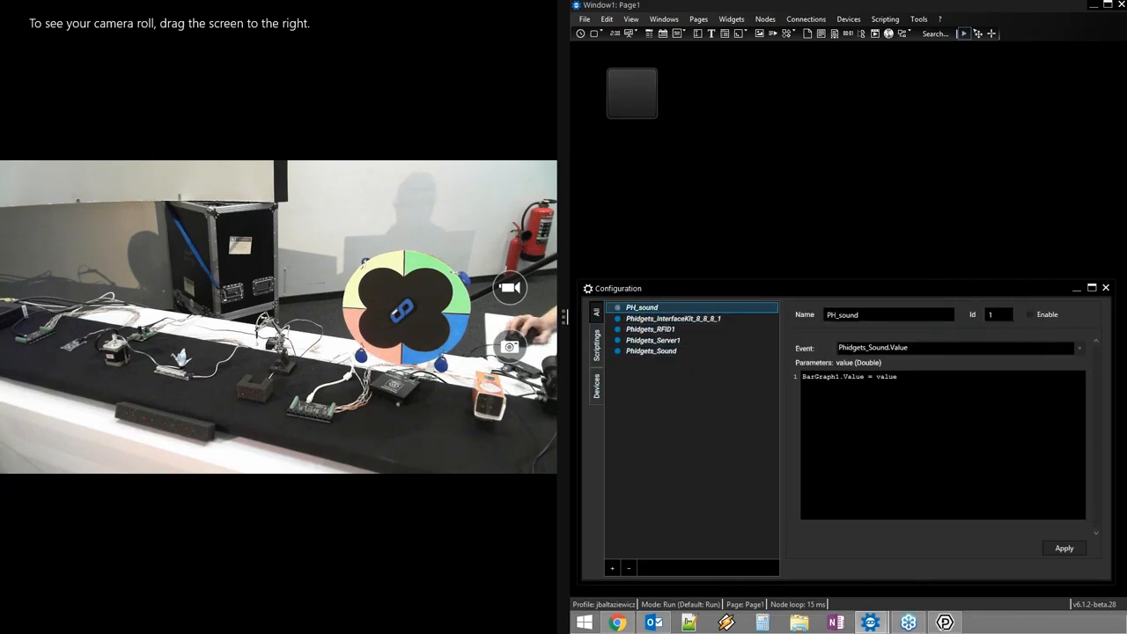
left_click(842, 378)
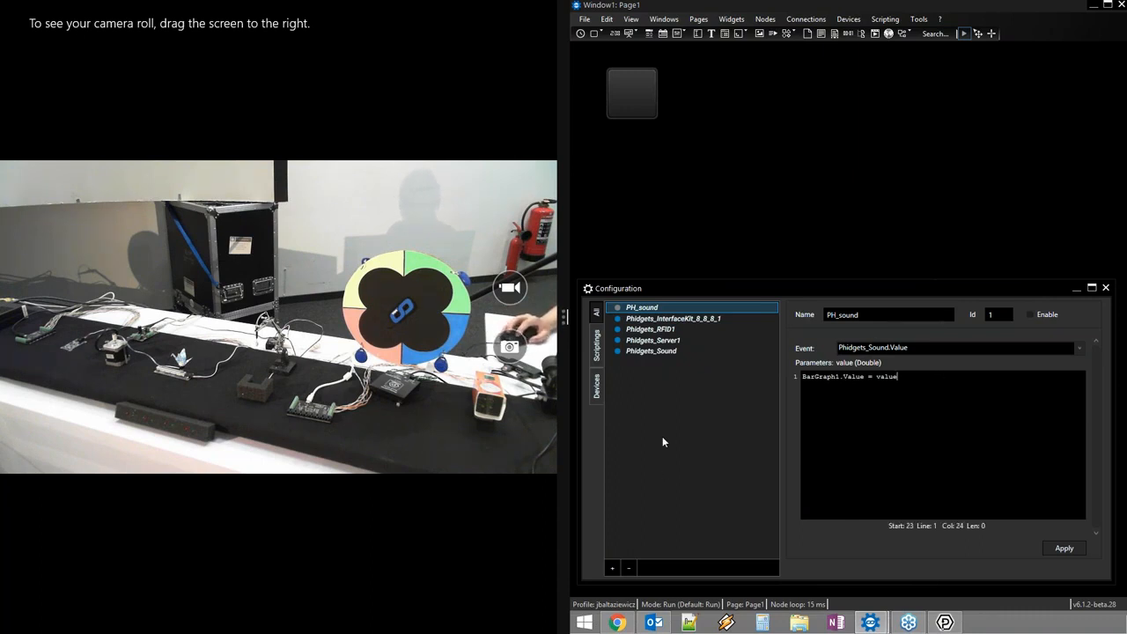
- Examine the SwitchedToOn and SwitchedToOff script fields in the digital inputs of Phidgets_InterfaceKit_8_8_8_1, and collapse them again
left_click(667, 318)
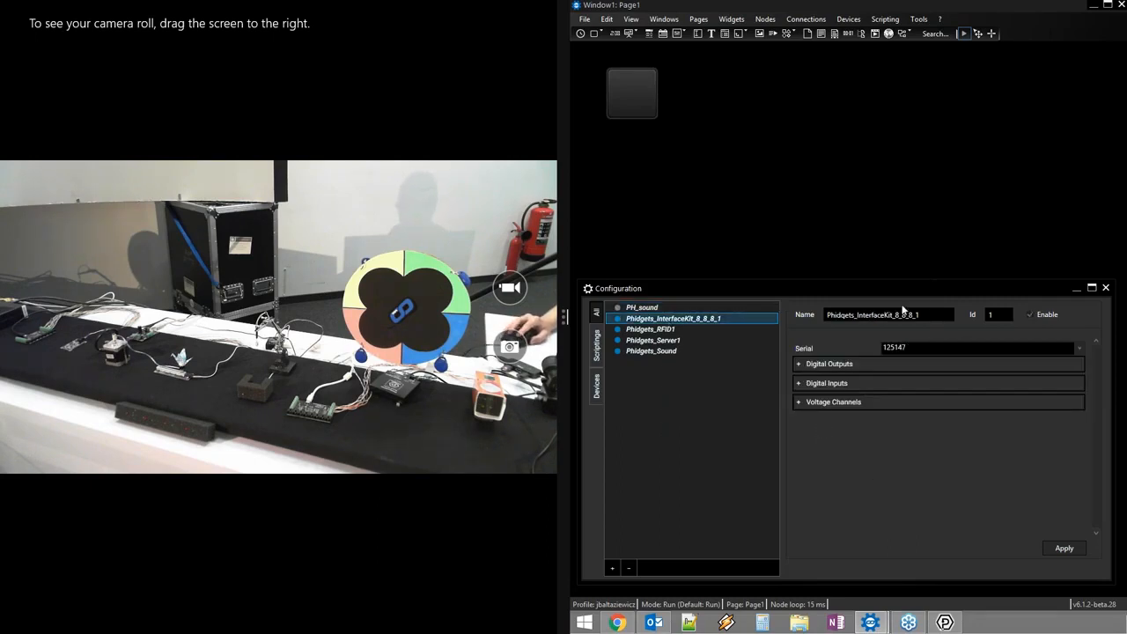
left_click(800, 384)
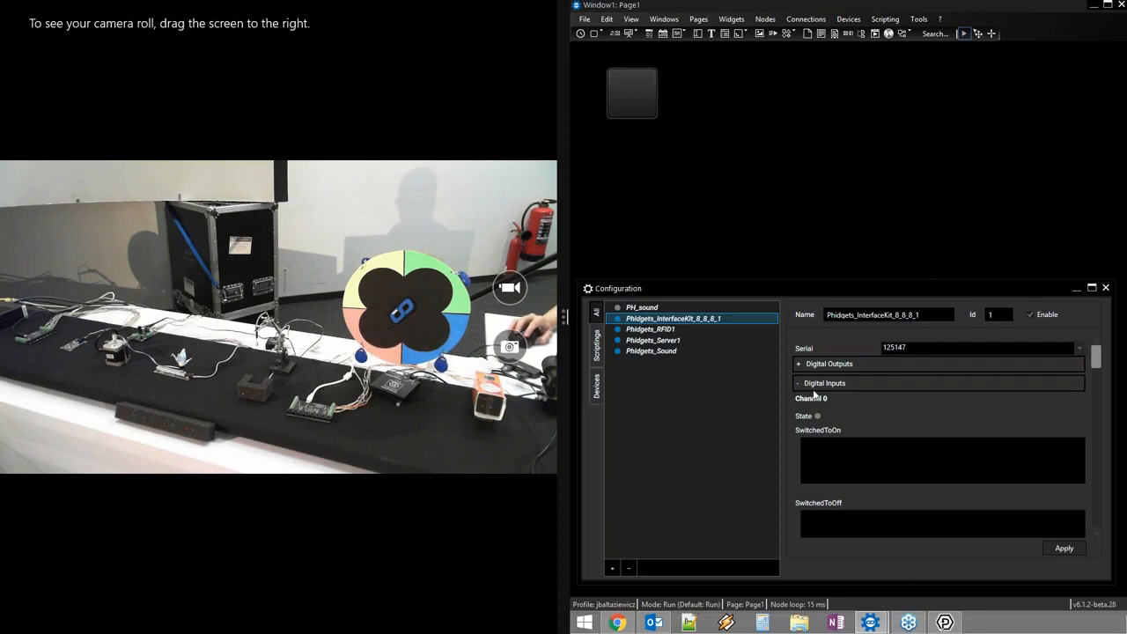
scroll(875, 413, "down", 2)
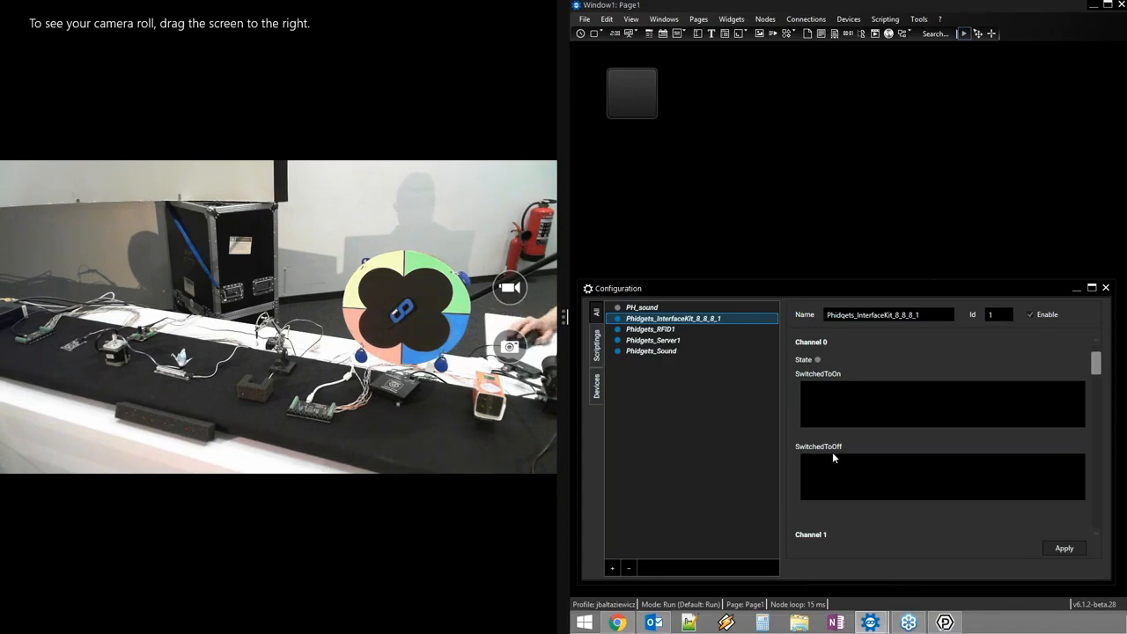
left_click_drag(1095, 365, 1098, 391)
scroll(938, 379, "up", 5)
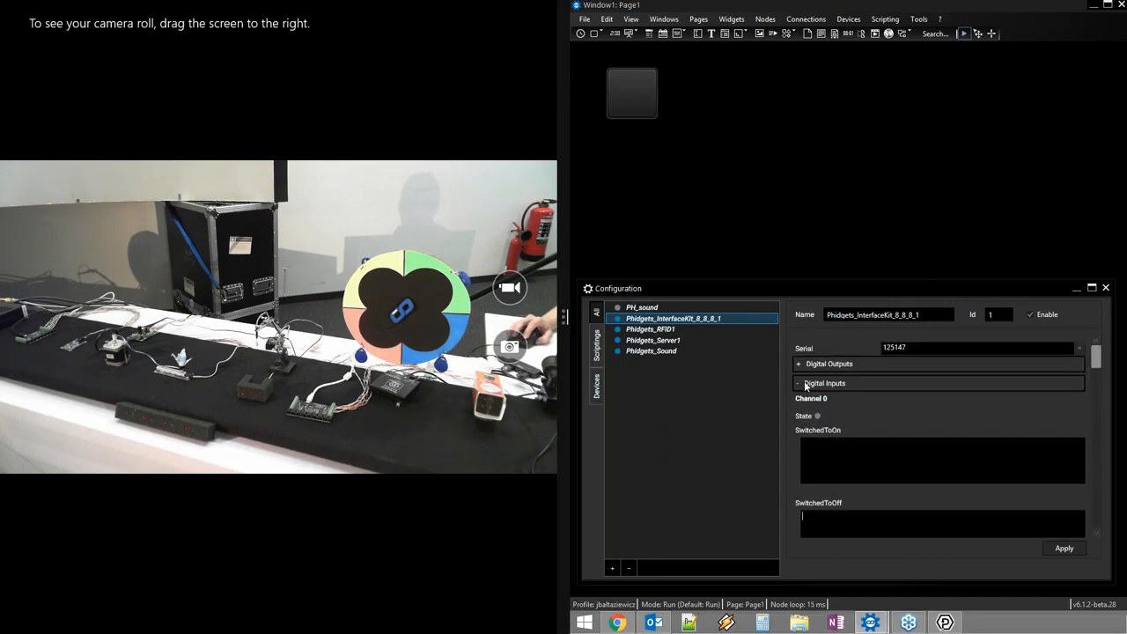
left_click(805, 384)
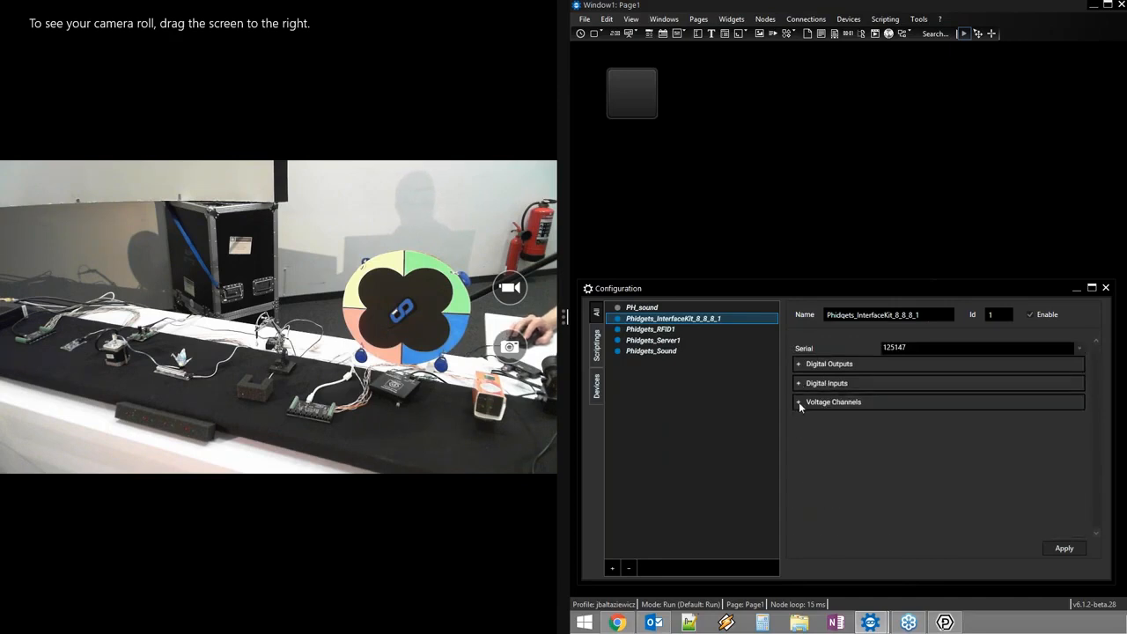
- Examine the Channel 0 sensor types, interval and trigger under Voltage Channels of Phidgets_InterfaceKit_8_8_8_1, and collapse the section again
left_click(799, 401)
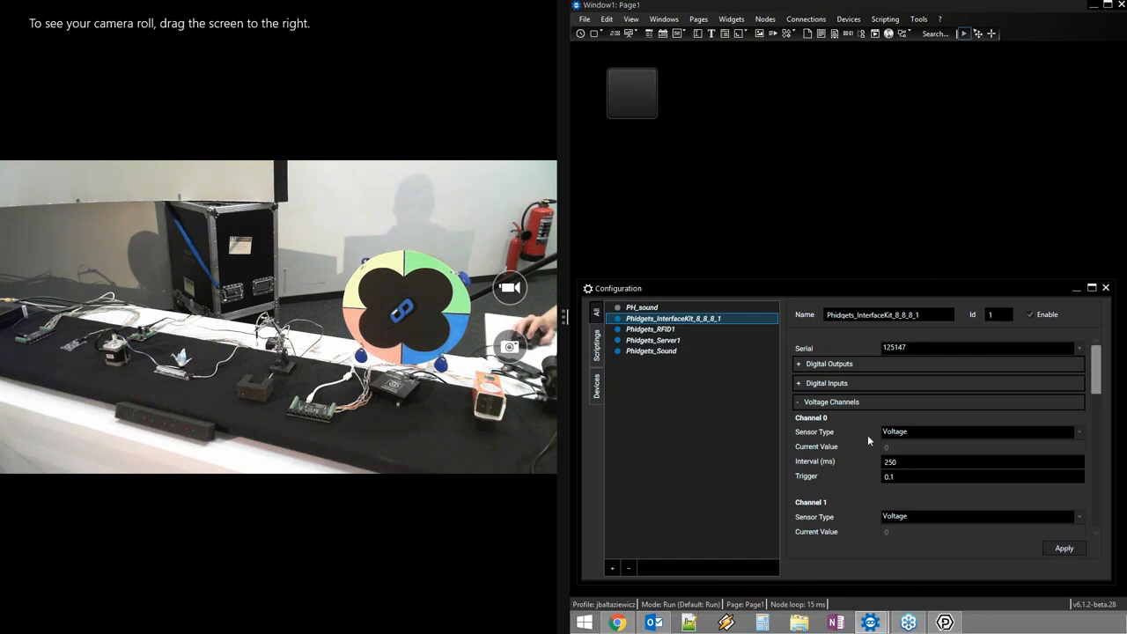
left_click(1077, 433)
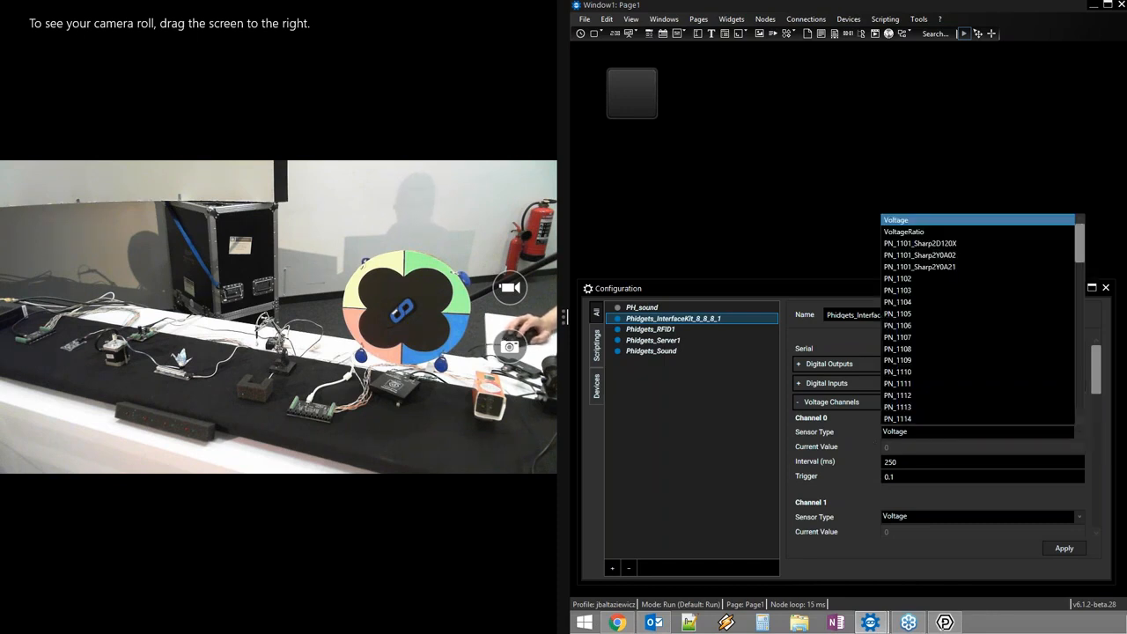
scroll(986, 340, "down", 9)
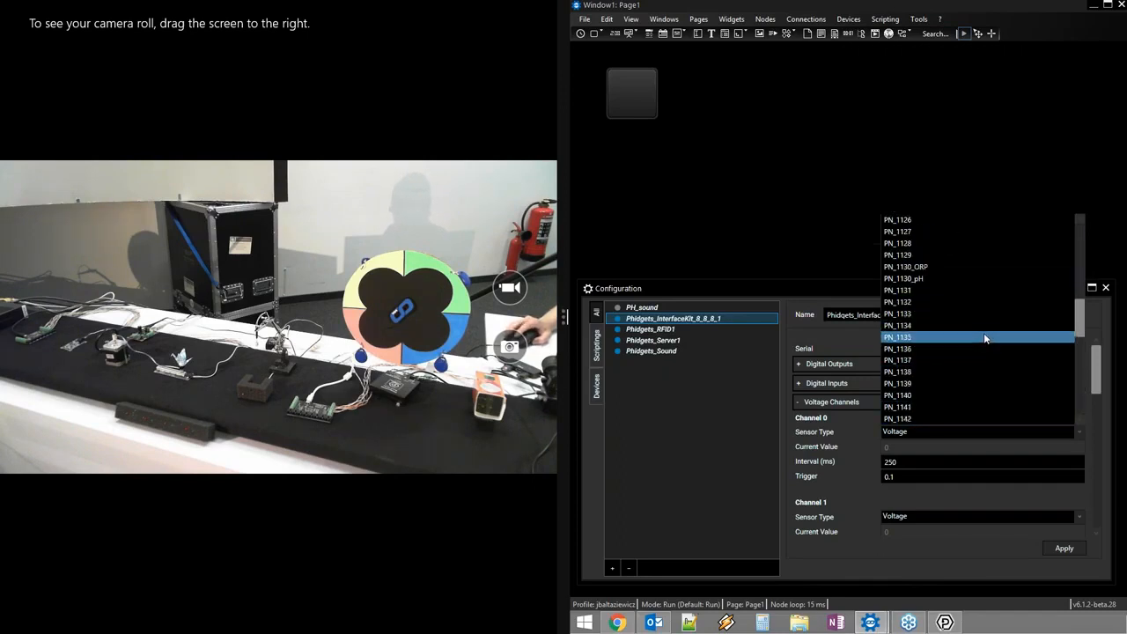
scroll(983, 336, "up", 7)
scroll(984, 336, "up", 2)
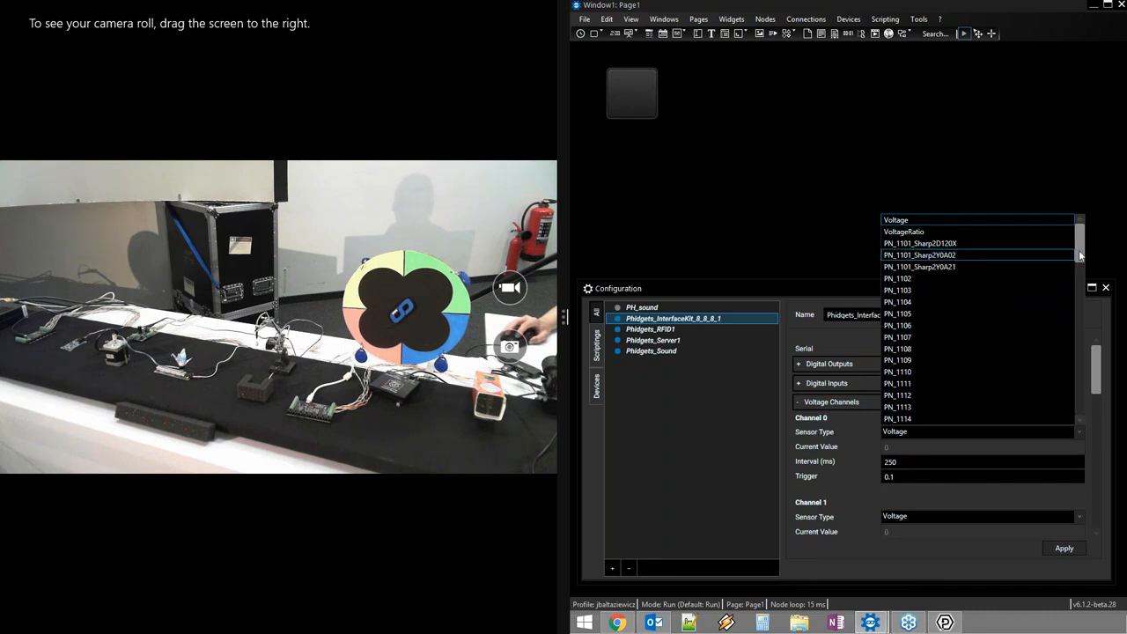
left_click(1088, 458)
left_click(900, 462)
left_click(901, 476)
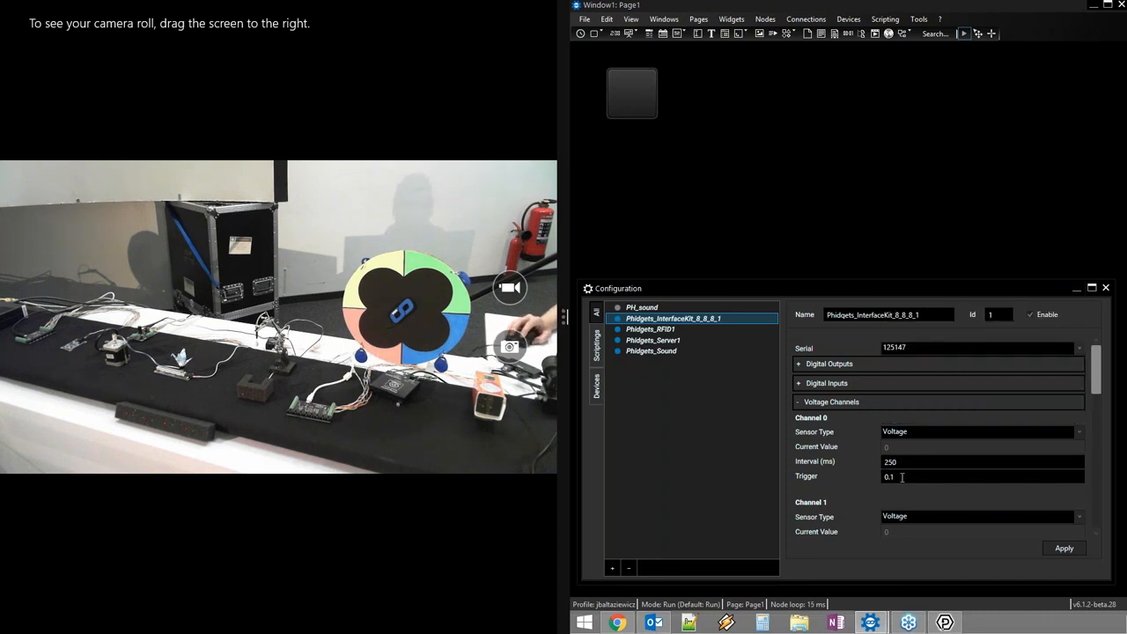
left_click_drag(1096, 379, 1097, 351)
left_click(803, 403)
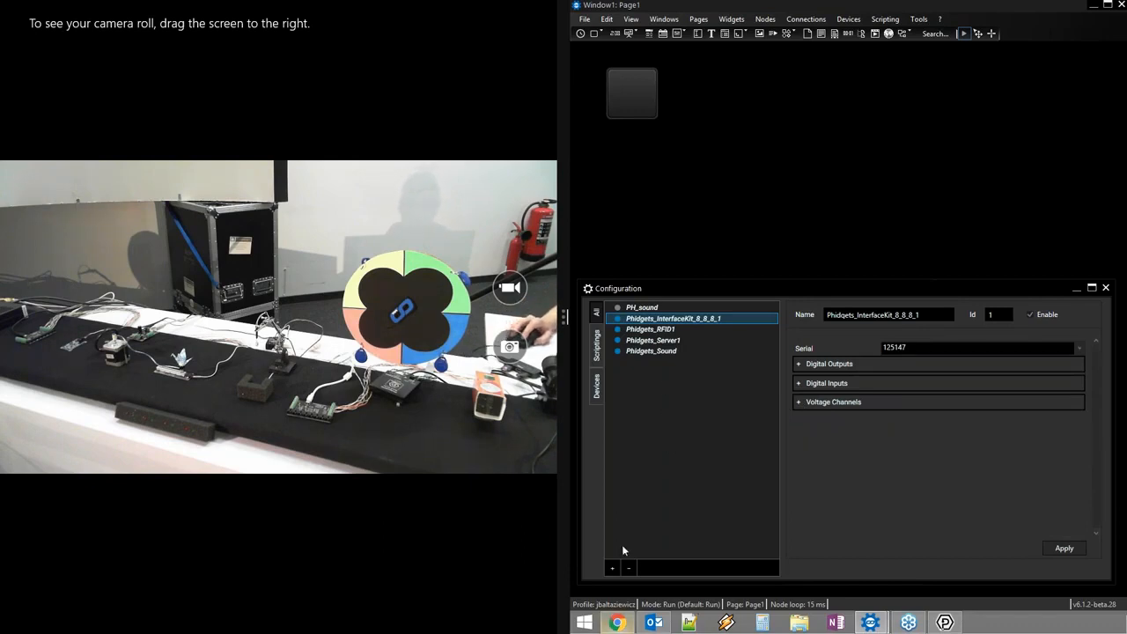
- Add a Phidgets Stepper device to the configuration and keep the whole Configuration window in view
left_click_drag(658, 294, 736, 286)
left_click(692, 565)
mouse_move(673, 500)
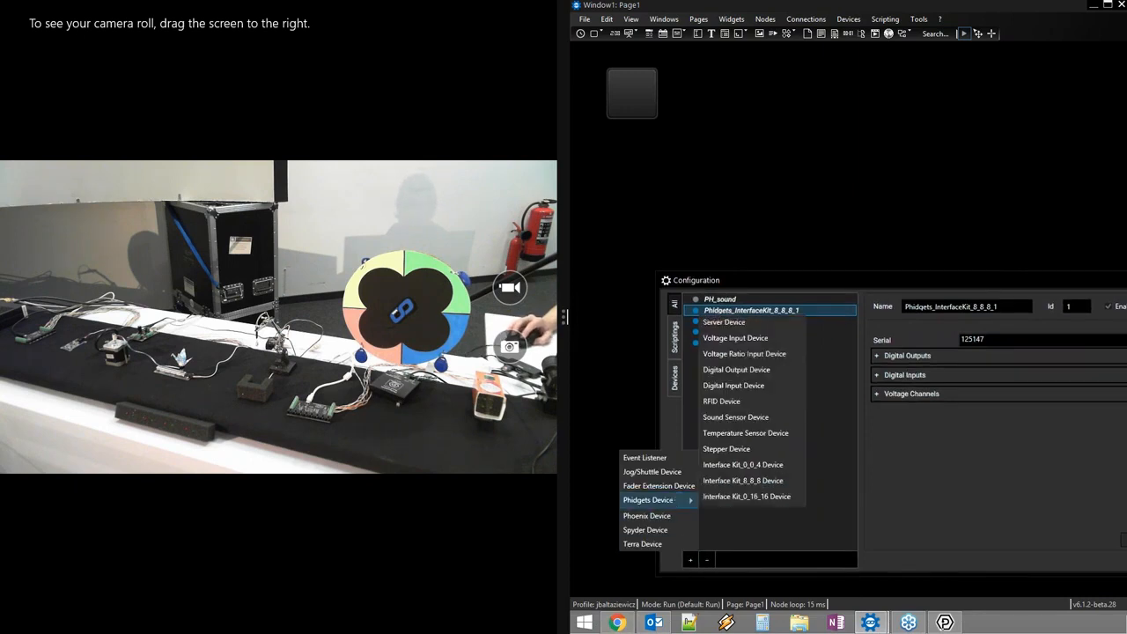
left_click(750, 449)
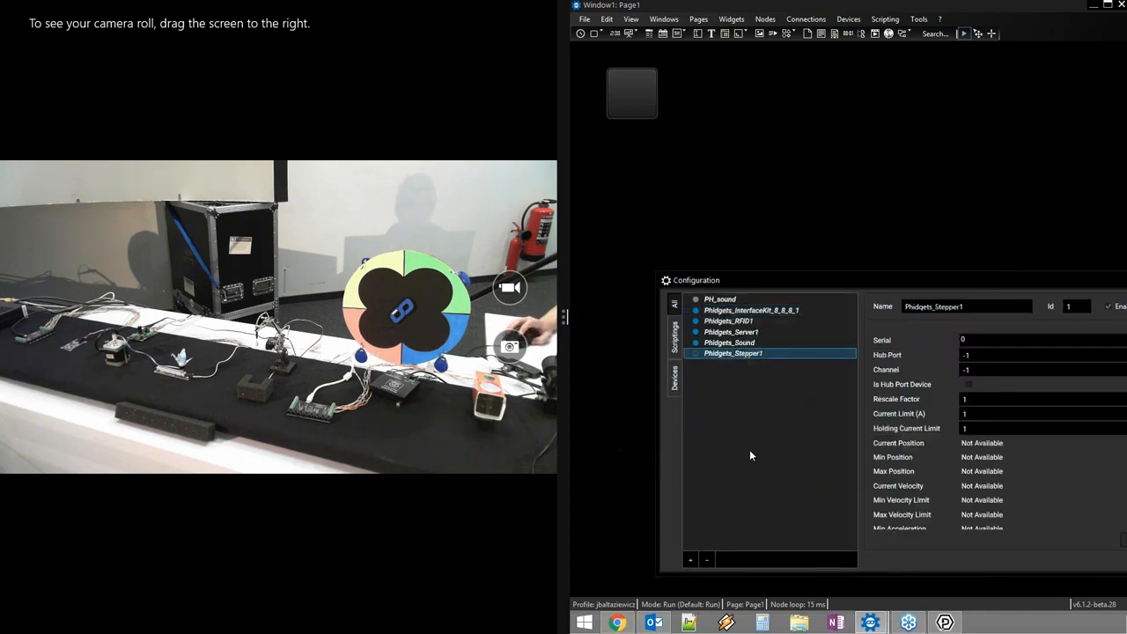
left_click_drag(874, 280, 792, 288)
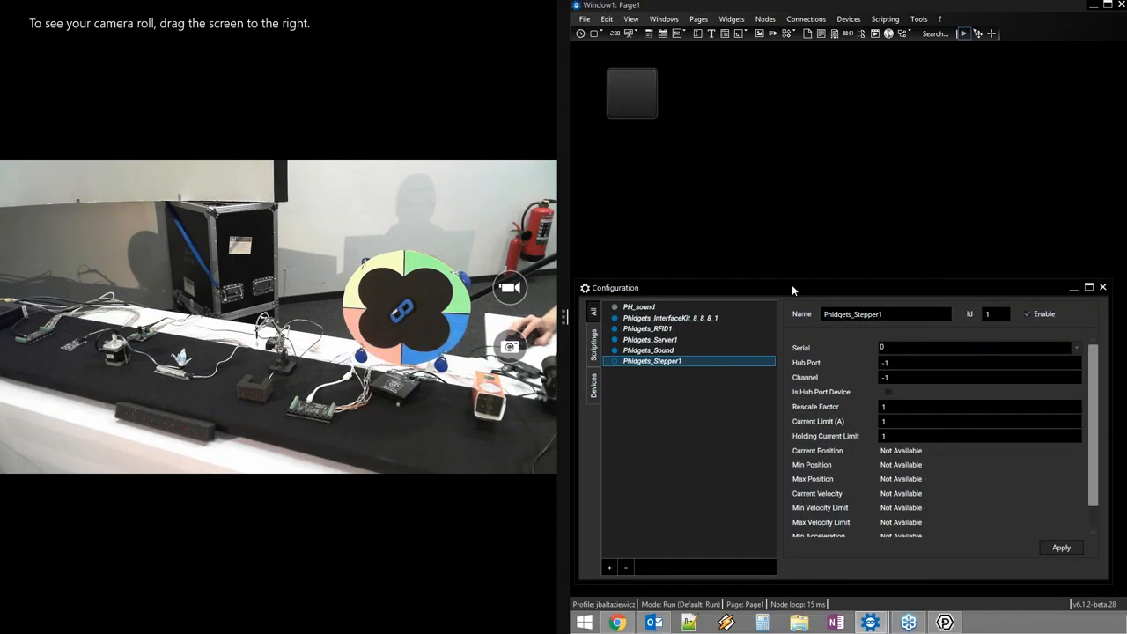
- Set the serial of Phidgets_Stepper1 to 126652 and apply the change
left_click(1076, 351)
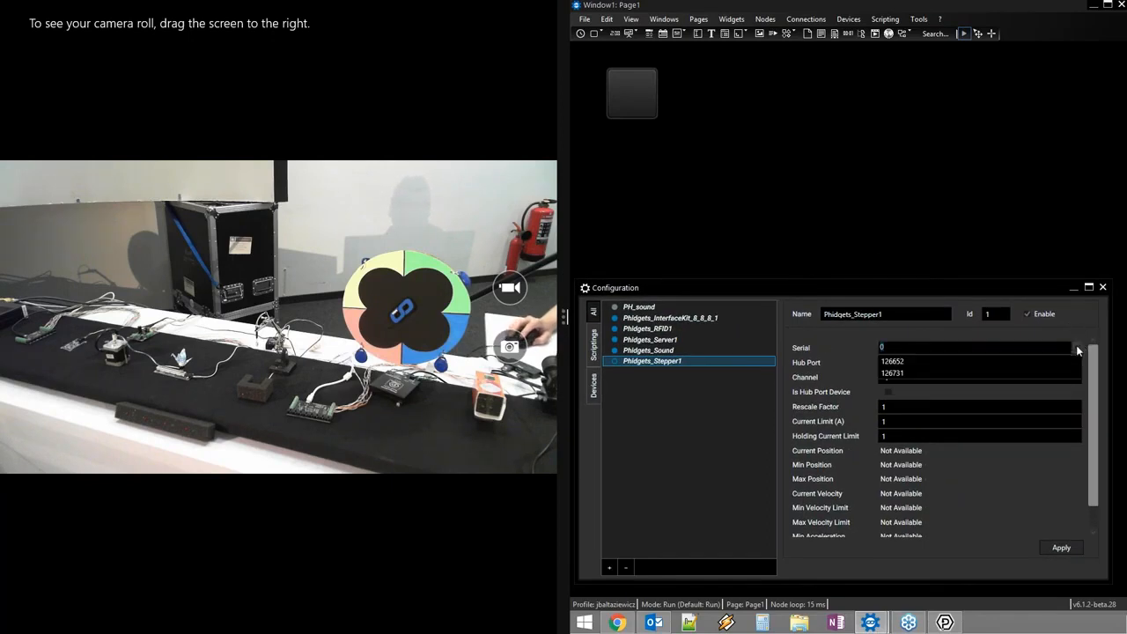
left_click(916, 358)
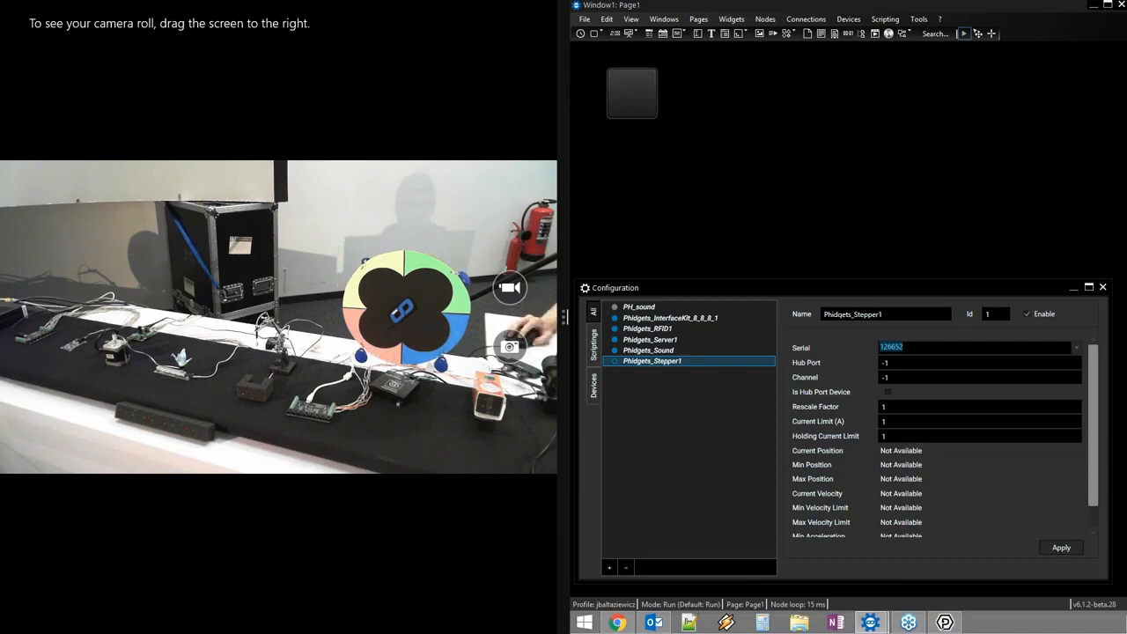
left_click(920, 349)
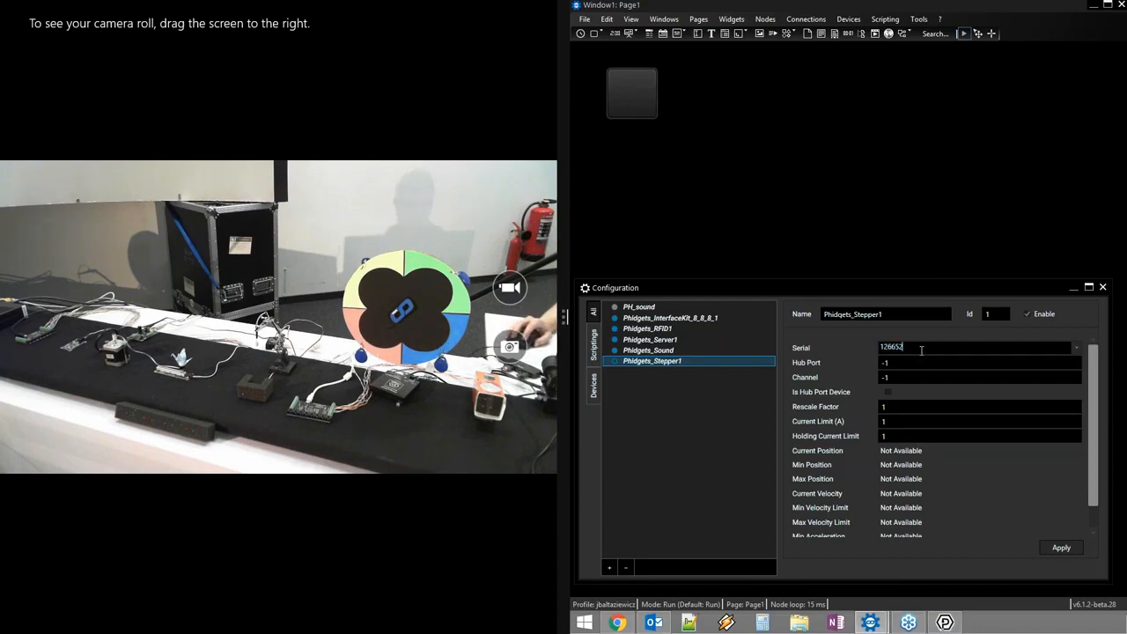
left_click(1058, 552)
- In the Phidget Control Panel, open the Bipolar Stepper Controller of device 126652 and look up its device channel in the addressing information
left_click_drag(1014, 290, 1021, 306)
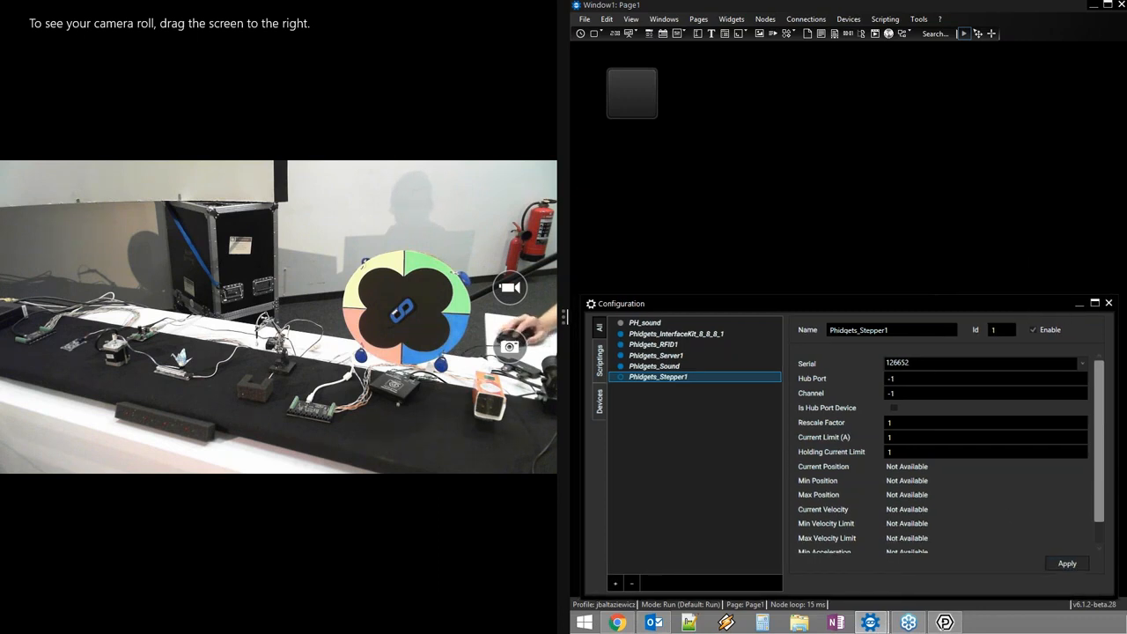
left_click_drag(1125, 21, 884, 17)
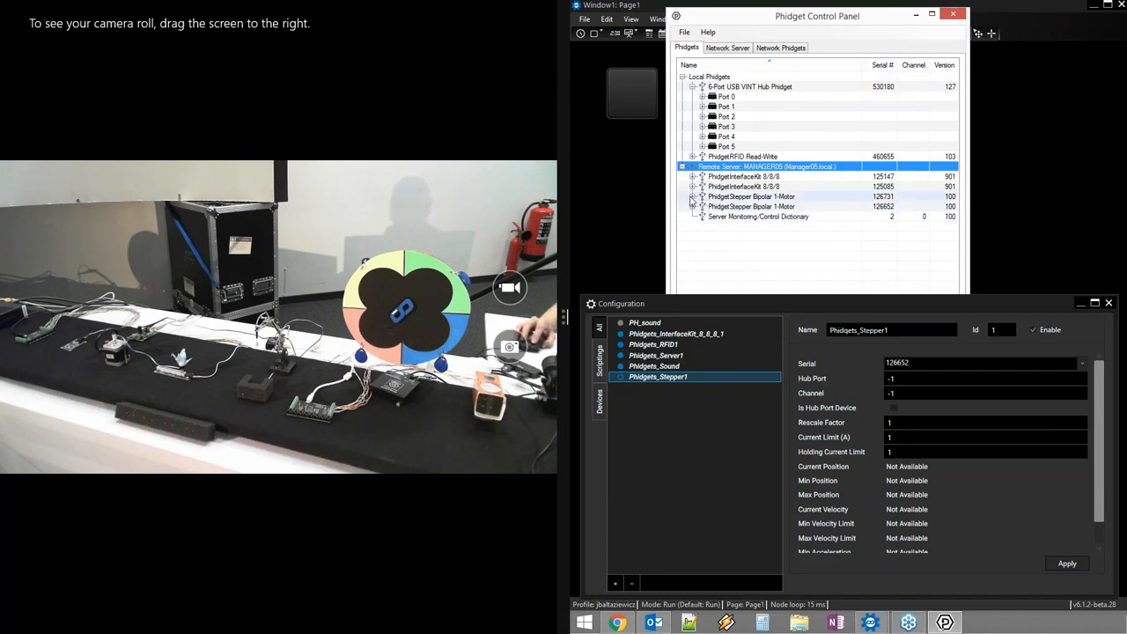
left_click(693, 206)
left_click(737, 208)
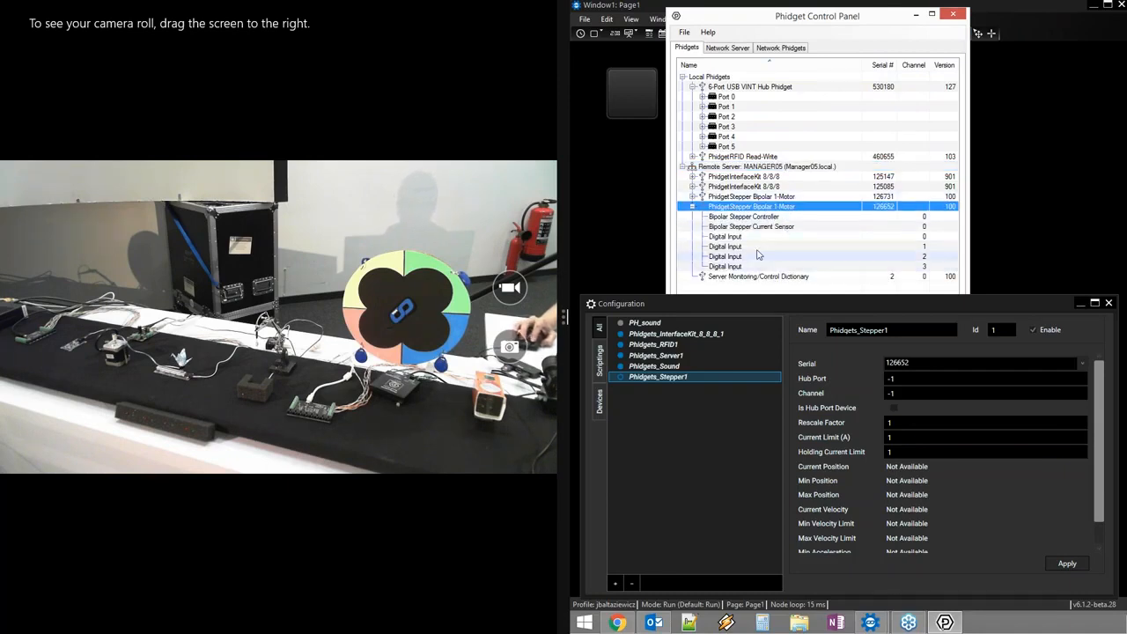
left_click(741, 217)
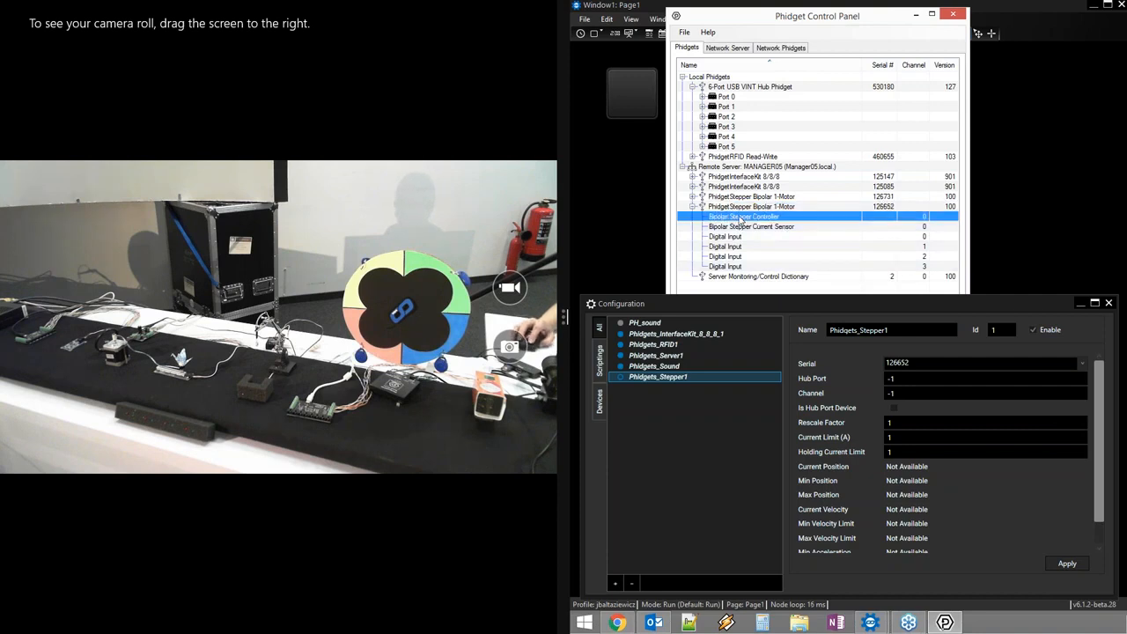
double_click(741, 219)
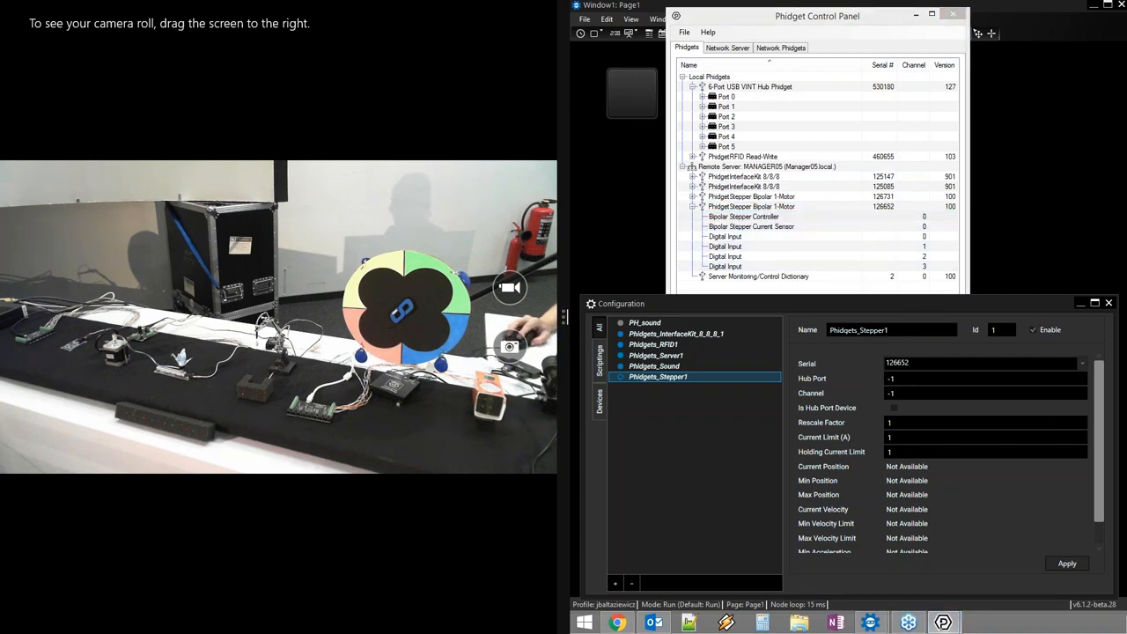
left_click_drag(800, 45, 850, 19)
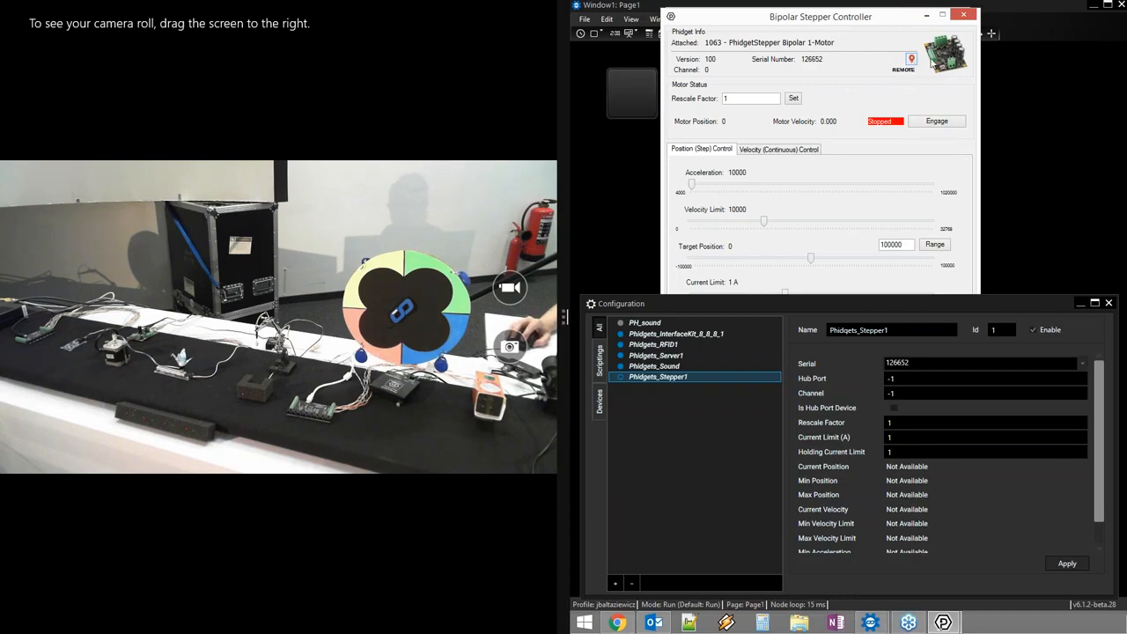
left_click(912, 62)
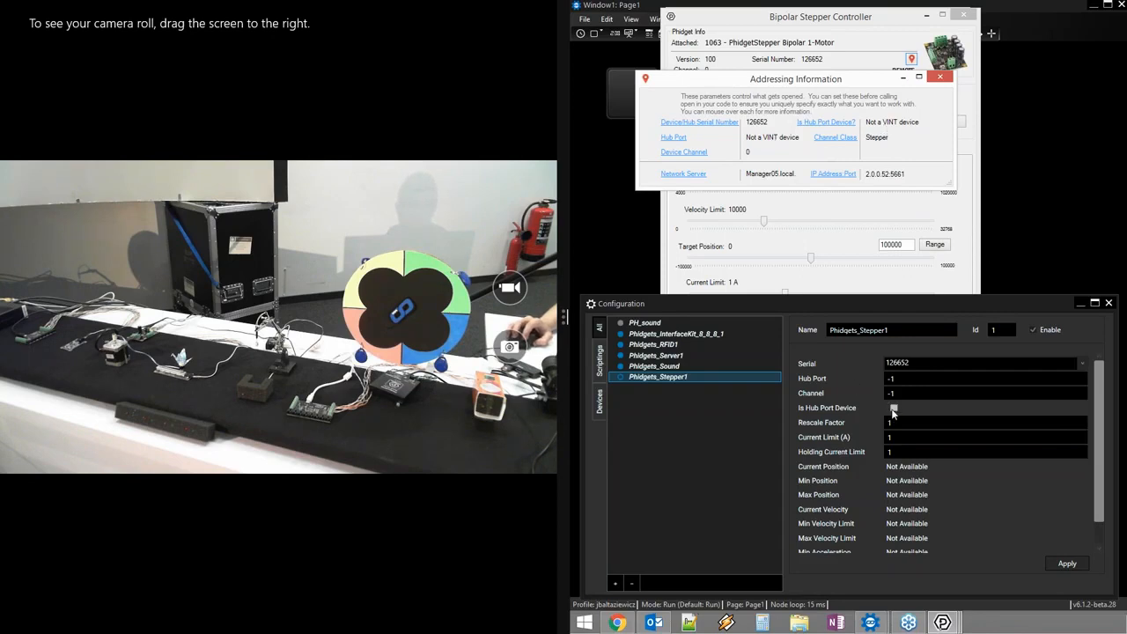
mouse_move(683, 156)
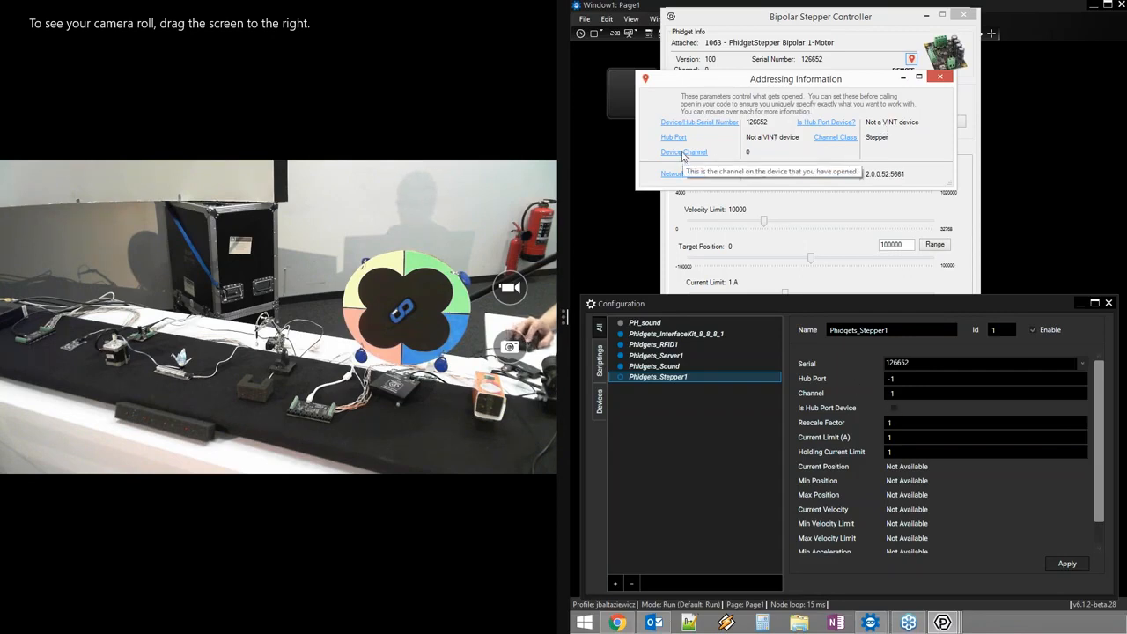
- Set the channel of Phidgets_Stepper1 to 0 and close the Addressing Information window
left_click_drag(925, 393, 846, 392)
type("0")
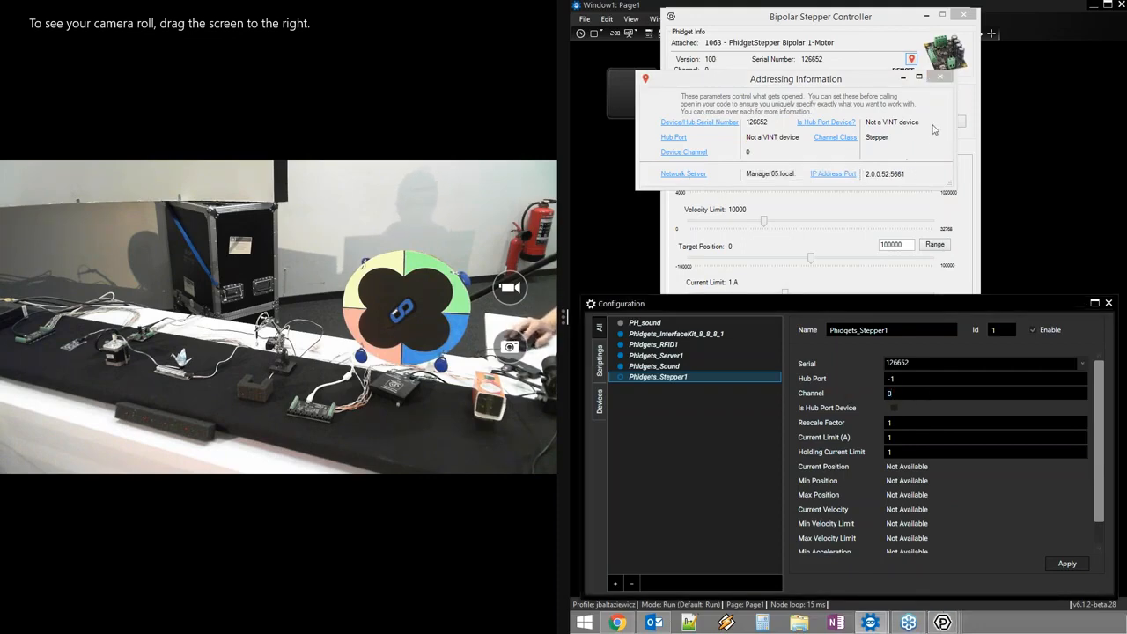
left_click(943, 78)
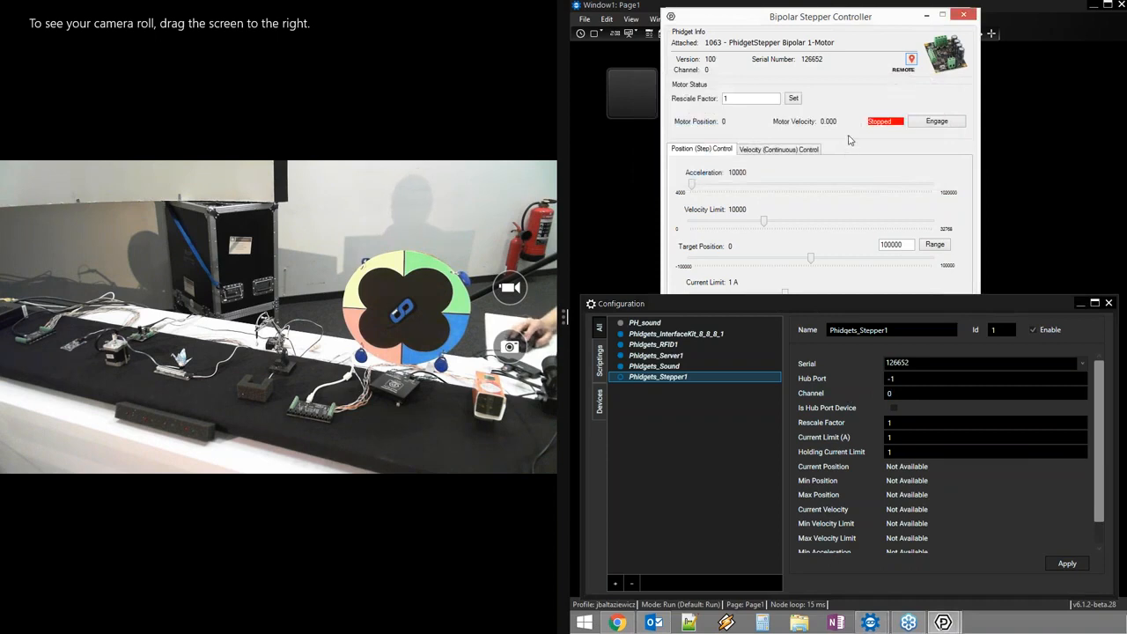
- Apply the Phidgets_Stepper1 settings and close the Bipolar Stepper Controller window
mouse_move(838, 28)
left_mouse_down()
mouse_move(820, 39)
mouse_move(843, 16)
left_mouse_up()
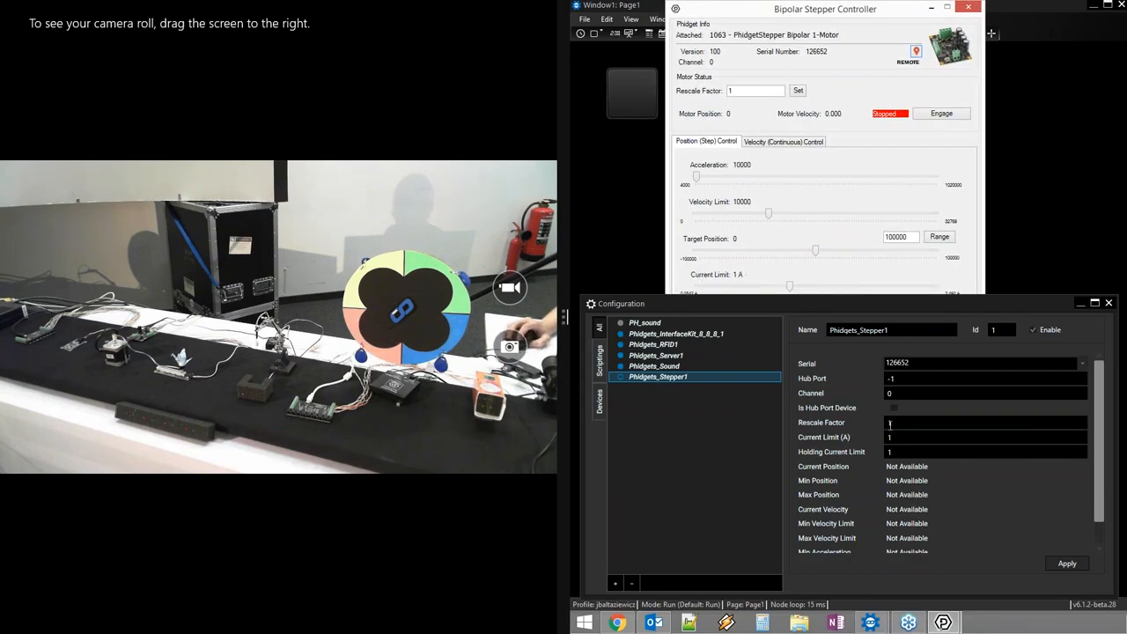
left_click(731, 91)
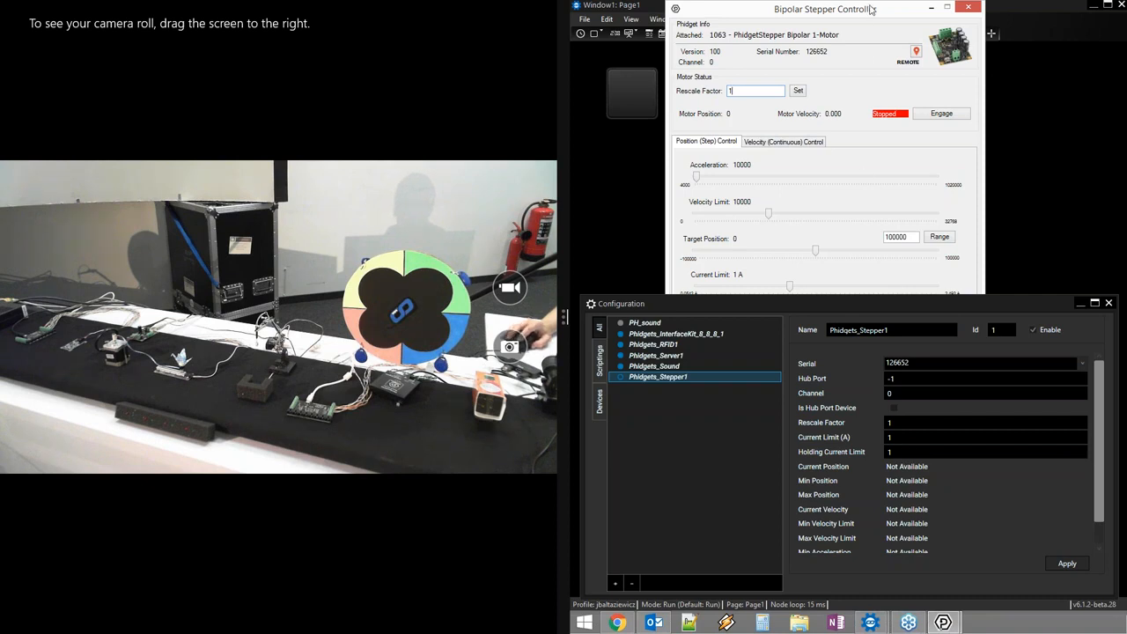
left_click_drag(872, 11, 859, 16)
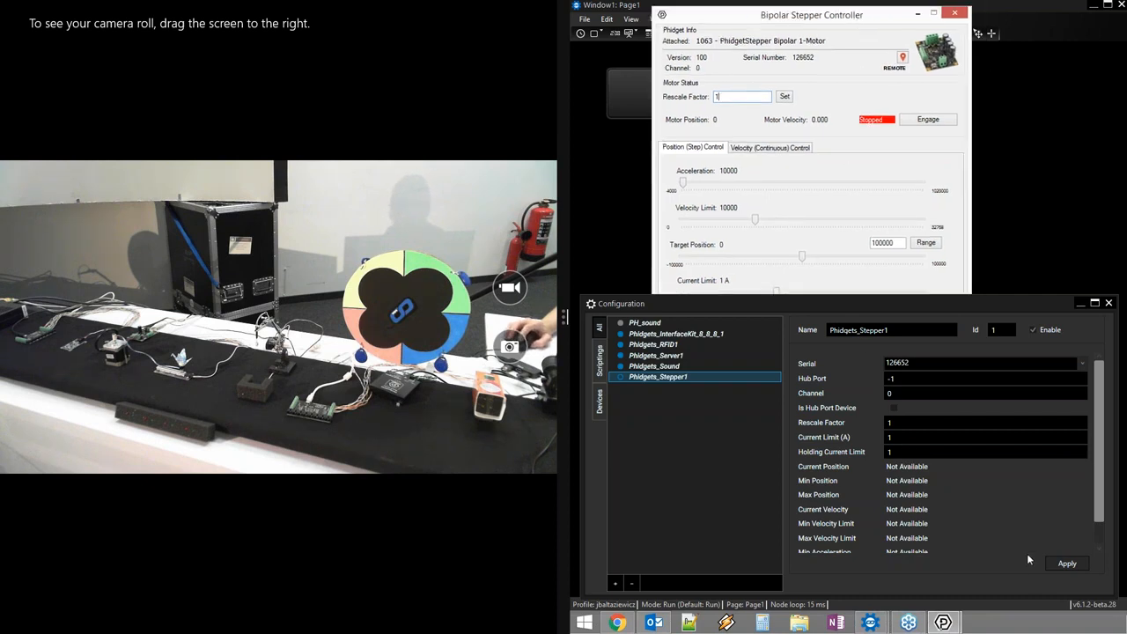
left_click(1066, 565)
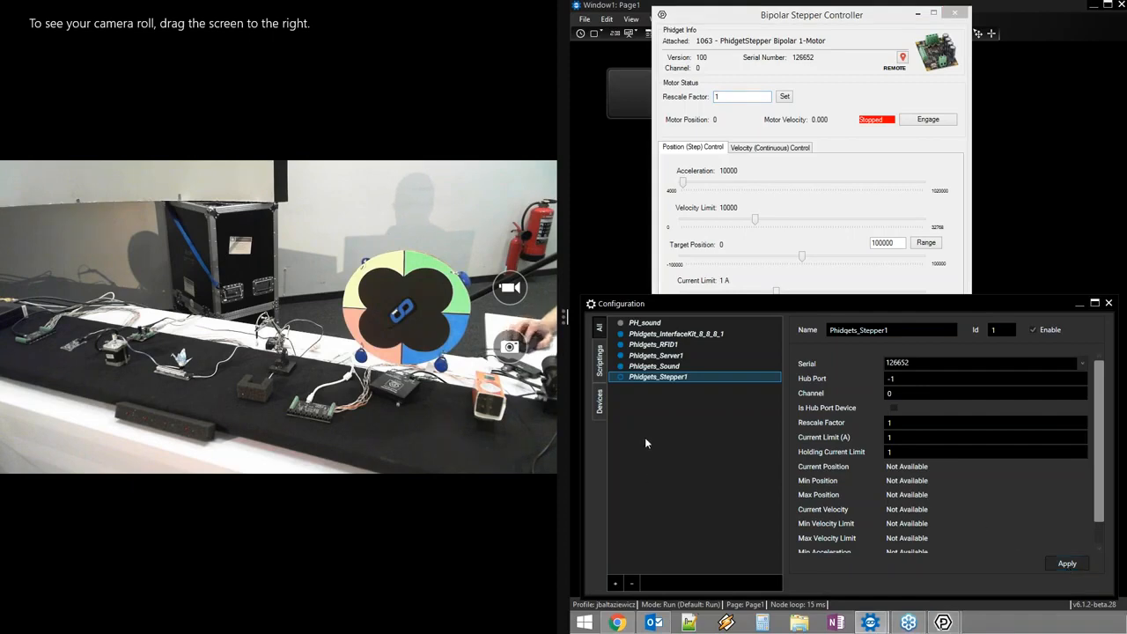
left_click(743, 18)
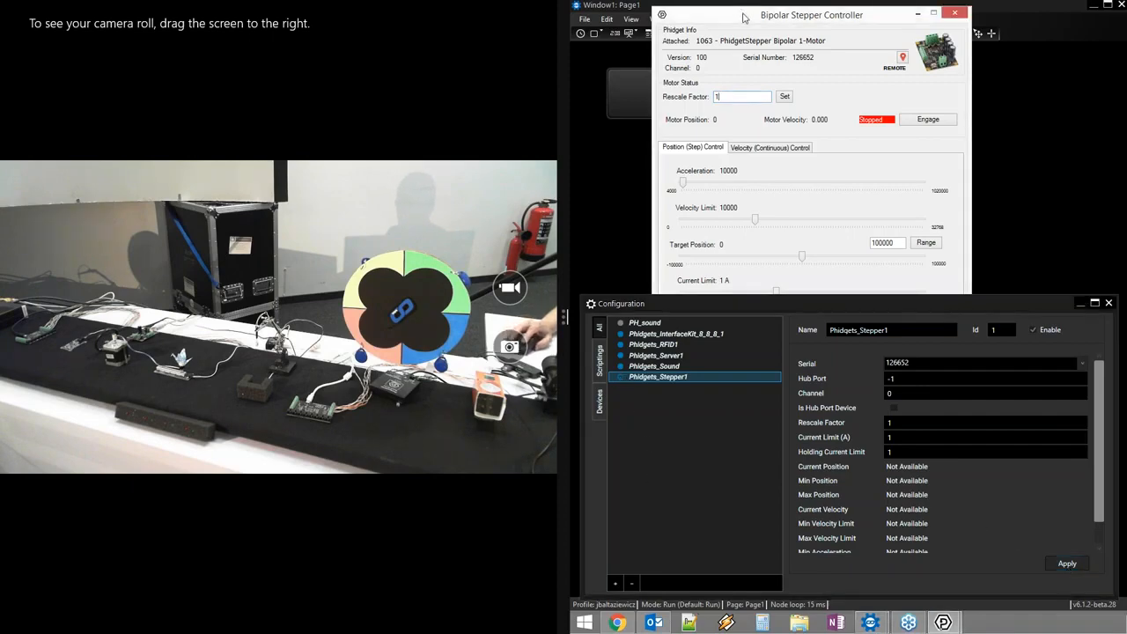
left_click(954, 13)
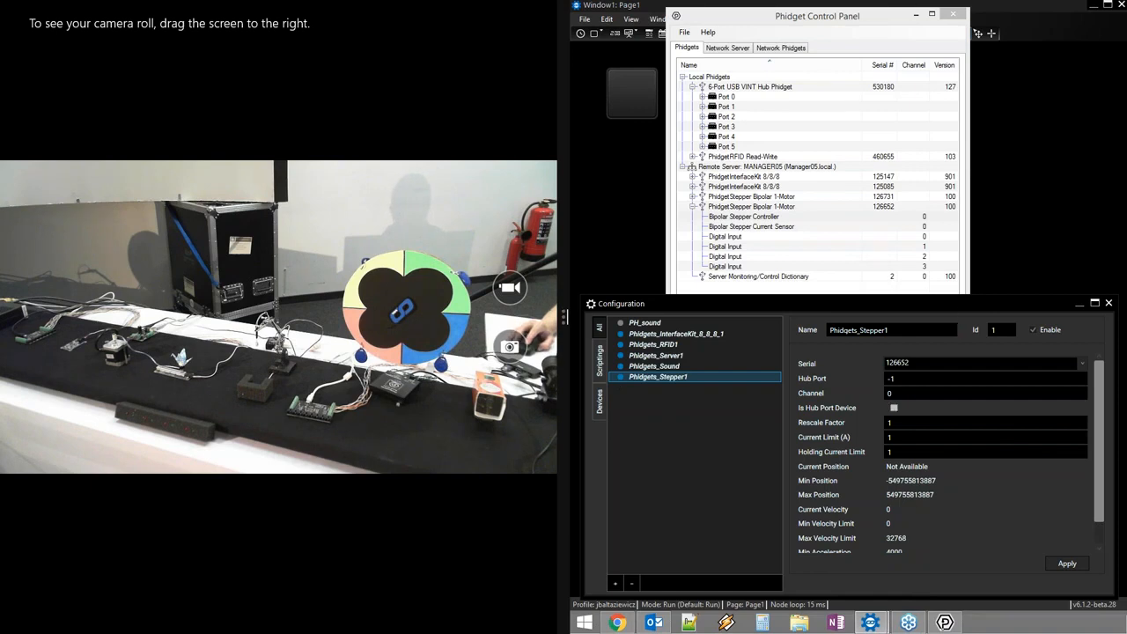
- Move the Phidget Control Panel out of the way and place a second CustomScript button beside CS1 on Page1
scroll(1102, 413, "down", 1)
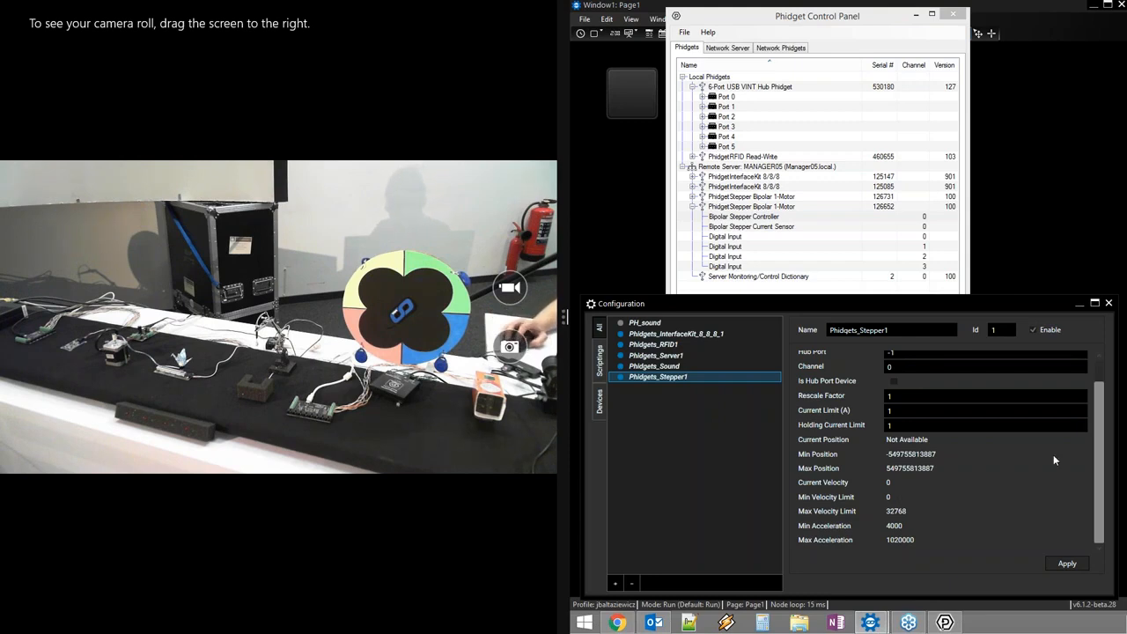
left_click_drag(858, 23, 1126, 23)
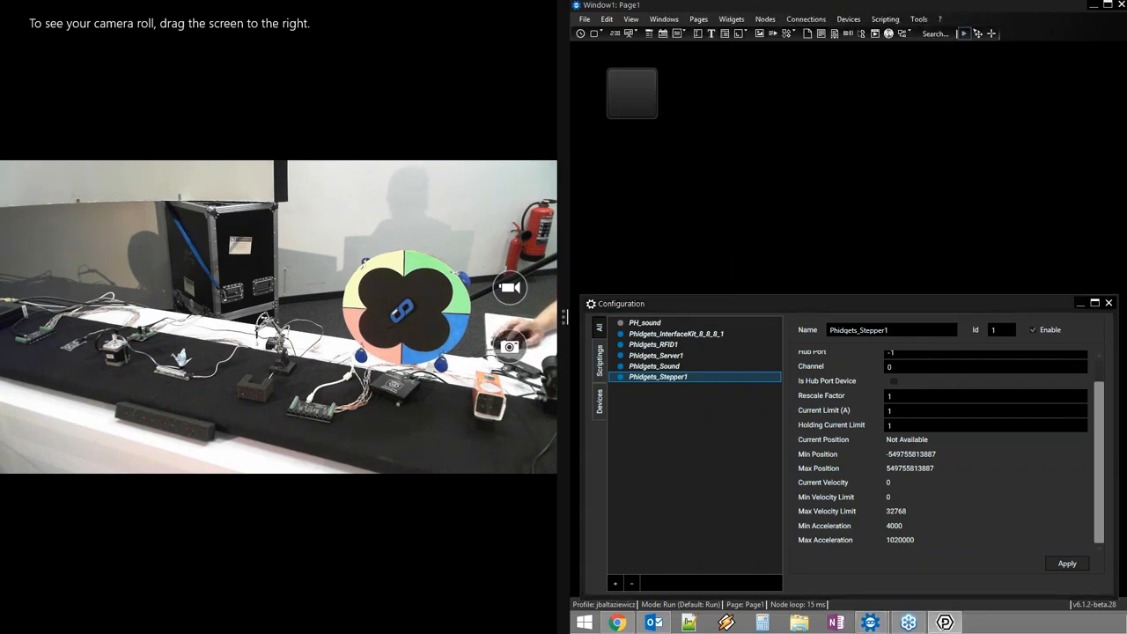
left_click(602, 31)
left_click(616, 48)
left_click(690, 72)
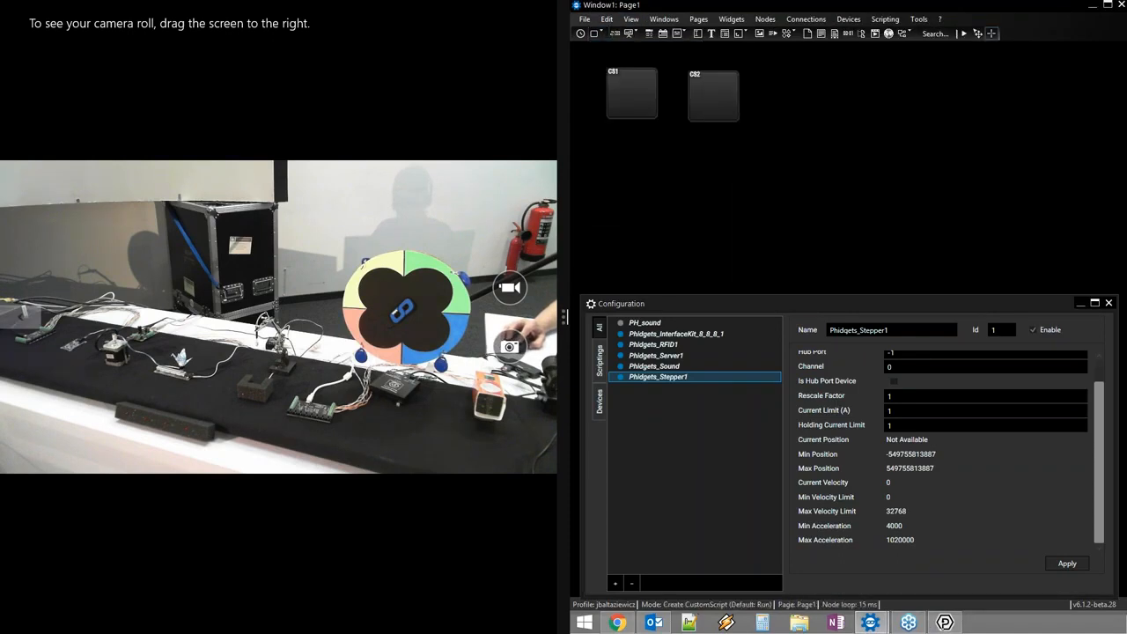
left_click_drag(713, 98, 700, 93)
- Open the properties of the CS2 button, move the window aside and start editing its On Press script
right_click(700, 93)
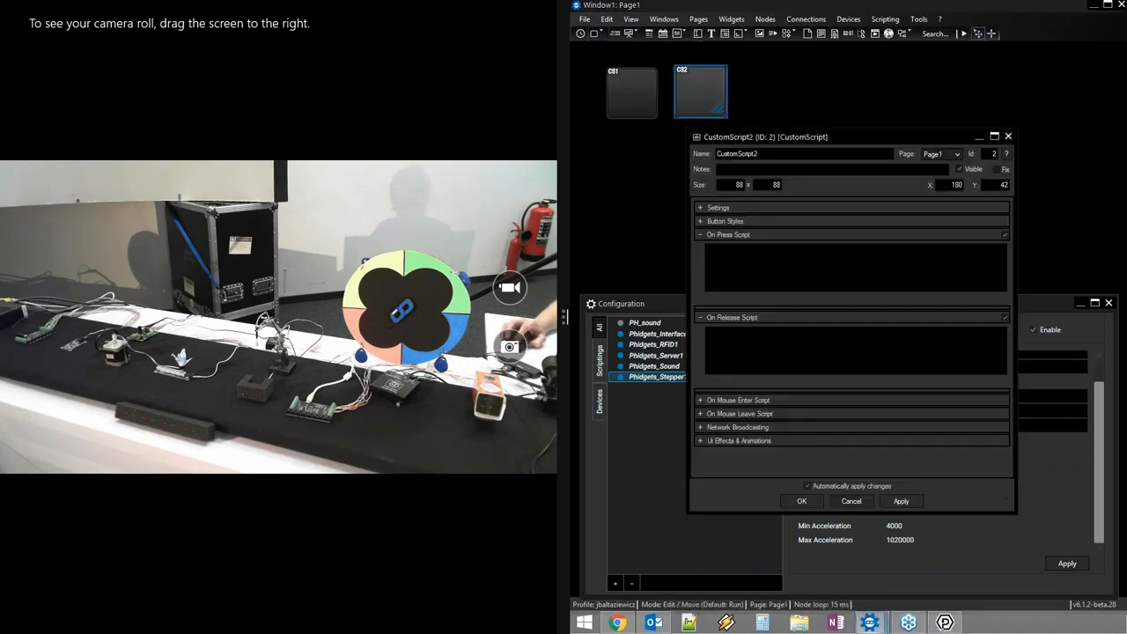
left_click_drag(857, 139, 925, 81)
left_click(858, 210)
- Write Phidgets_Stepper1.Engage as the first line of the CS2 On Press script
type("phi")
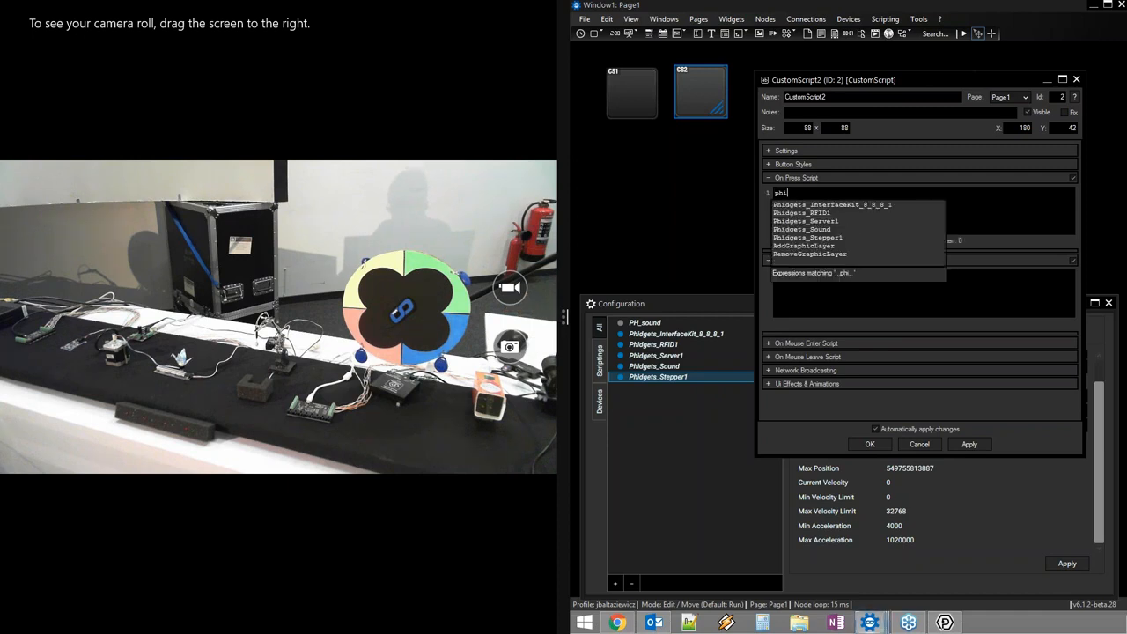
key("Down")
key("Down")
key("Down")
key("Down")
key("Down")
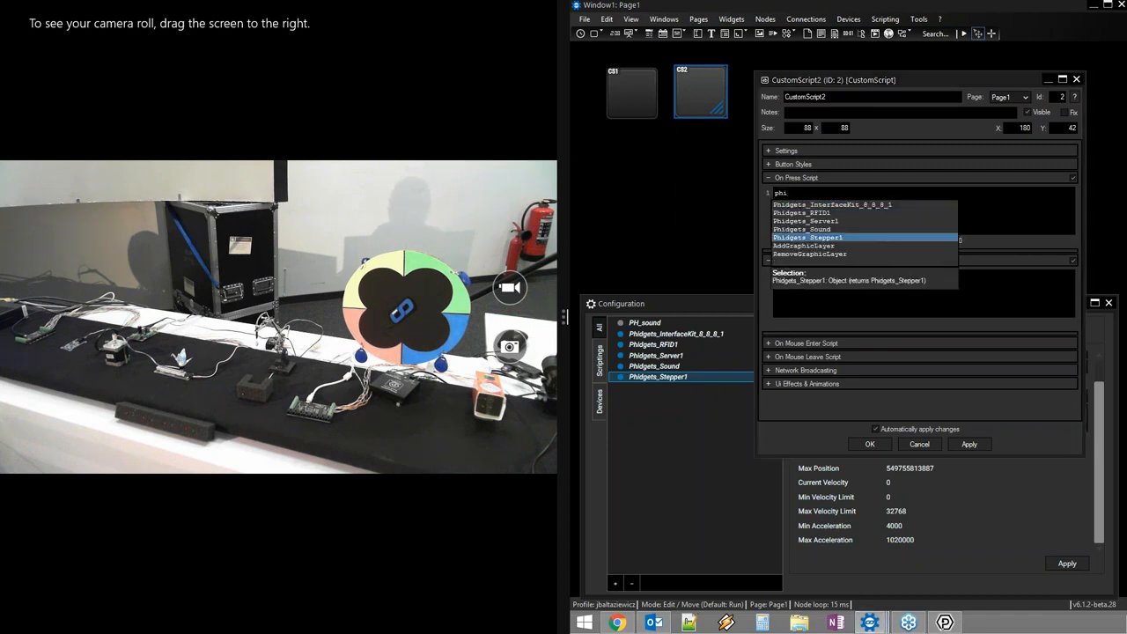
key("Return")
type(".")
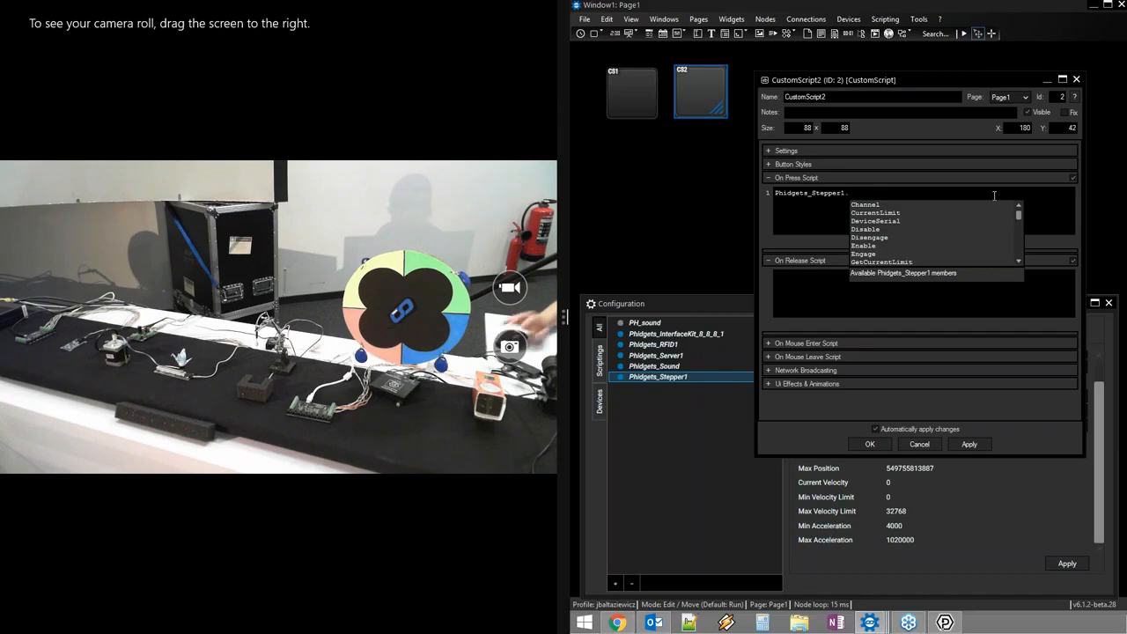
key("Down")
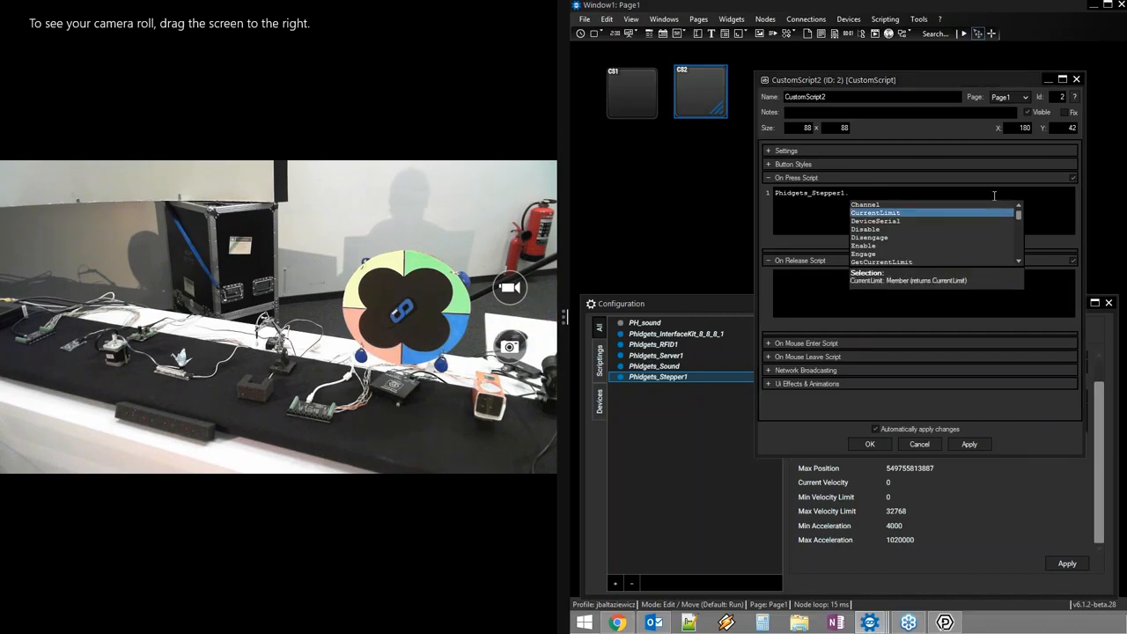
key("Down")
key("Down")
key("Down")
key("Down")
key("Down")
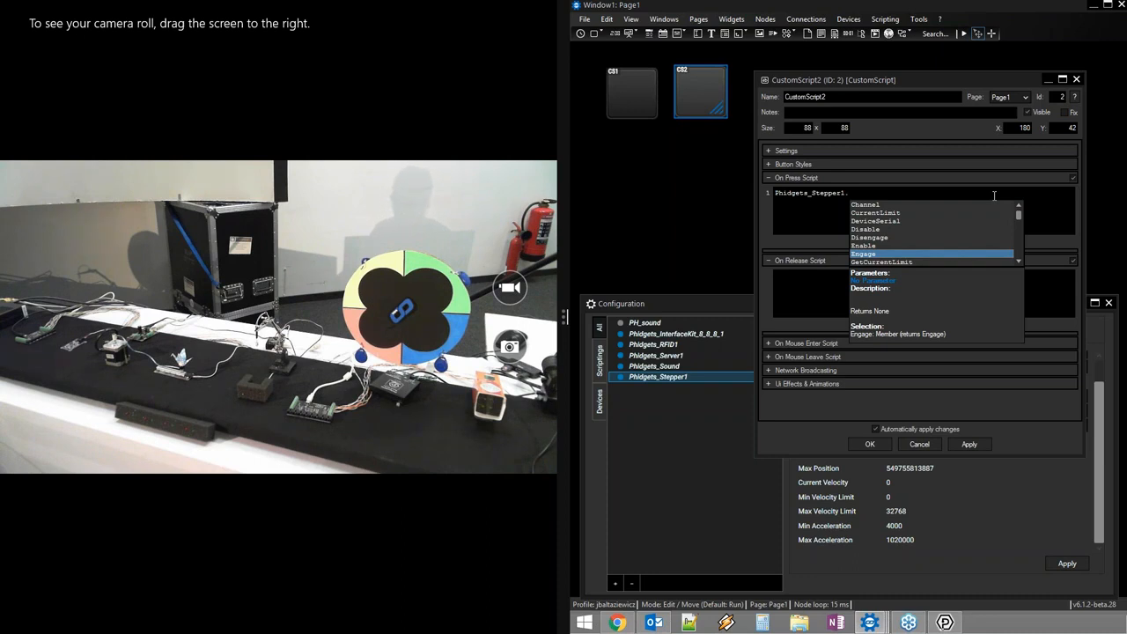
key("Return")
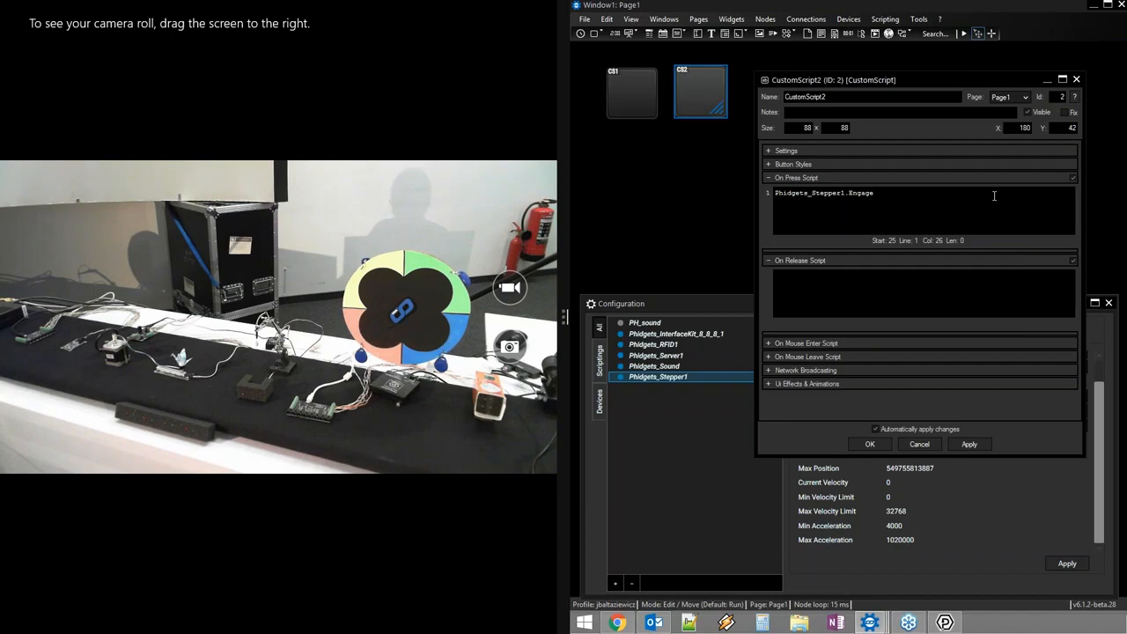
- Leave line 2 of the On Press script blank and start a Phidgets_Stepper1 member call on line 3
key("Return")
key("Return")
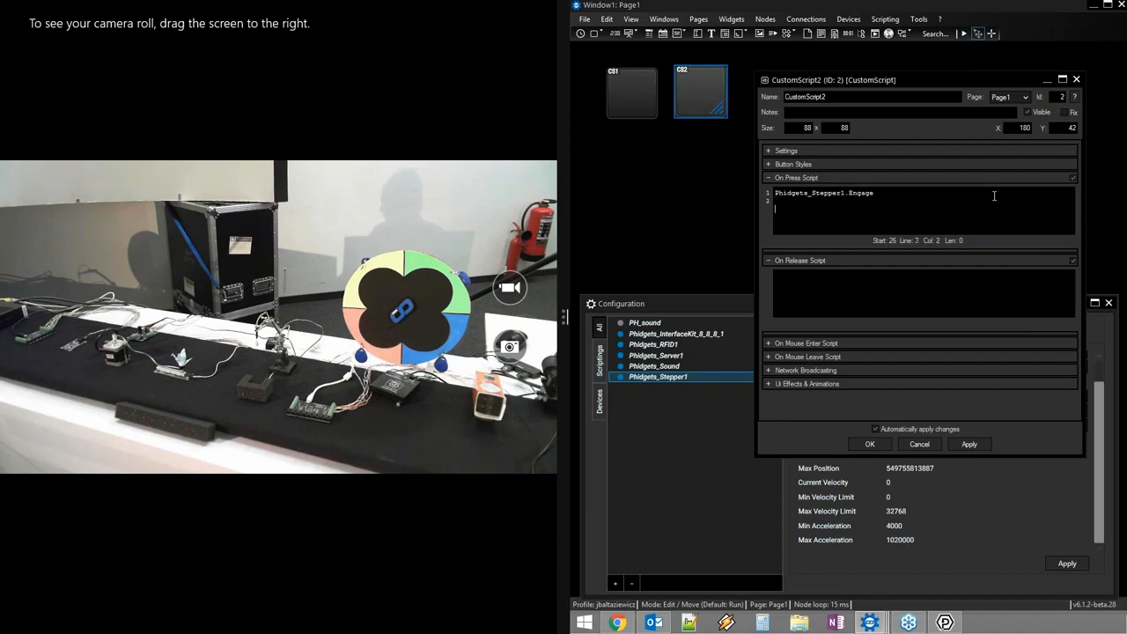
type("phidg")
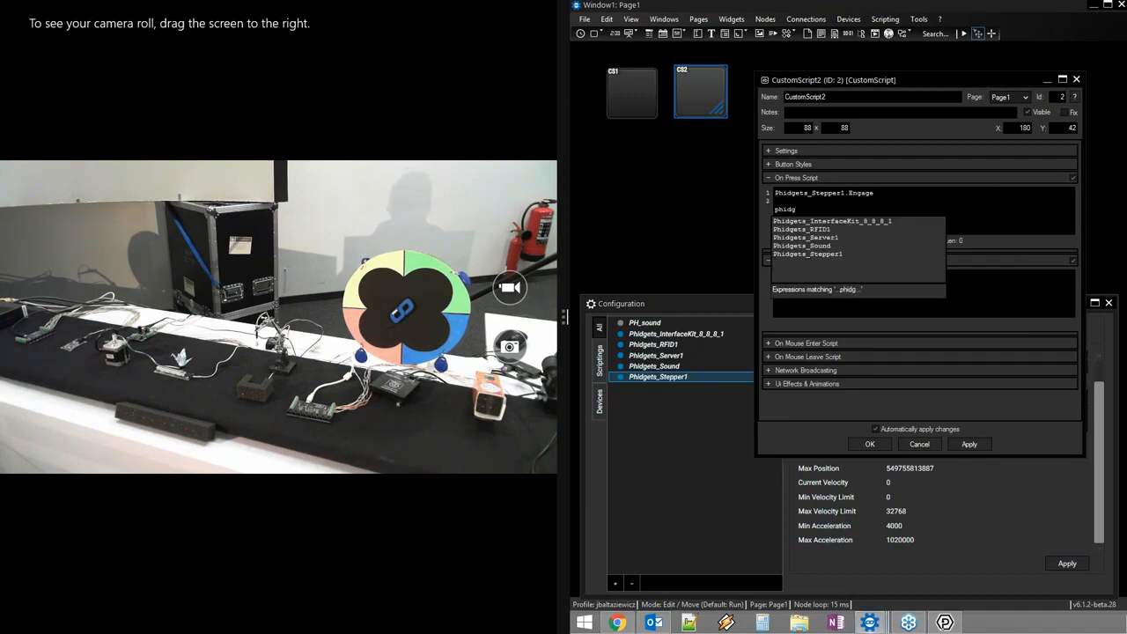
key("Return")
type(".")
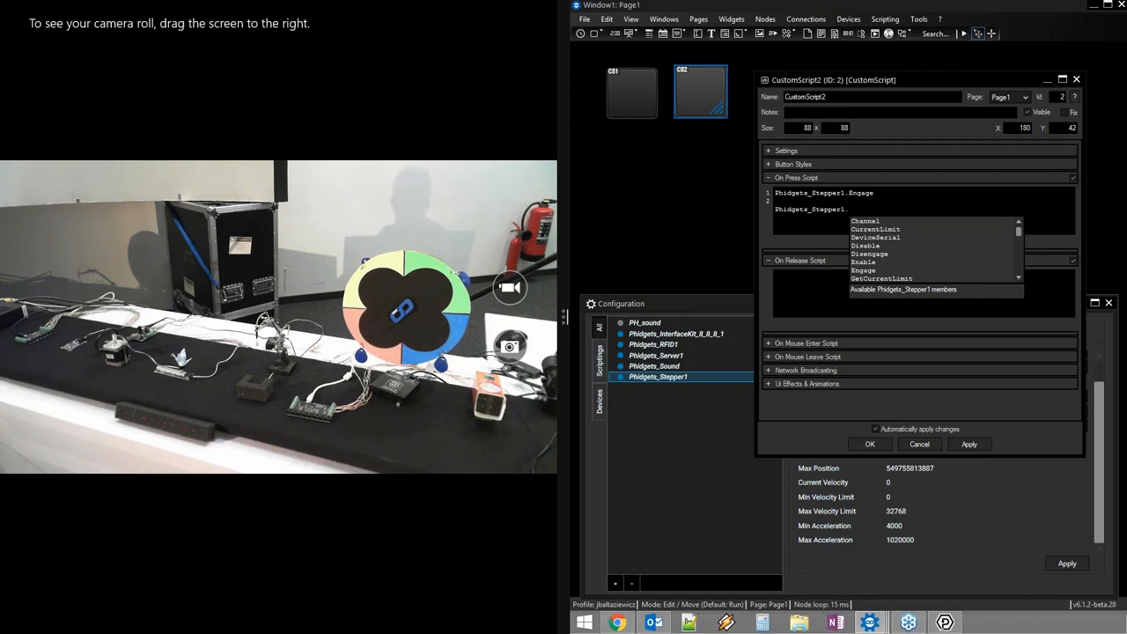
- Look through the available Phidgets_Stepper1 members, such as the limits, engaged and moving states, for a movement command
key("Down")
key("Down")
key("Down")
key("Down")
key("Down")
key("Down")
key("Down")
key("Down")
key("Down")
key("Down")
key("Down")
key("Down")
key("Down")
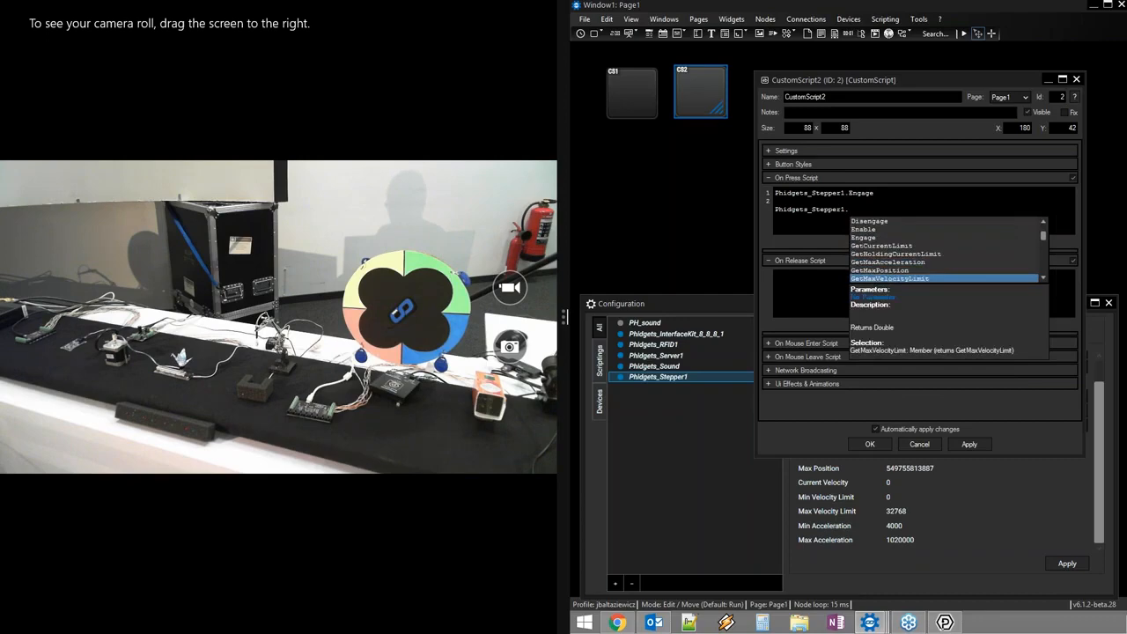
key("Down")
key("Down")
key("Down")
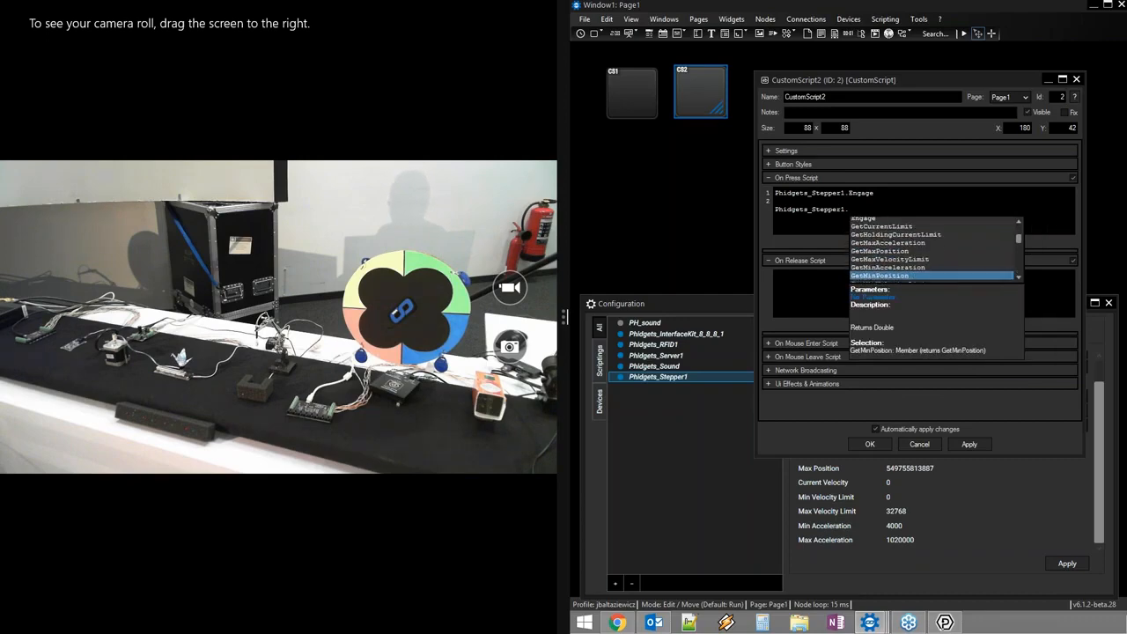
key("Up")
key("Up")
key("Up")
key("Up")
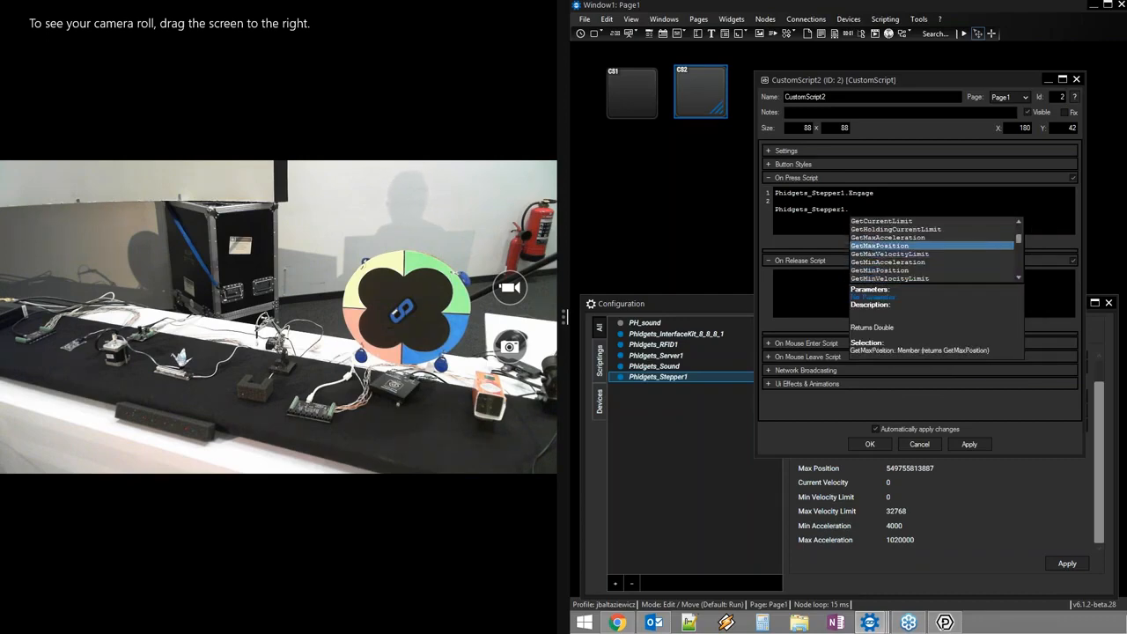
key("Down")
key("Down")
key("Down")
key("Down")
key("Down")
key("Down")
key("Down")
key("Down")
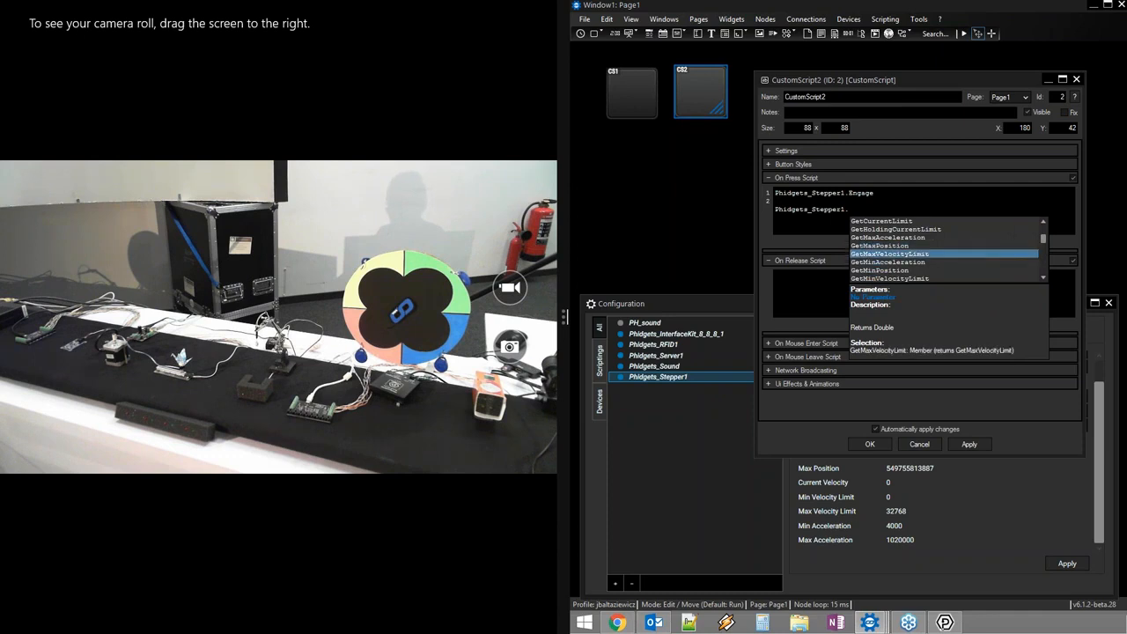
key("Down")
key("Down")
key("Down")
key("Down")
key("Down")
key("Down")
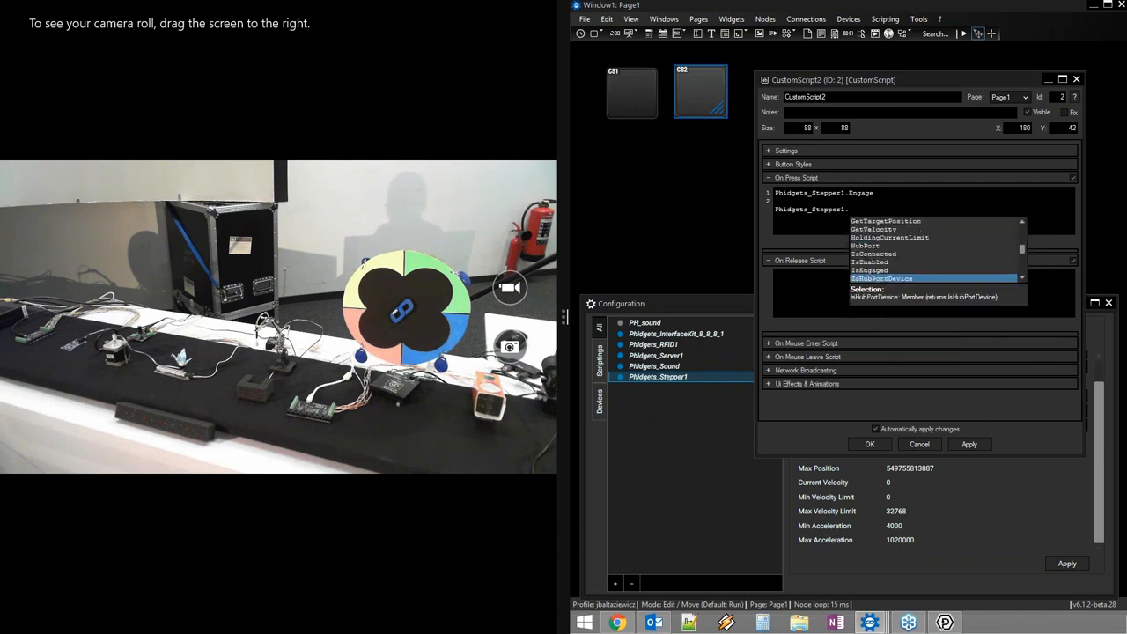
key("Up")
key("Up")
key("Up")
key("Down")
key("Down")
key("Down")
key("Up")
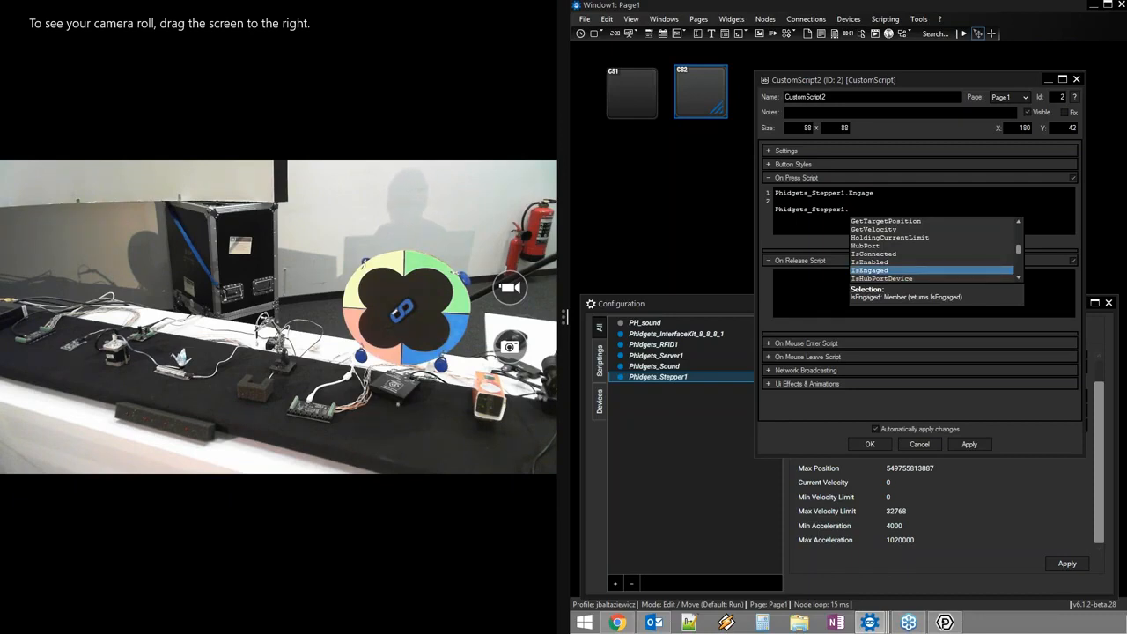
key("Down")
key("Down")
key("Down")
key("Down")
key("Down")
key("Up")
key("Up")
key("Up")
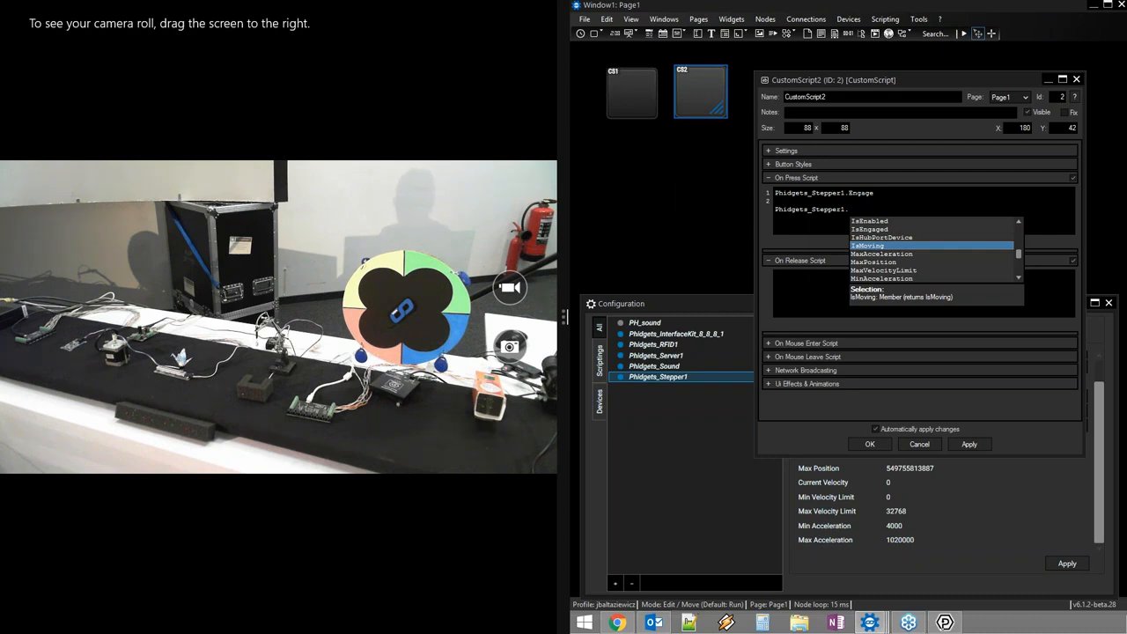
- Complete the third line as Phidgets_Stepper1.MoveContinous(4000,4000), giving acceleration and velocity limit values of 4000
key("Down")
key("Down")
key("Down")
key("Down")
key("Down")
key("Down")
key("Down")
key("Down")
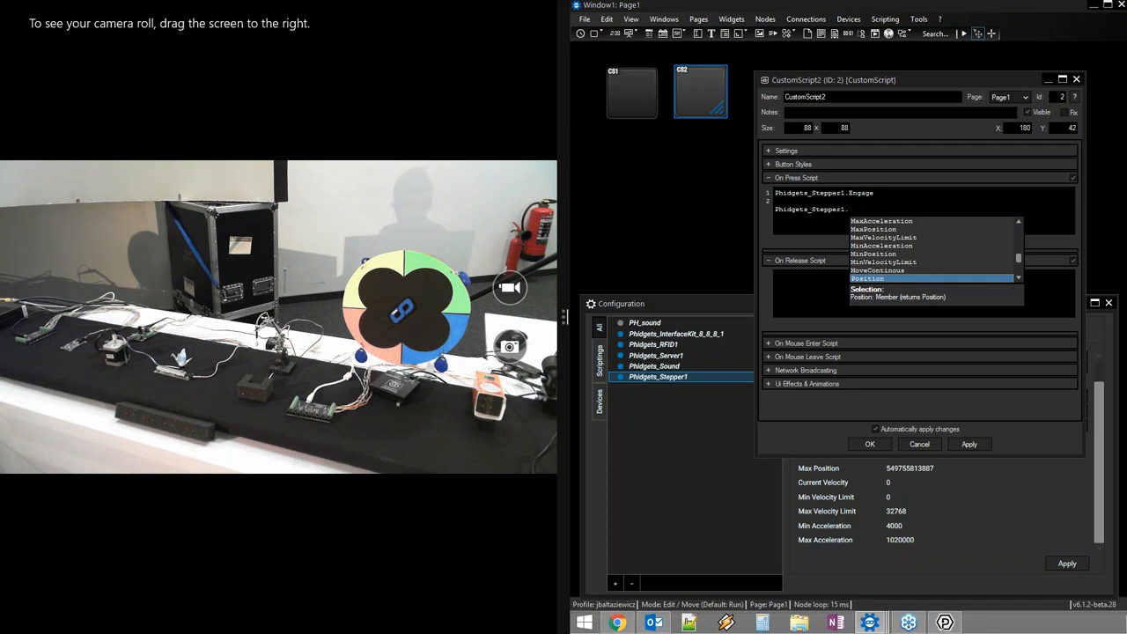
key("Up")
key("Return")
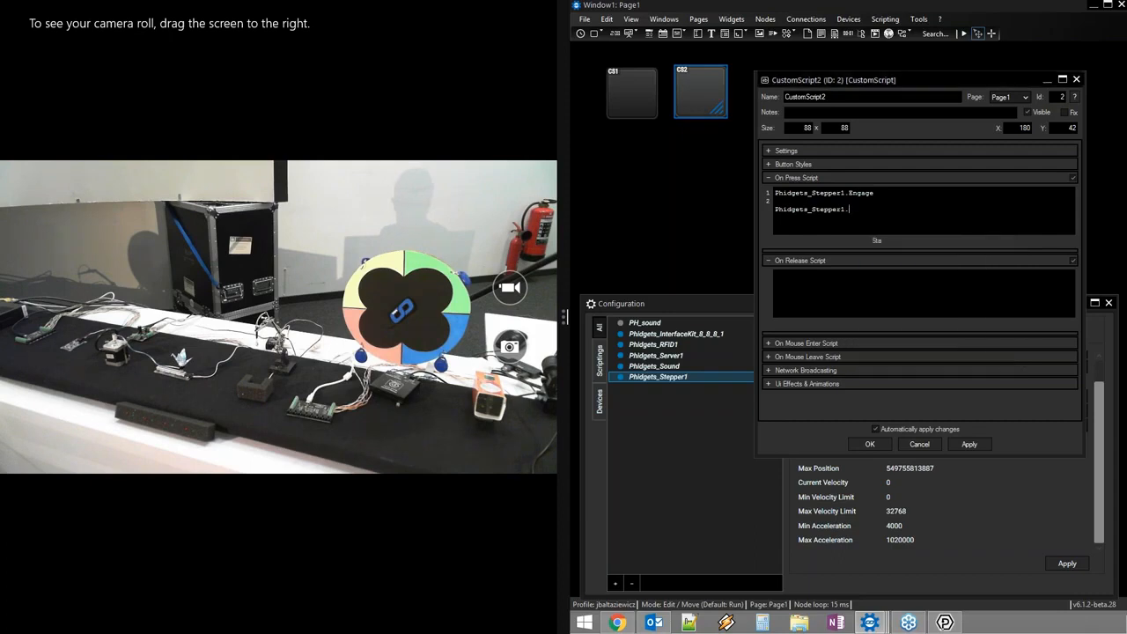
type("(")
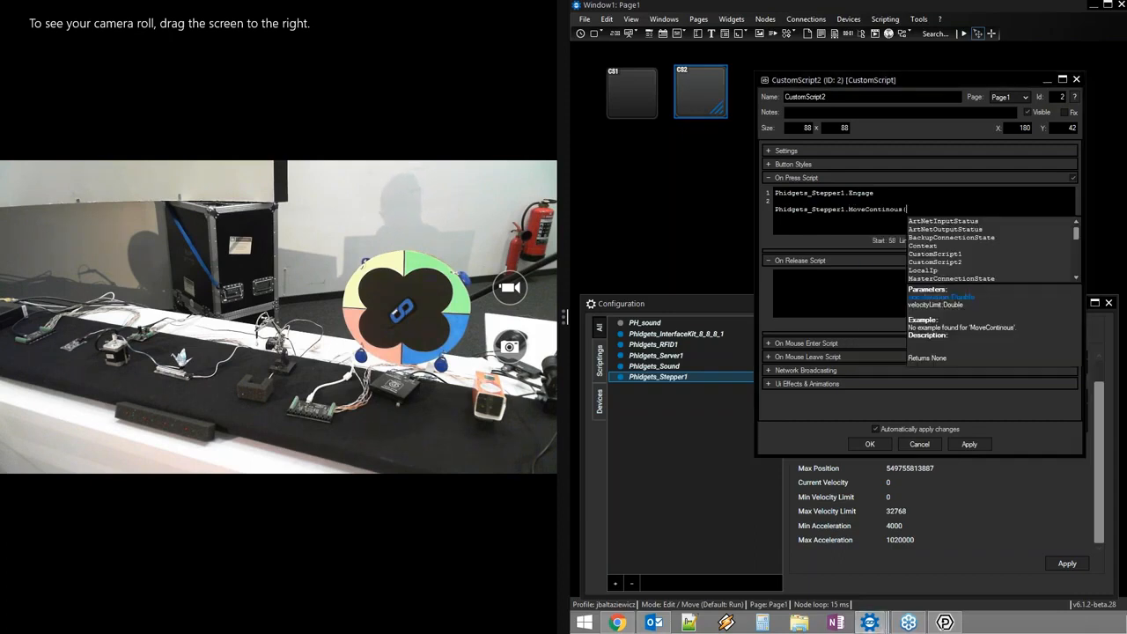
type("4000,")
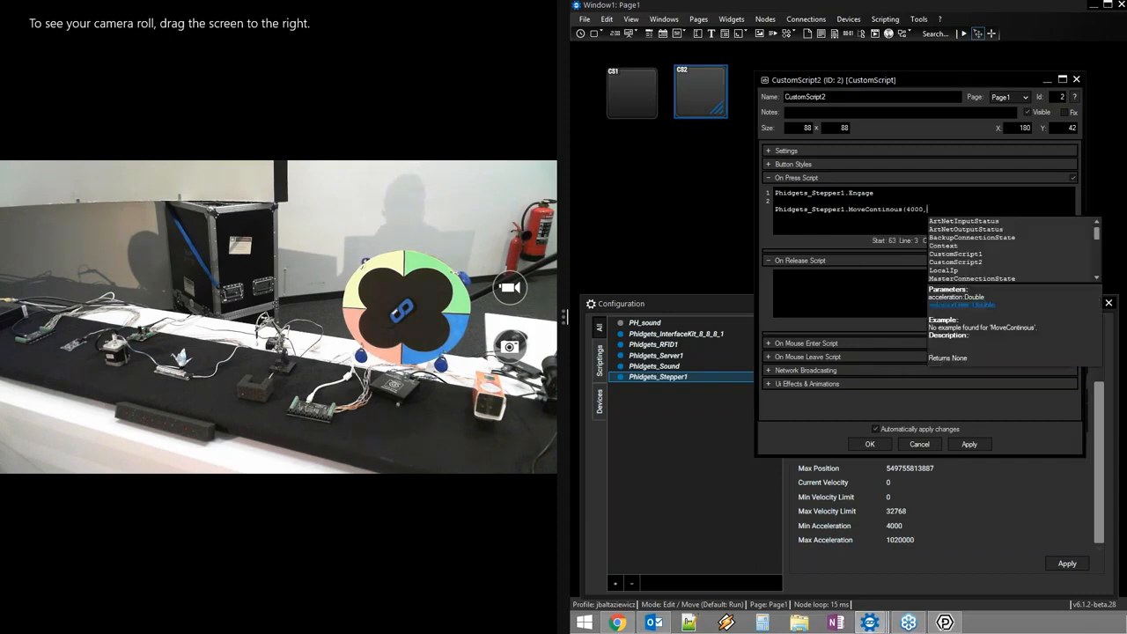
type("4000)")
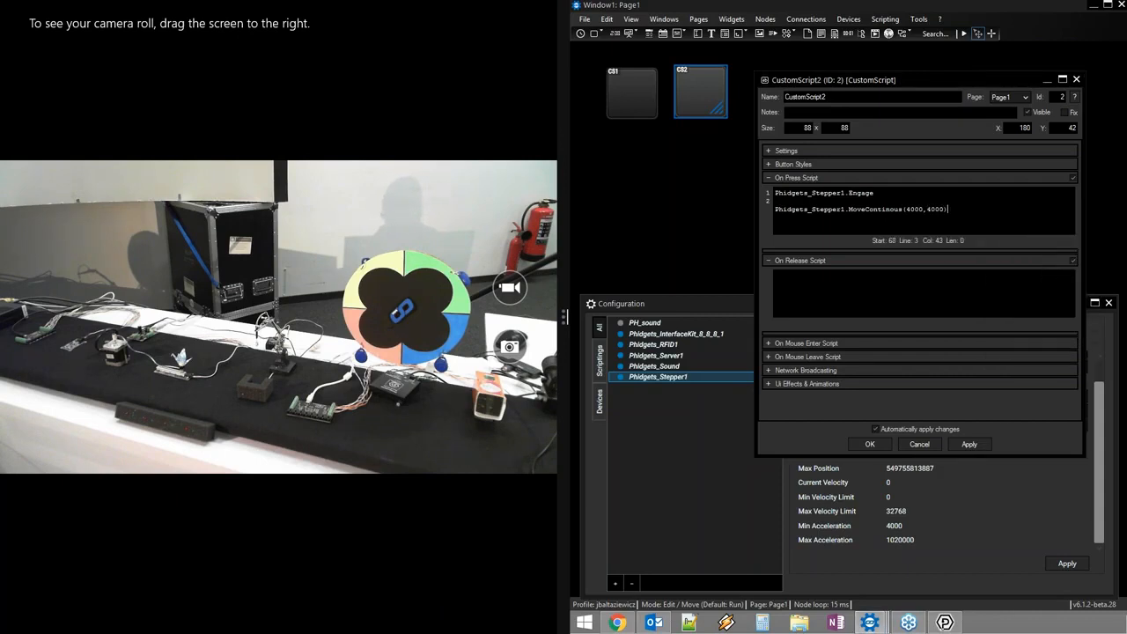
- Insert WDWait(0.1) between the Engage and MoveContinous lines and test the On Press script
left_click(904, 199)
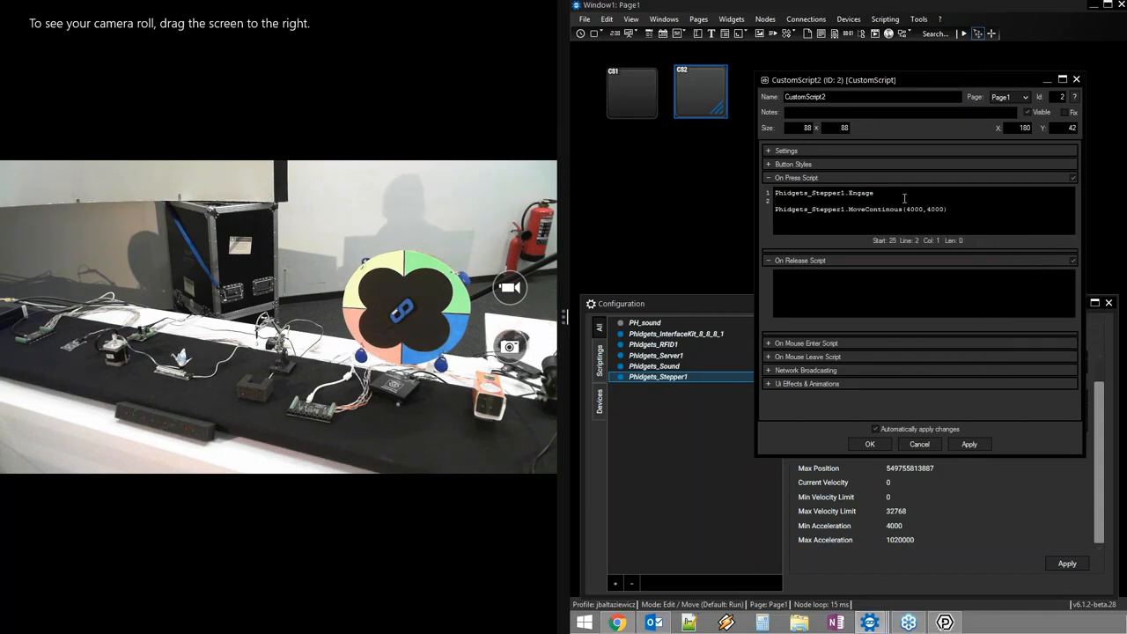
type("wdw")
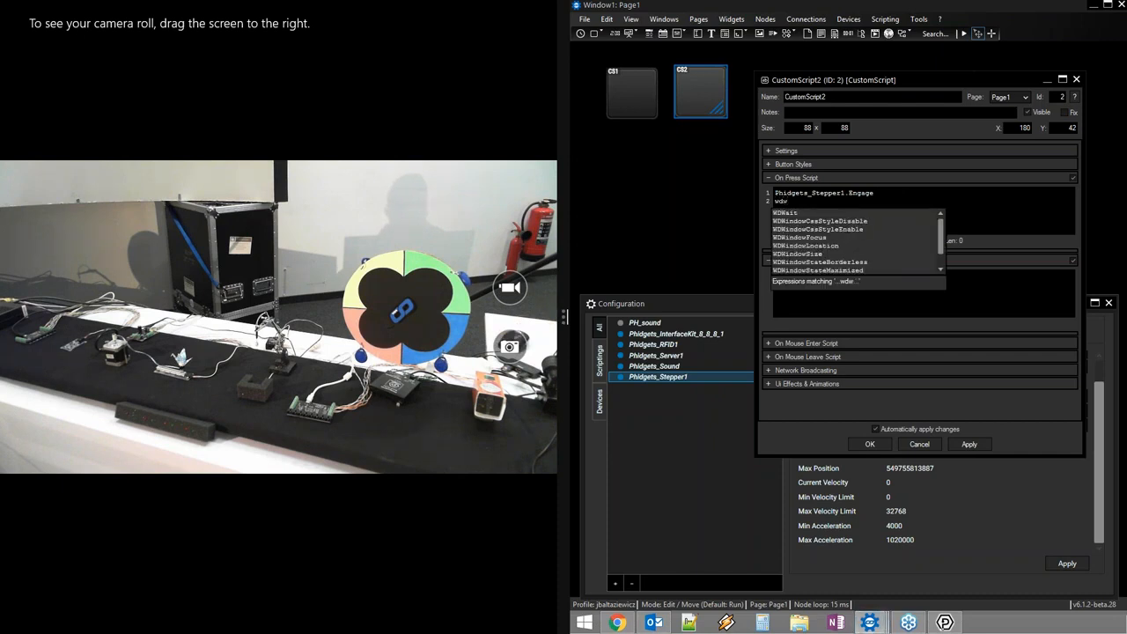
key("Return")
type("0.1)")
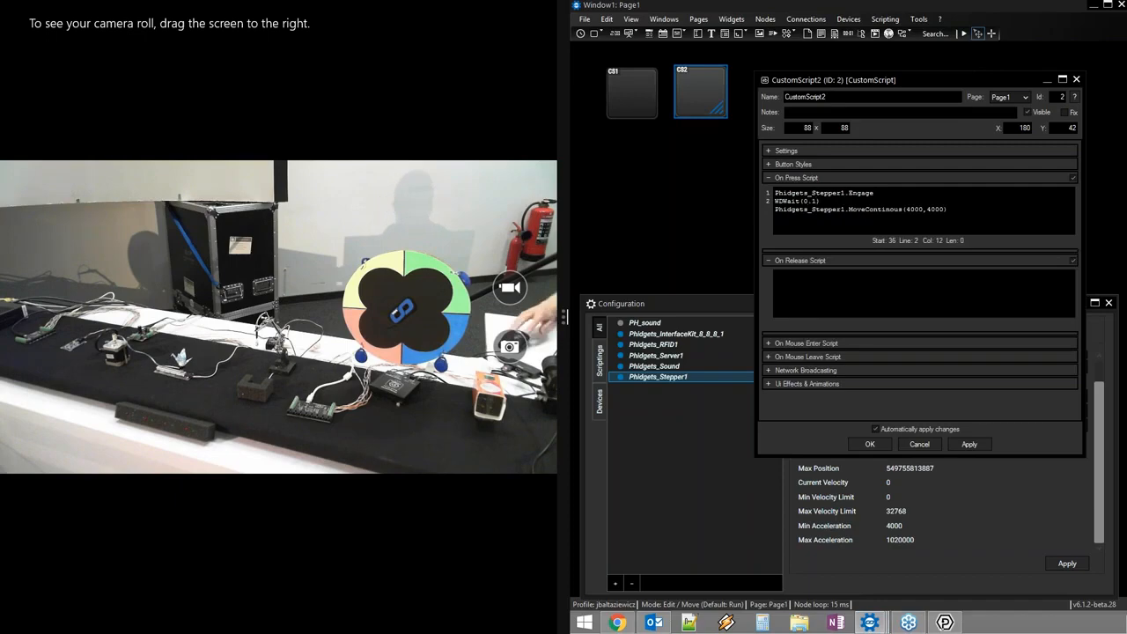
right_click(904, 199)
left_click(932, 205)
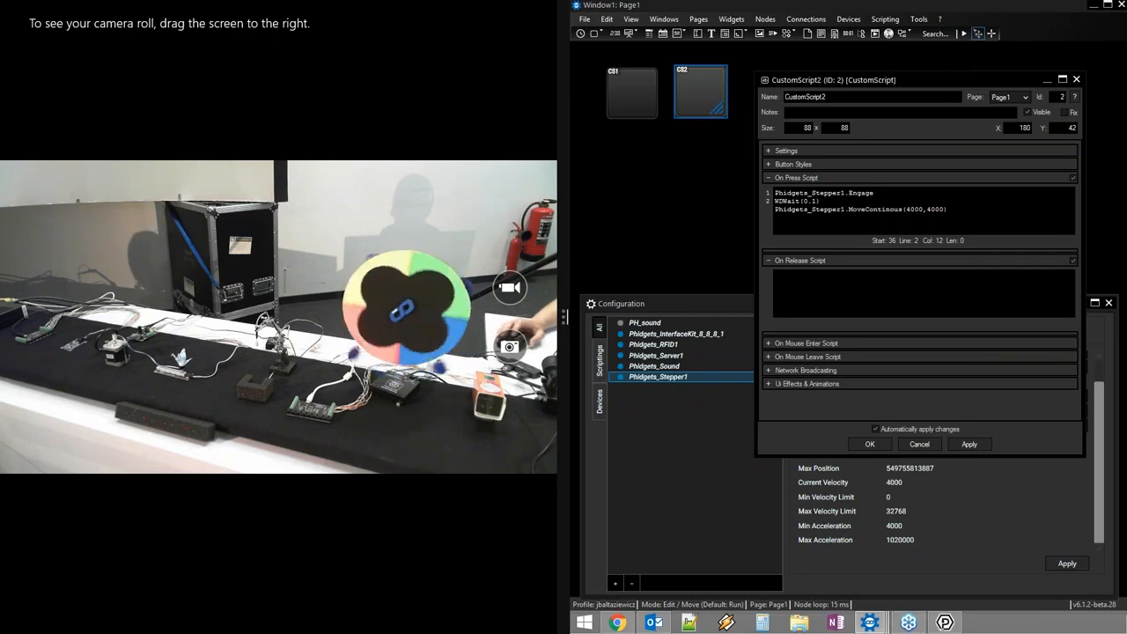
- Write Phidgets_Stepper1.StopMoving in the CS2 On Release script and test it
left_click(851, 306)
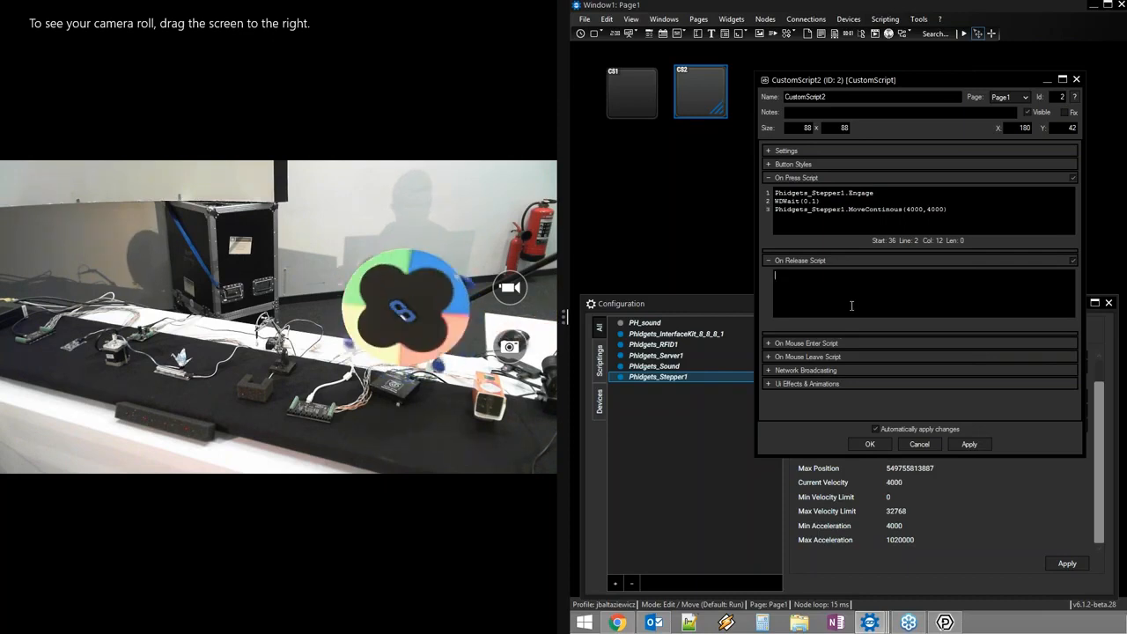
type("phis")
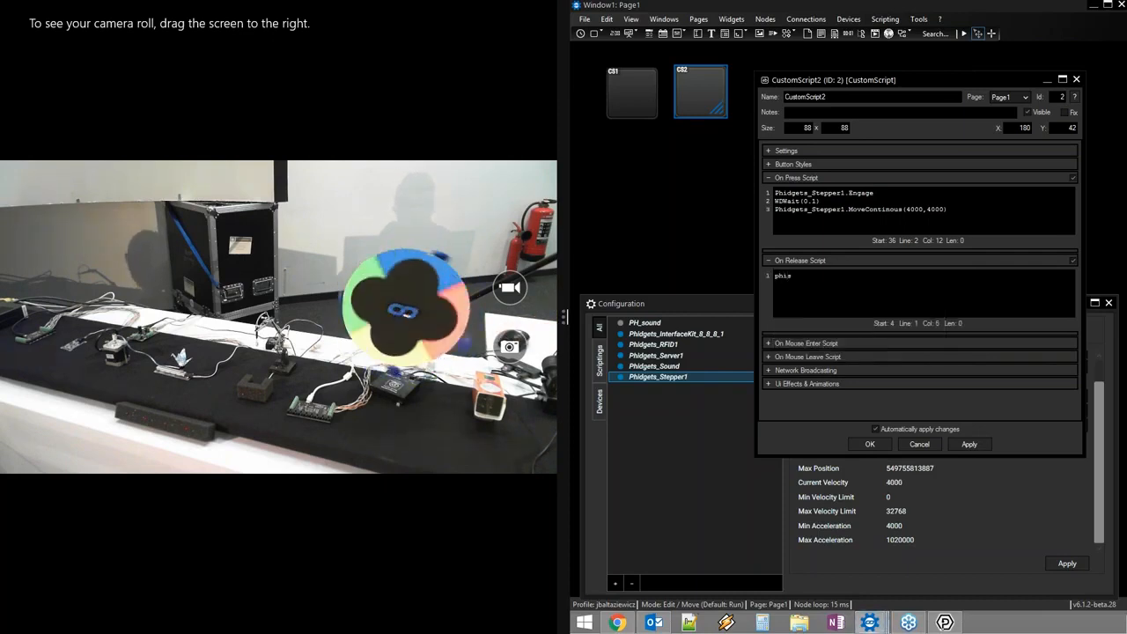
key("BackSpace")
type("d")
key("Down")
key("Down")
key("Return")
type(".")
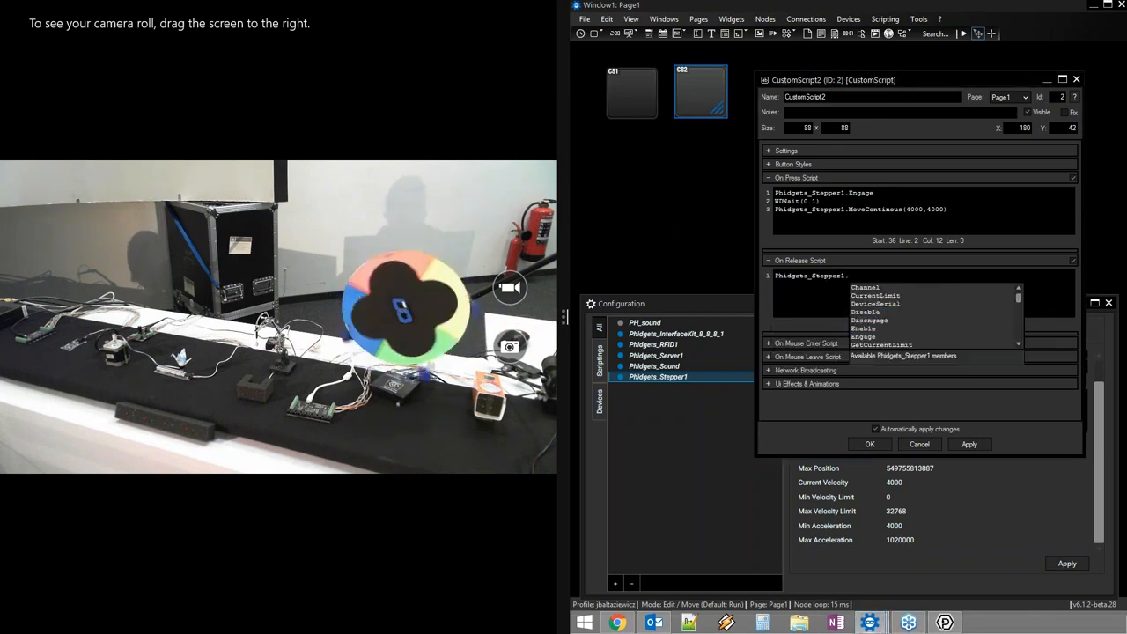
type("sto")
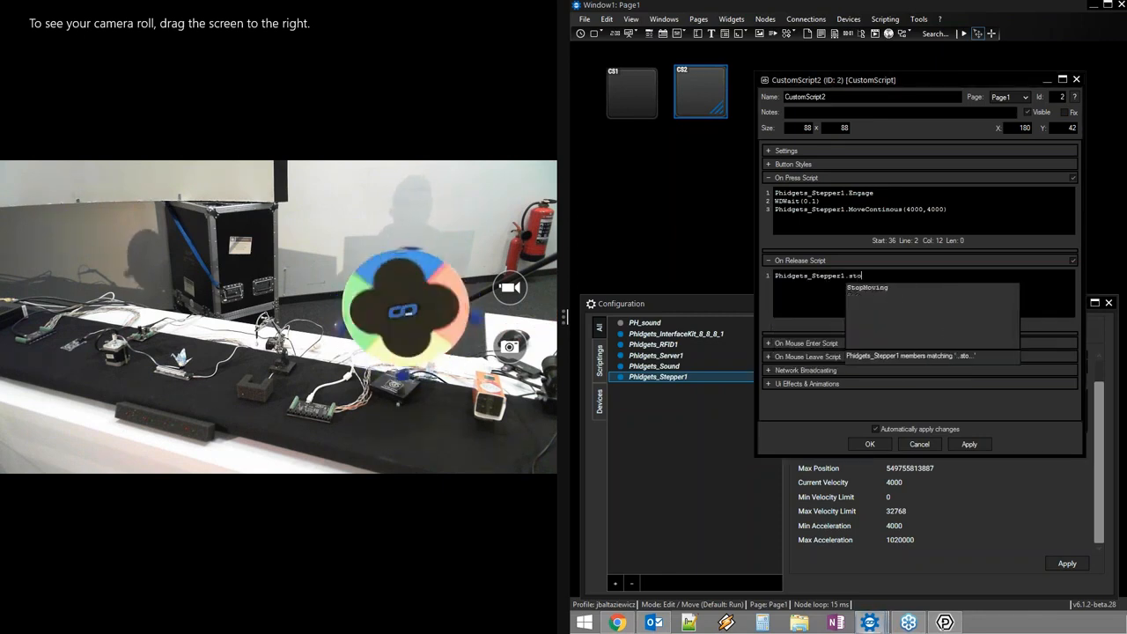
key("Return")
right_click(891, 307)
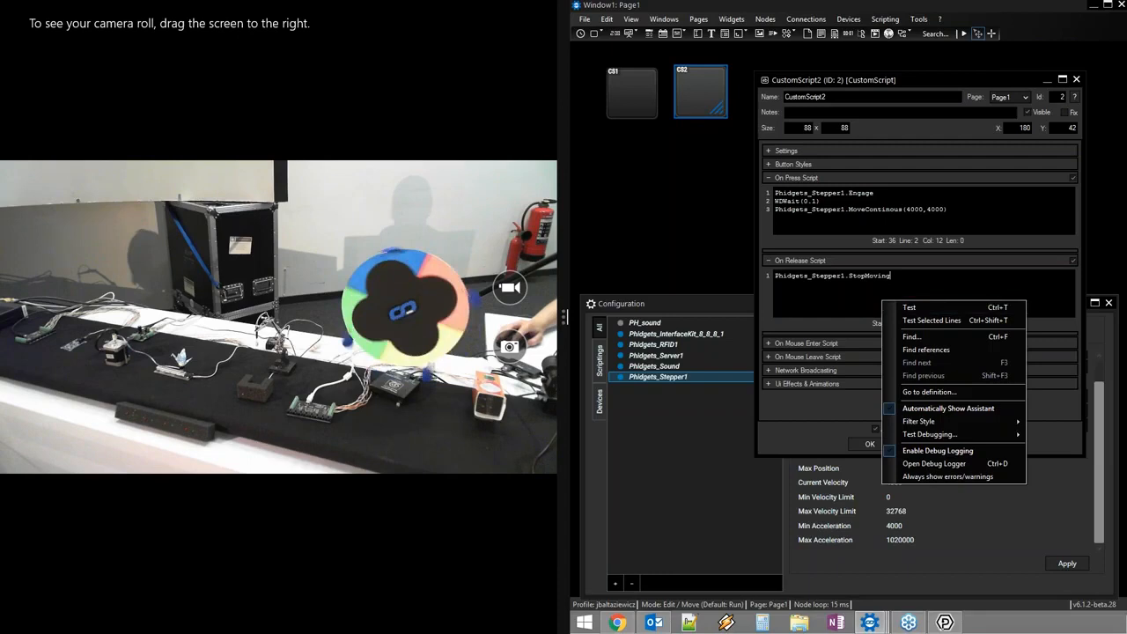
left_click(910, 307)
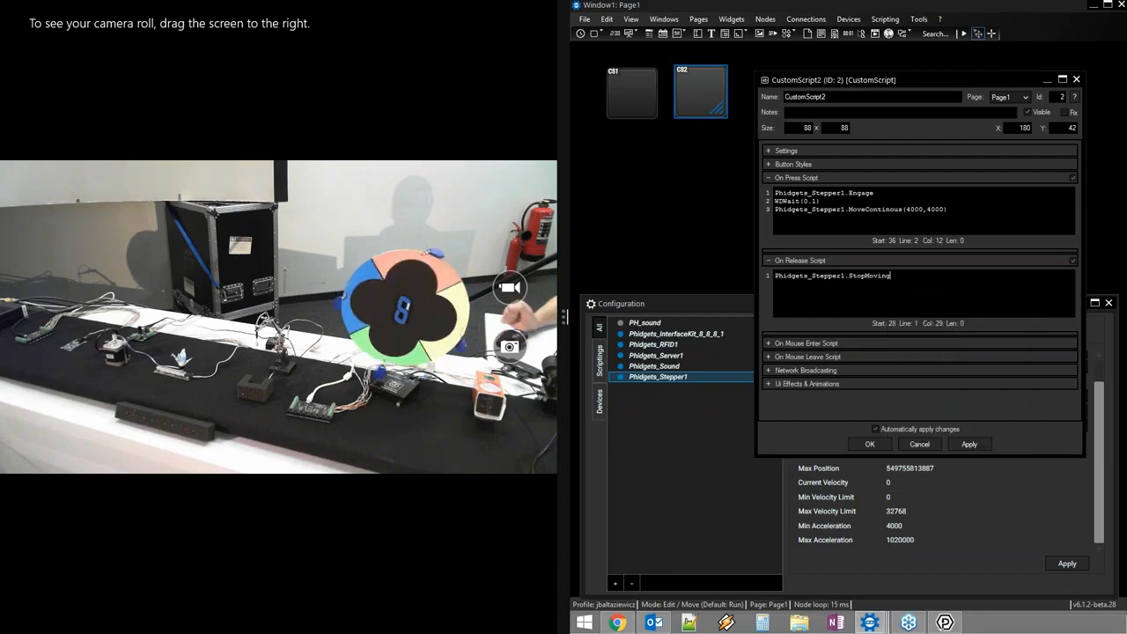
- Accept the CustomScript2 settings, close the device configuration, and exit Widget Designer discarding the unsaved changes
left_click(870, 443)
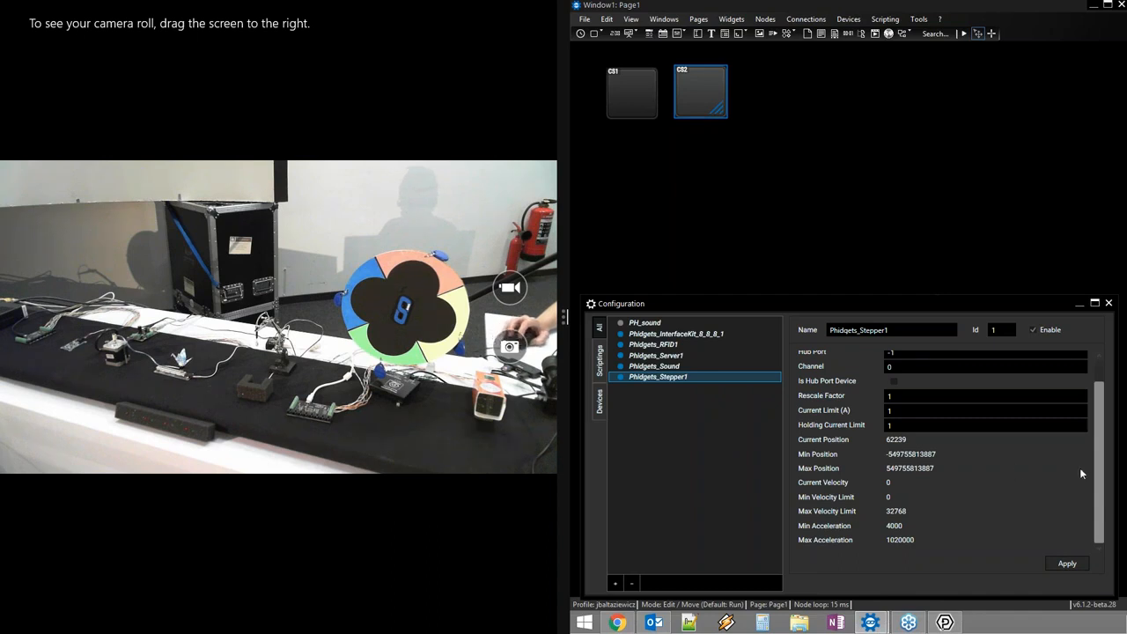
left_click(1108, 303)
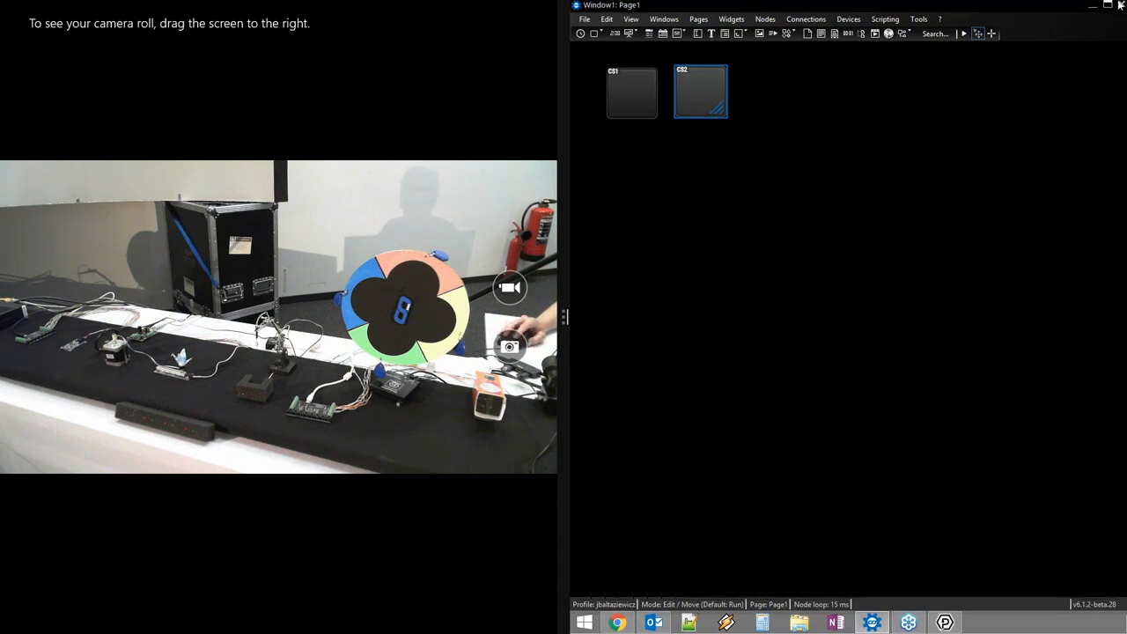
left_click(1121, 5)
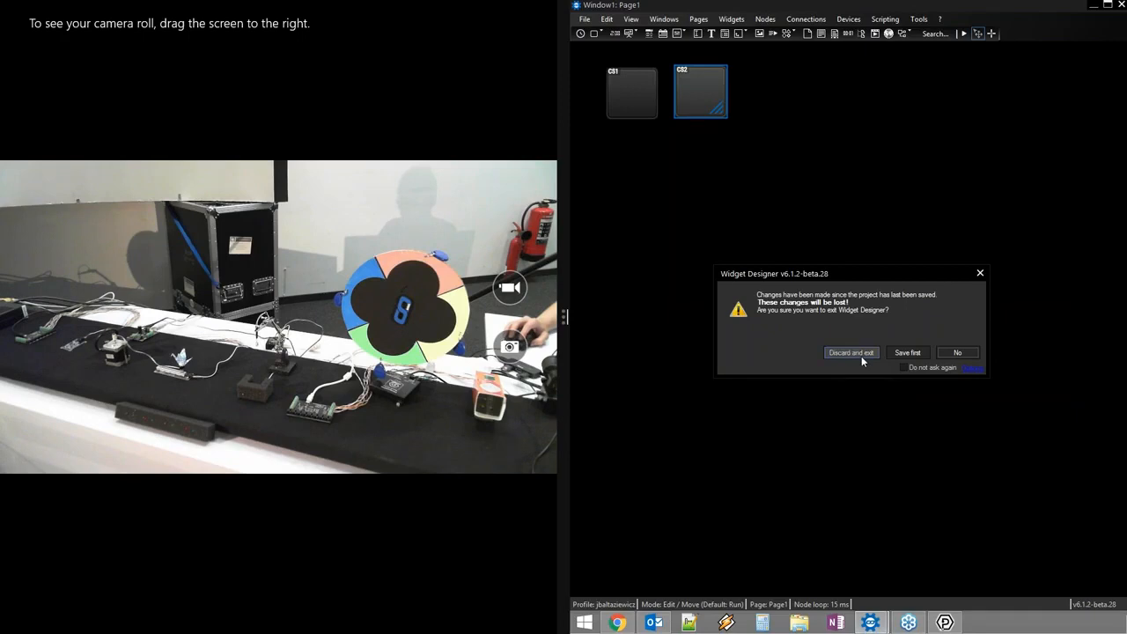
left_click(861, 356)
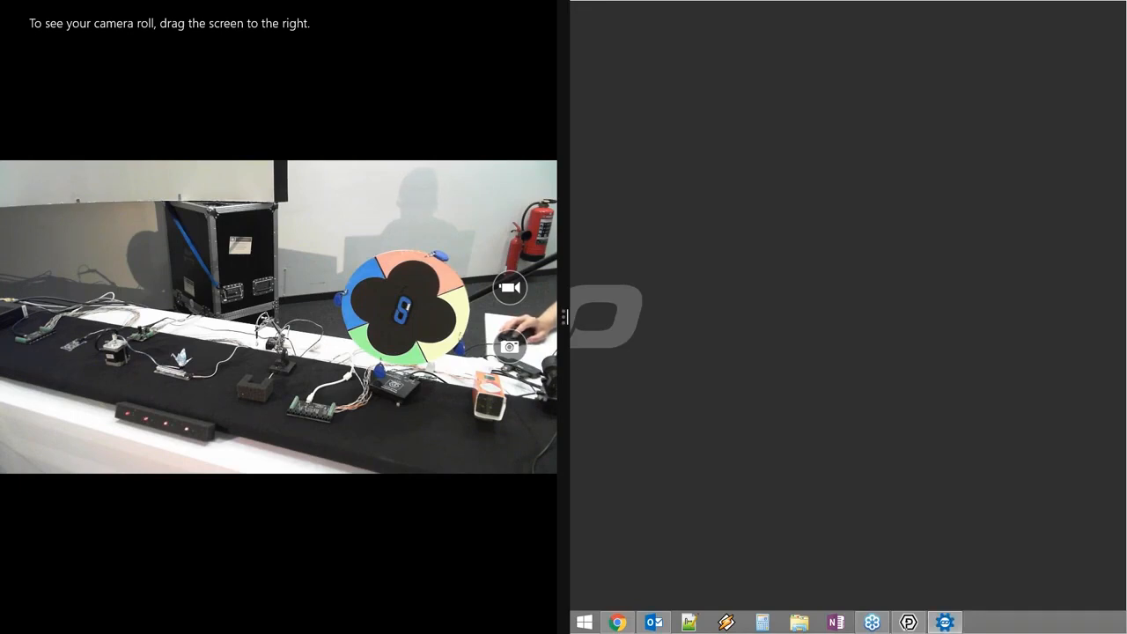
- Bring the phidgetDemo.wd project window fully into view and switch the demo's LEDs on and off again
left_click_drag(1044, 41, 783, 3)
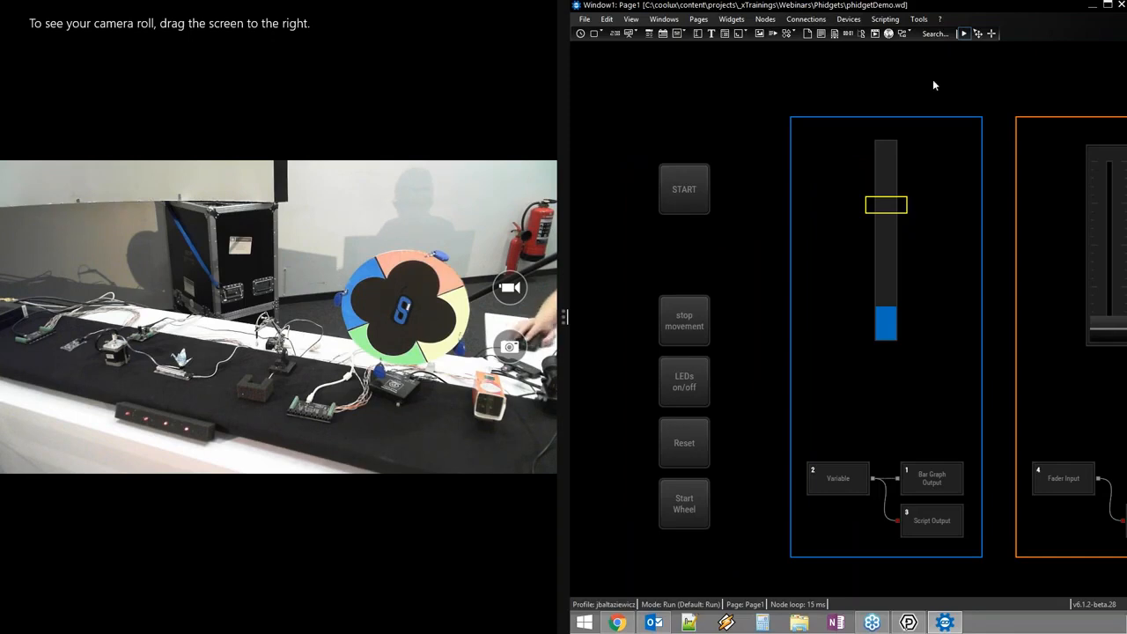
scroll(932, 79, "down", 4)
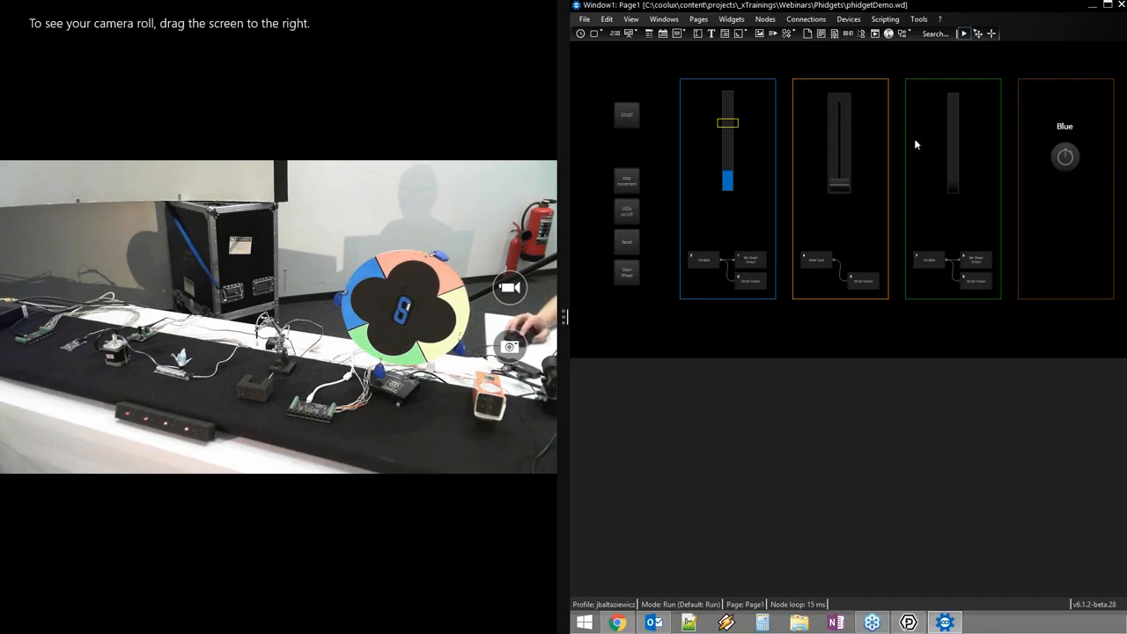
left_click(627, 212)
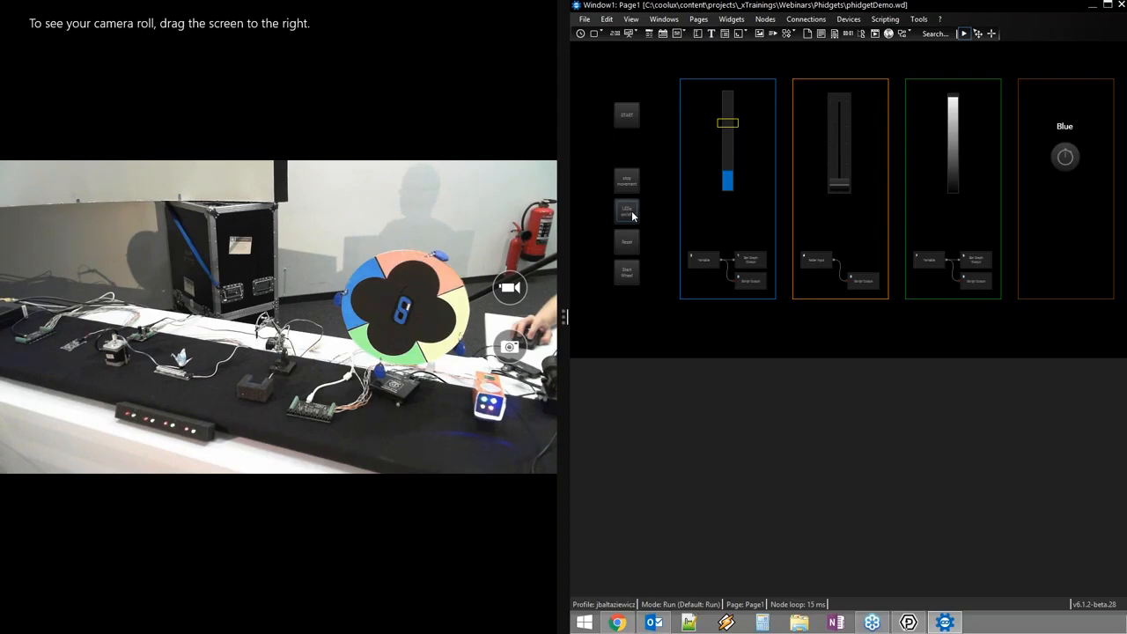
left_click(631, 213)
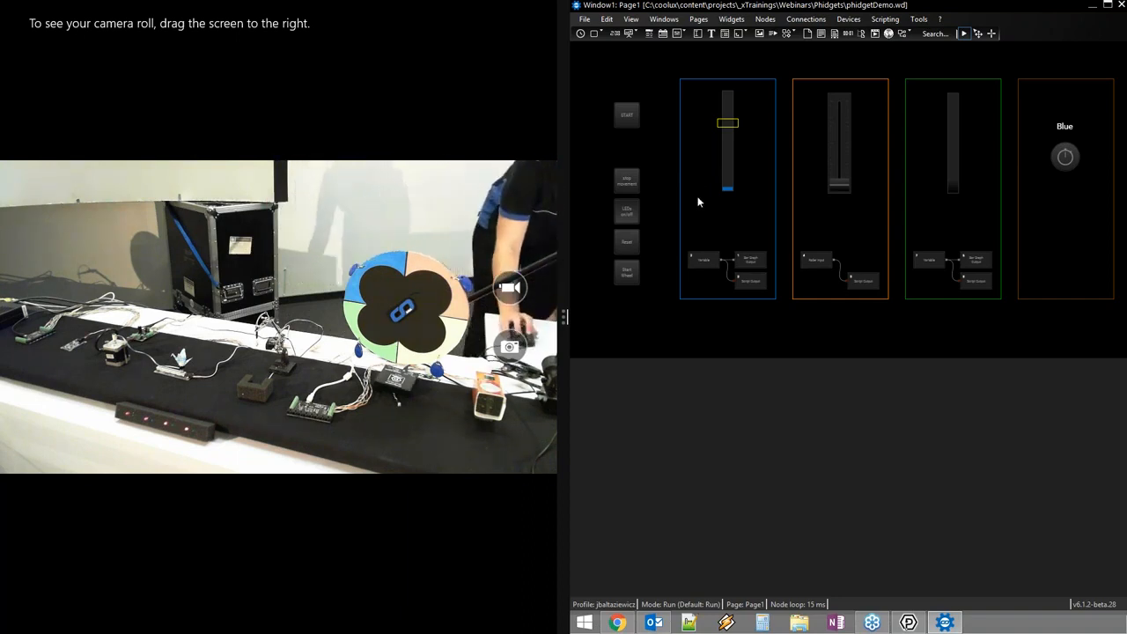
- Start the Phidgets demo sequence and stop the movement of the running wheel
left_click(628, 115)
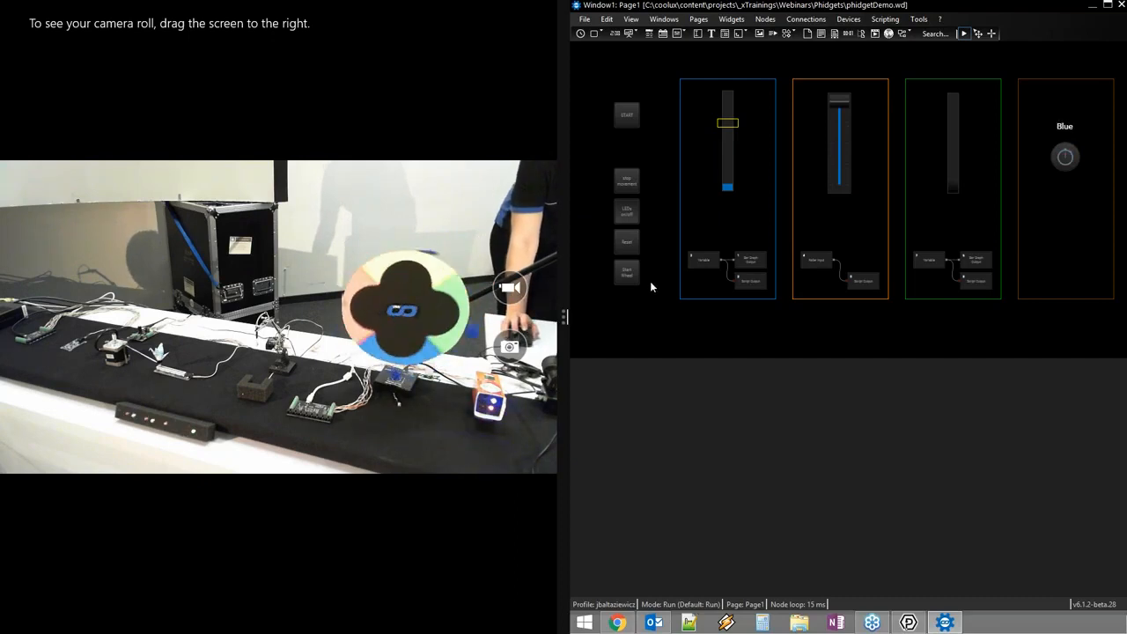
left_click(626, 181)
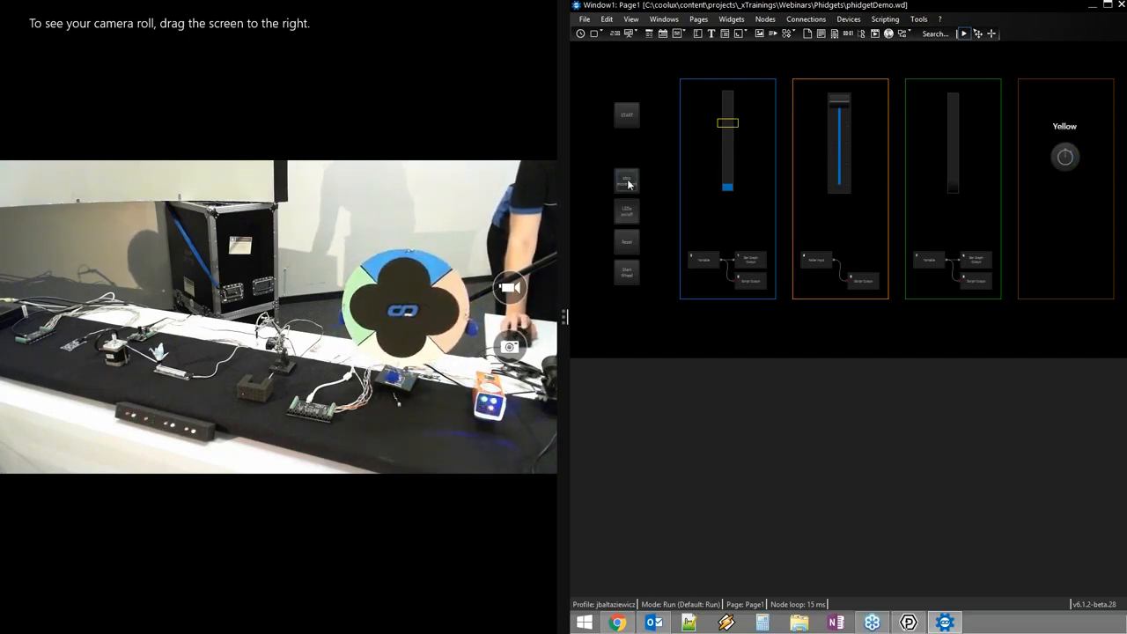